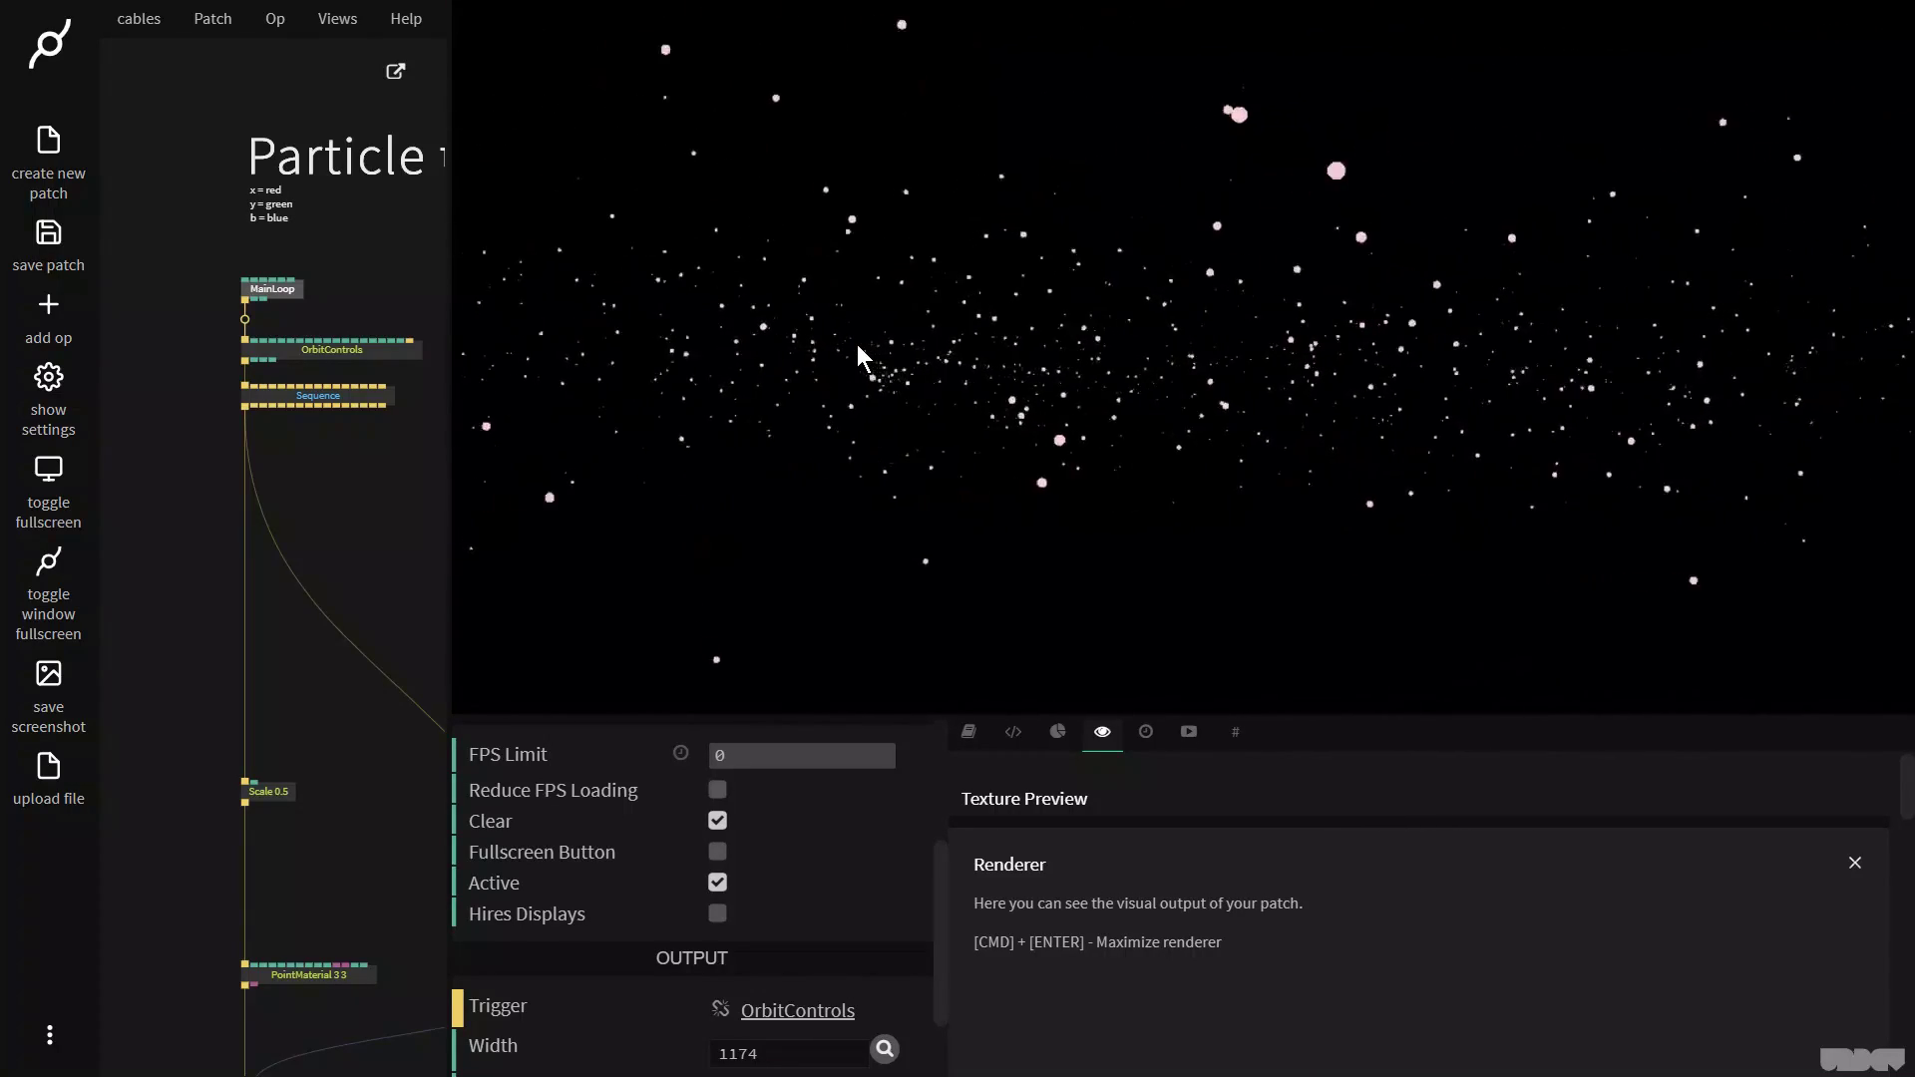
# Step: Exit fullscreen and pull the browser tab out into its own small window
pyautogui.moveTo(910, 371)
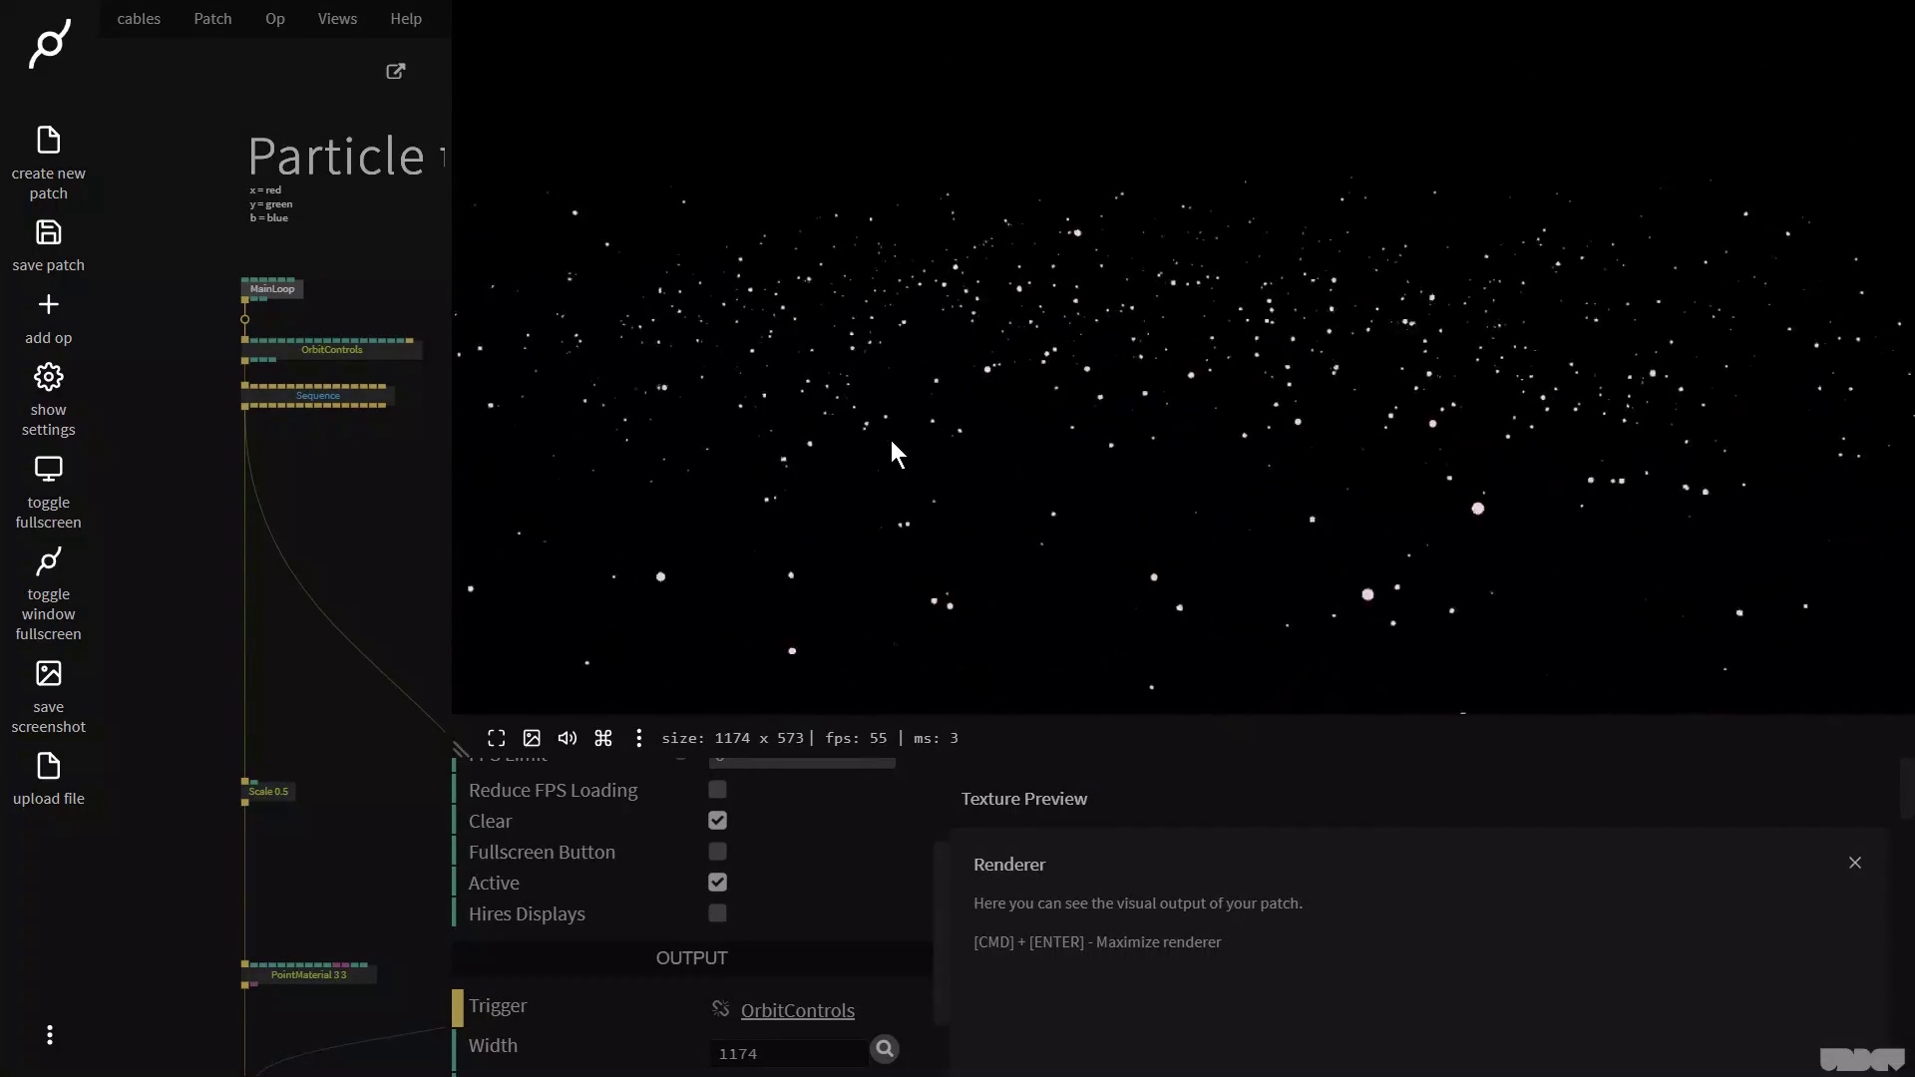
pyautogui.press('F11')
pyautogui.moveTo(217, 24); pyautogui.dragTo(5, 10)
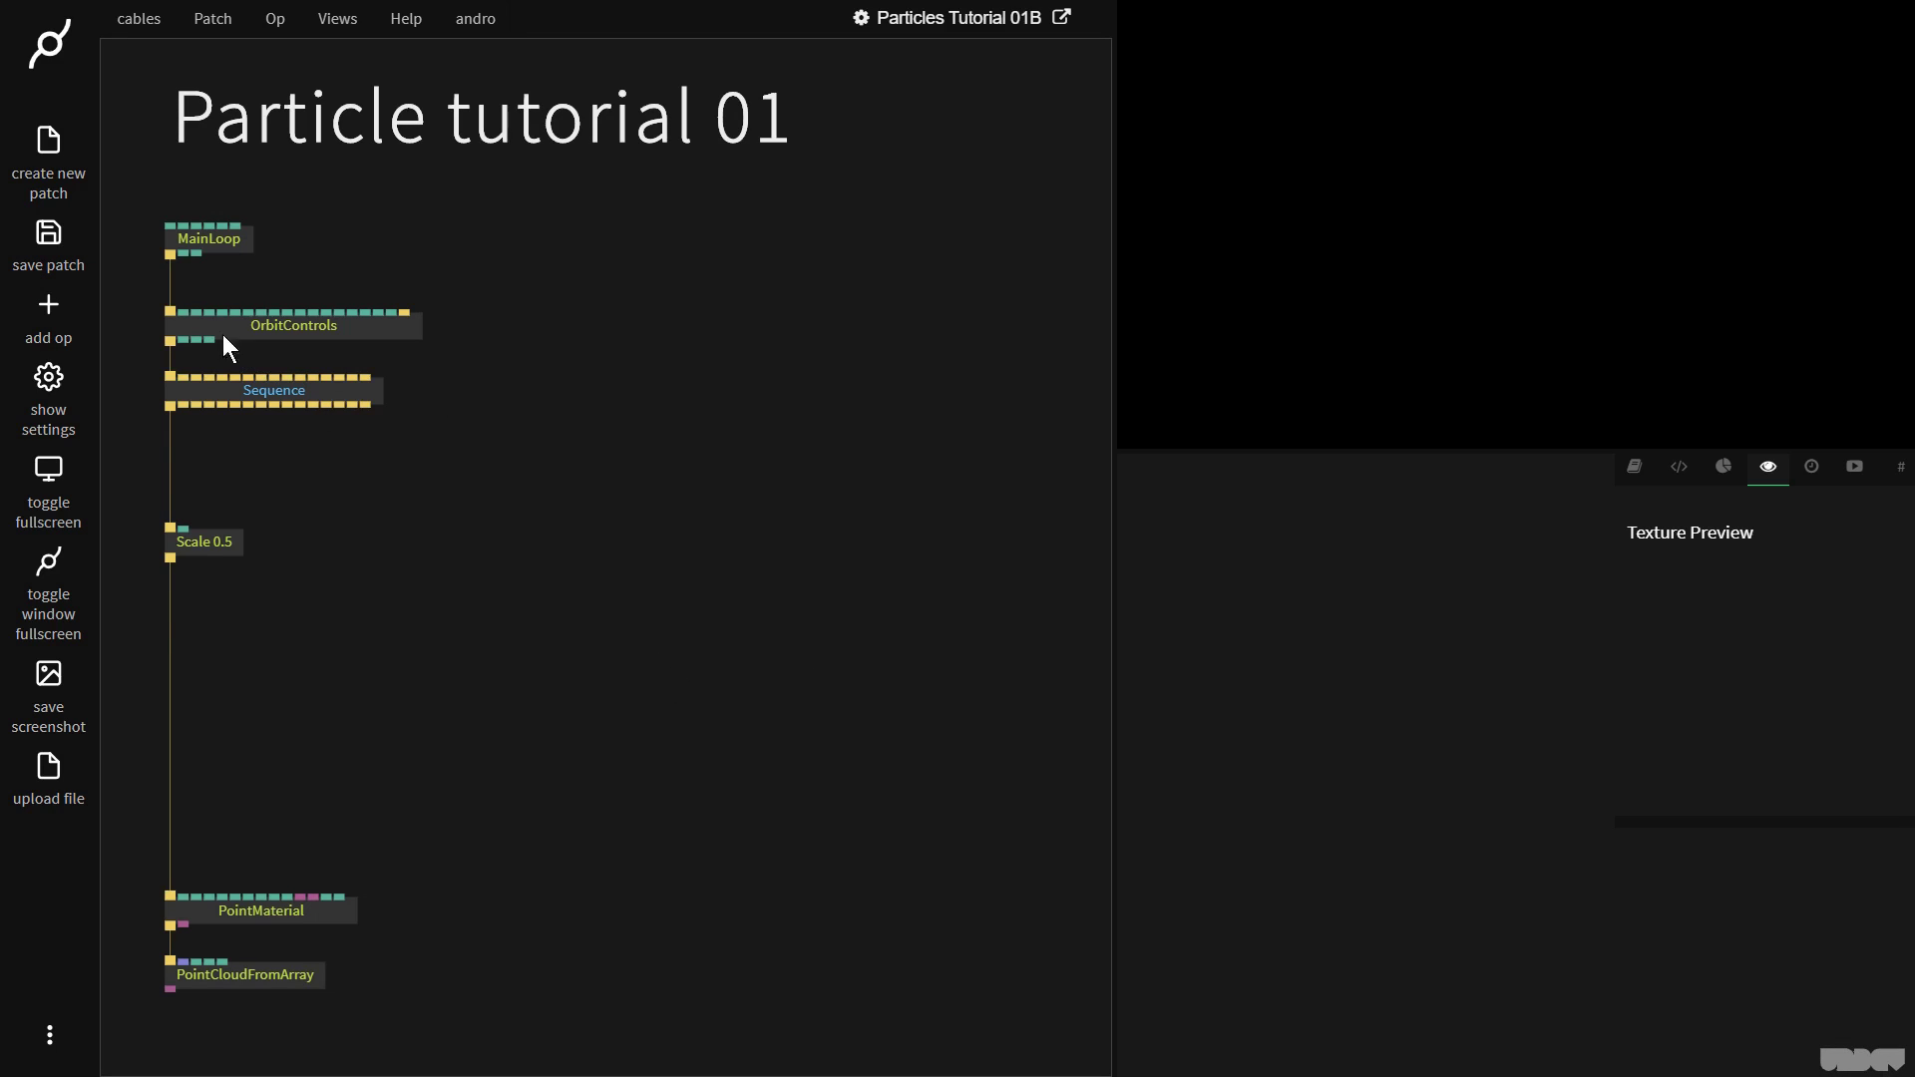
# Step: Inspect the six ops, checking Scale 0.5, PointMaterial and PointCloudFromArray
pyautogui.moveTo(137, 199); pyautogui.dragTo(606, 1021)
pyautogui.click(227, 563)
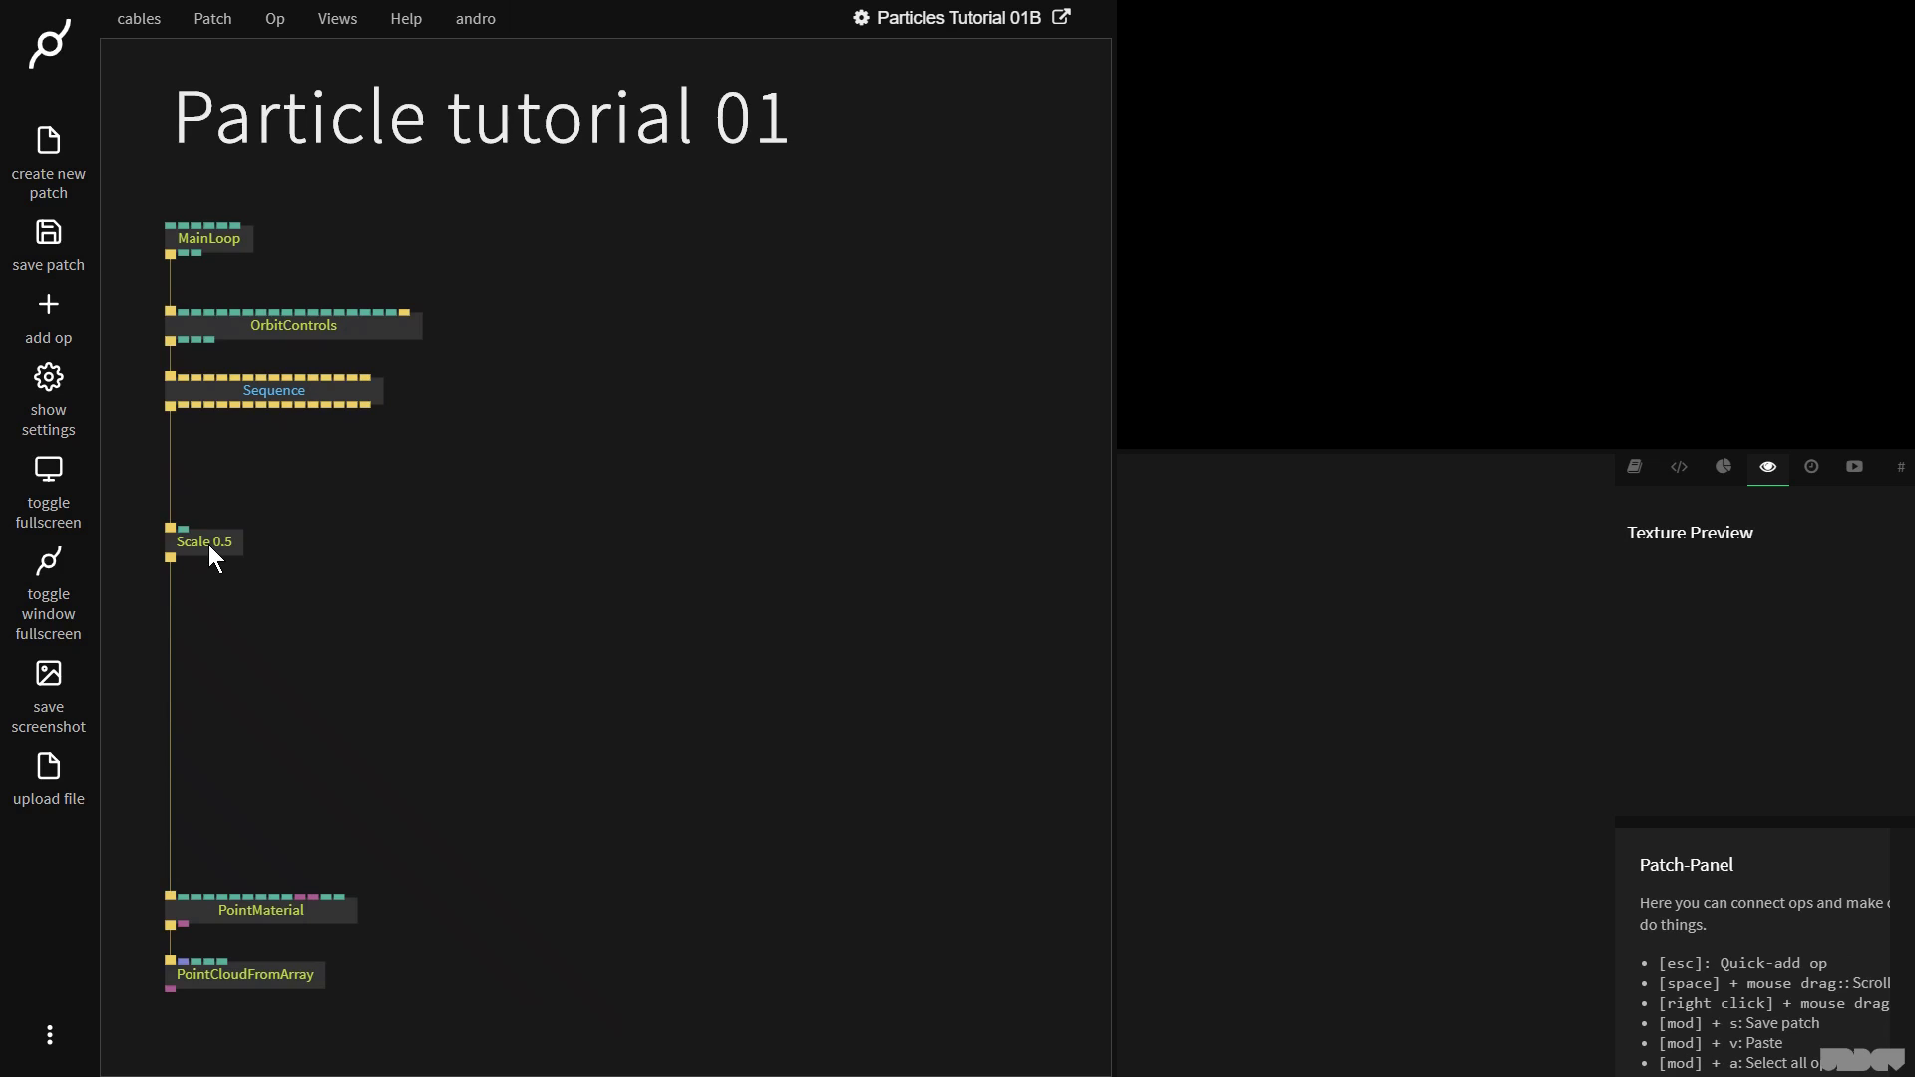
pyautogui.click(207, 545)
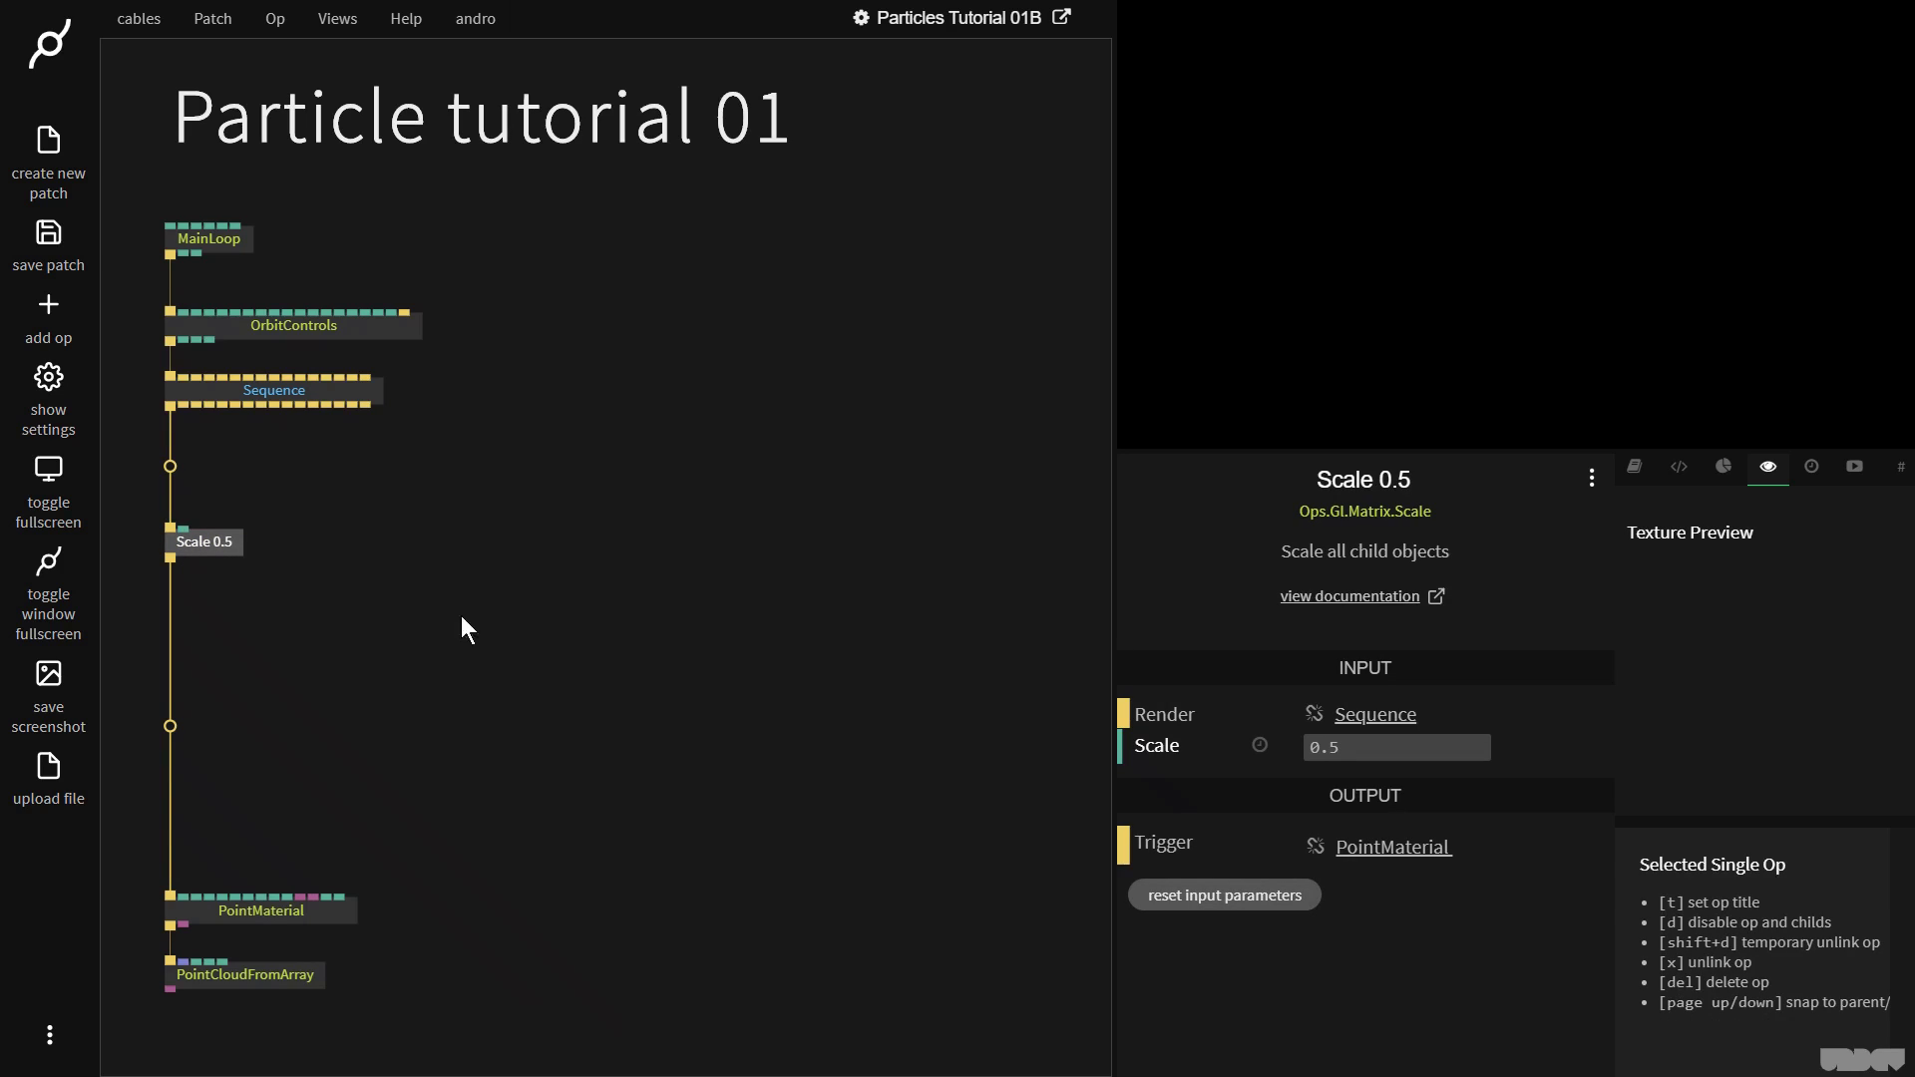
pyautogui.click(611, 723)
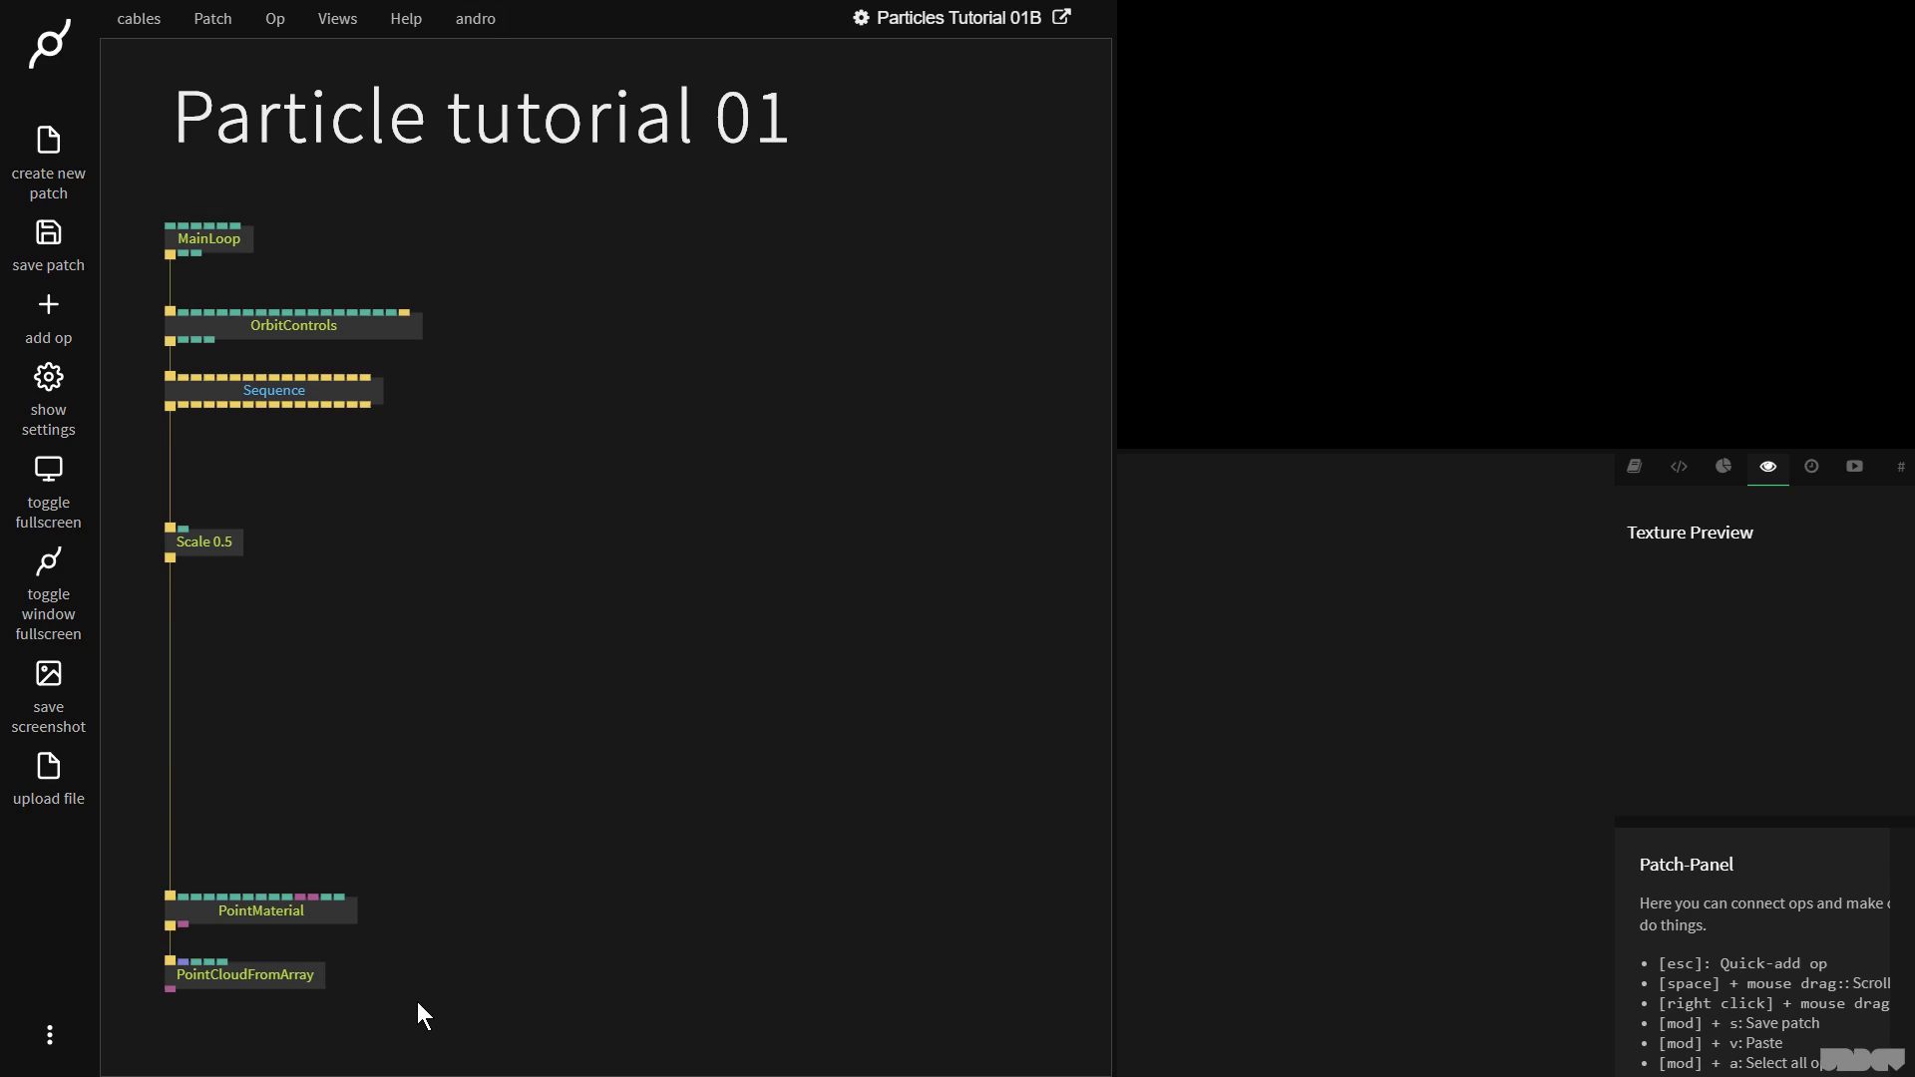
pyautogui.moveTo(451, 1011); pyautogui.dragTo(146, 826)
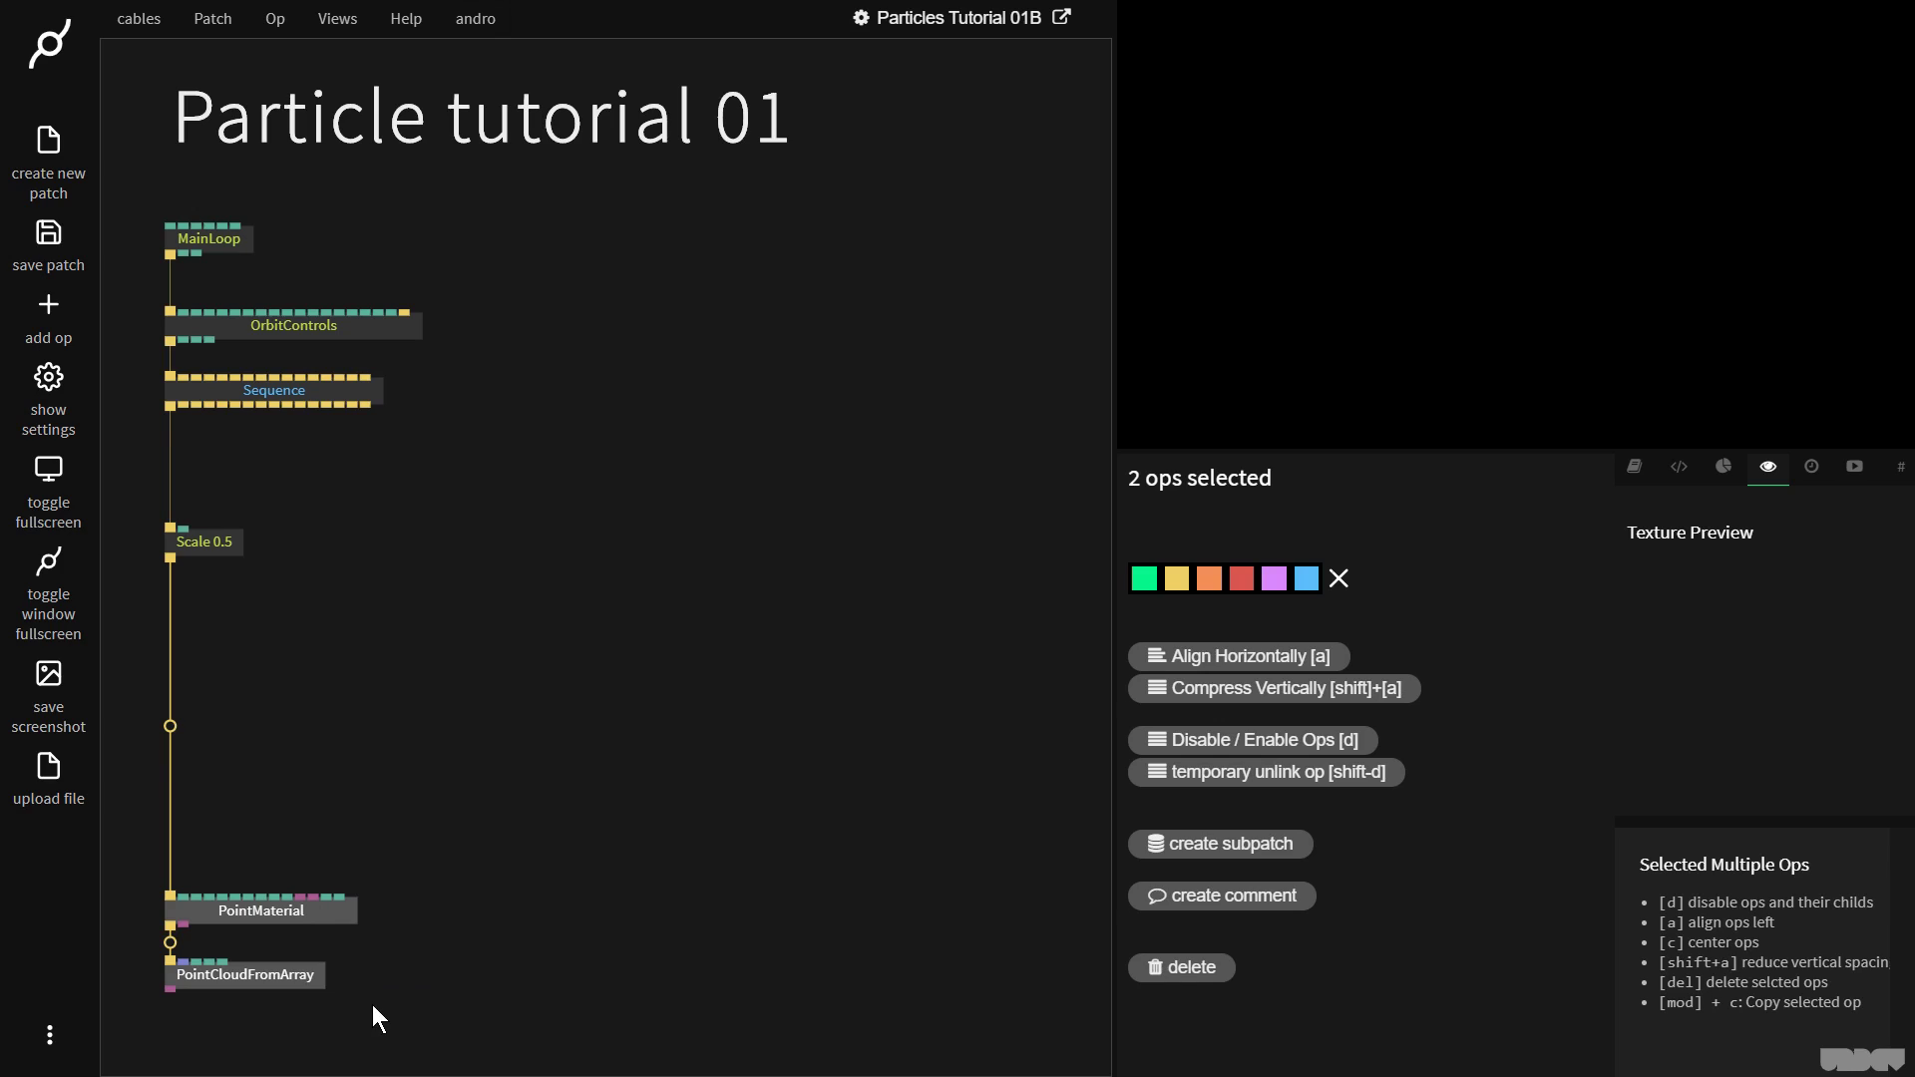
pyautogui.click(532, 870)
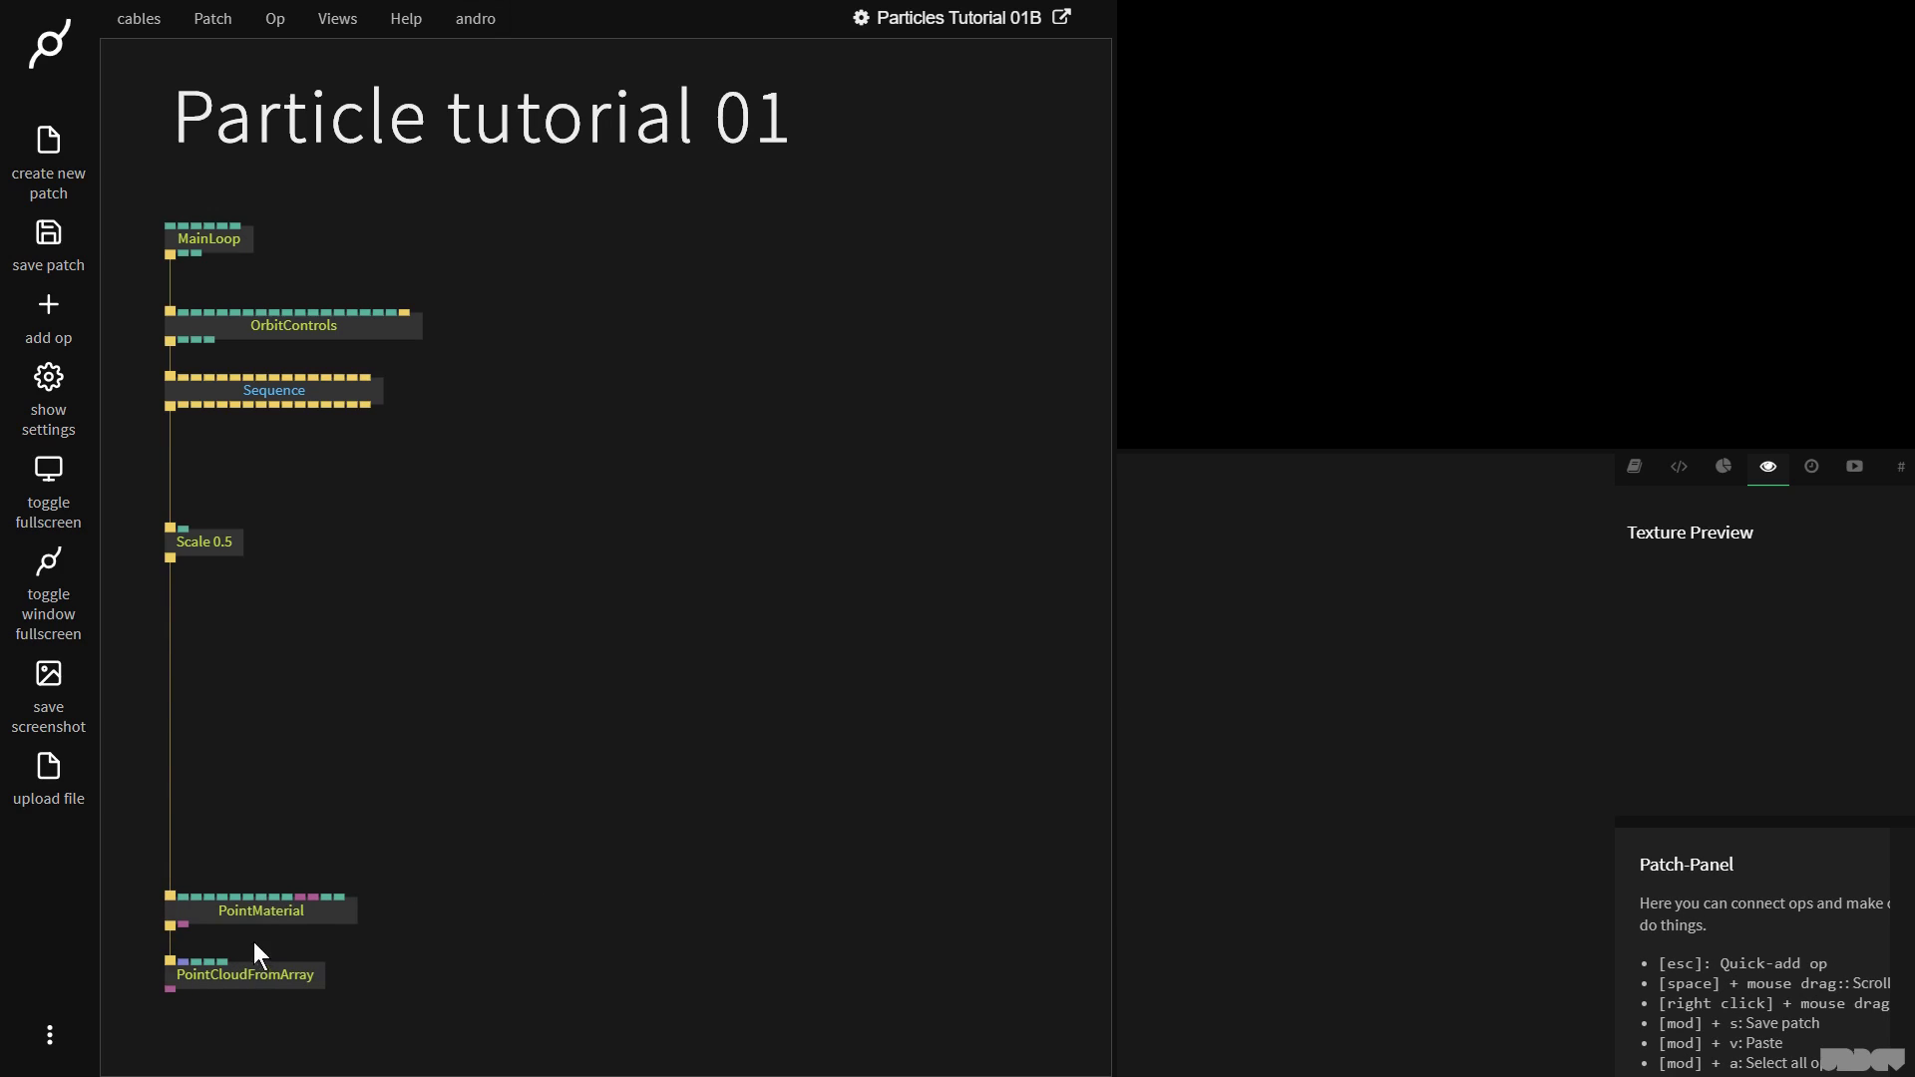
# Step: Add a RandomArray3x op with NumValues 1000 feeding PointCloudFromArray's array input
pyautogui.moveTo(187, 961); pyautogui.dragTo(586, 573)
pyautogui.write('randomarra')
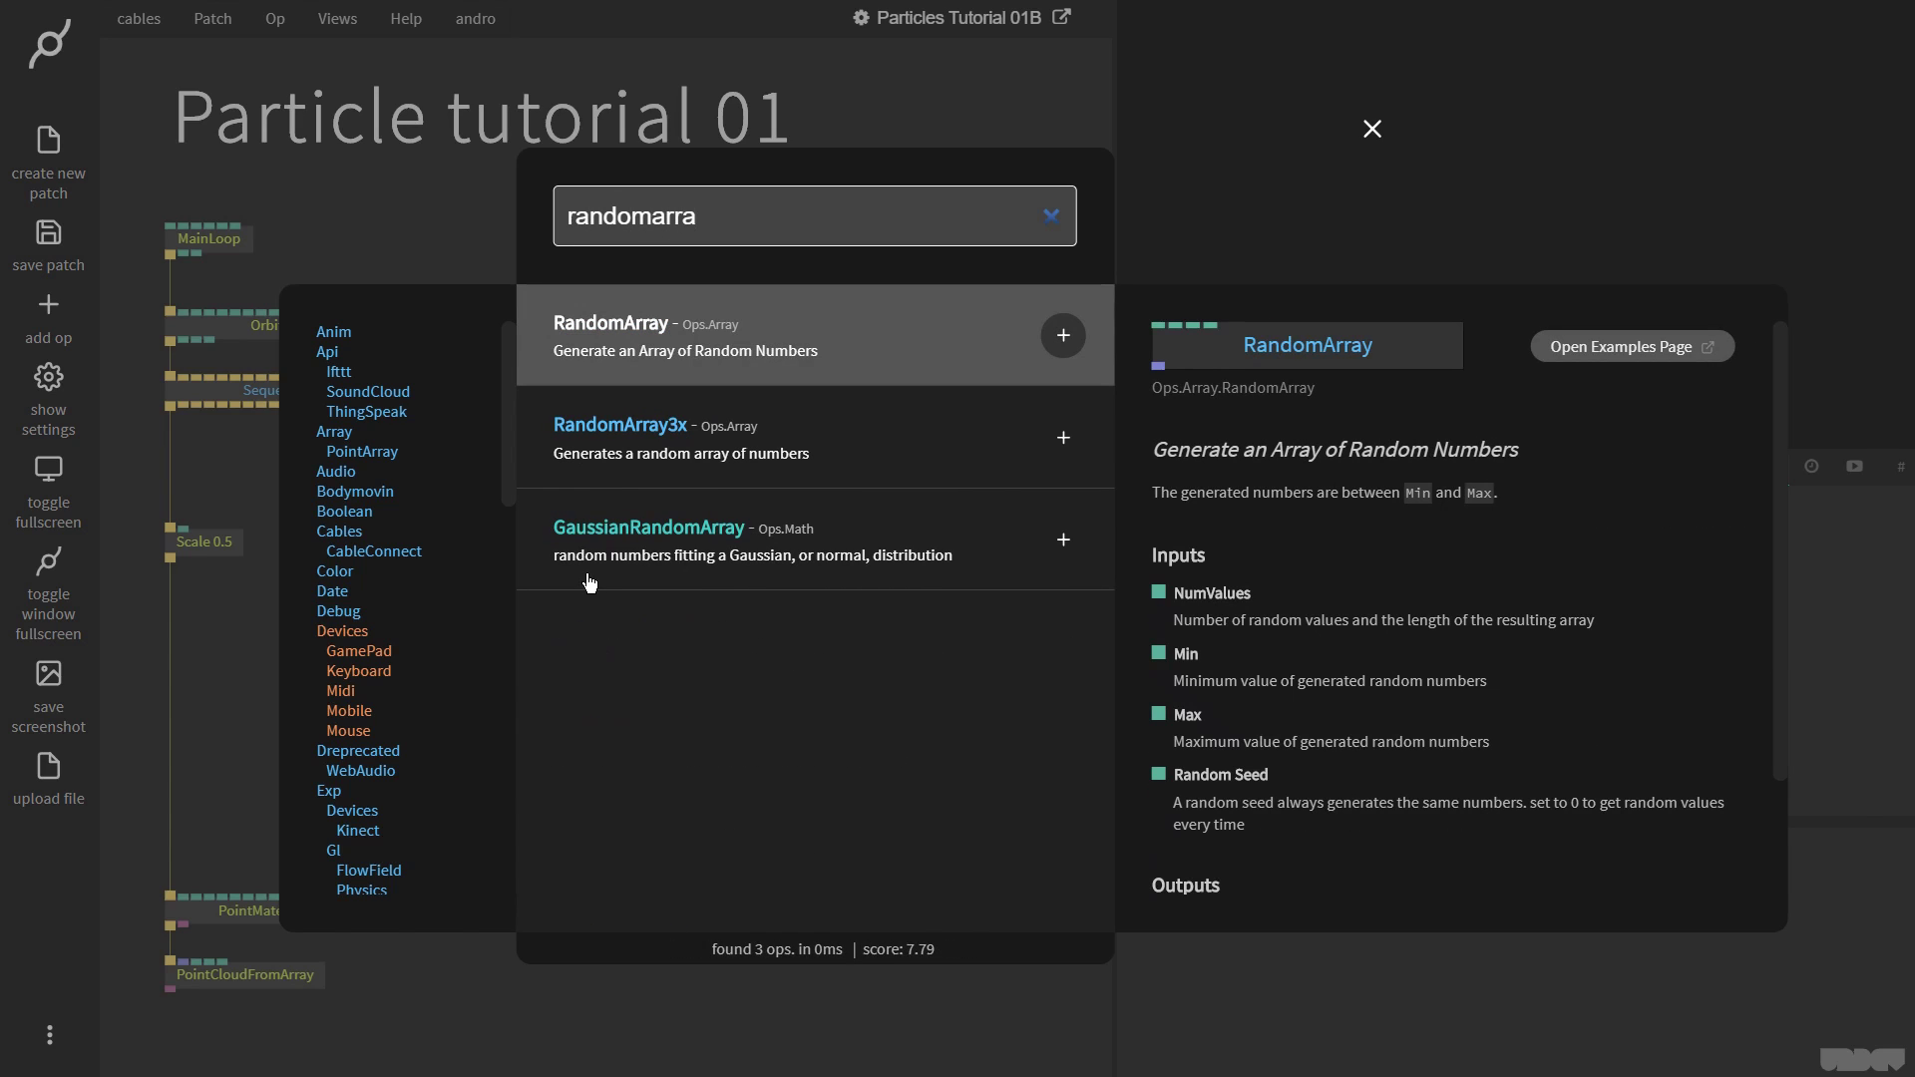
pyautogui.press('Down')
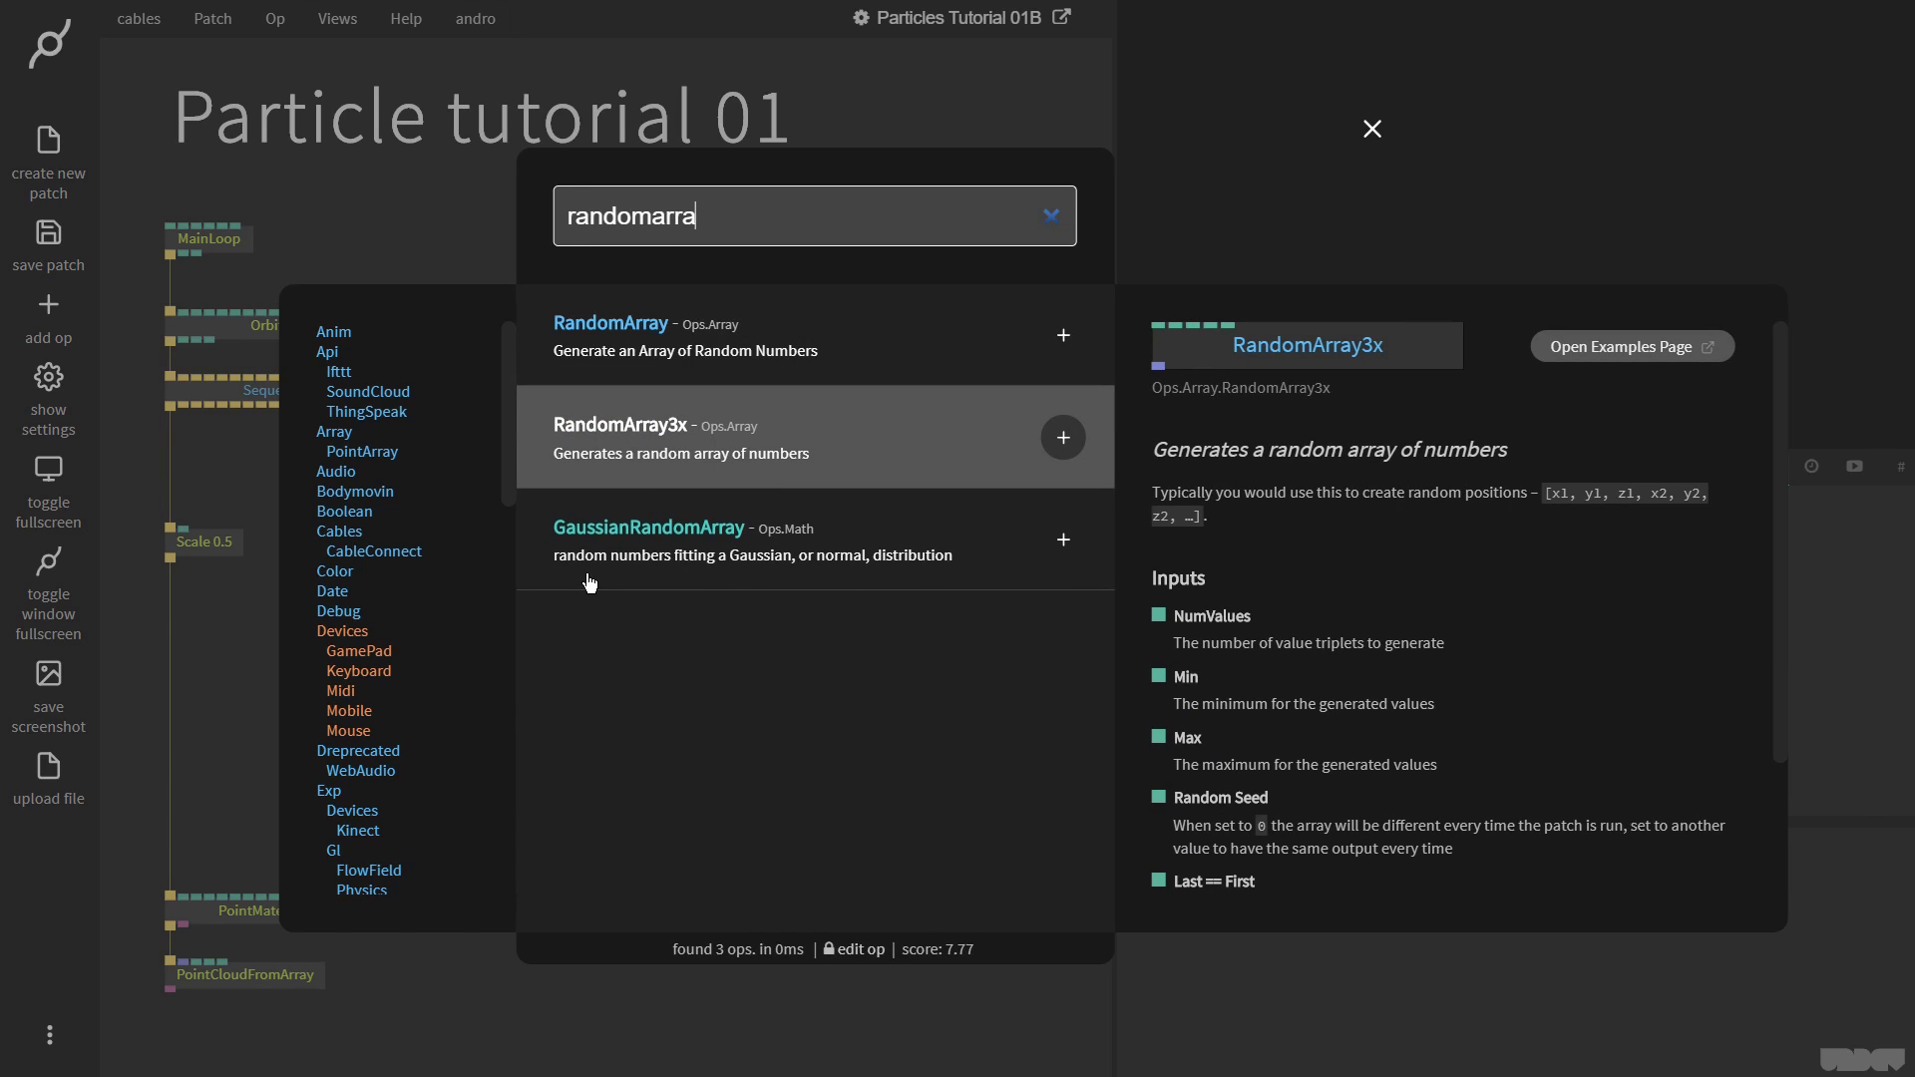
pyautogui.press('Return')
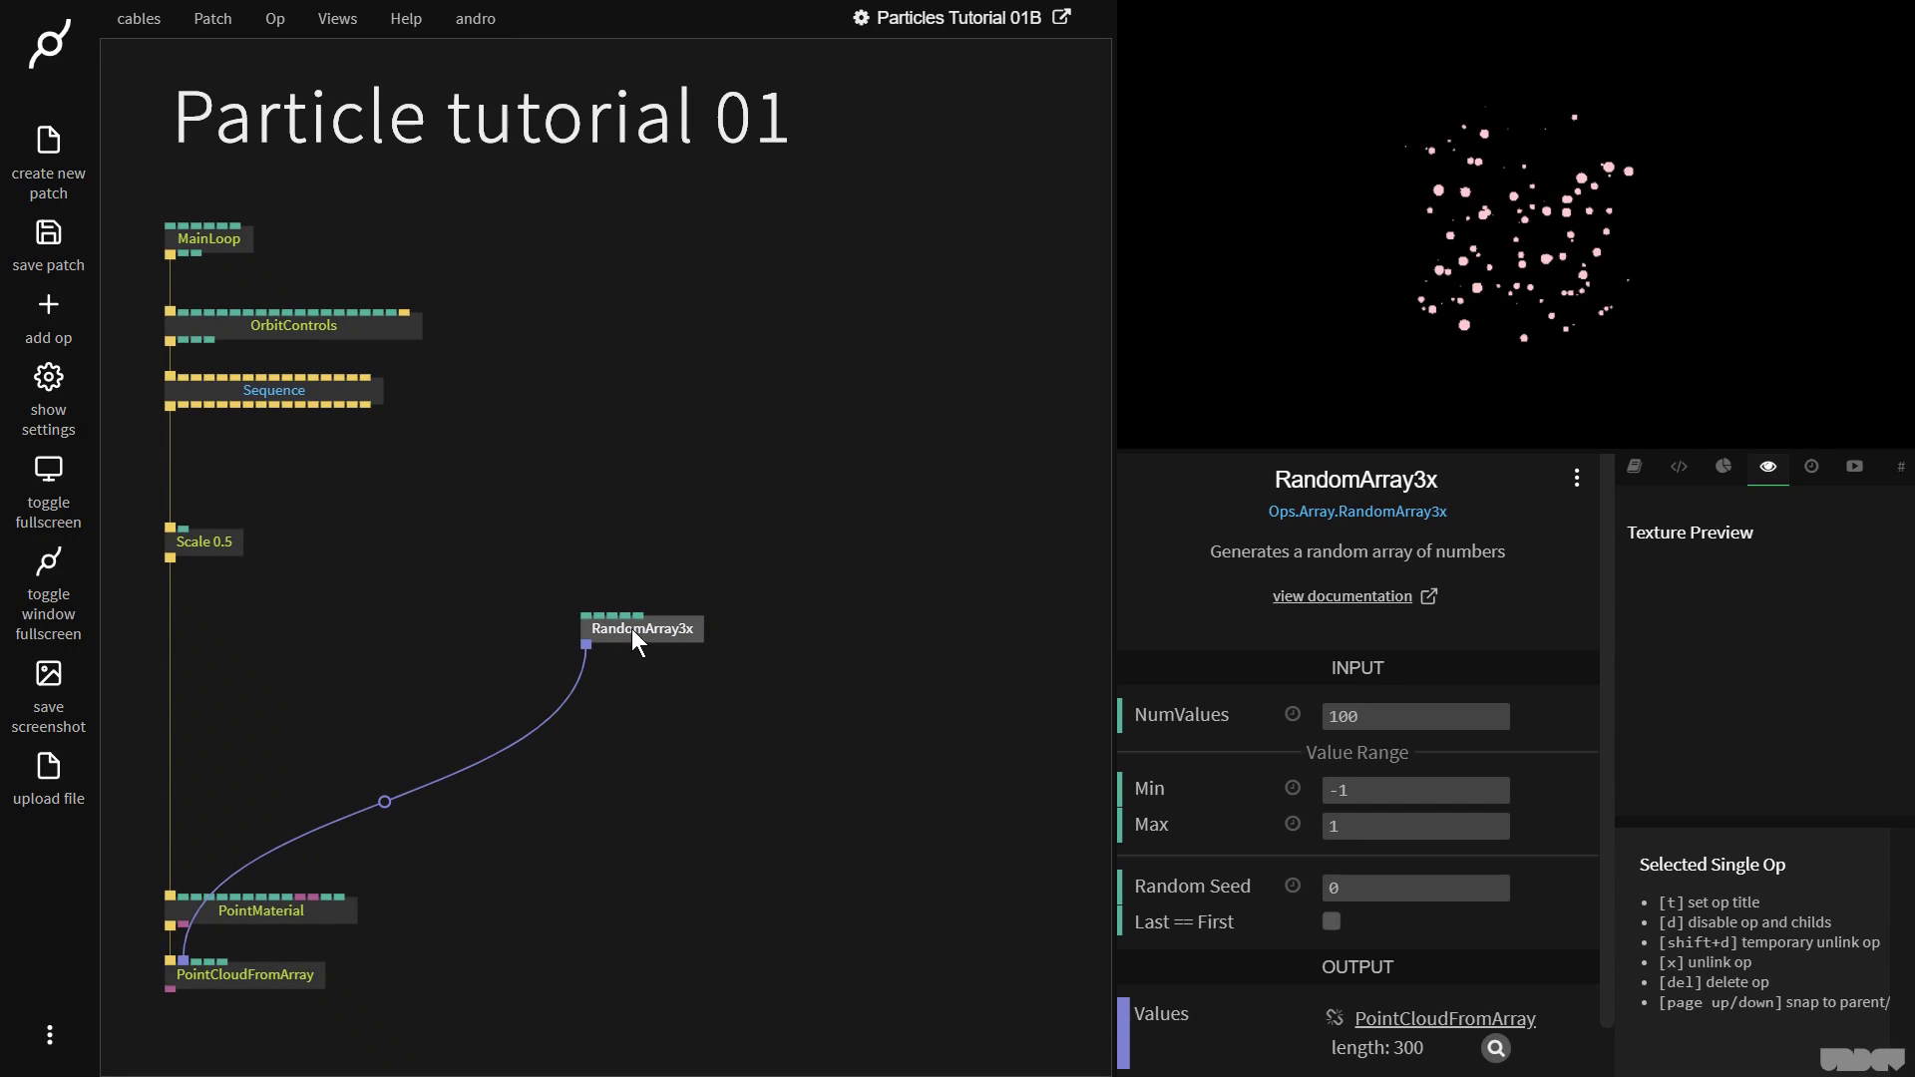
pyautogui.moveTo(632, 638); pyautogui.dragTo(638, 333)
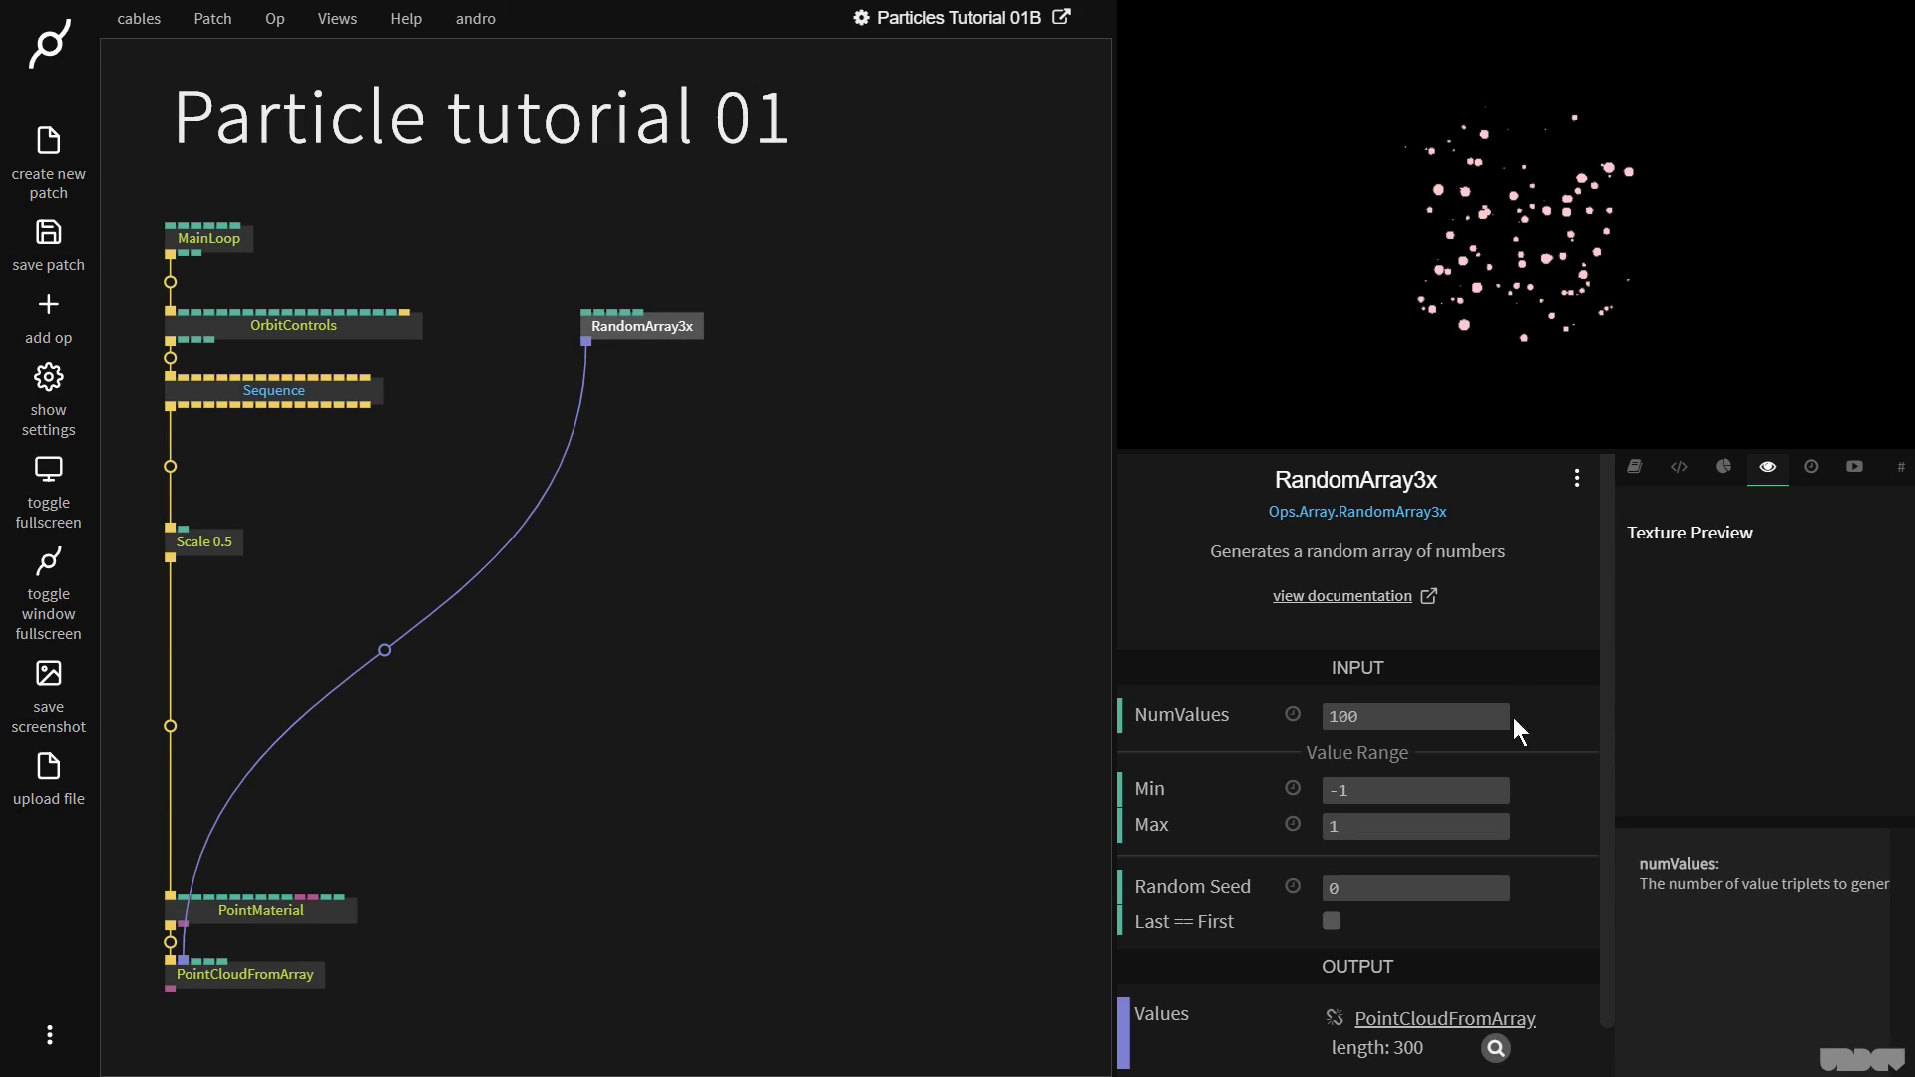
pyautogui.click(1438, 724)
pyautogui.write('1000')
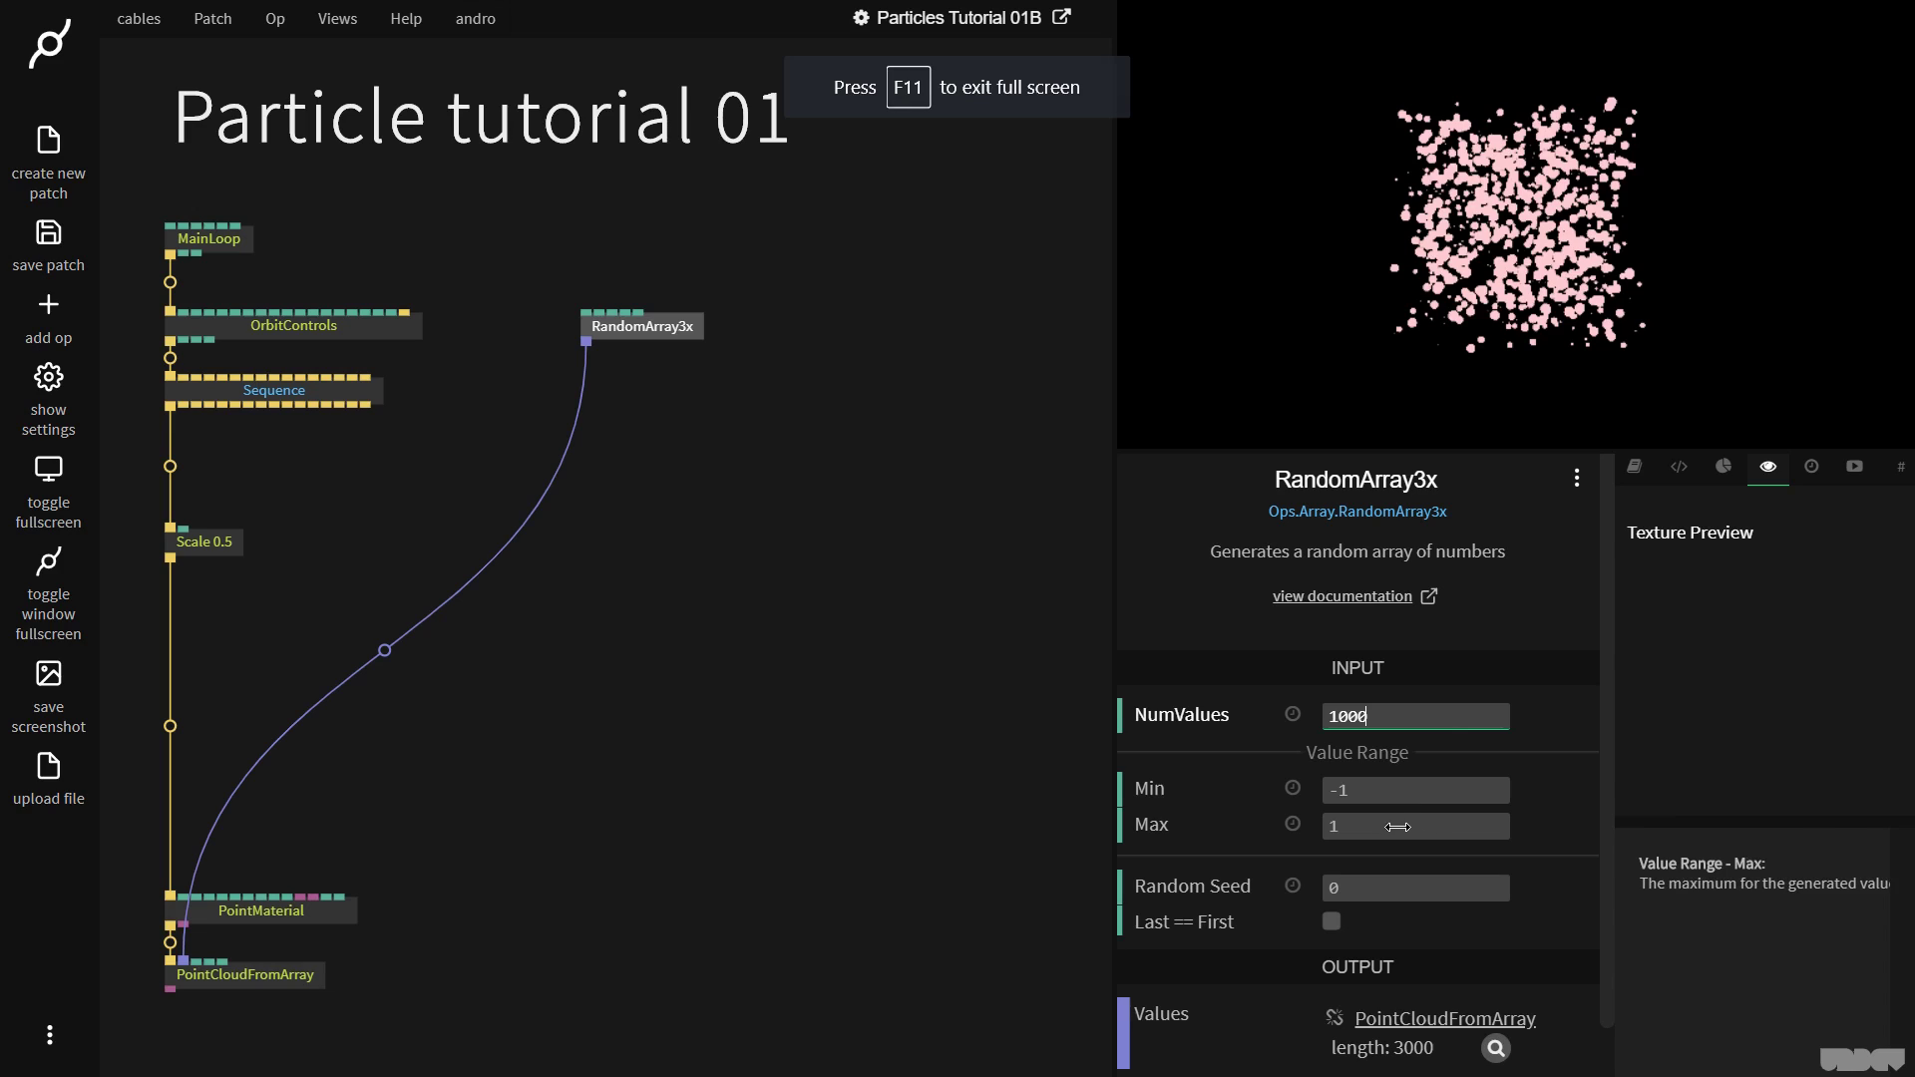
# Step: Turn on Scale By Distance in PointMaterial
pyautogui.click(290, 912)
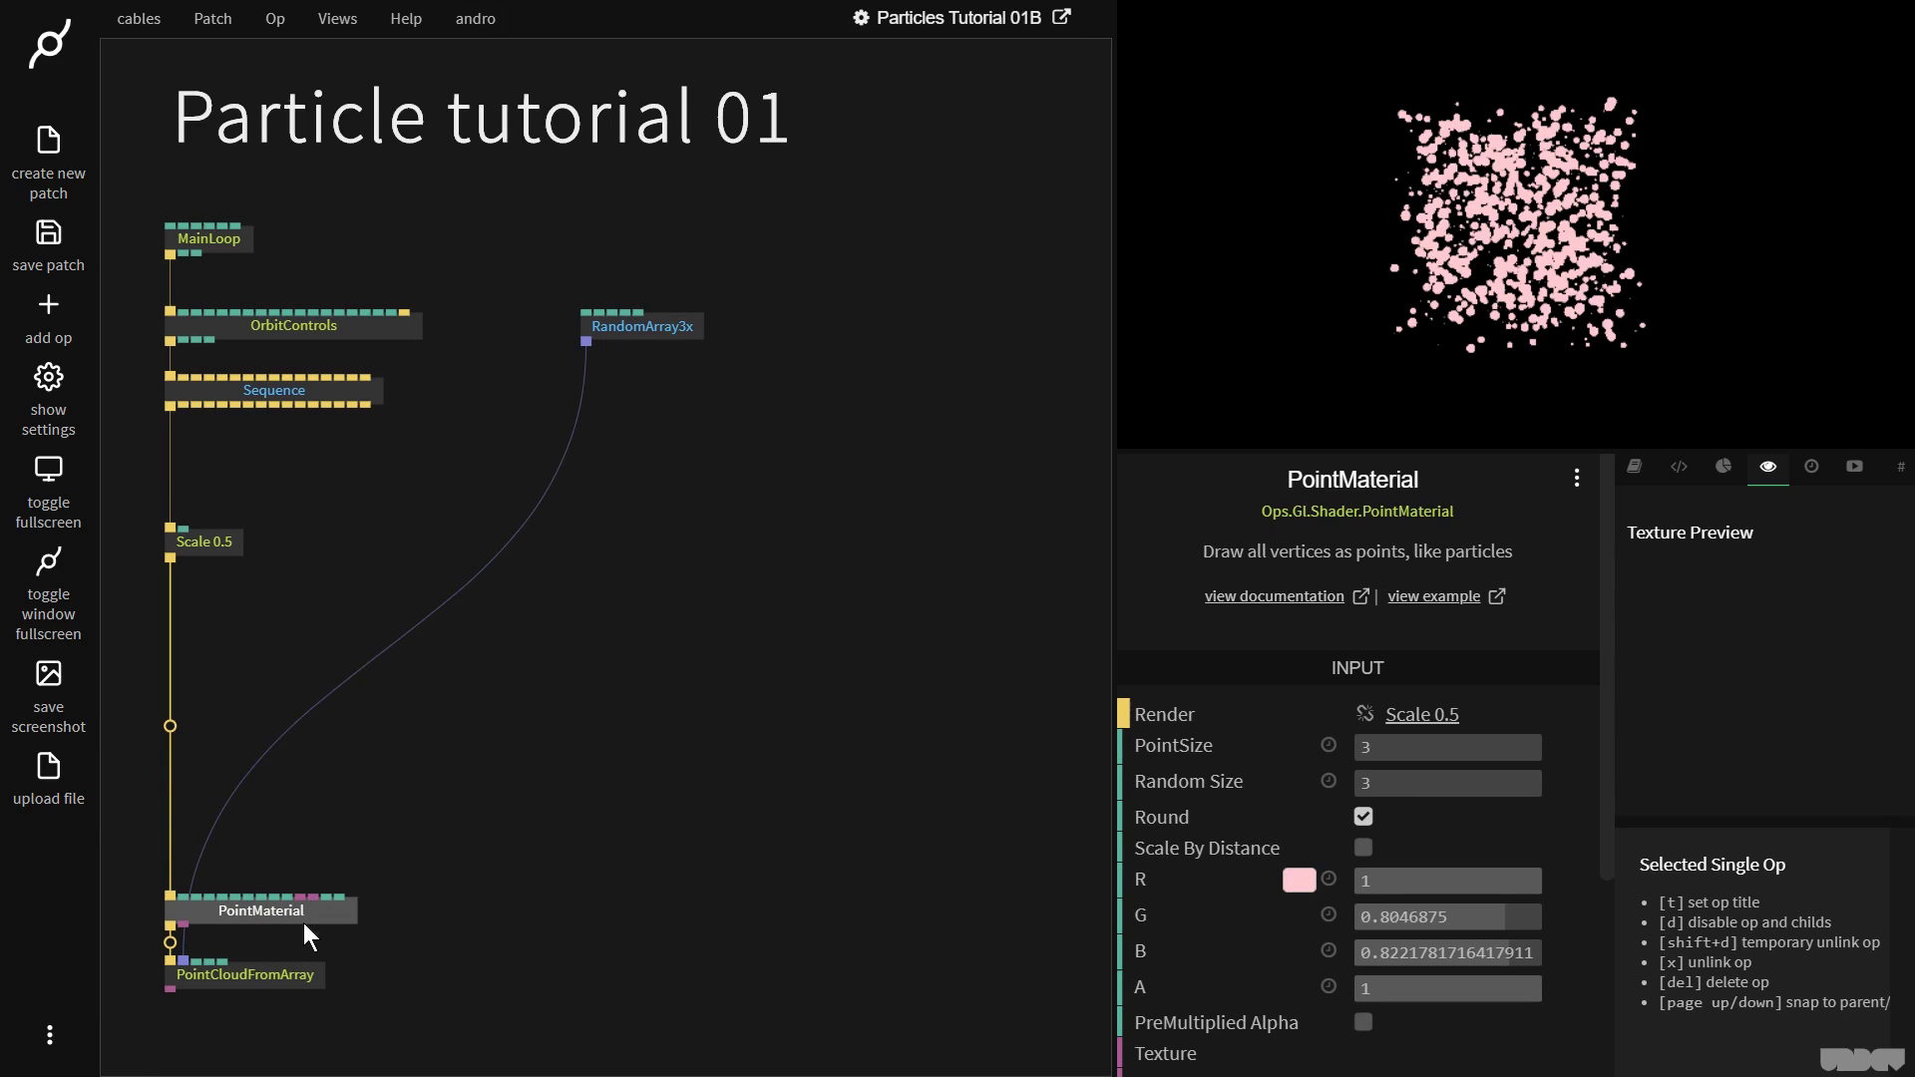
pyautogui.click(1363, 850)
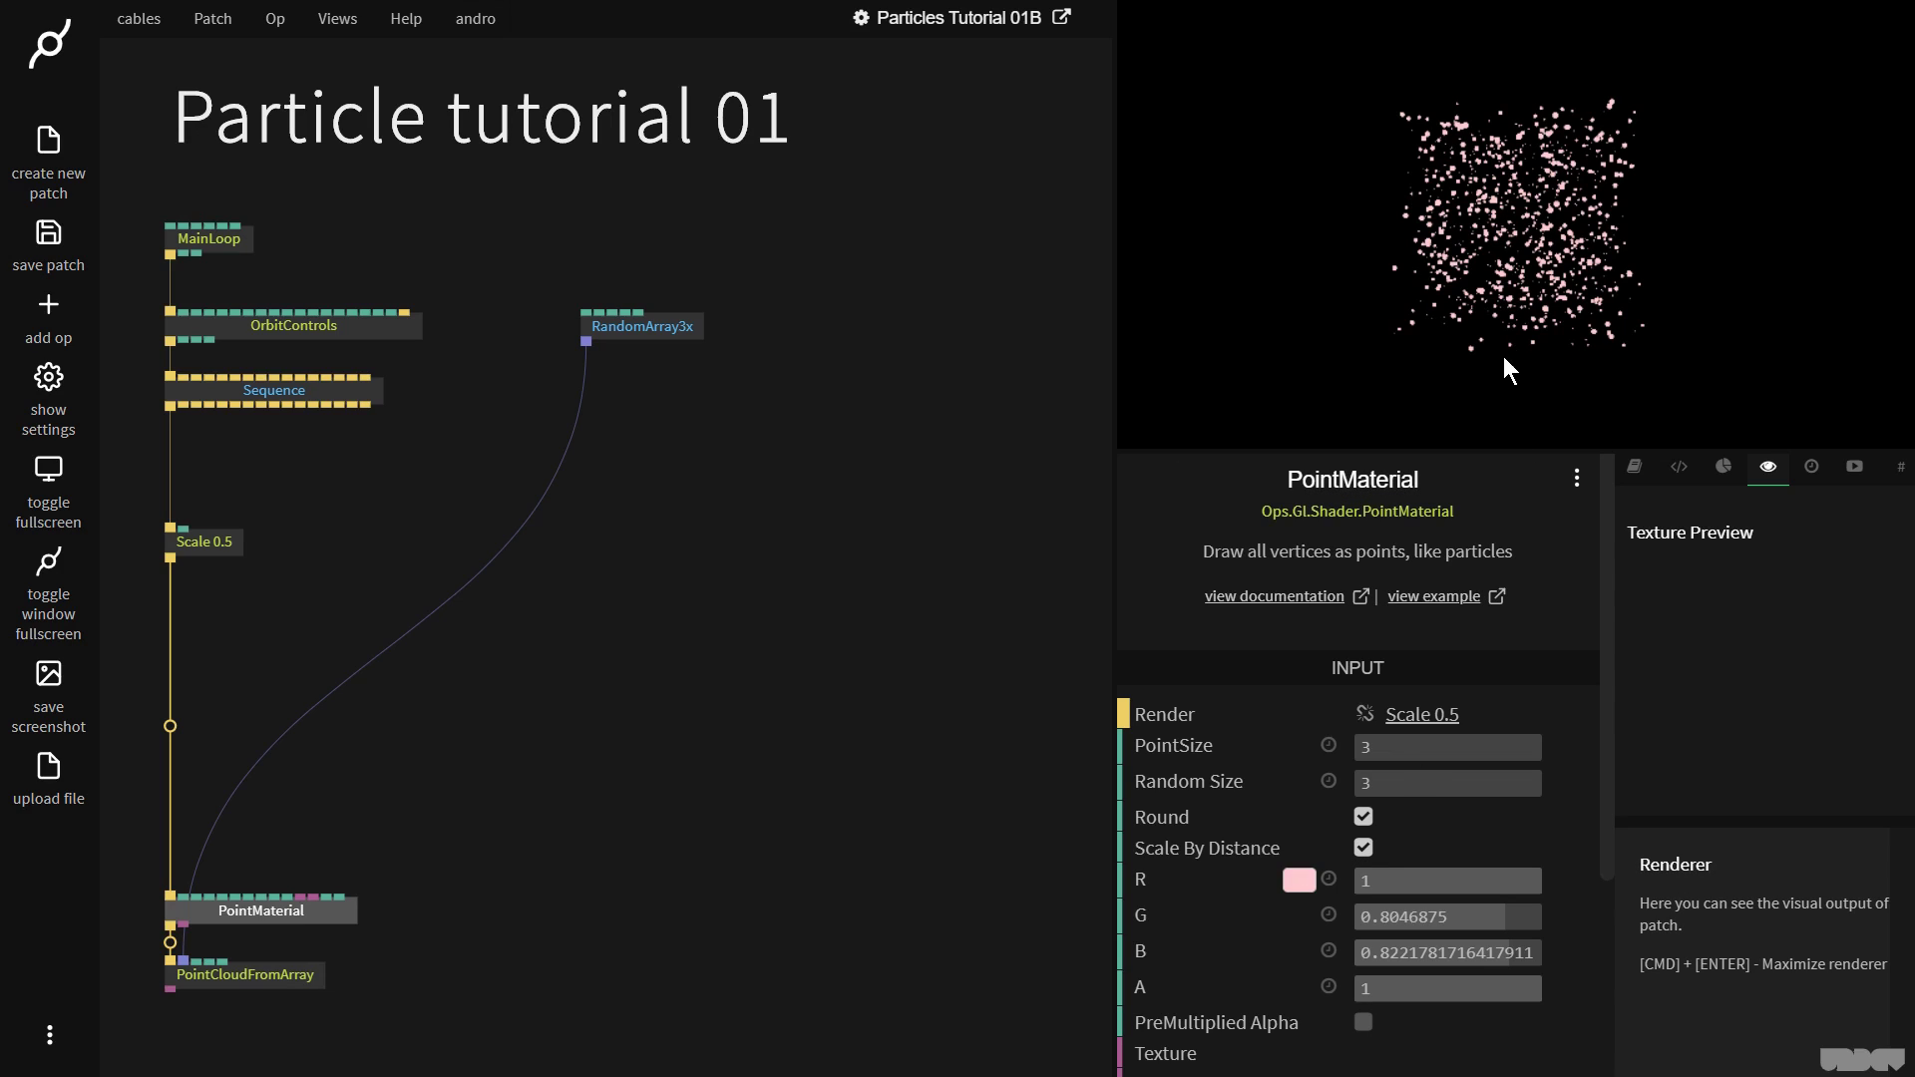
pyautogui.scroll(-5, 1532, 239)
pyautogui.scroll(5, 1530, 248)
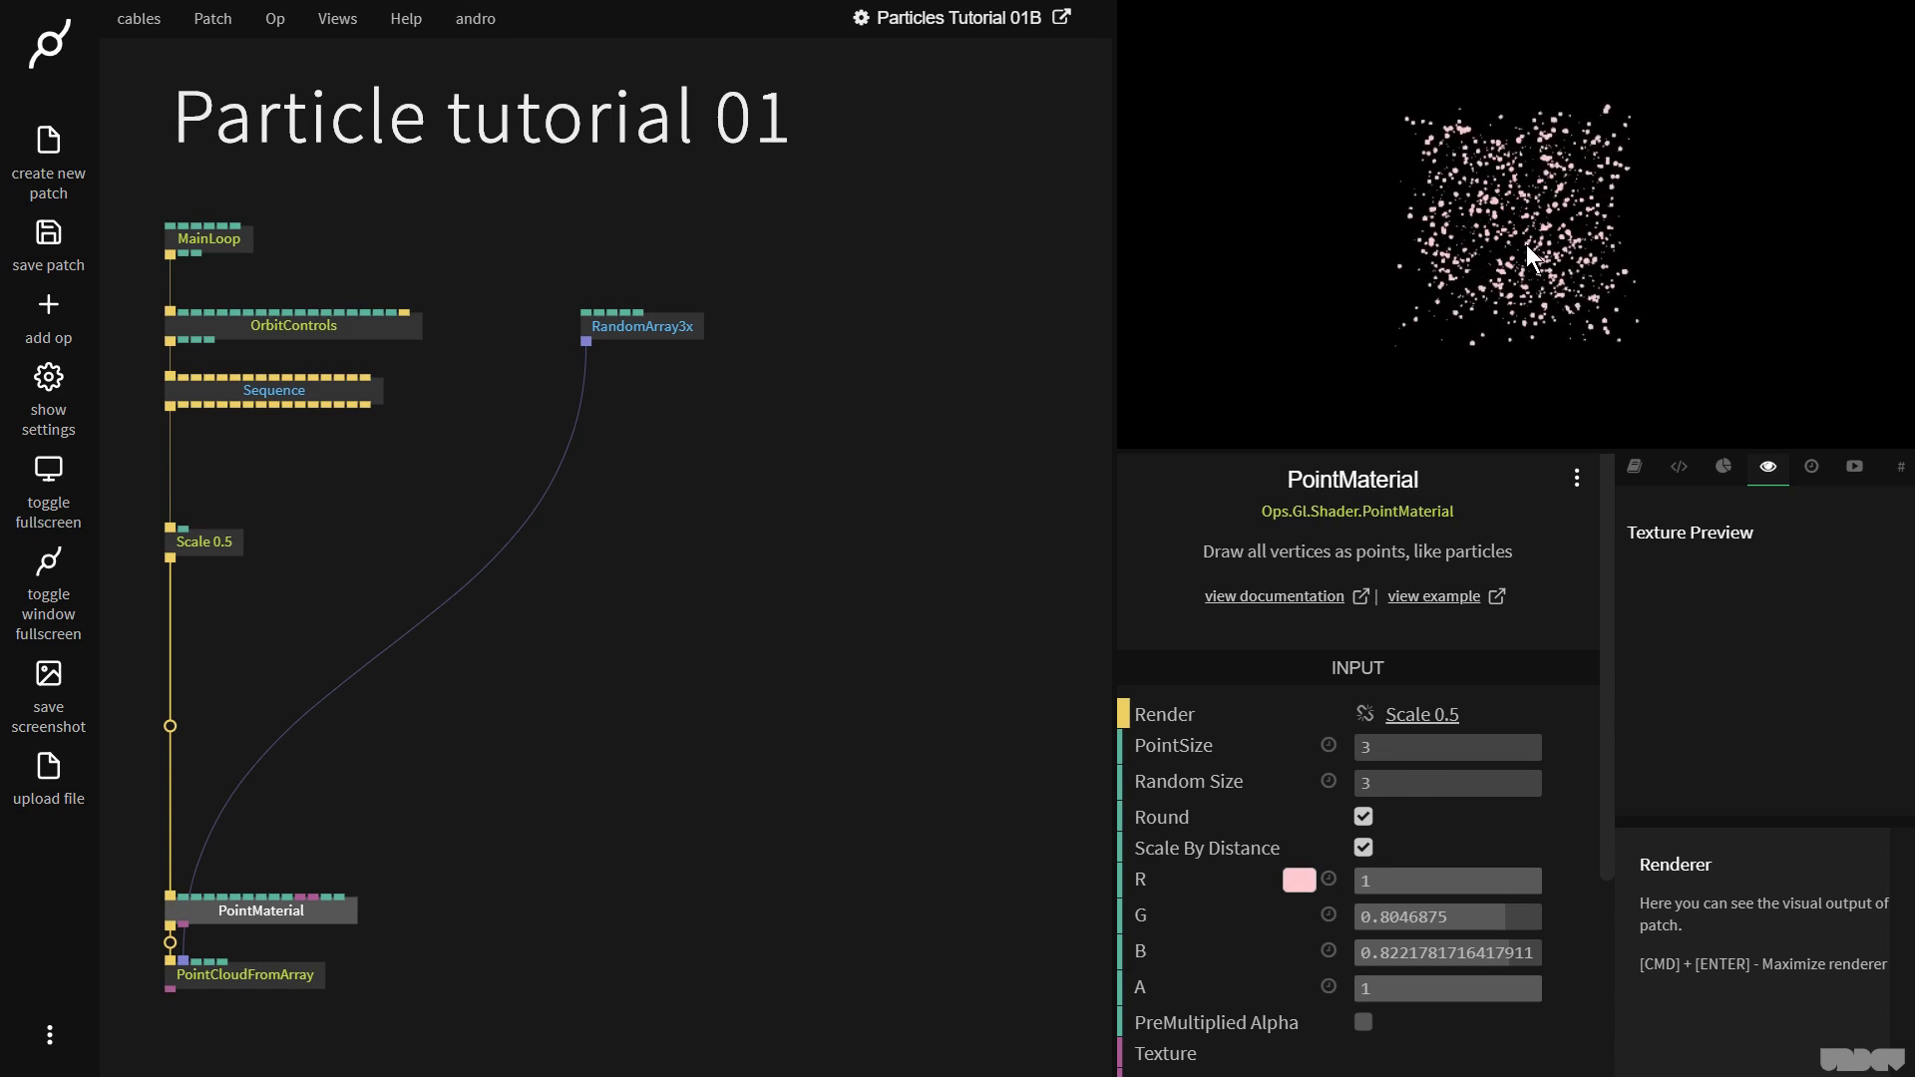
pyautogui.click(908, 511)
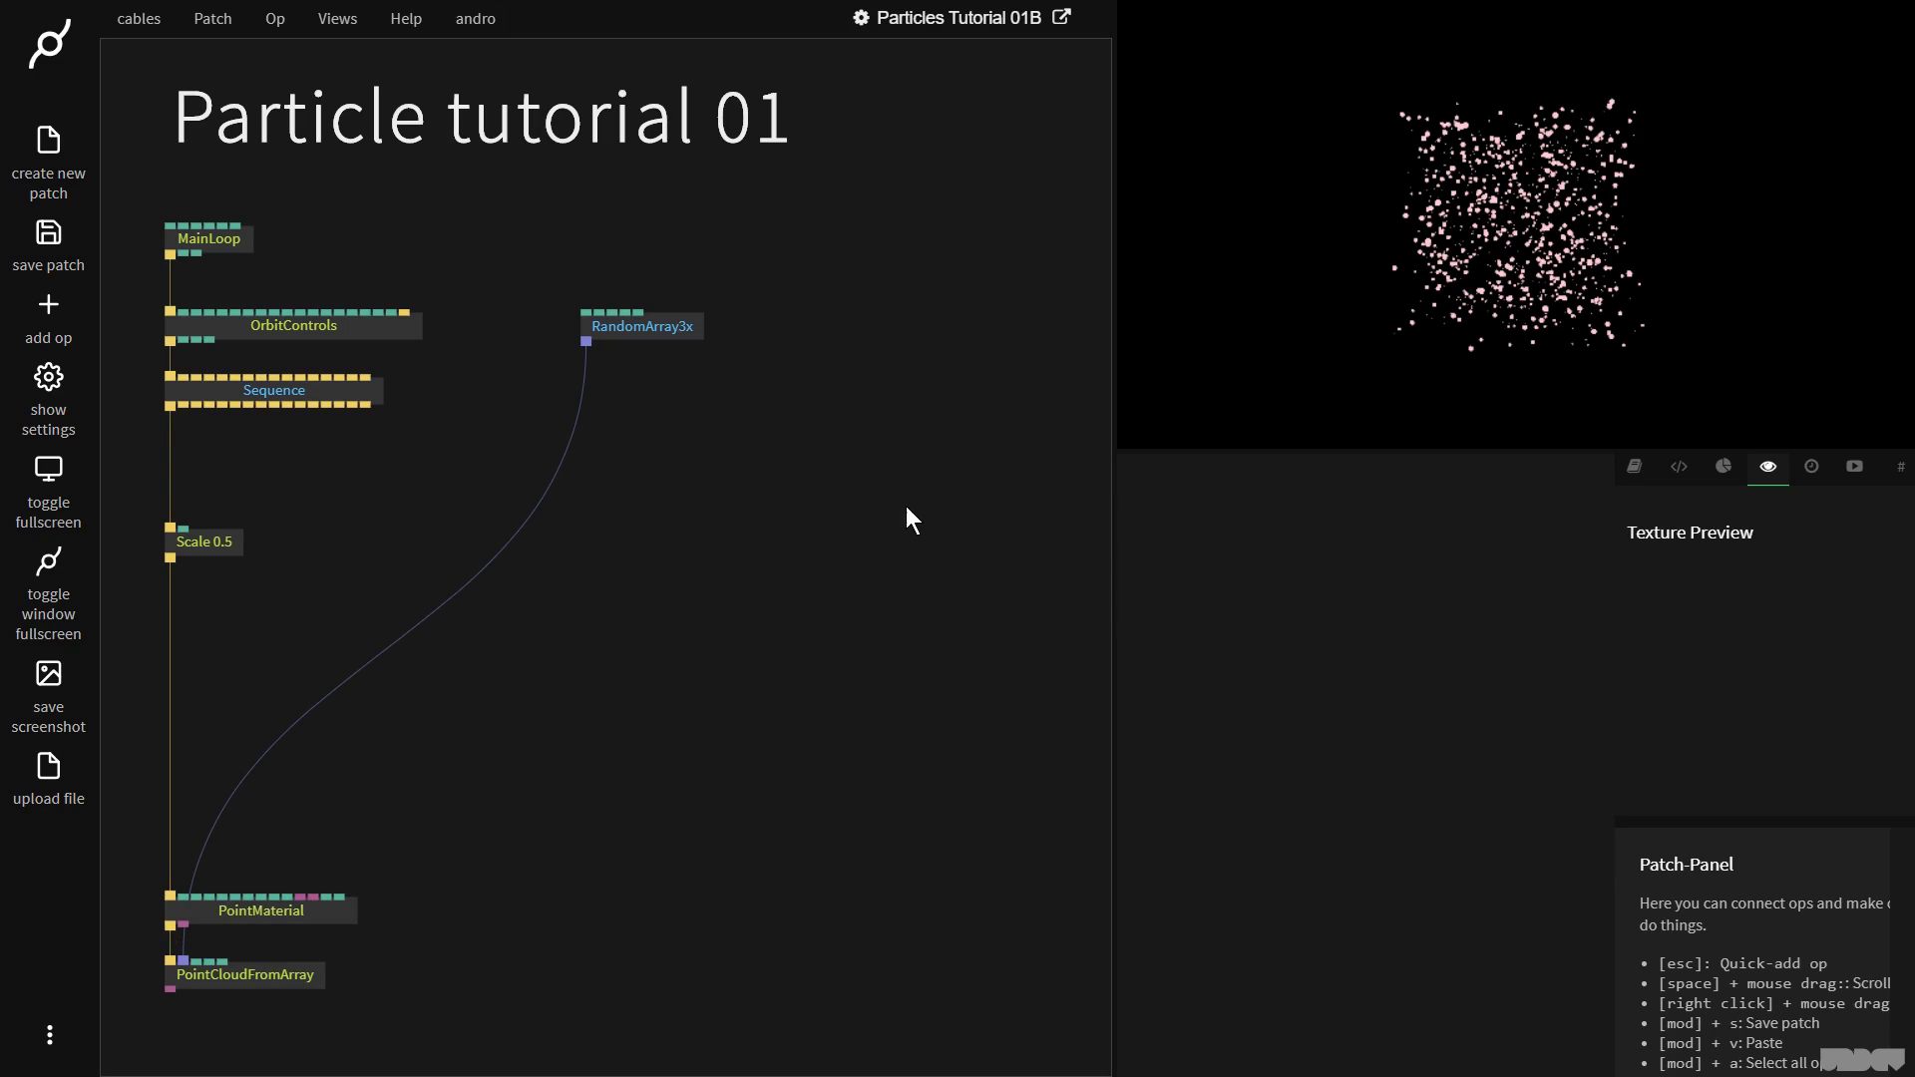
pyautogui.click(311, 913)
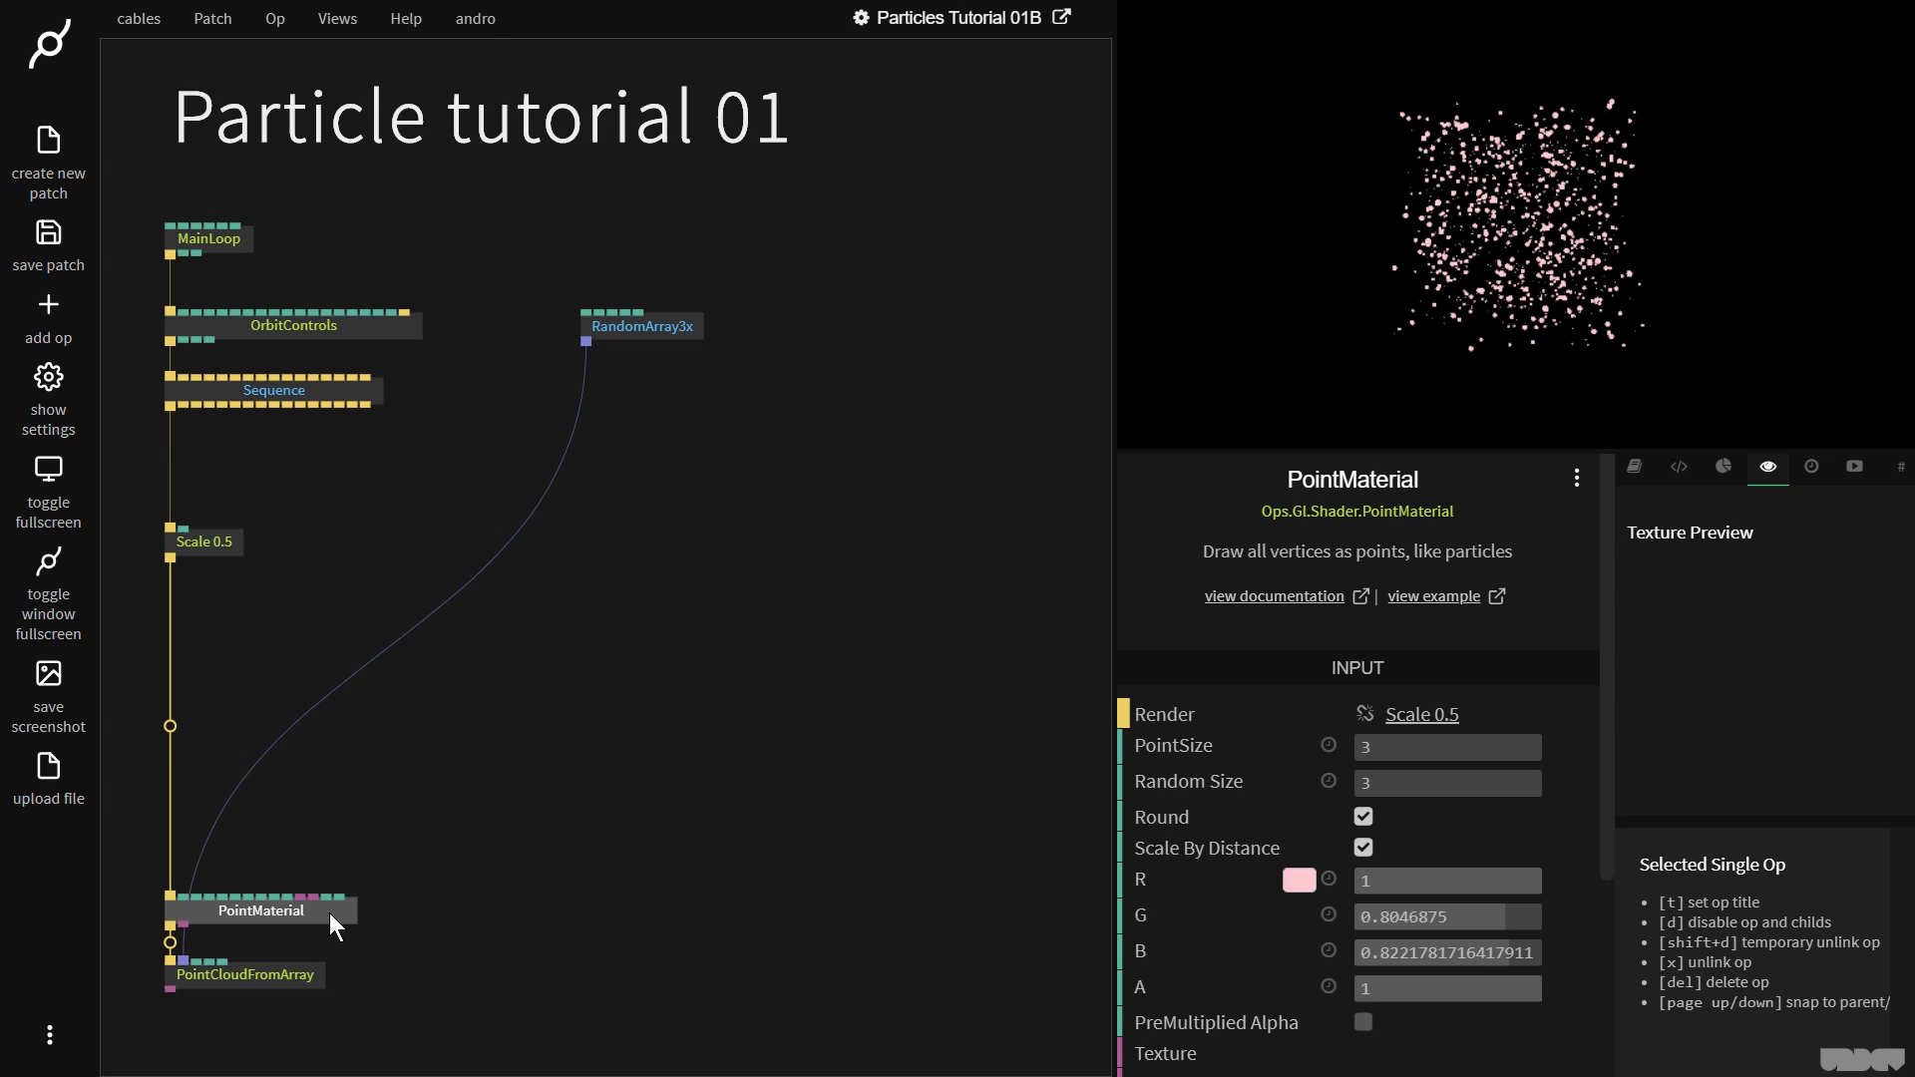
# Step: Insert ArrayUnpack3 into RandomArray3x's output cable, just below it
pyautogui.click(642, 327)
pyautogui.click(381, 651)
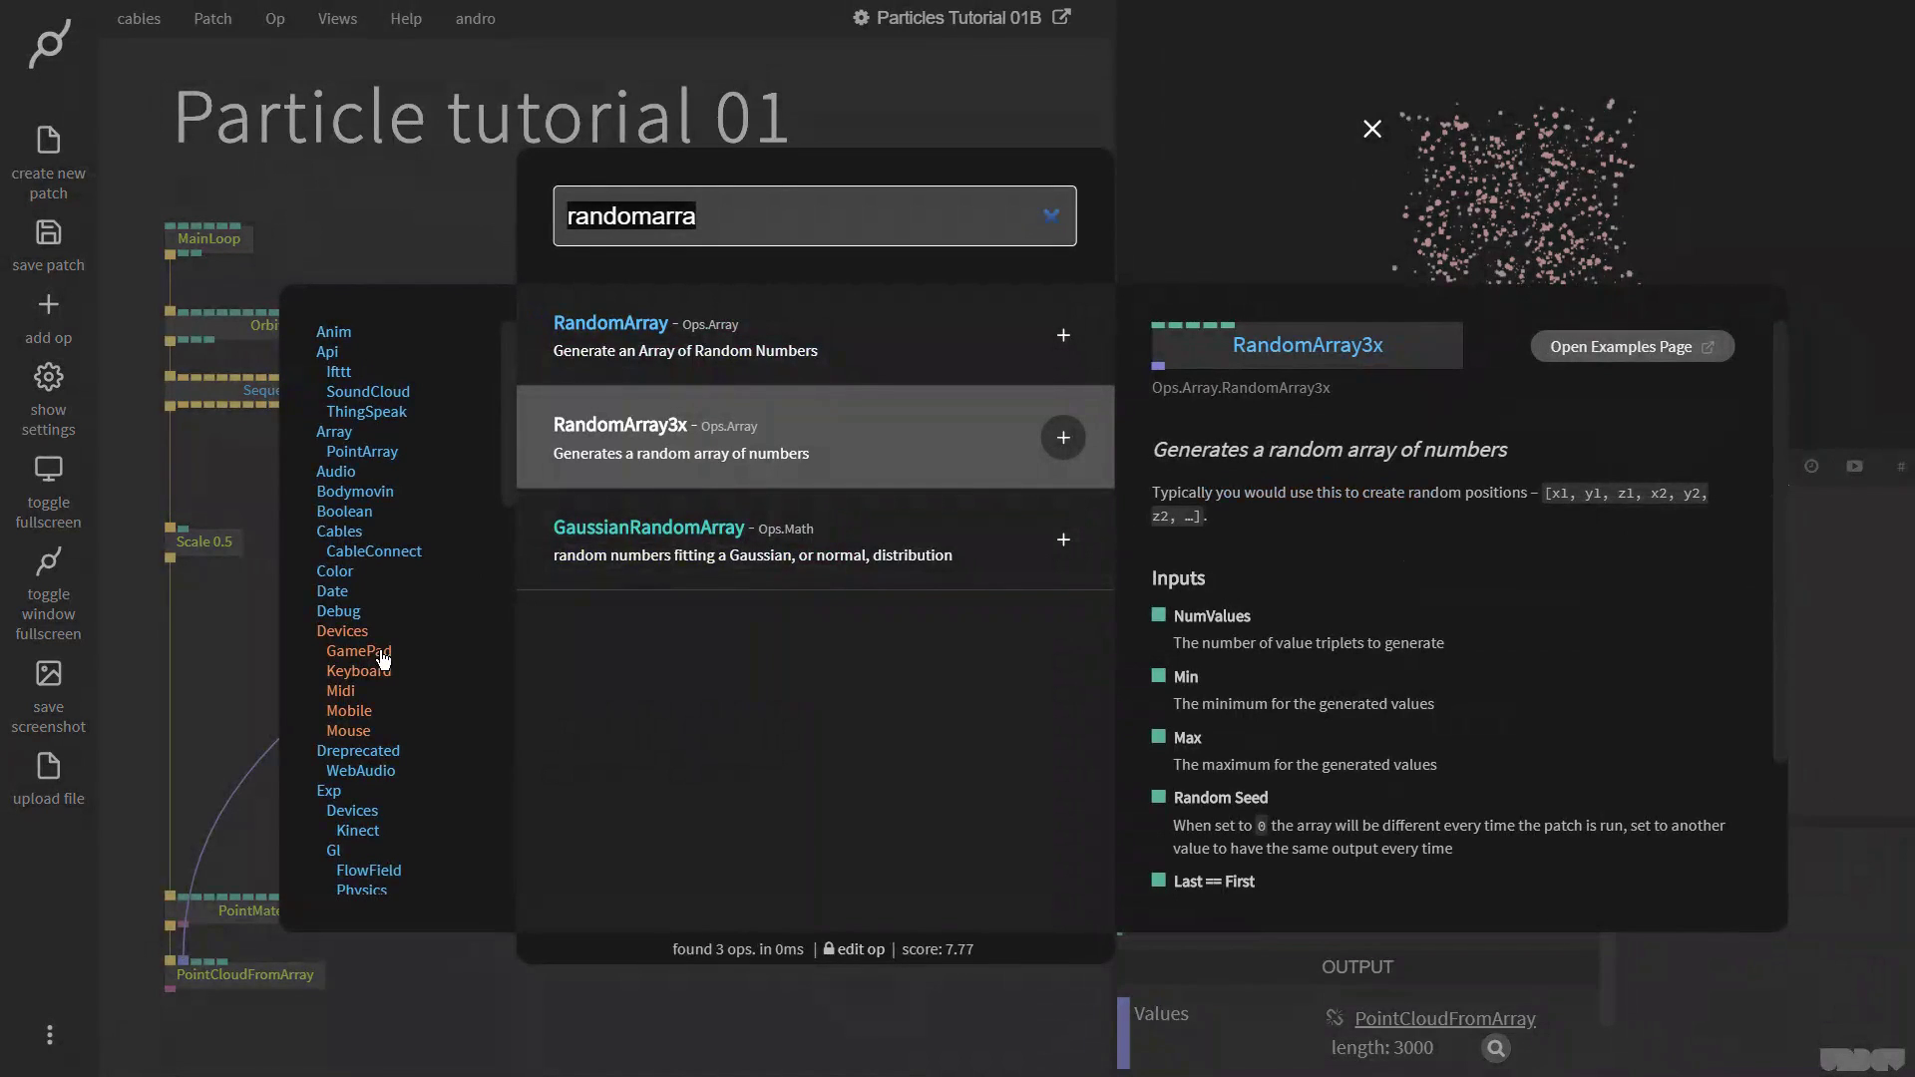
pyautogui.write('arrayun')
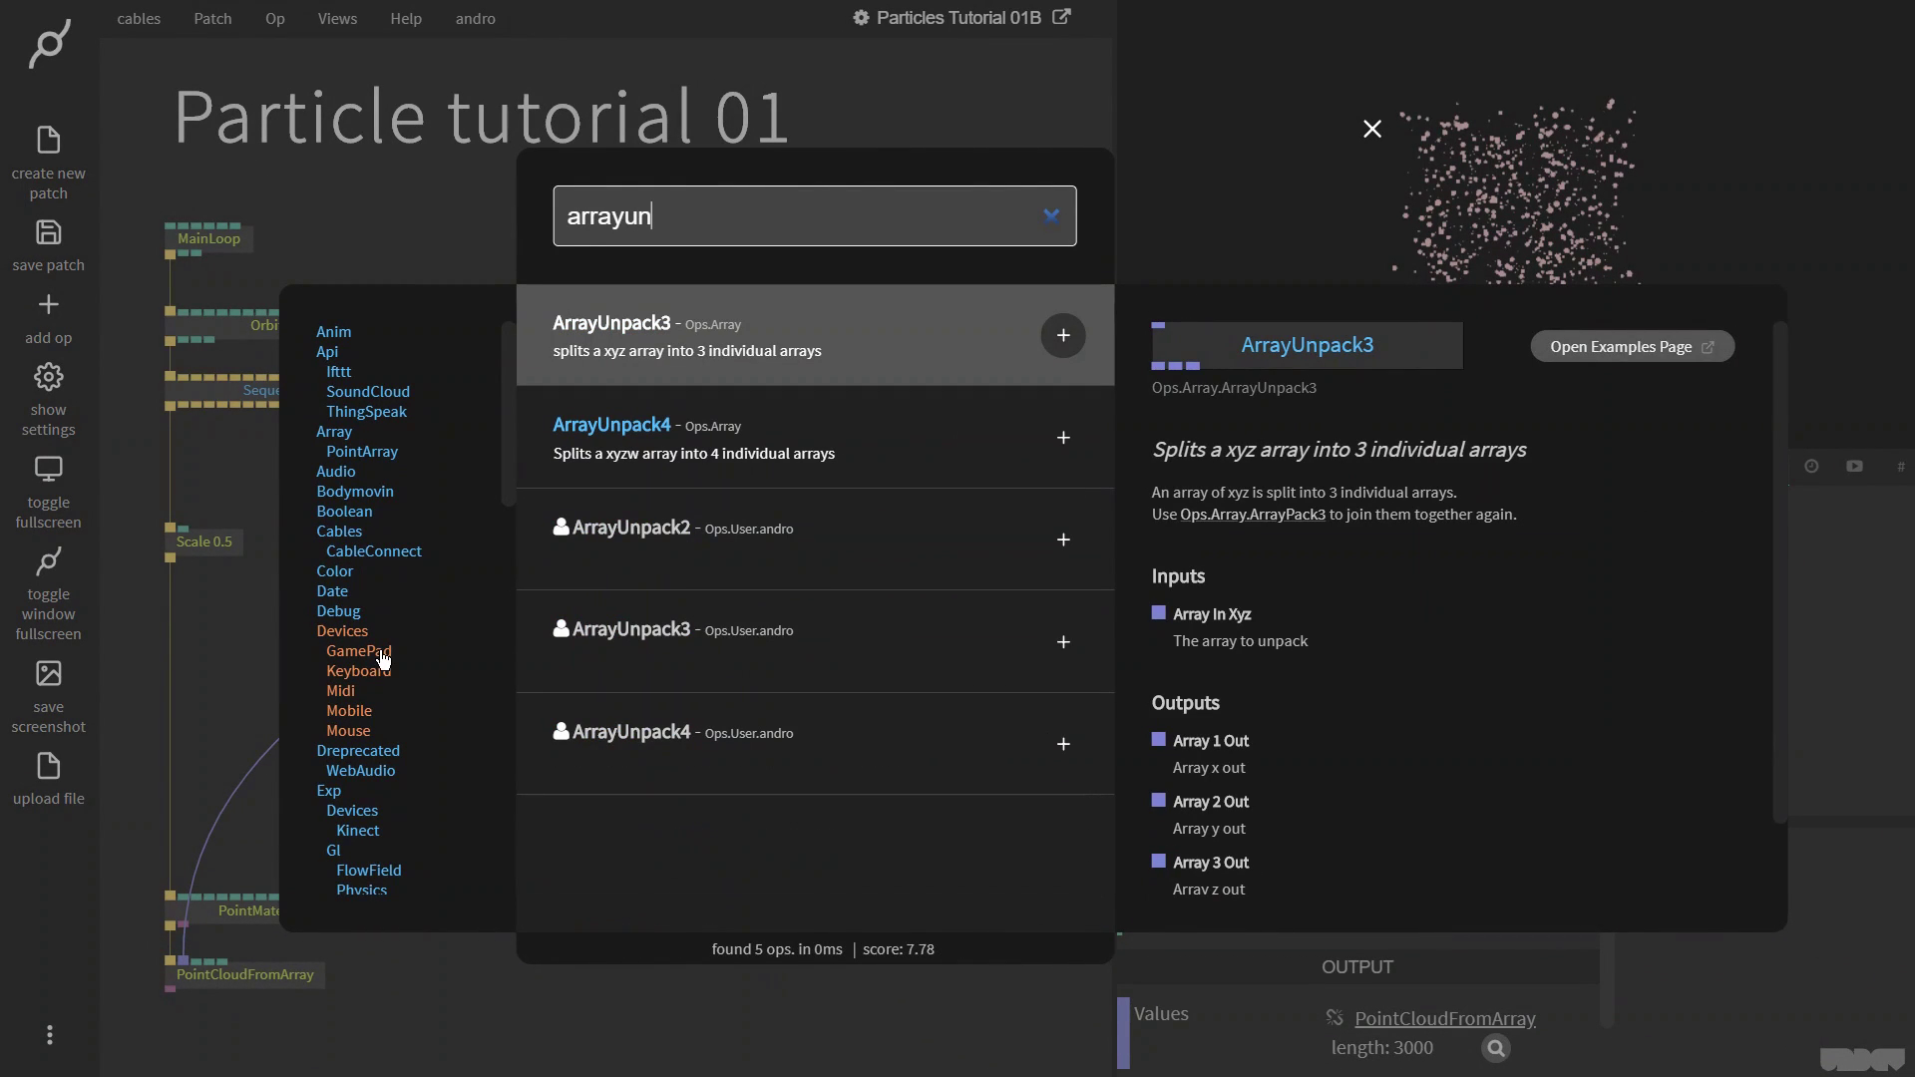
pyautogui.press('Return')
pyautogui.moveTo(219, 671); pyautogui.dragTo(646, 409)
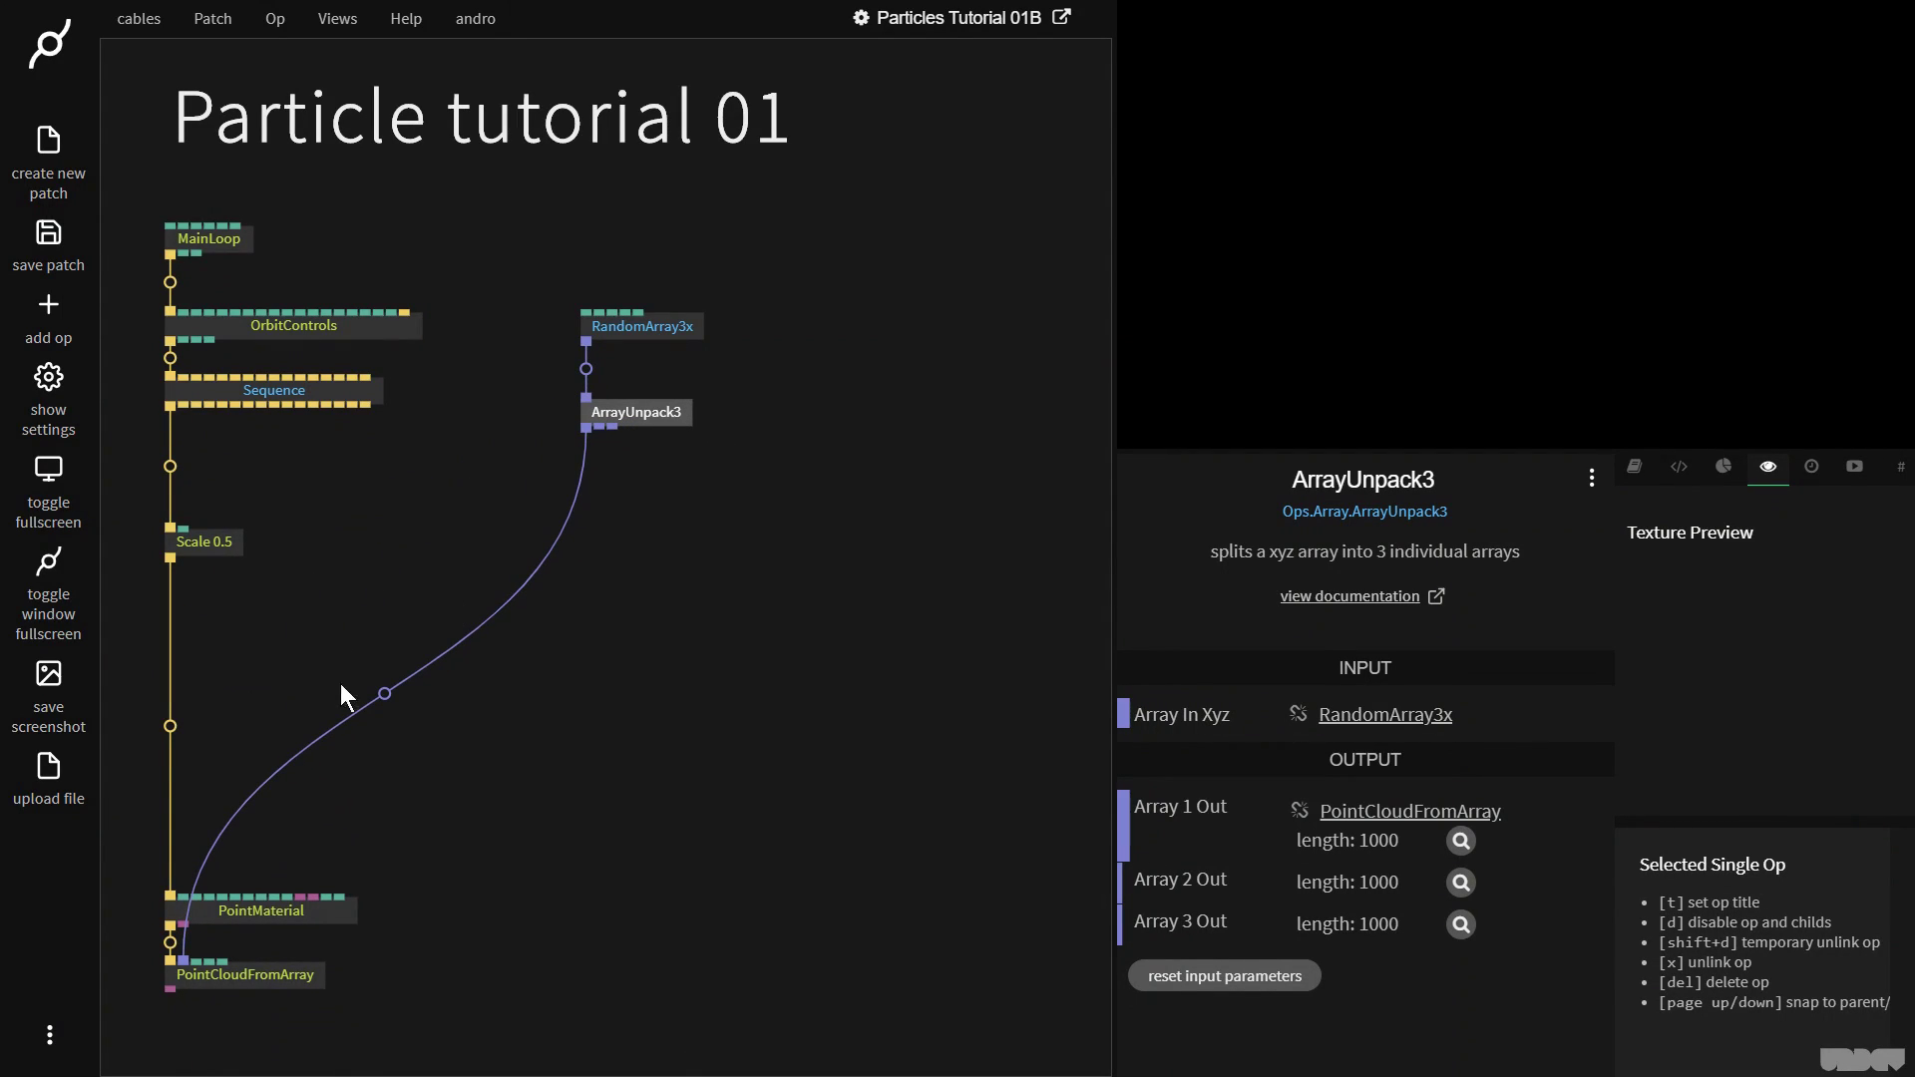
# Step: Insert ArrayPack3, link the second unpacked array, and trigger it from Scale 0.5
pyautogui.click(385, 695)
pyautogui.write('a')
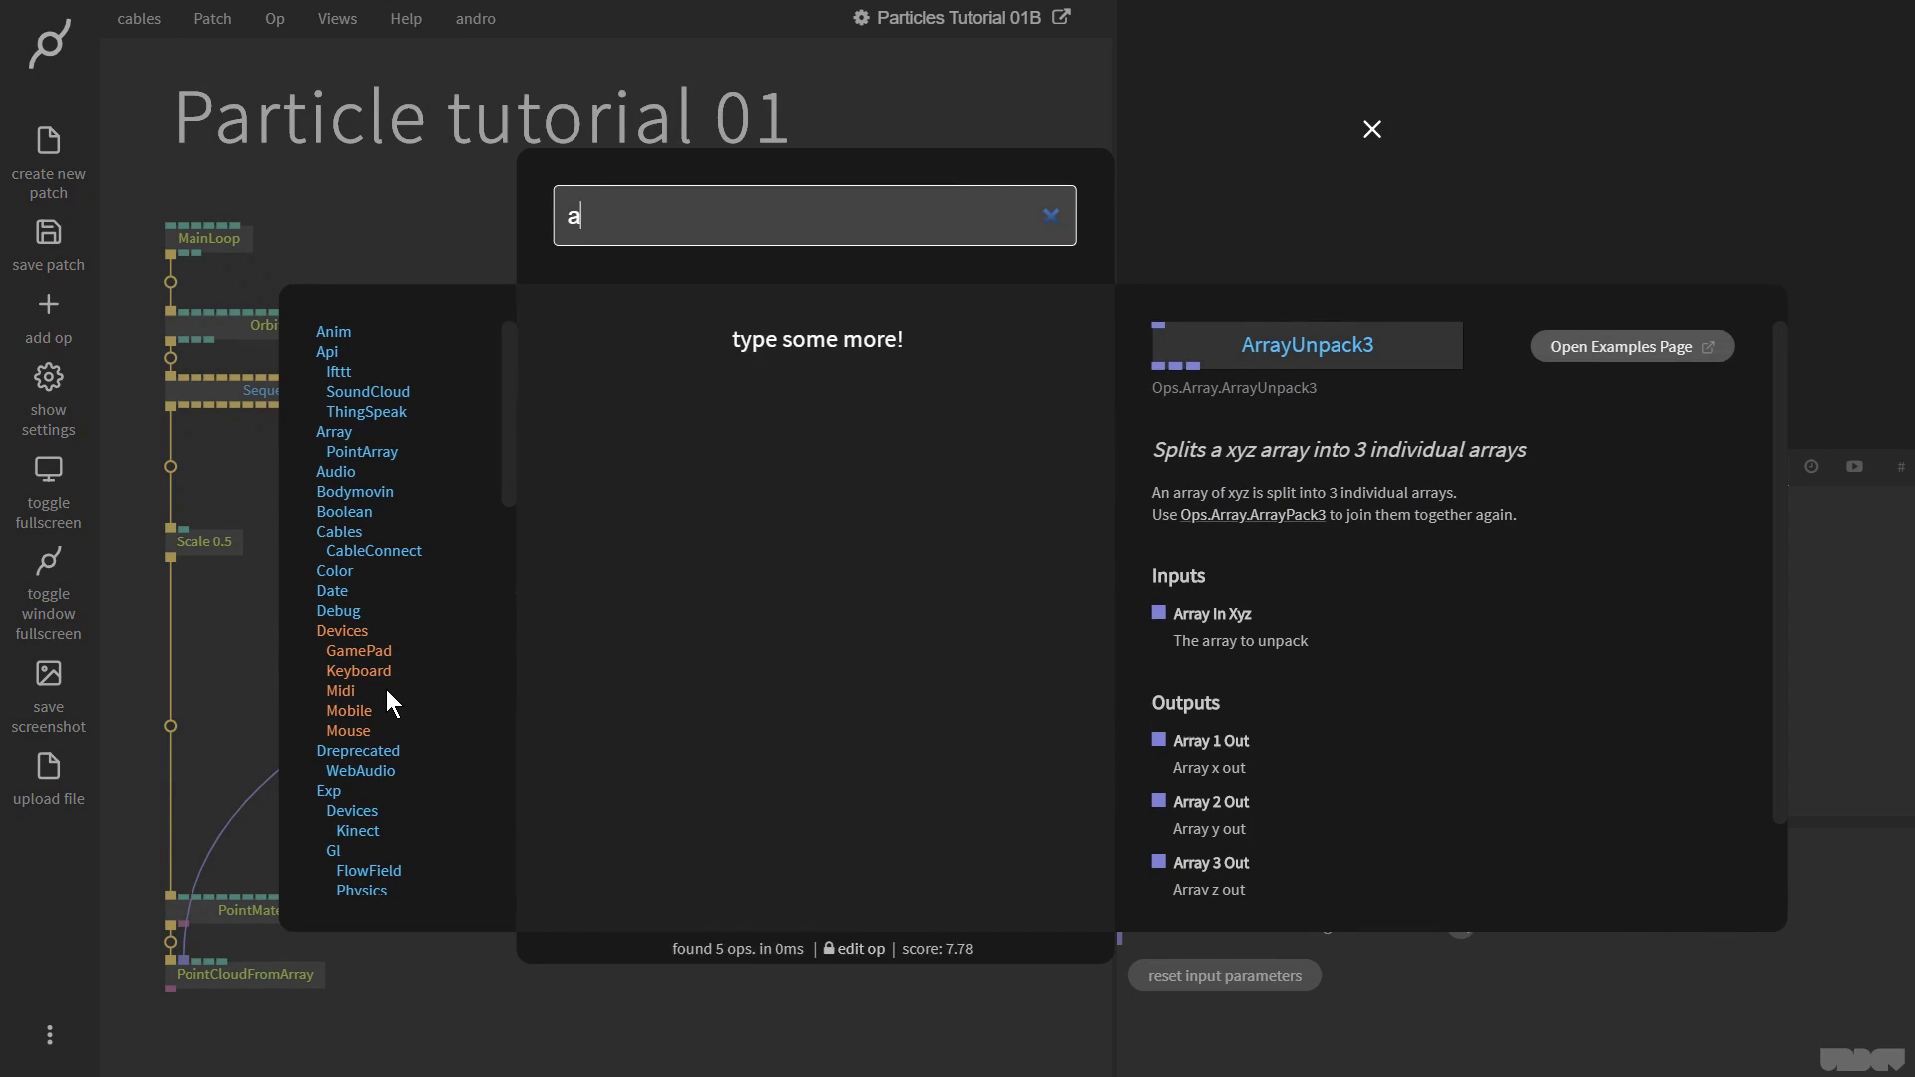
pyautogui.write('rrayp')
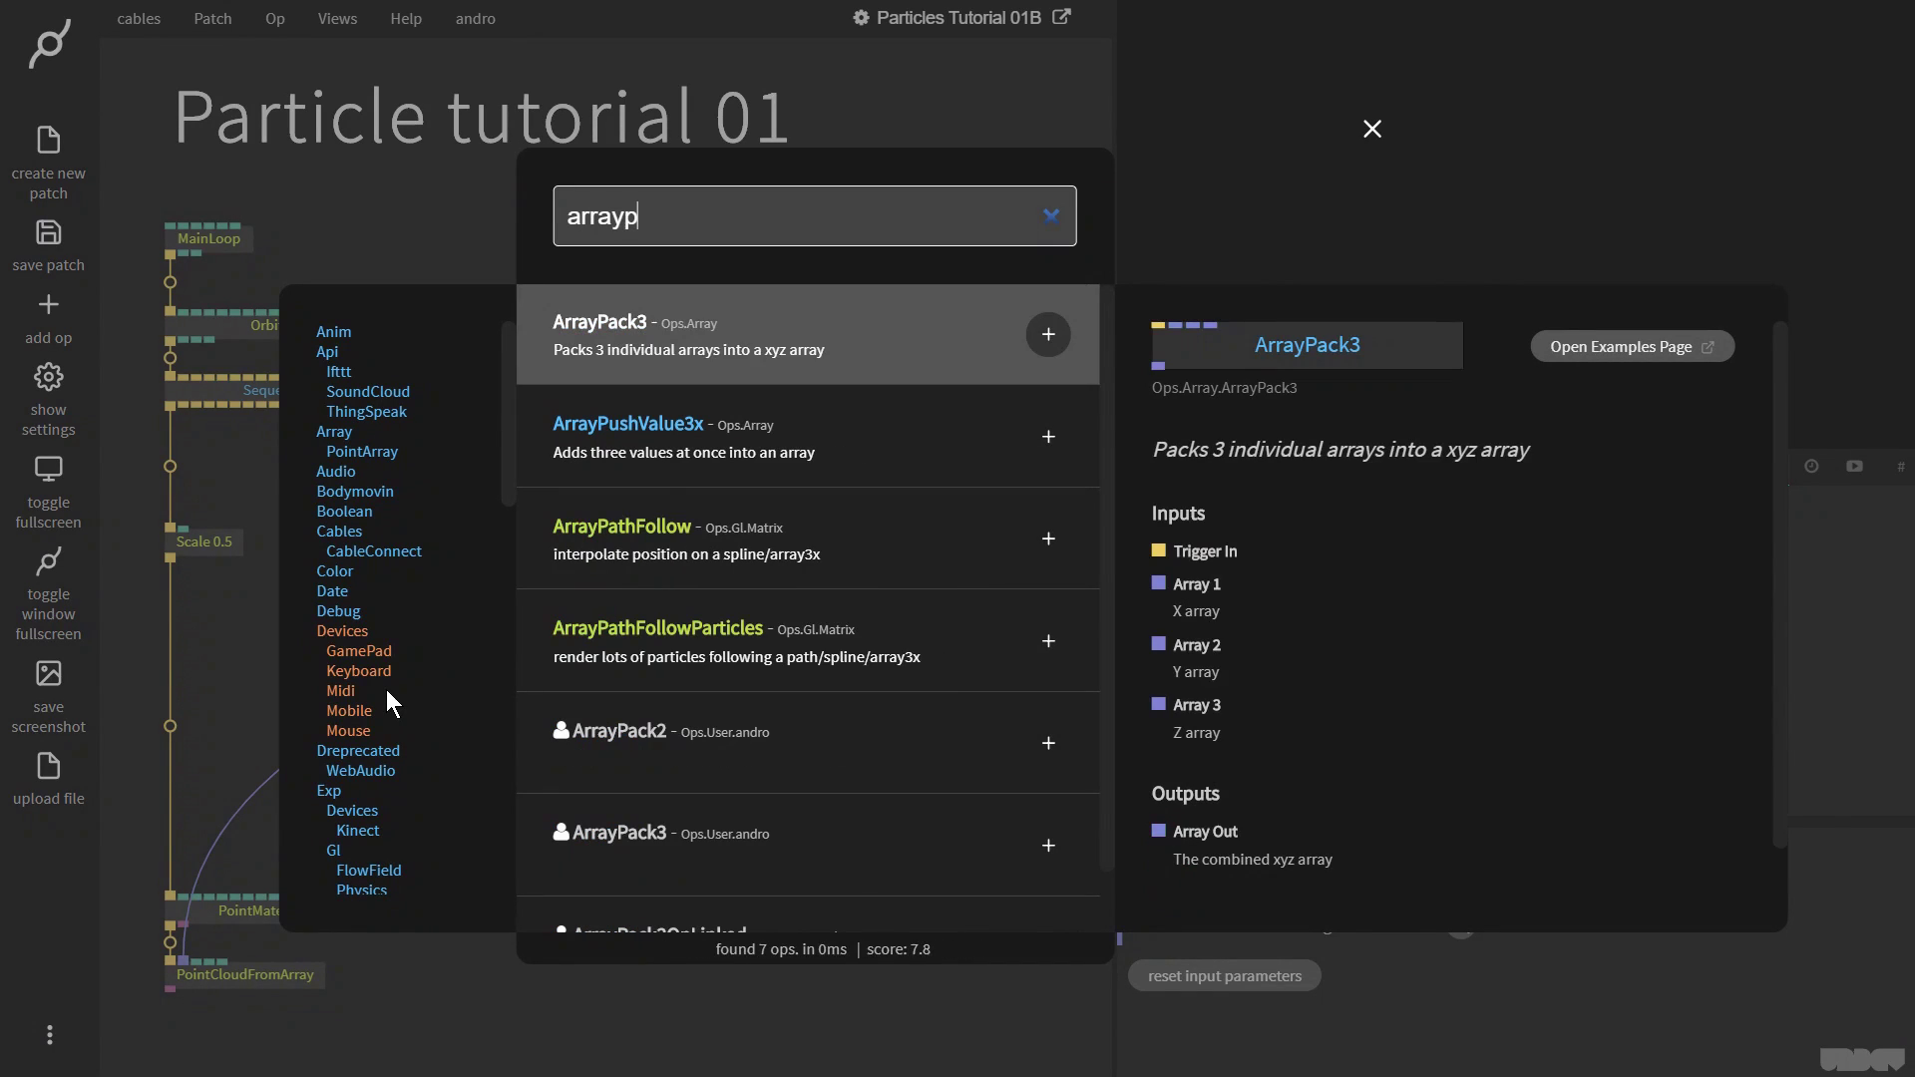
pyautogui.press('Return')
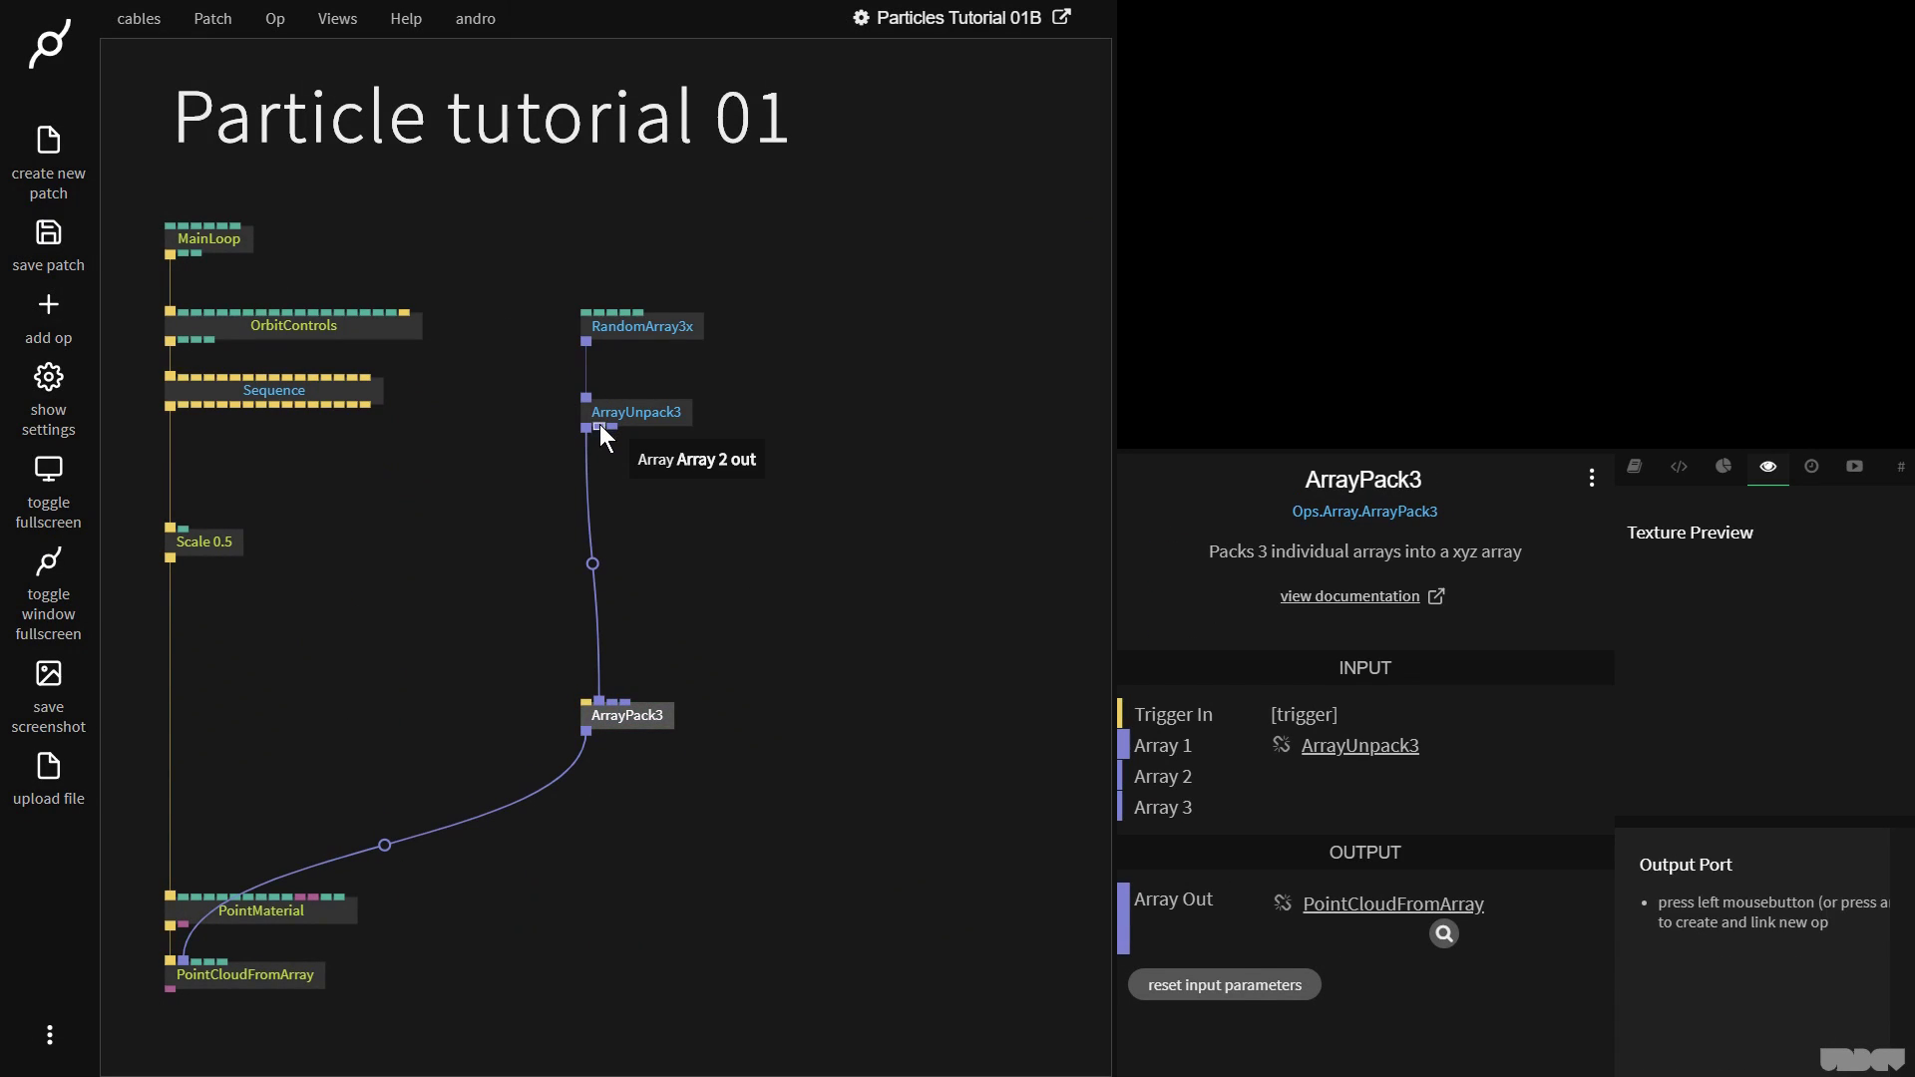
pyautogui.moveTo(599, 427); pyautogui.dragTo(626, 702)
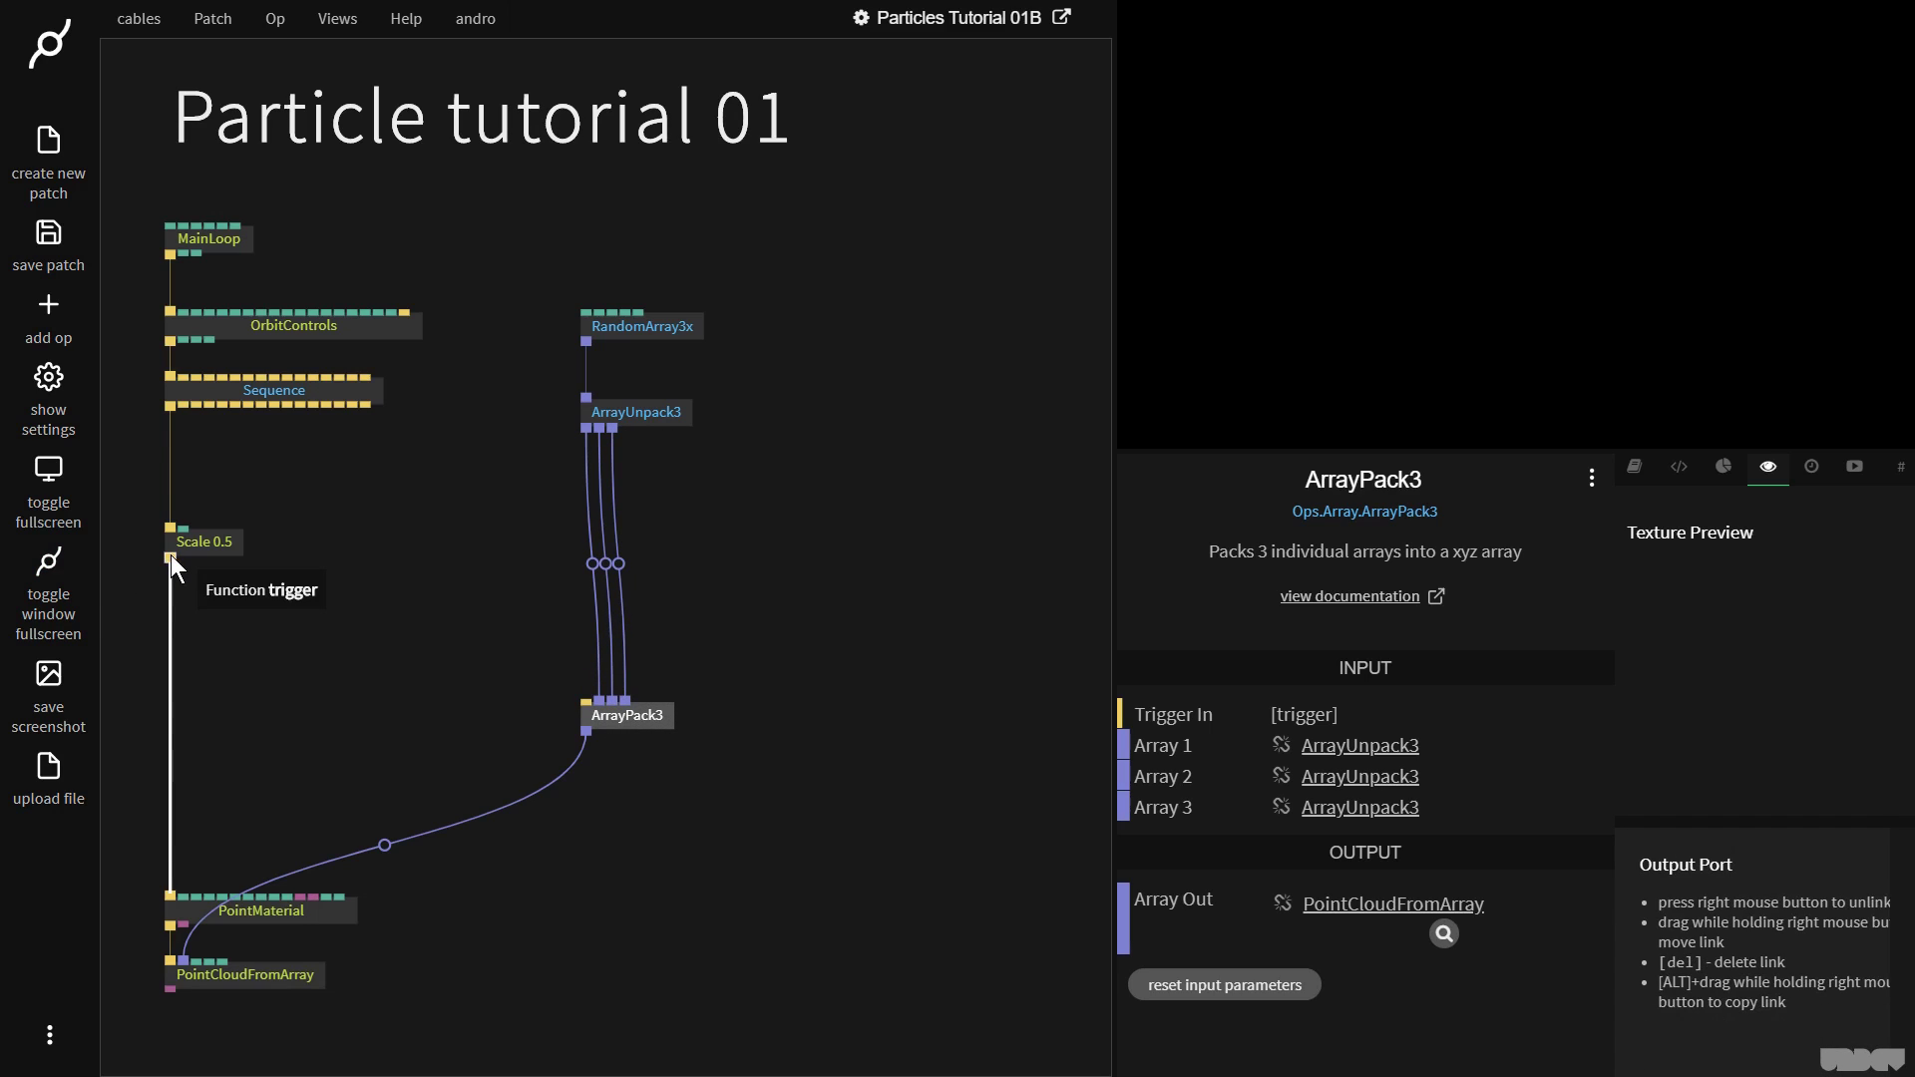
pyautogui.moveTo(170, 558); pyautogui.dragTo(622, 887)
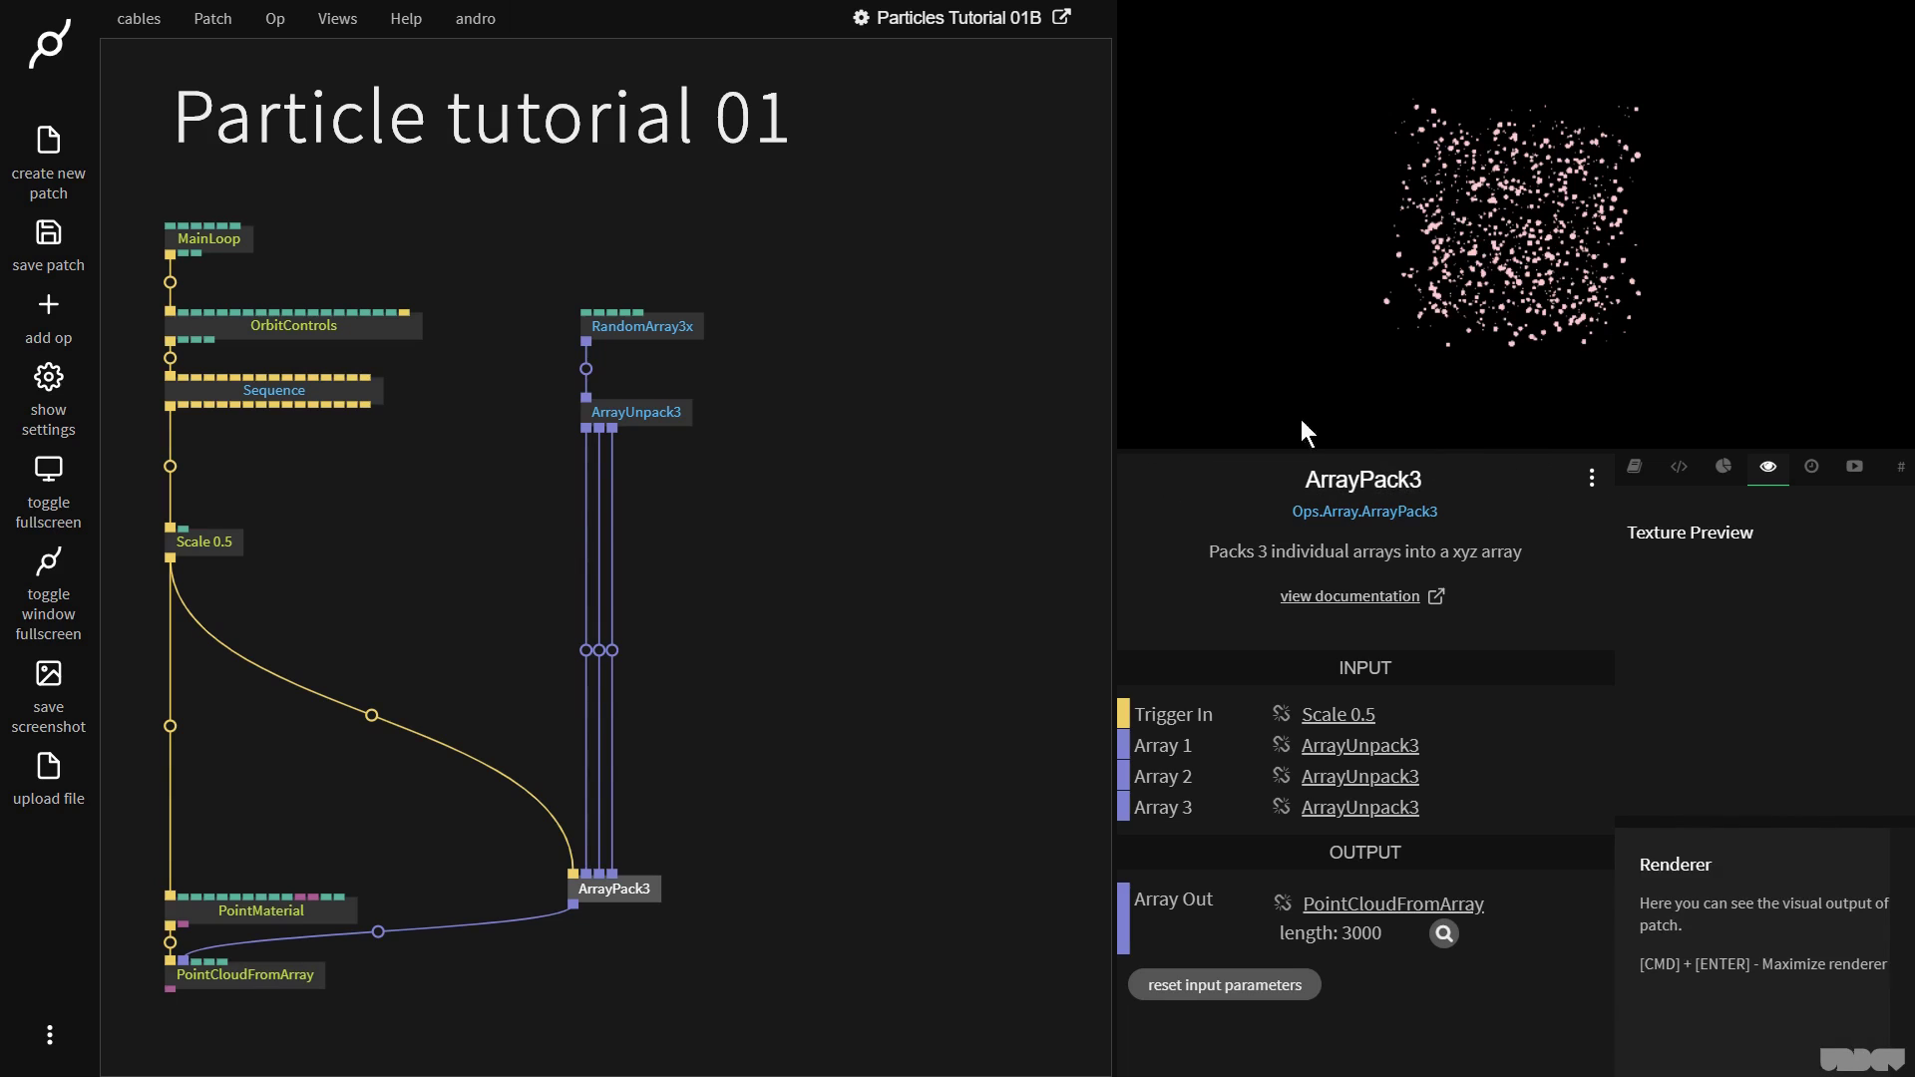
# Step: Insert an ArrayMultiply op into the x array cable under ArrayUnpack3
pyautogui.click(586, 651)
pyautogui.write('arr')
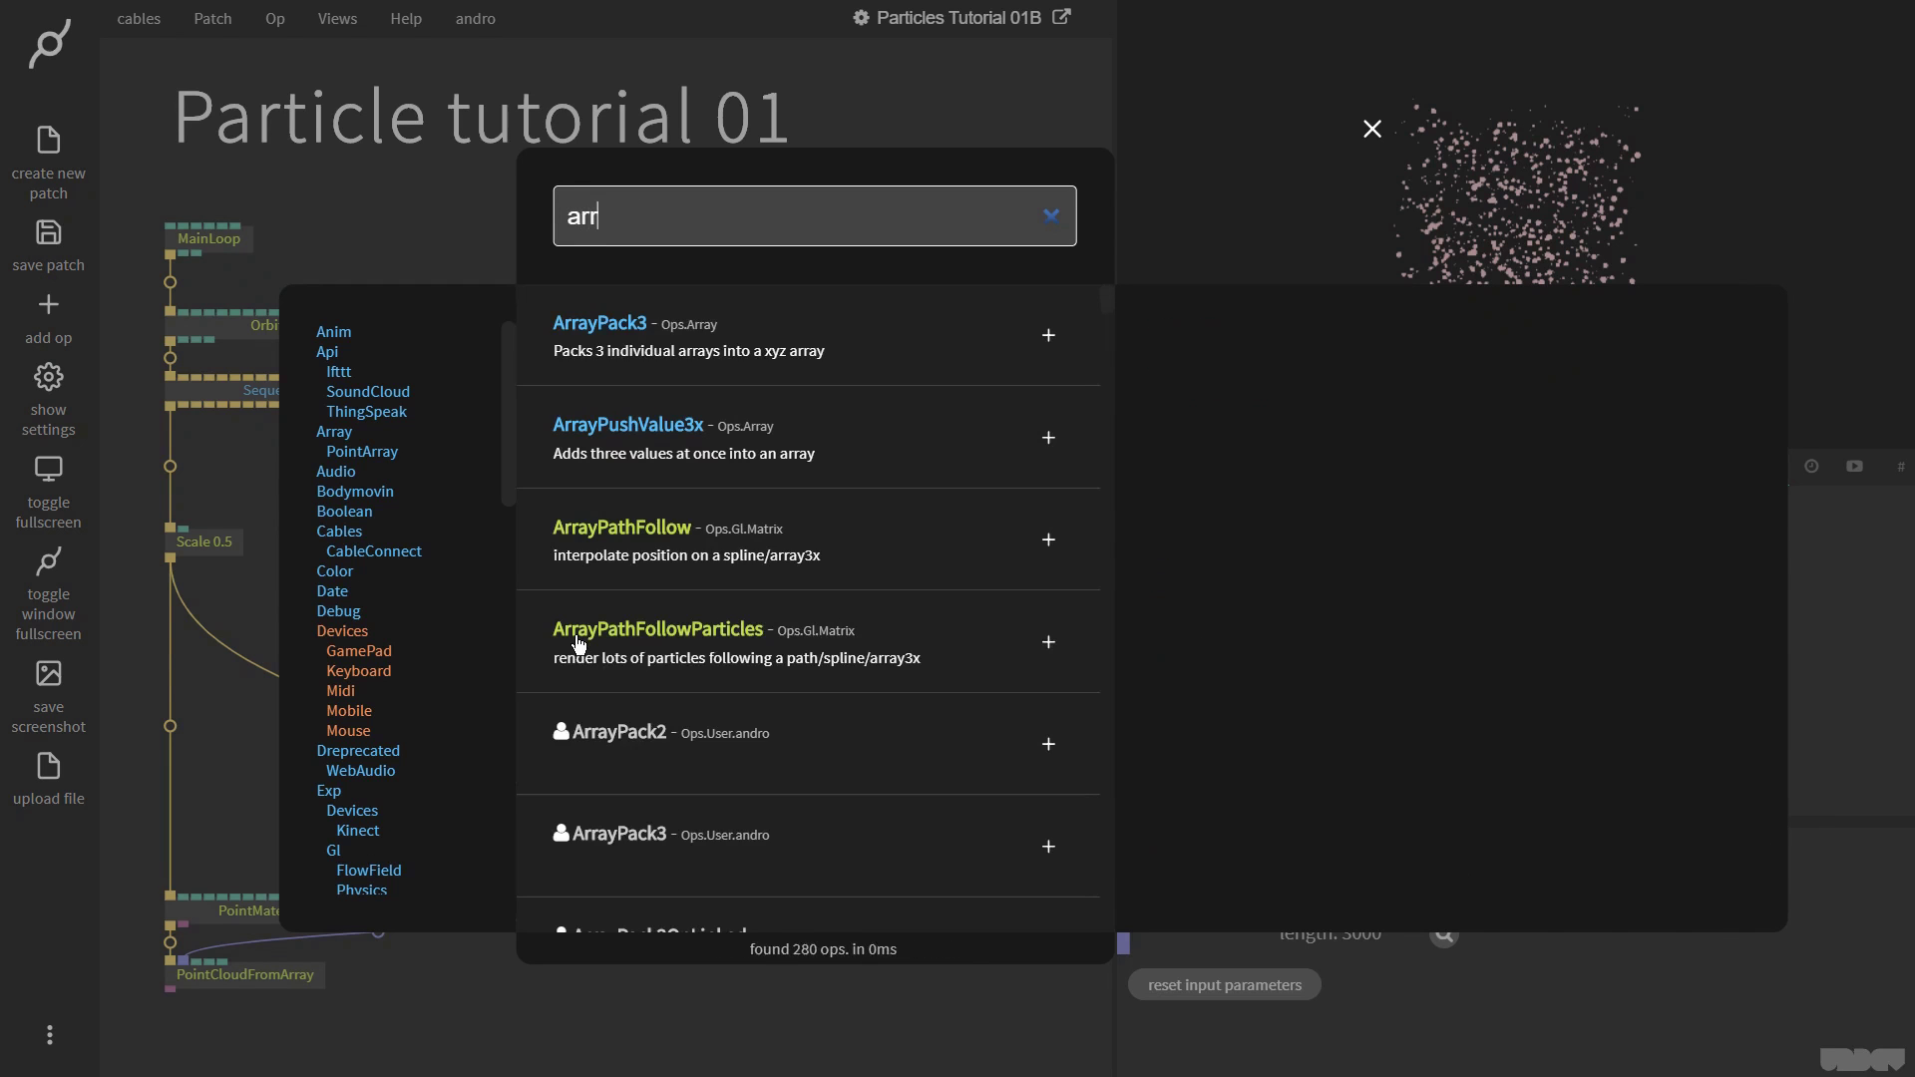
pyautogui.write('aymull')
pyautogui.press('BackSpace')
pyautogui.press('BackSpace')
pyautogui.press('BackSpace')
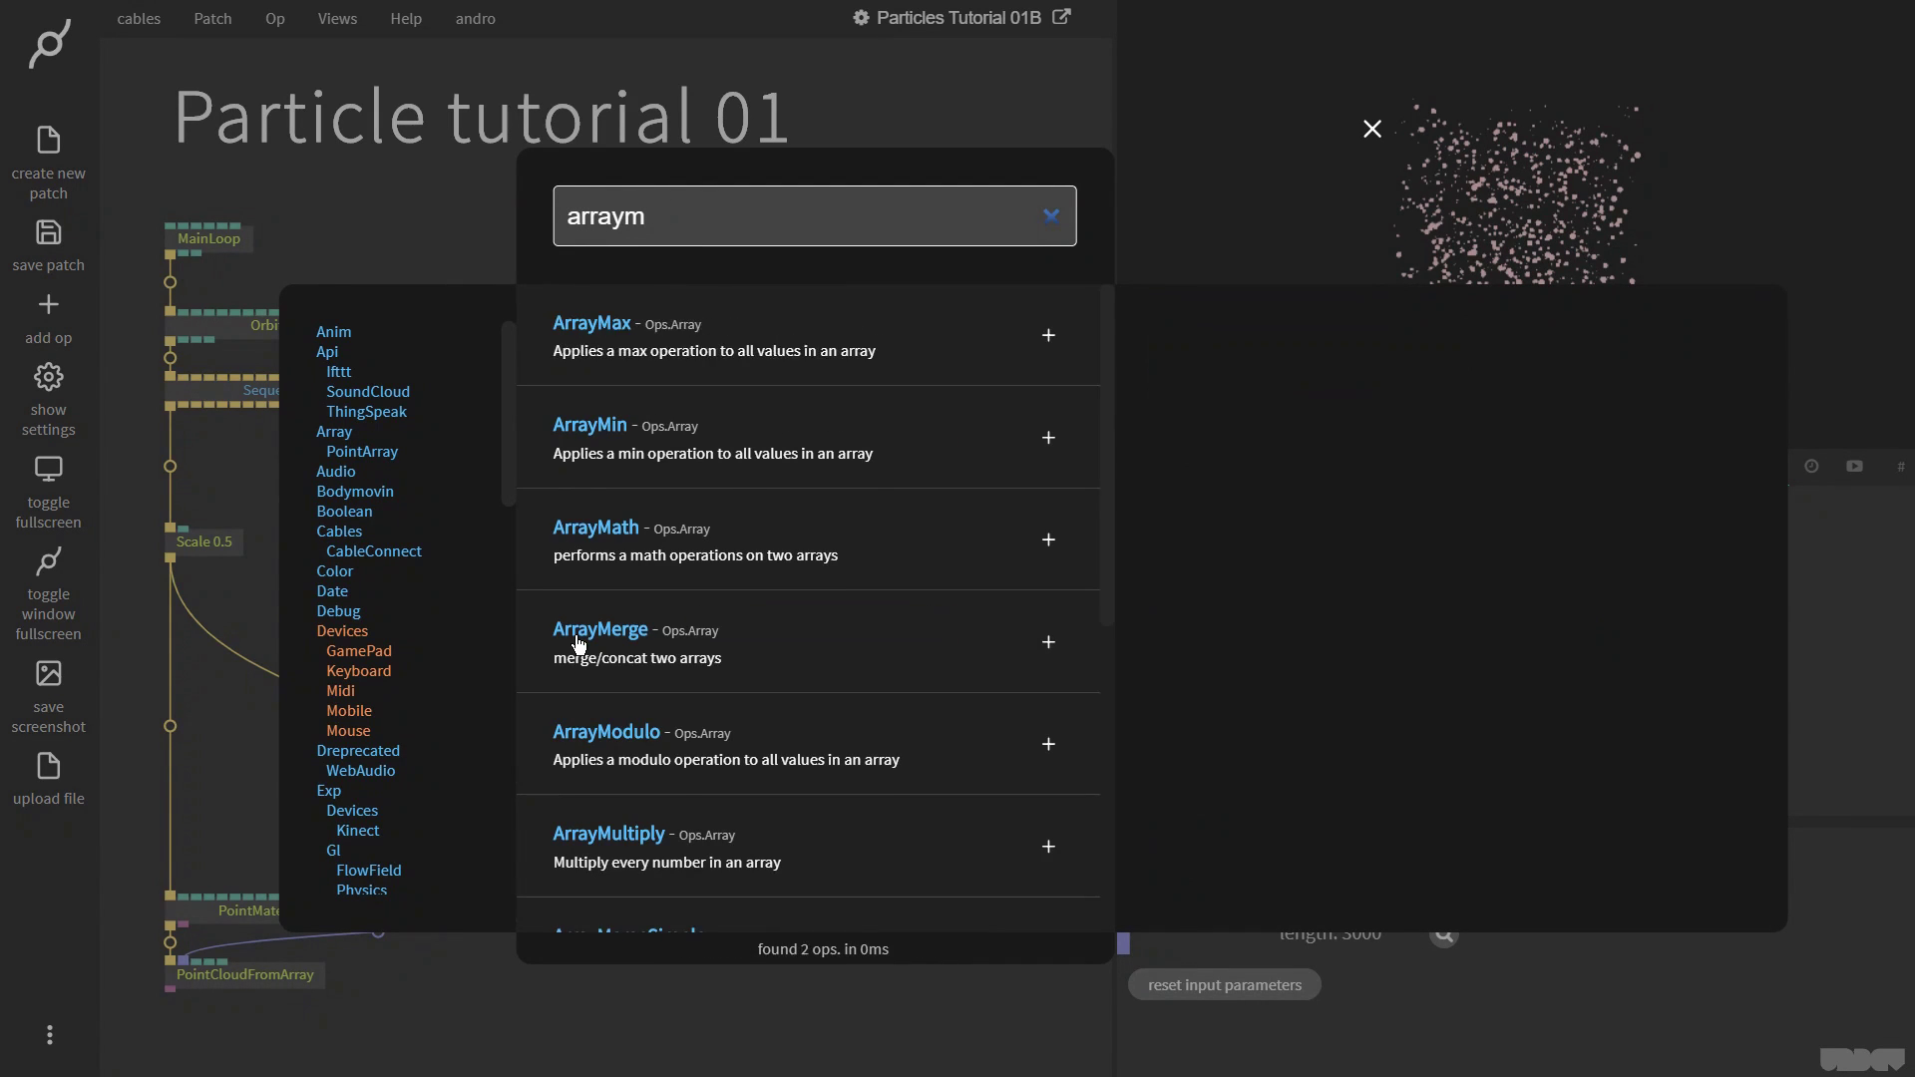
pyautogui.write('u')
pyautogui.press('Return')
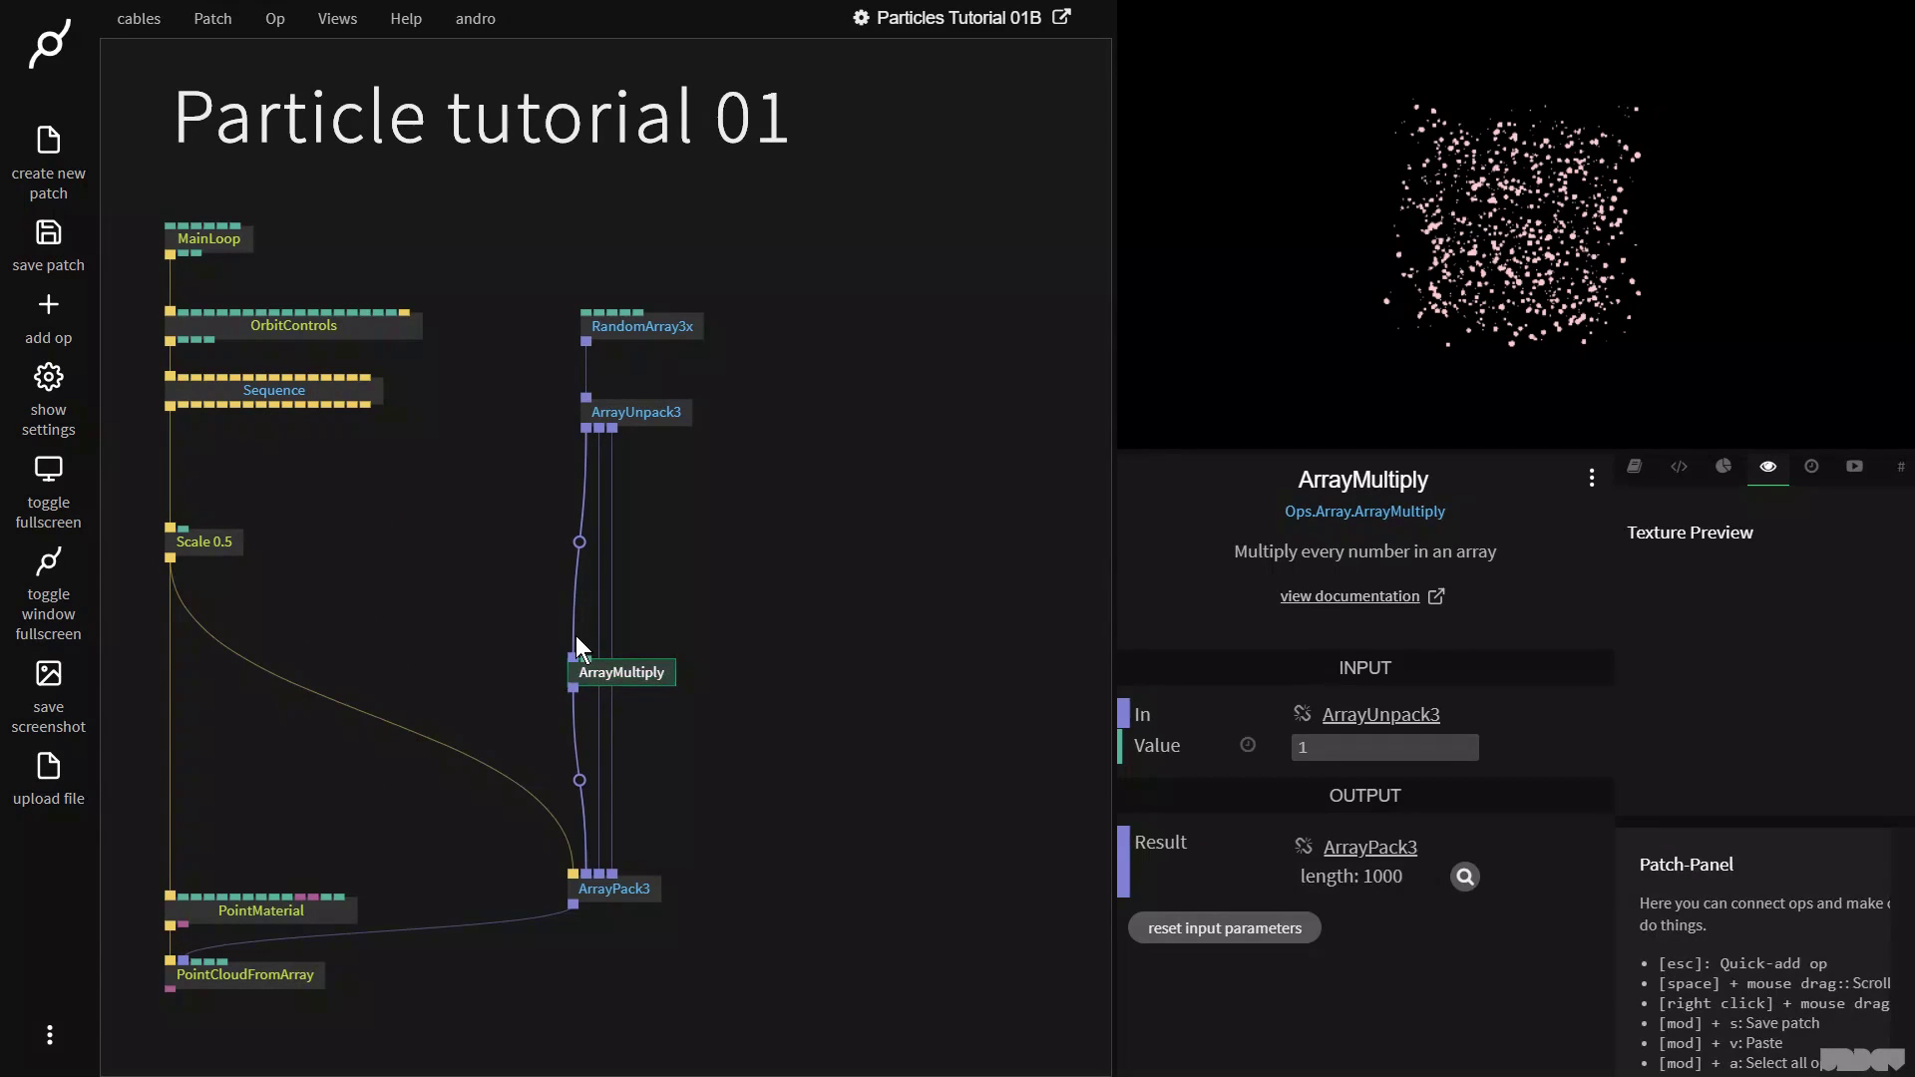
pyautogui.moveTo(601, 655); pyautogui.dragTo(612, 511)
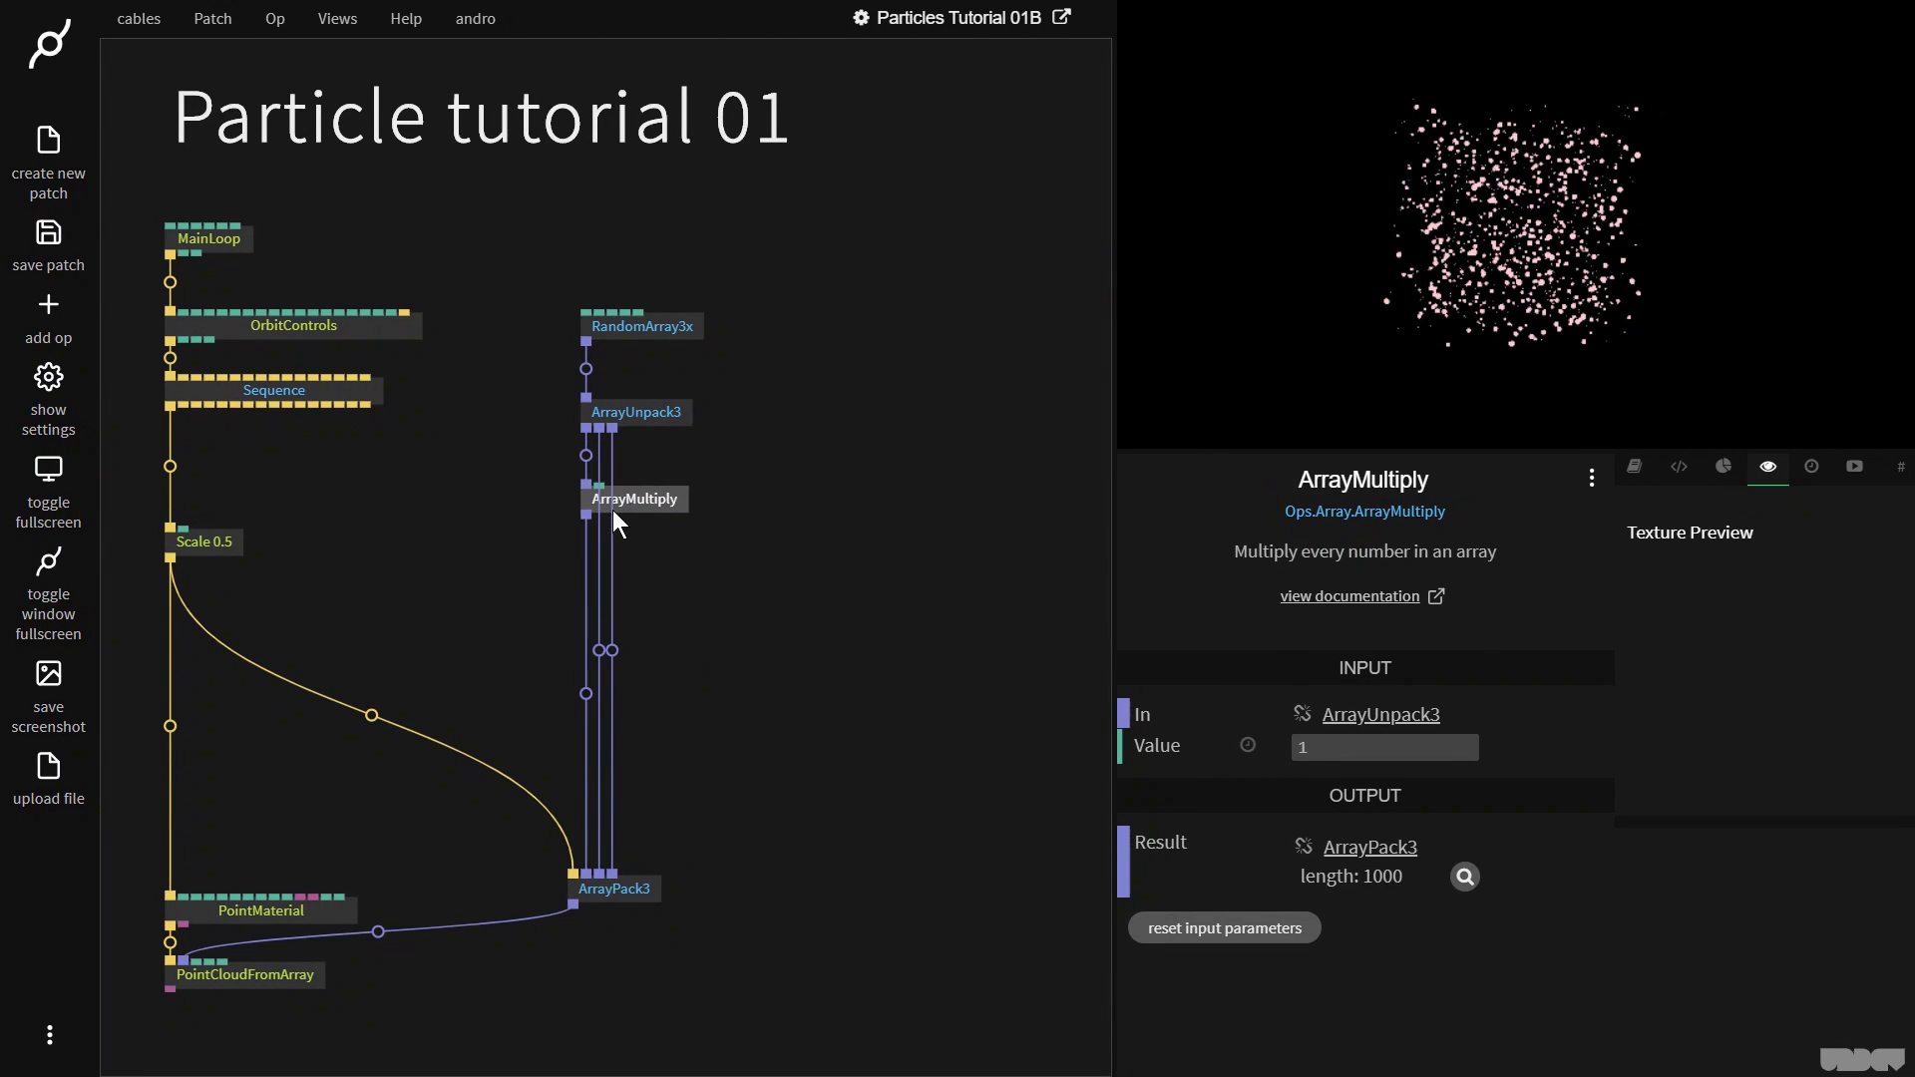
# Step: Set ArrayMultiply's Value to 10 to spread the particles wide
pyautogui.click(1385, 747)
pyautogui.write('0.05')
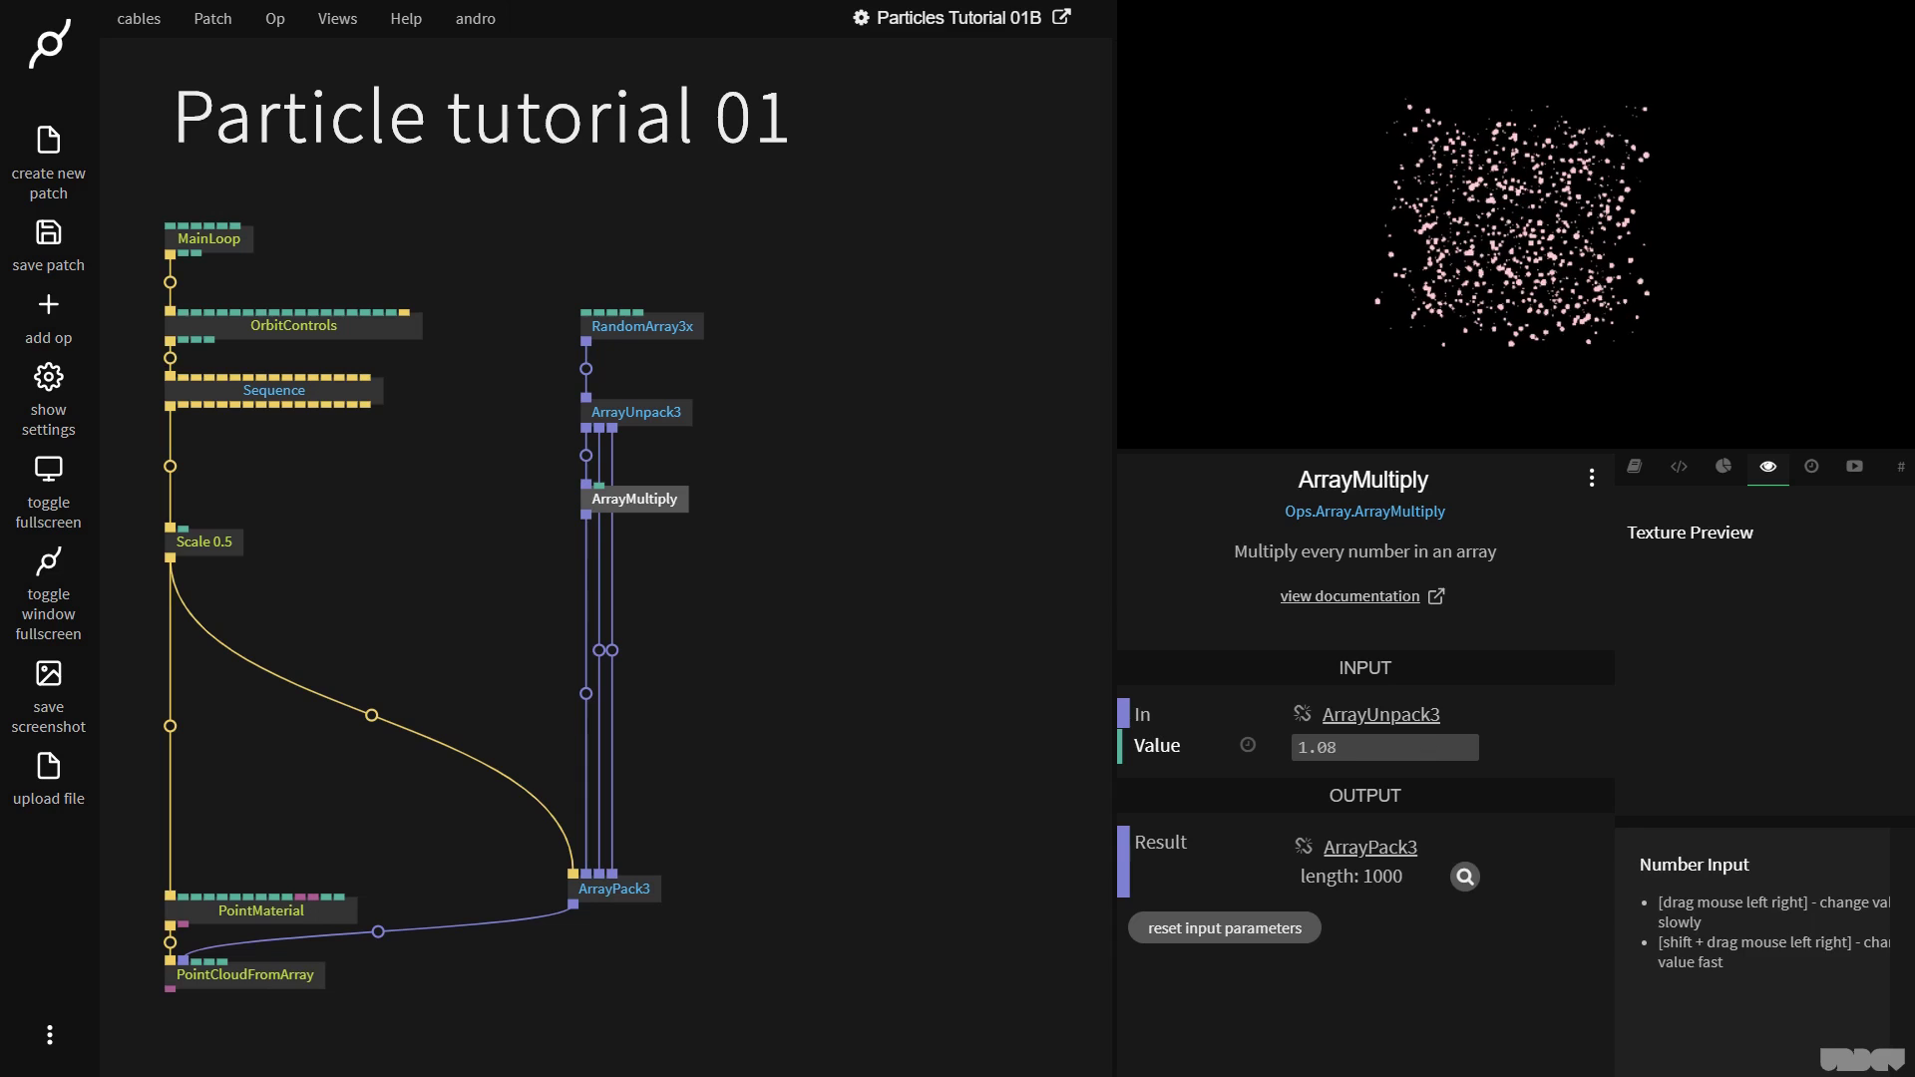
pyautogui.moveTo(1385, 747); pyautogui.dragTo(1409, 743)
pyautogui.click(668, 598)
pyautogui.click(664, 501)
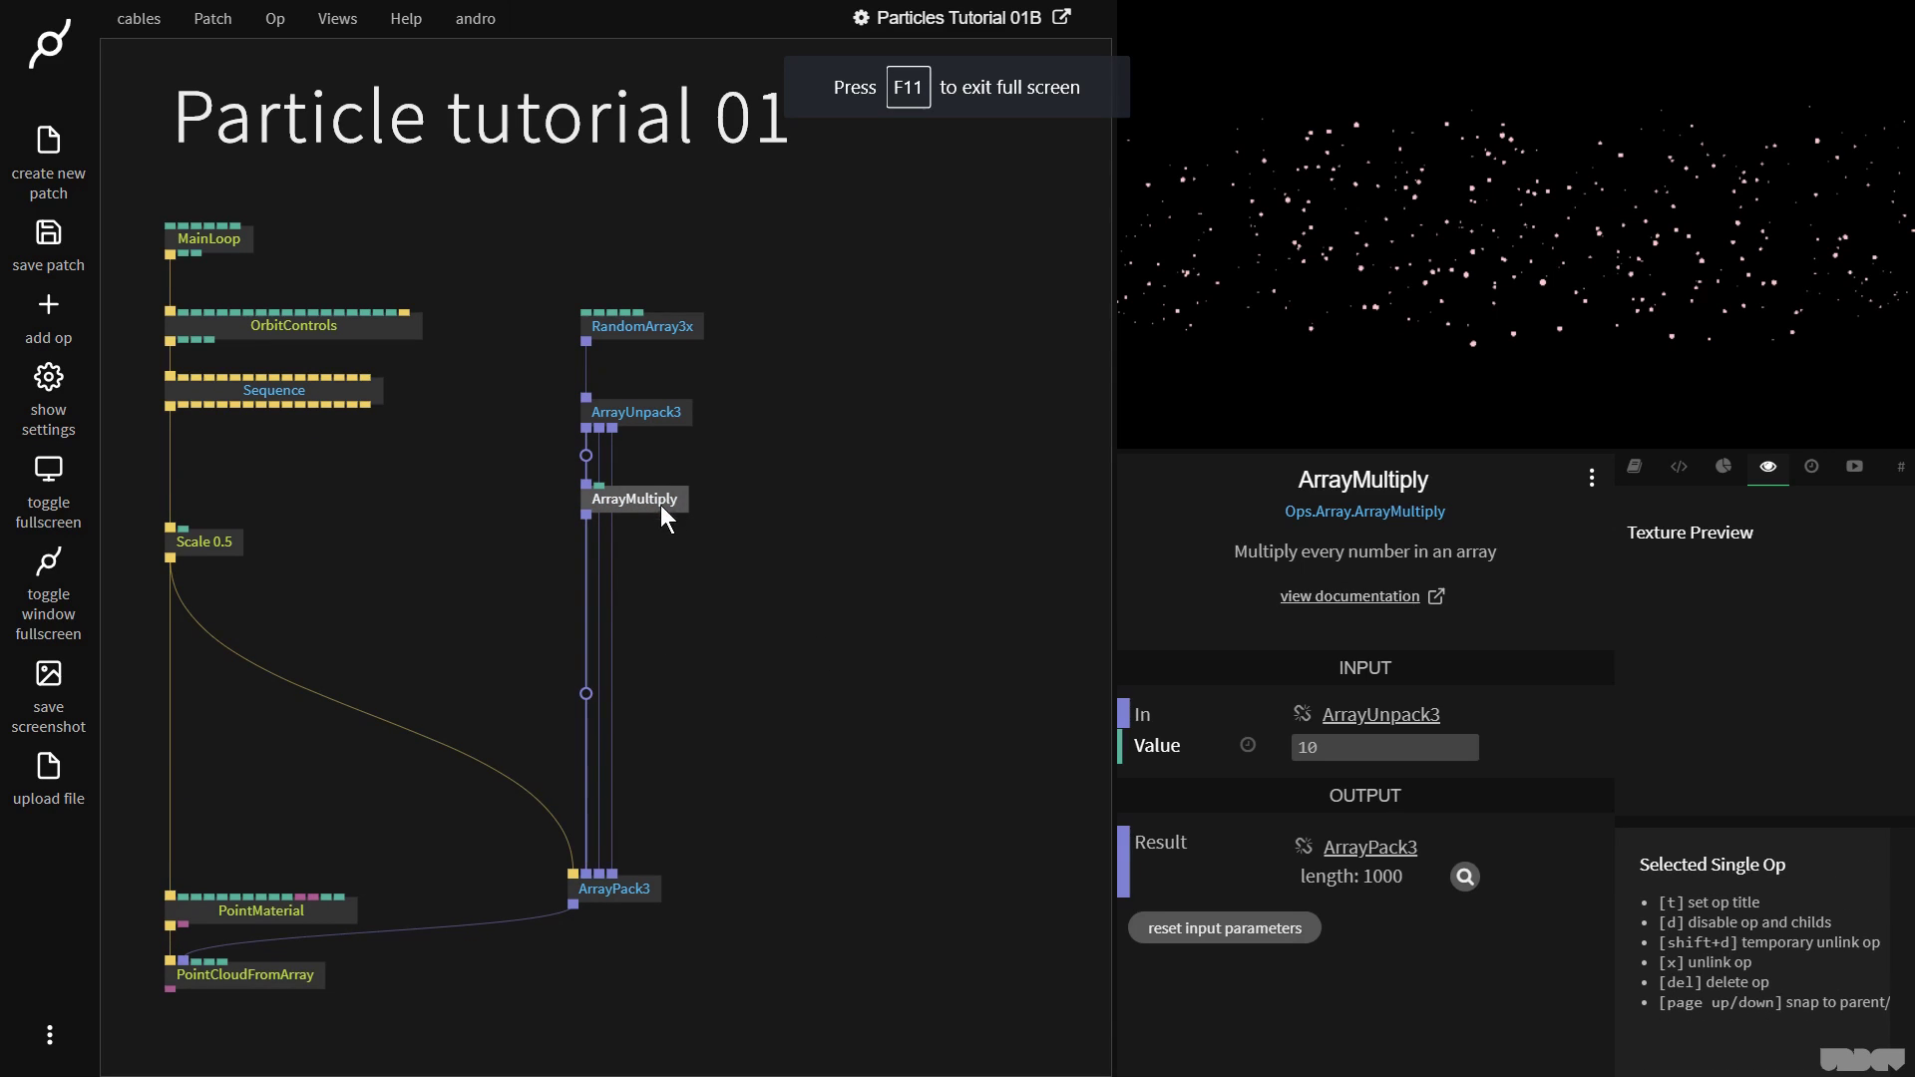
# Step: Insert an ArraySum op below ArrayMultiply with its Value set to 0
pyautogui.click(586, 693)
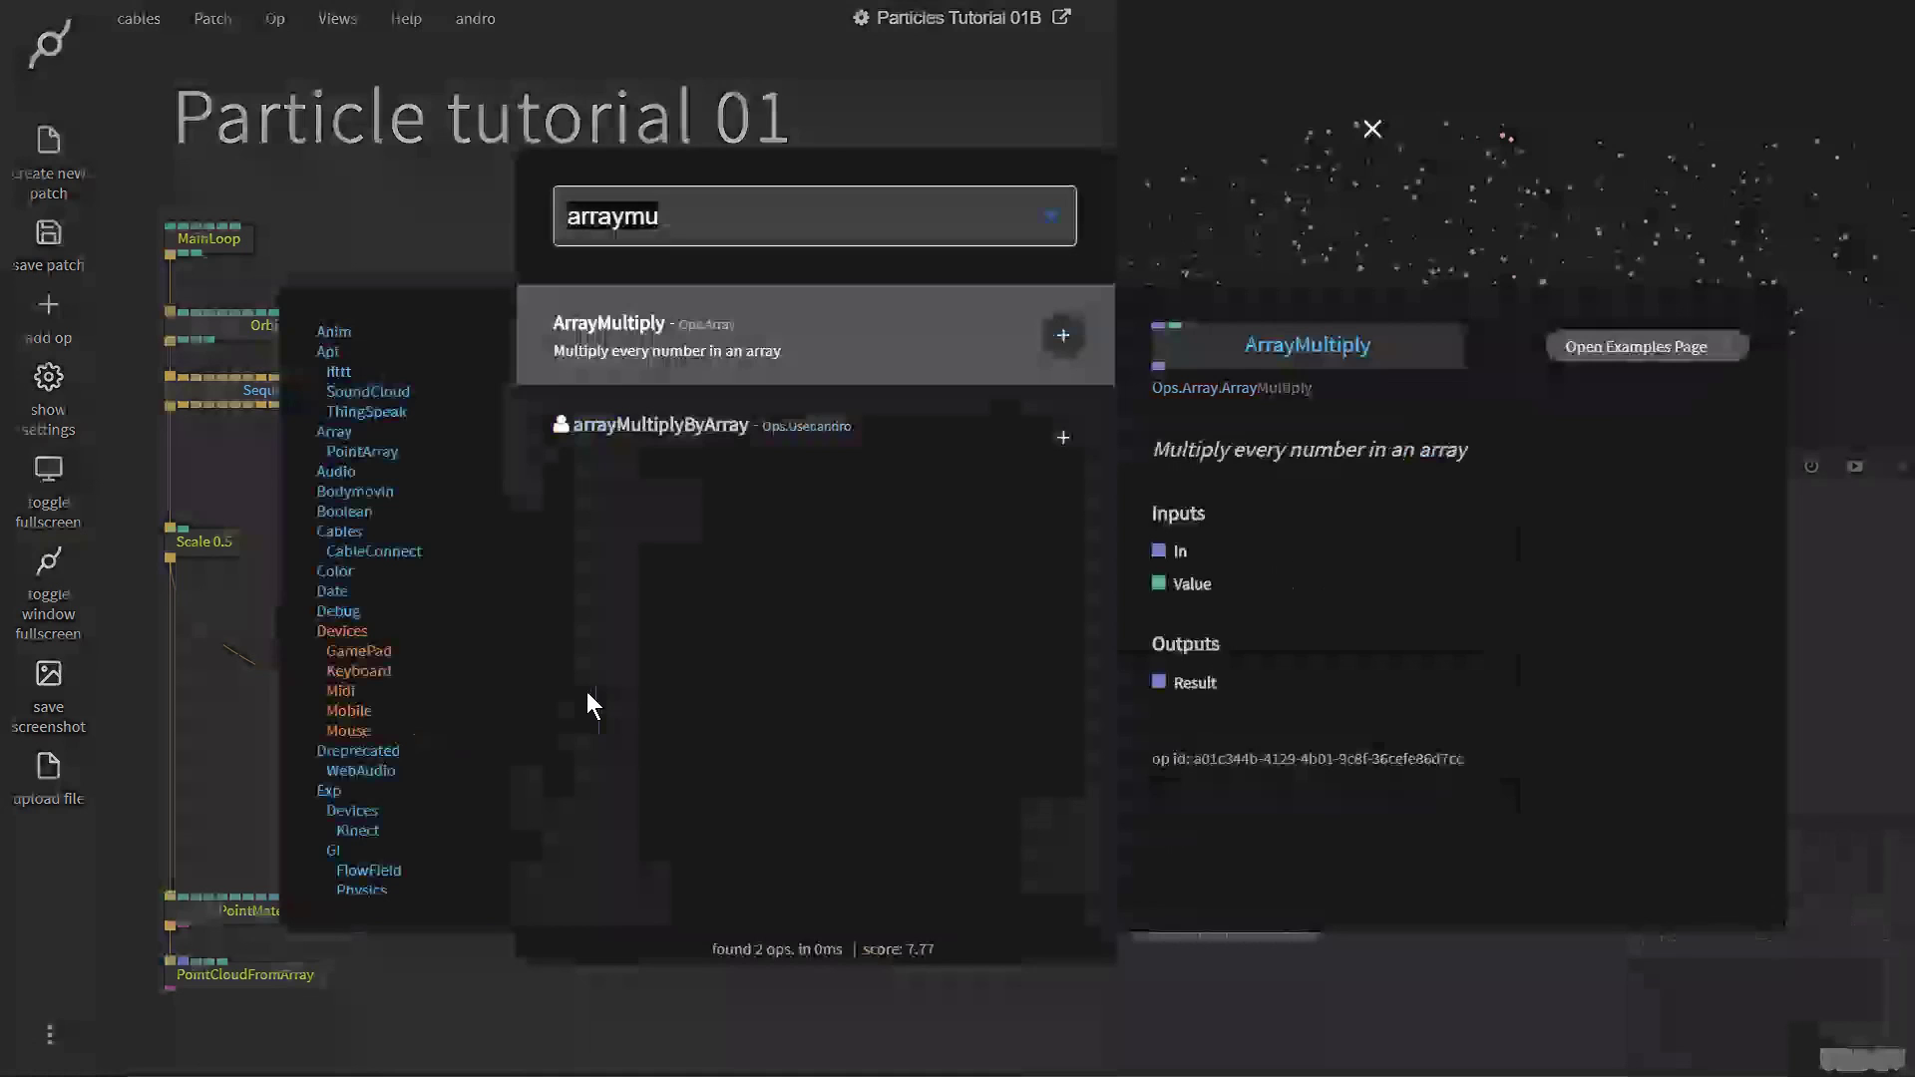
pyautogui.write('arraysum')
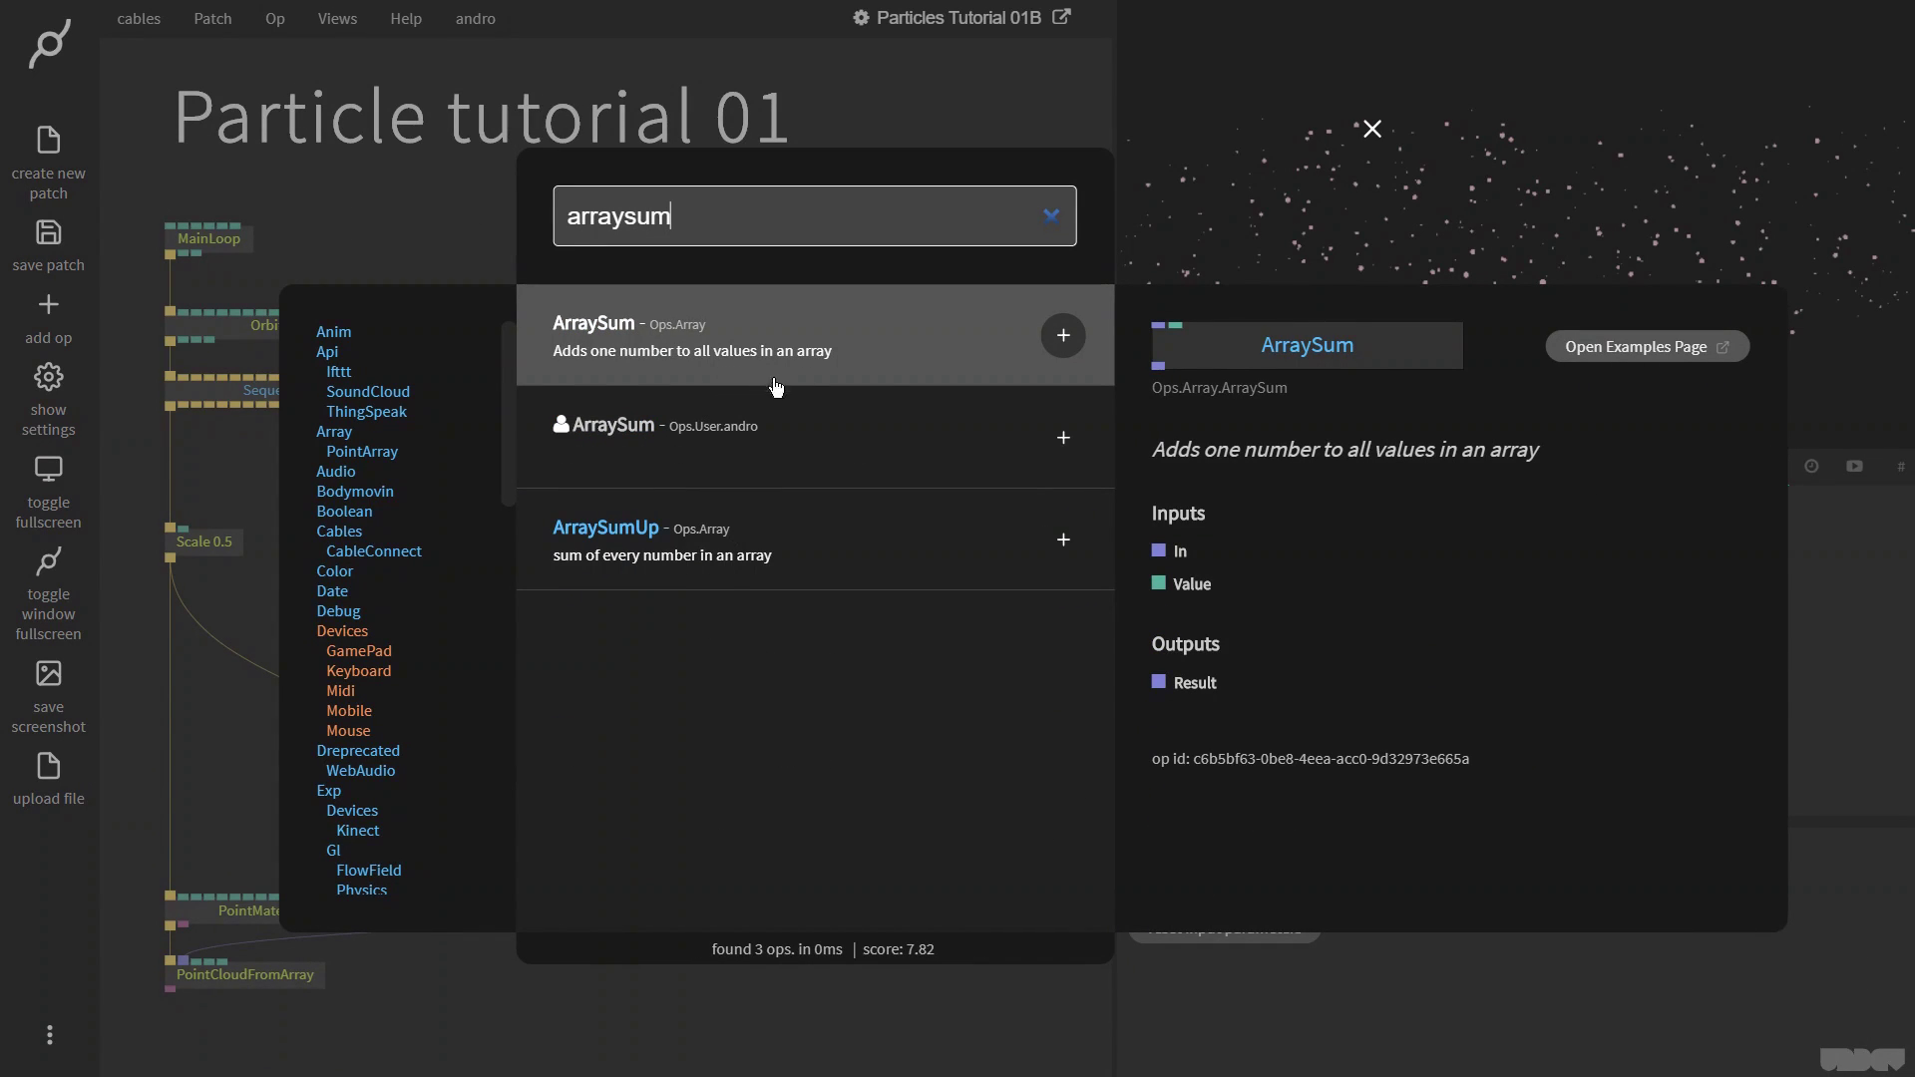
pyautogui.click(1062, 336)
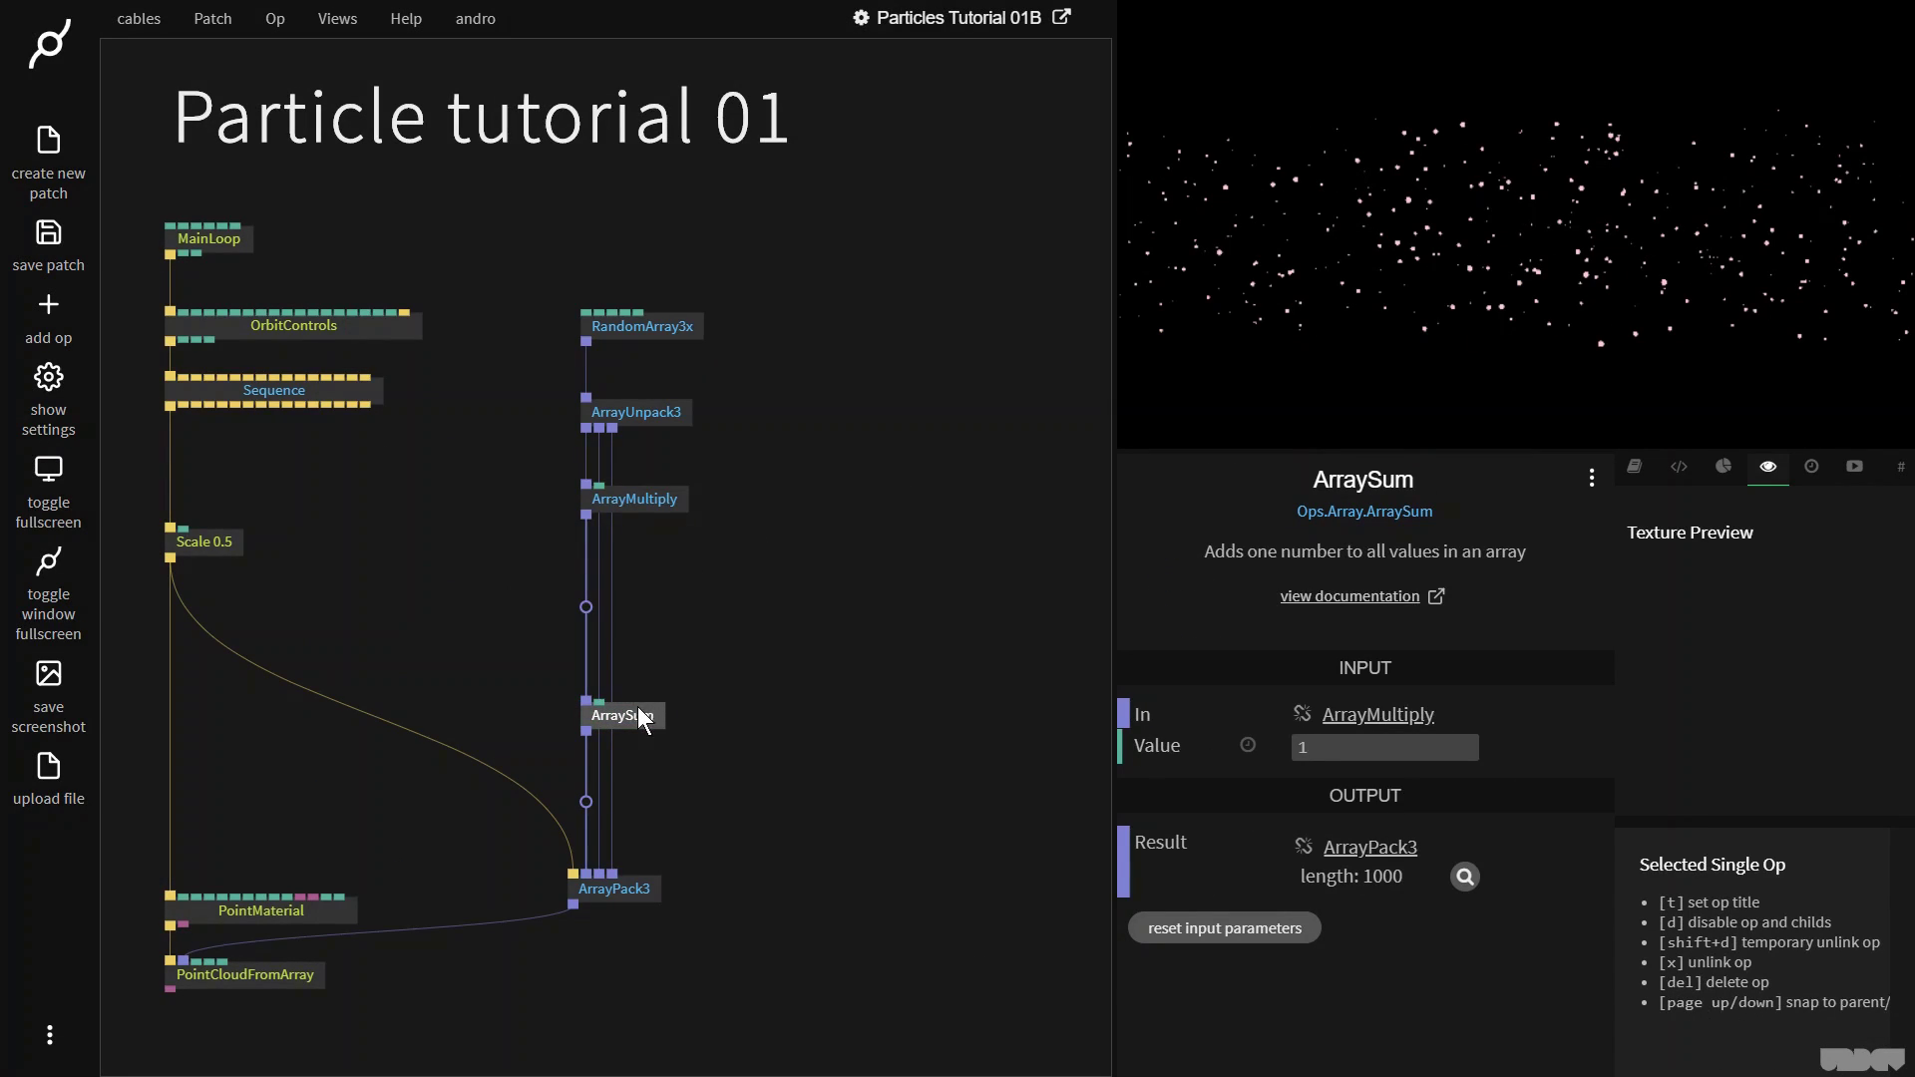
pyautogui.moveTo(638, 716); pyautogui.dragTo(640, 644)
pyautogui.moveTo(642, 562); pyautogui.dragTo(638, 582)
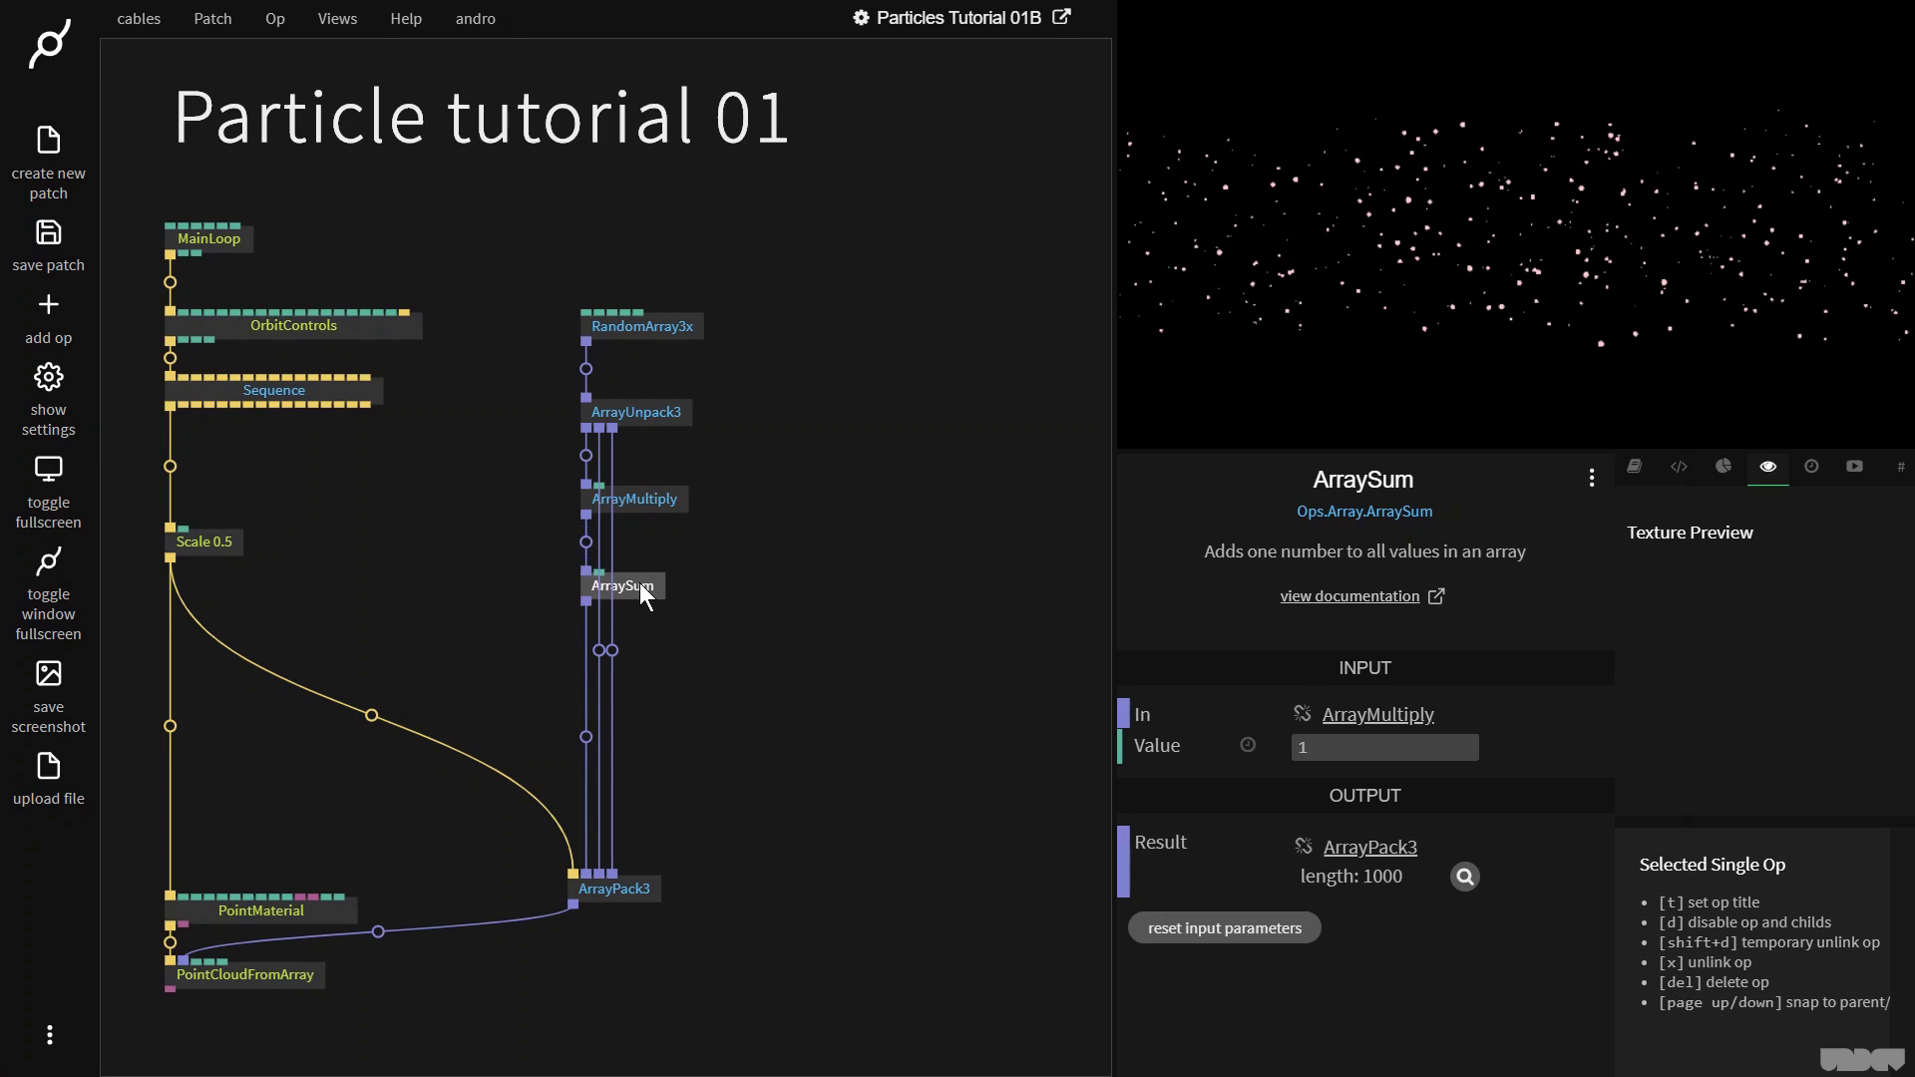
pyautogui.moveTo(1368, 756); pyautogui.dragTo(1396, 756)
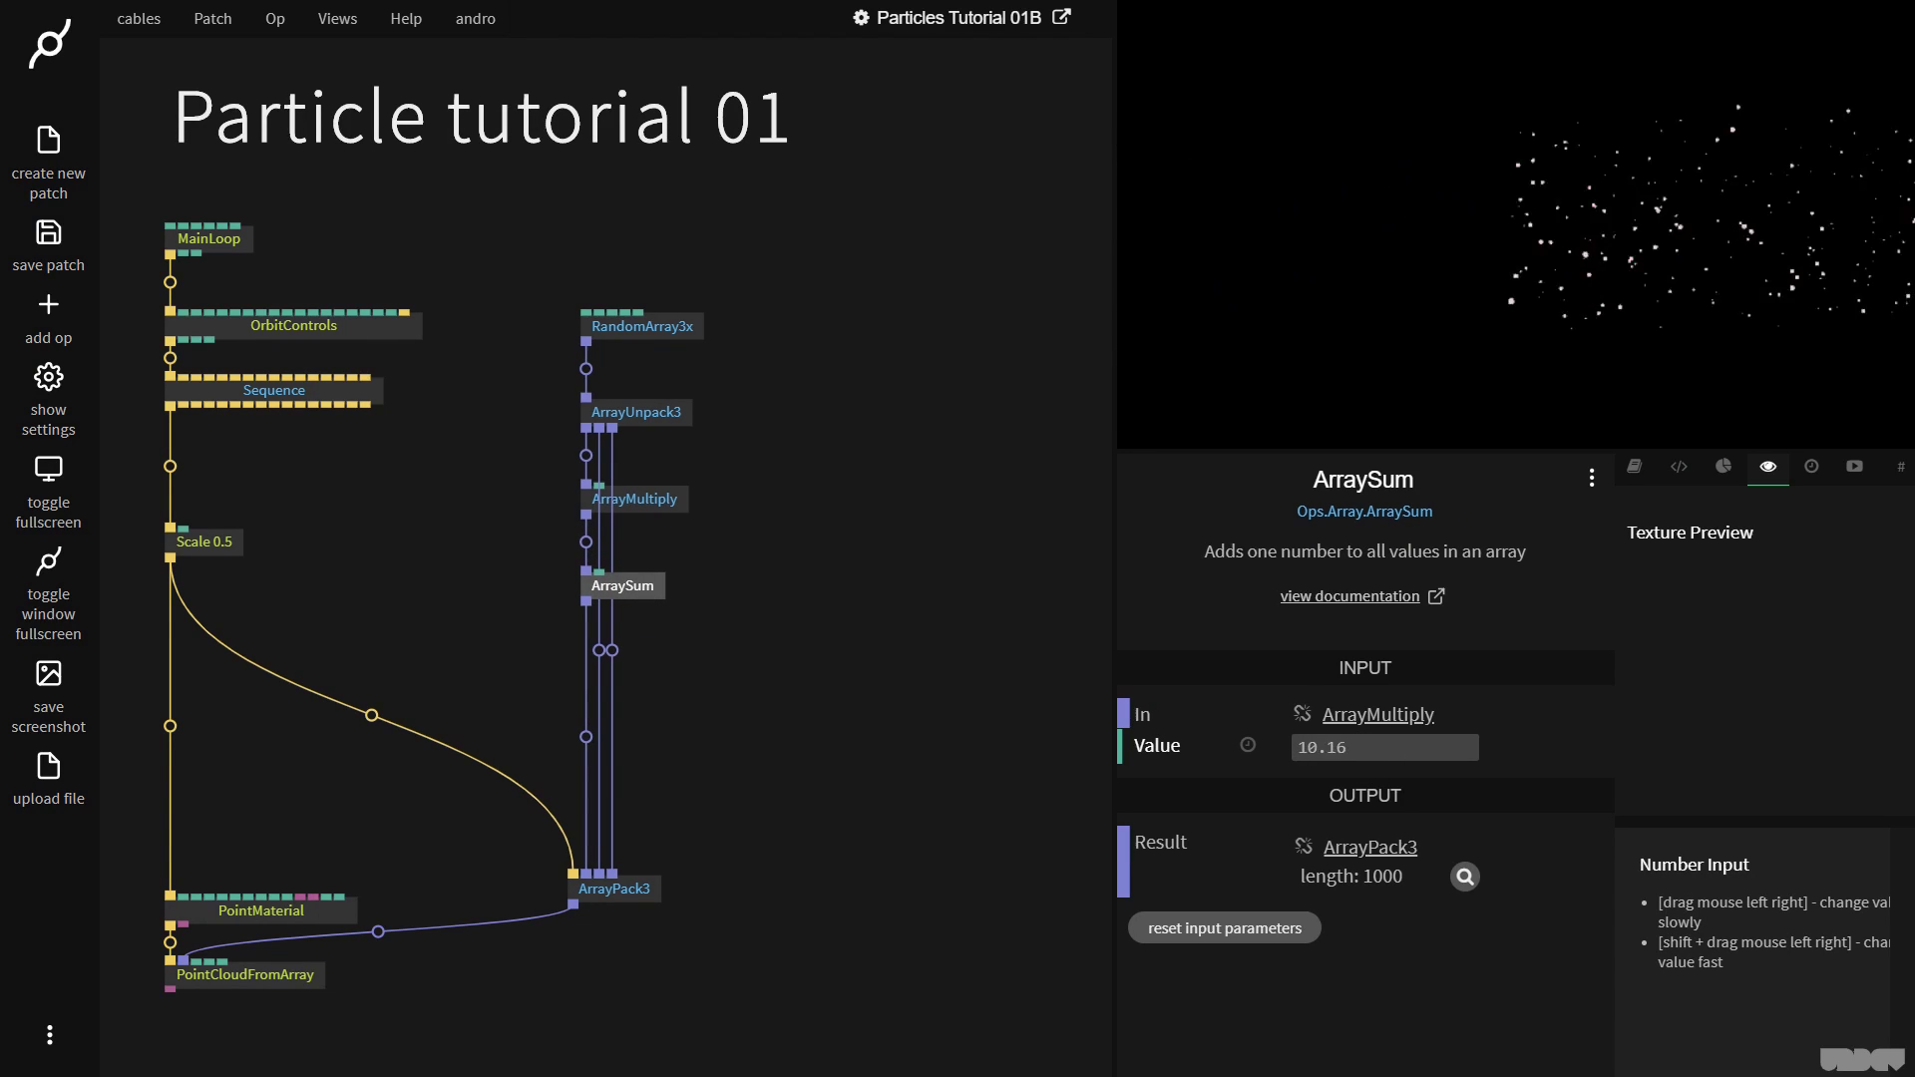
pyautogui.moveTo(1385, 747); pyautogui.dragTo(1337, 747)
pyautogui.click(1381, 743)
pyautogui.write('0')
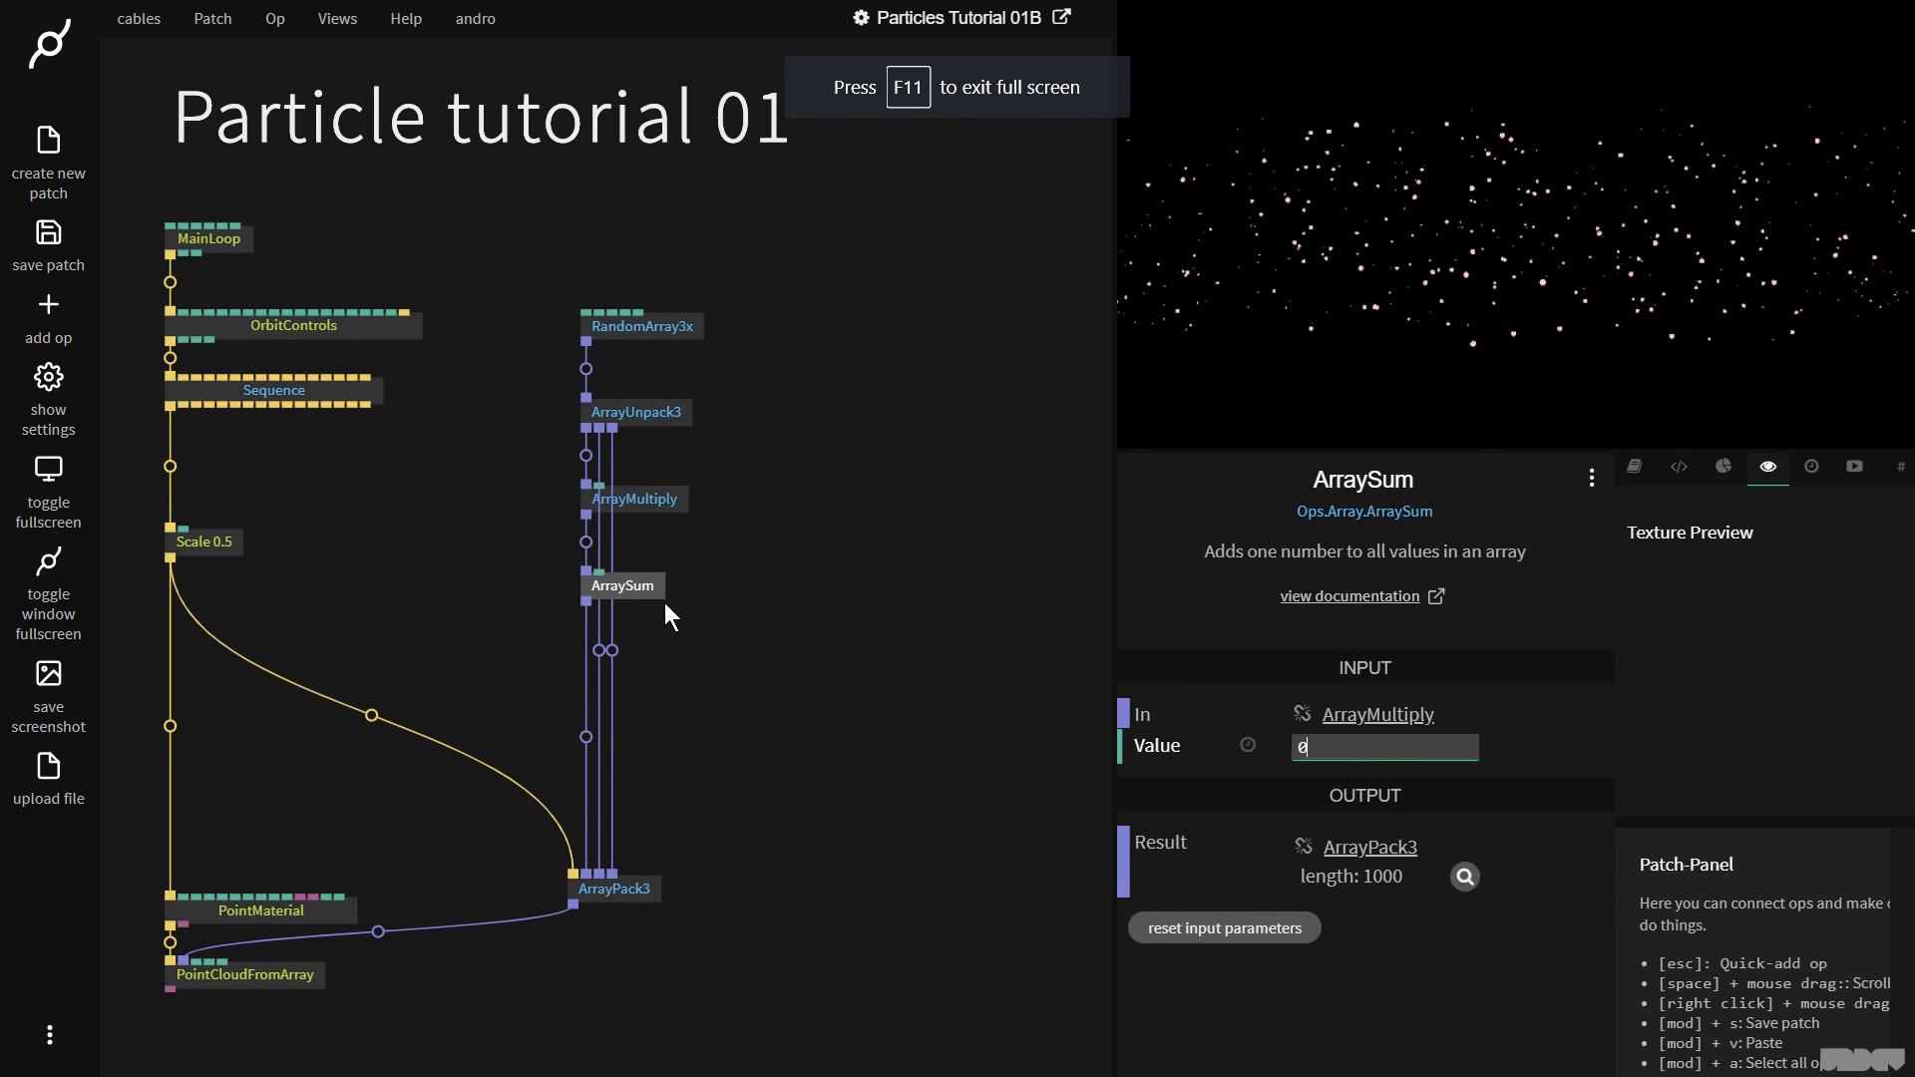
# Step: Drive ArraySum's Value from a new Timer2 op
pyautogui.moveTo(598, 574); pyautogui.dragTo(690, 547)
pyautogui.write('timer2')
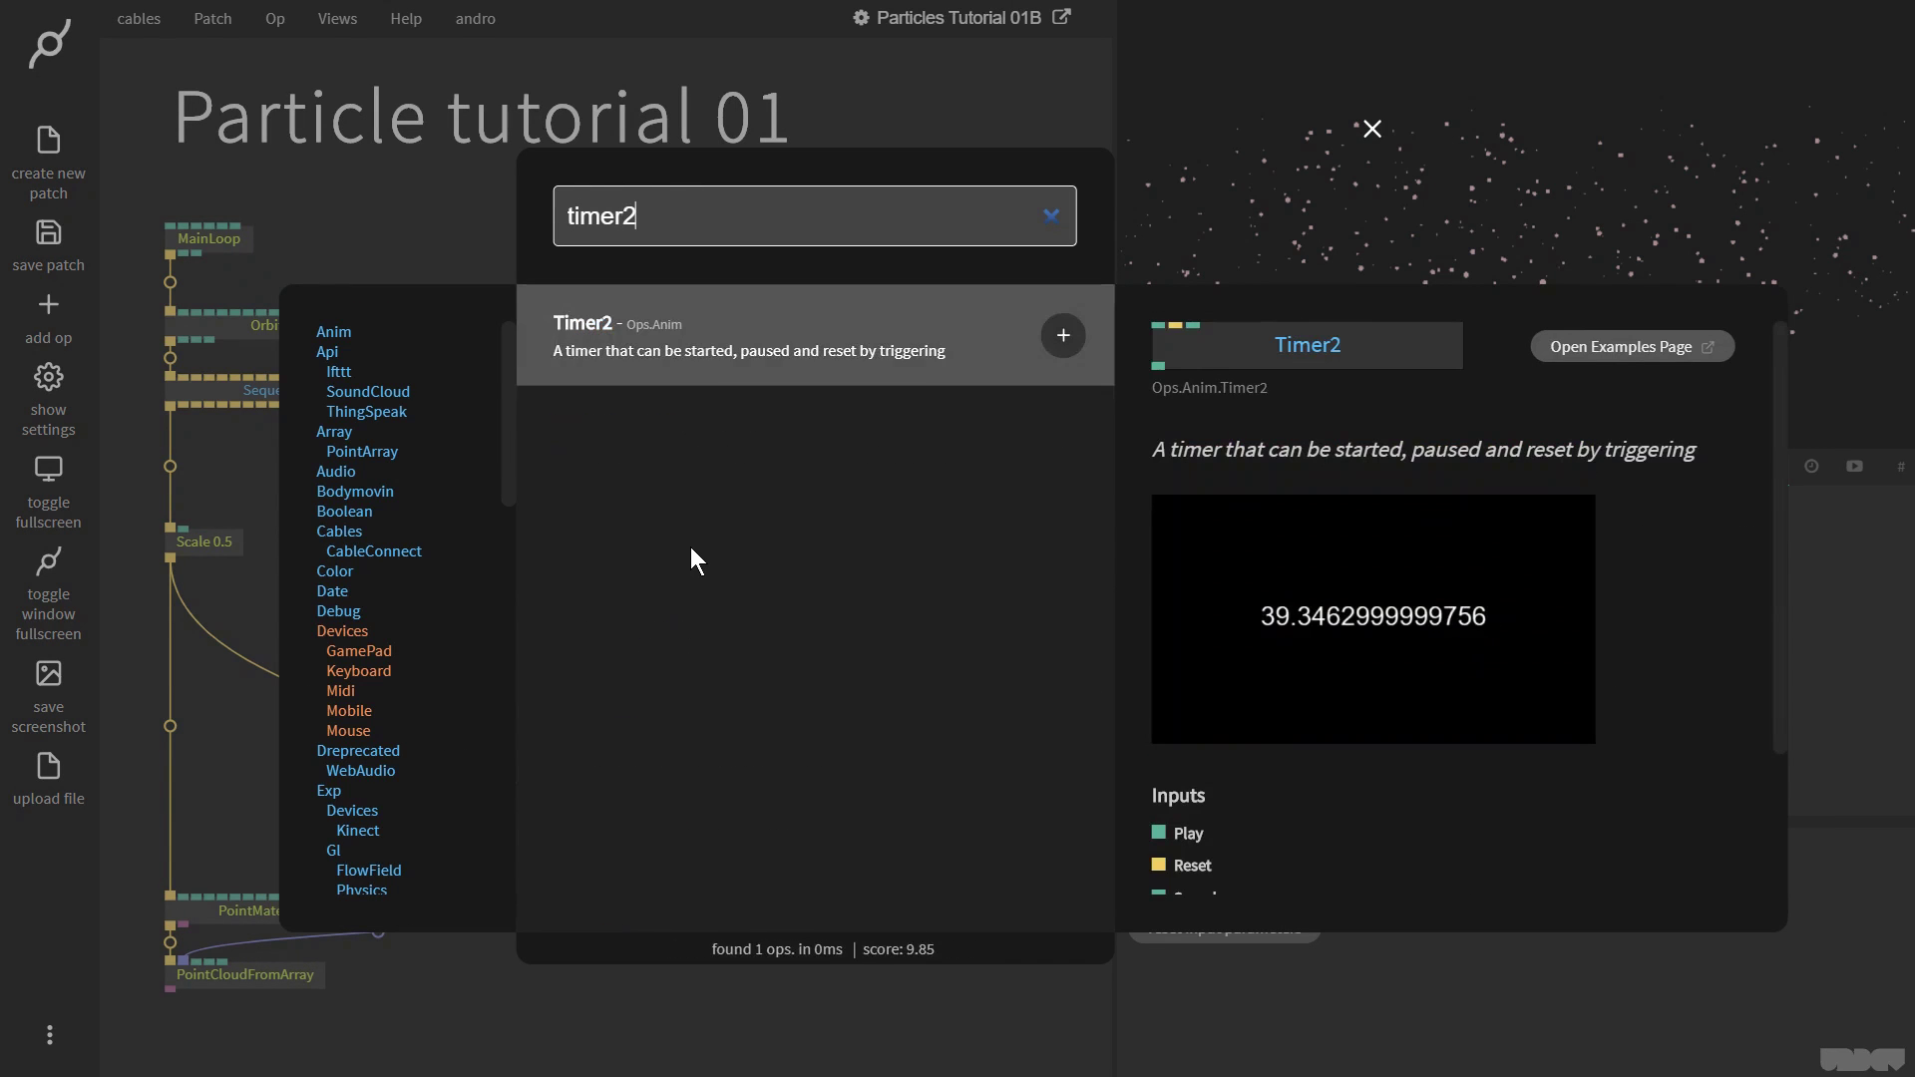
pyautogui.press('Return')
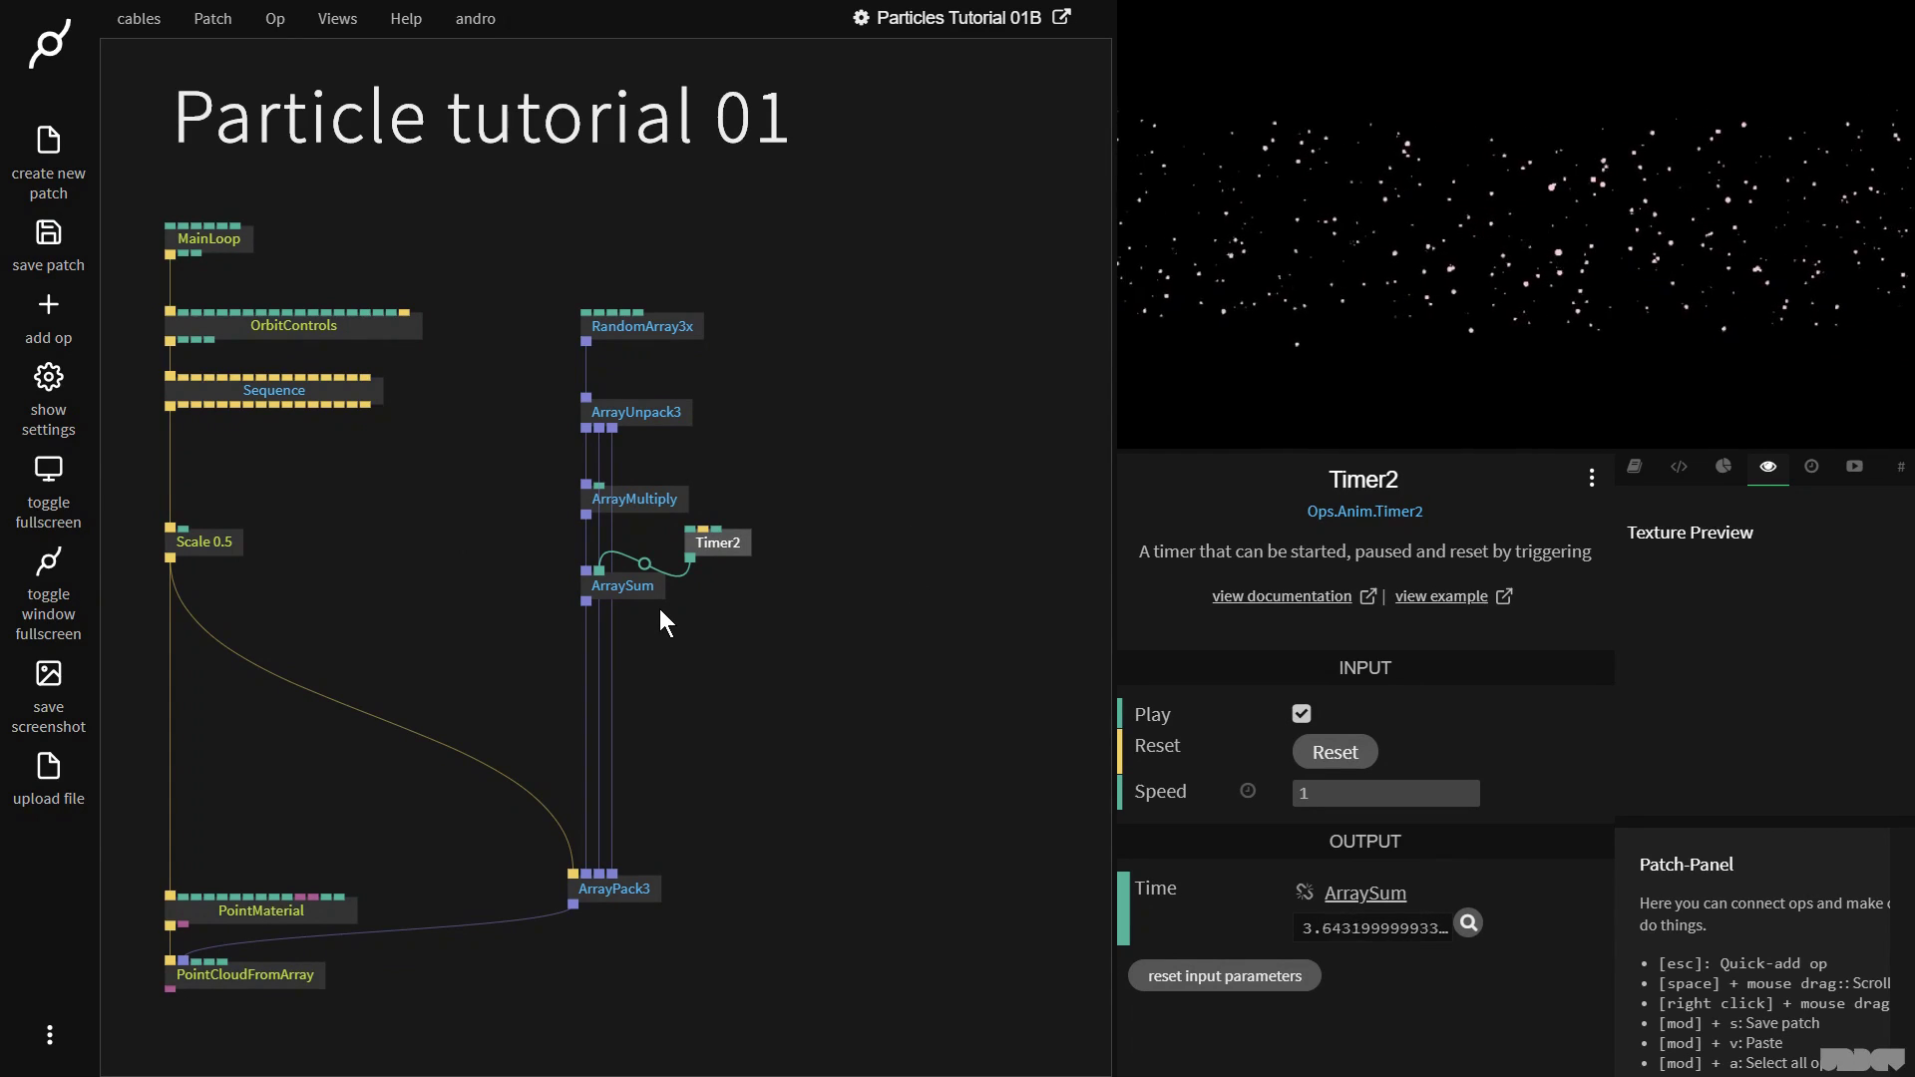
pyautogui.click(624, 585)
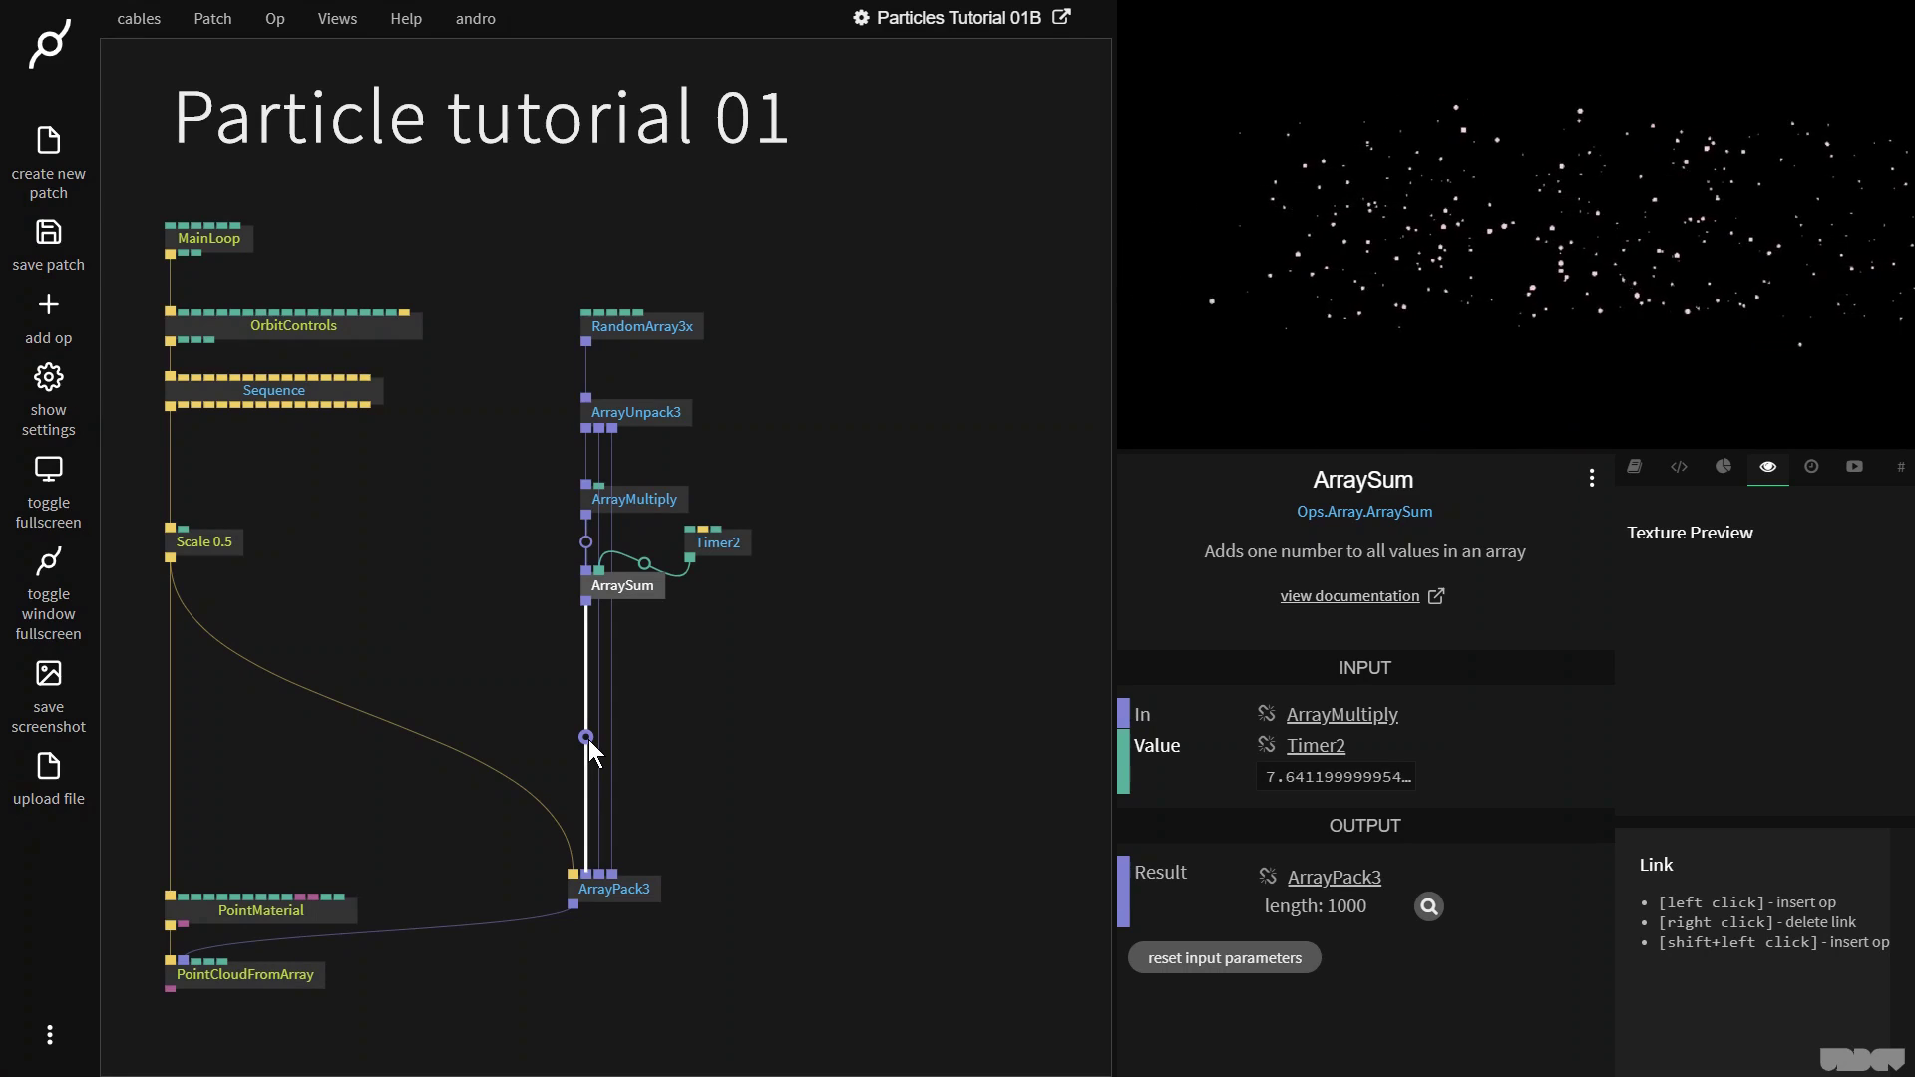
# Step: Insert ArrayModulo after ArraySum with Value raised to about 2.02
pyautogui.click(587, 737)
pyautogui.write('arra')
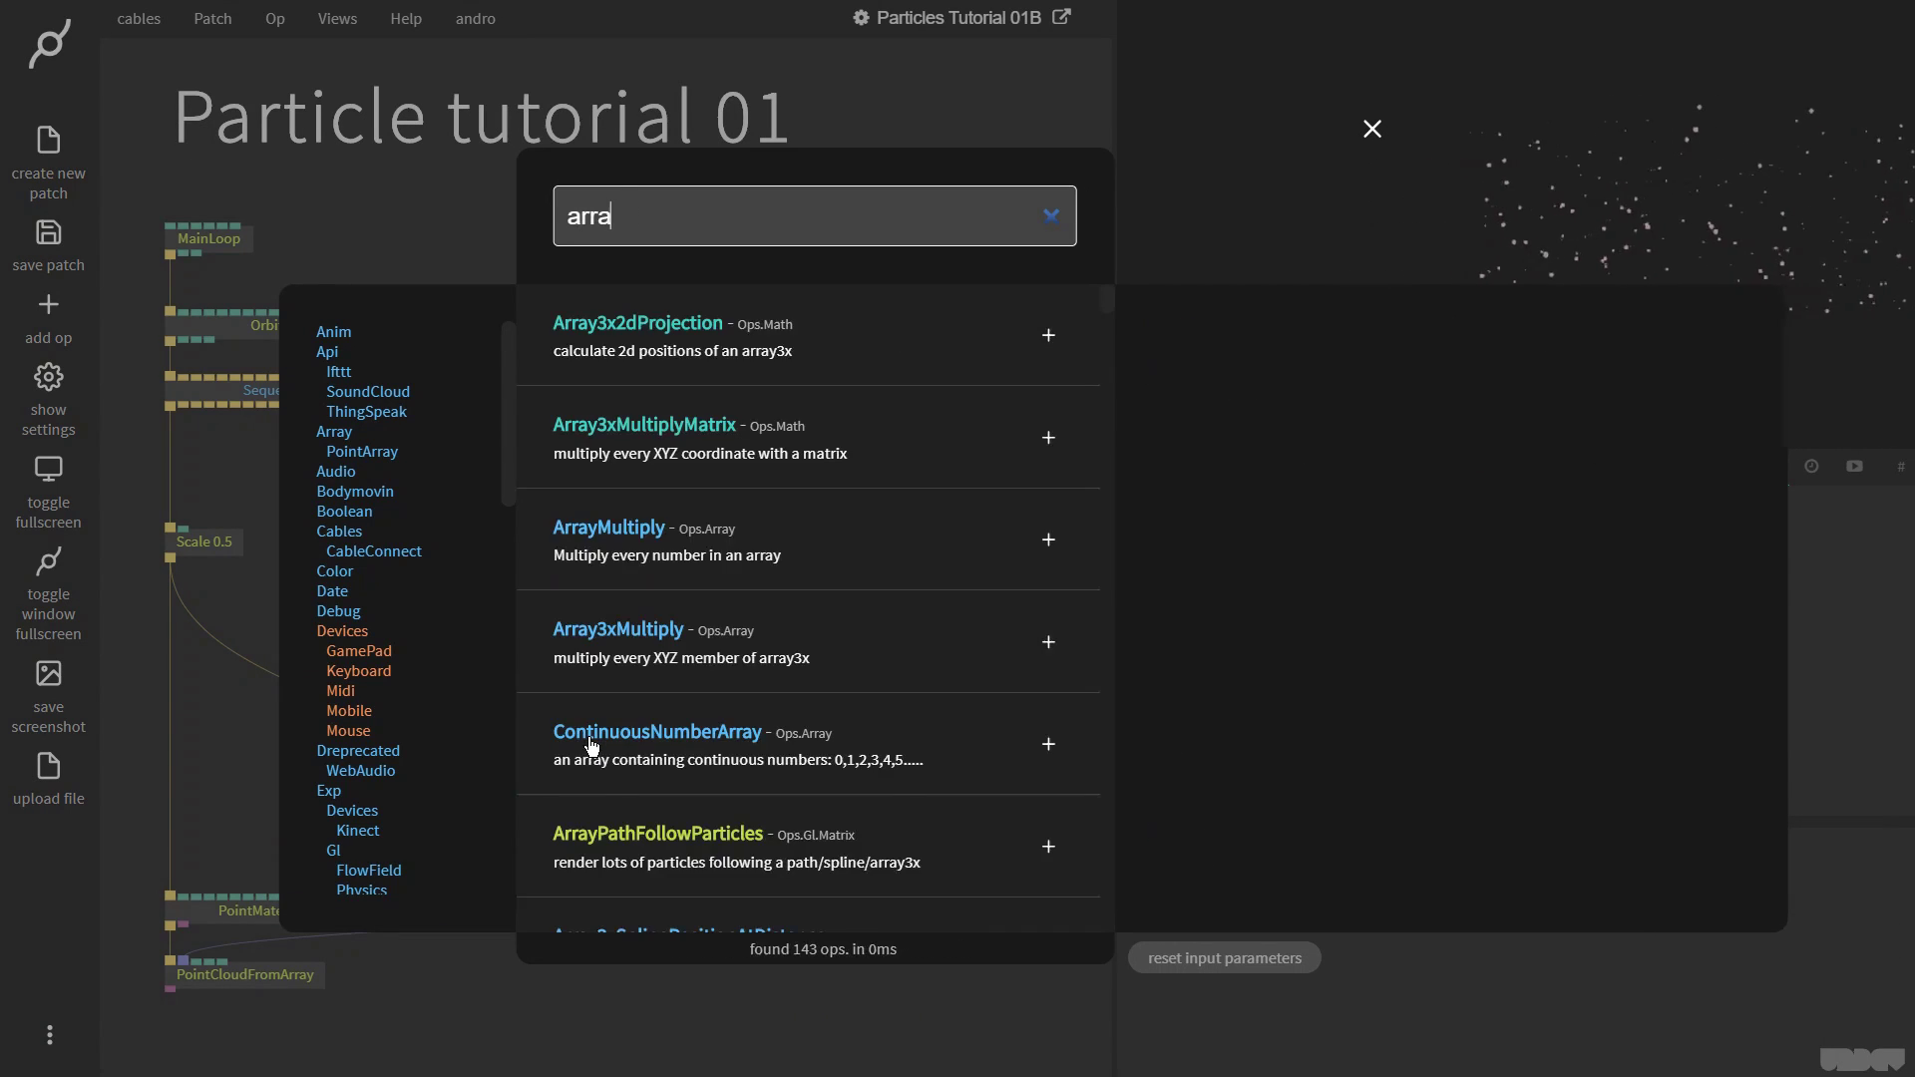
pyautogui.write('ymod')
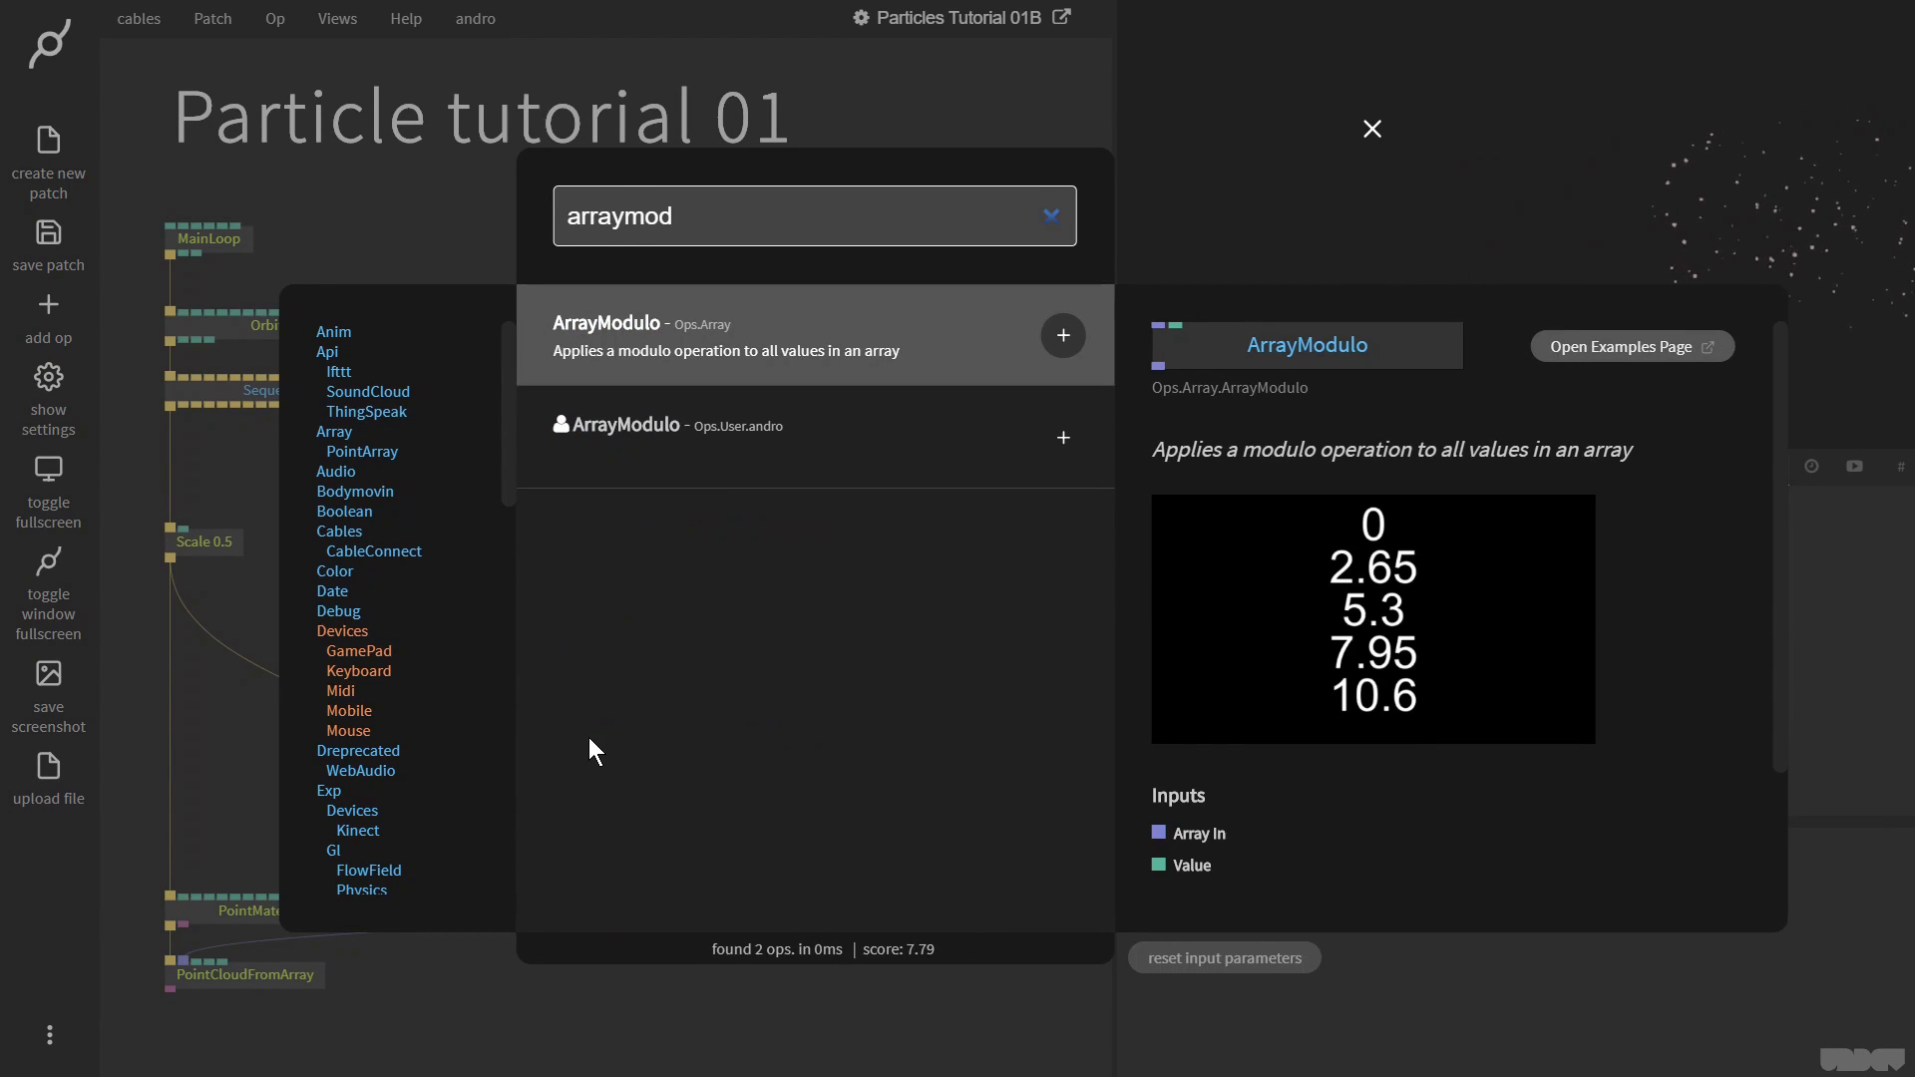
pyautogui.press('Return')
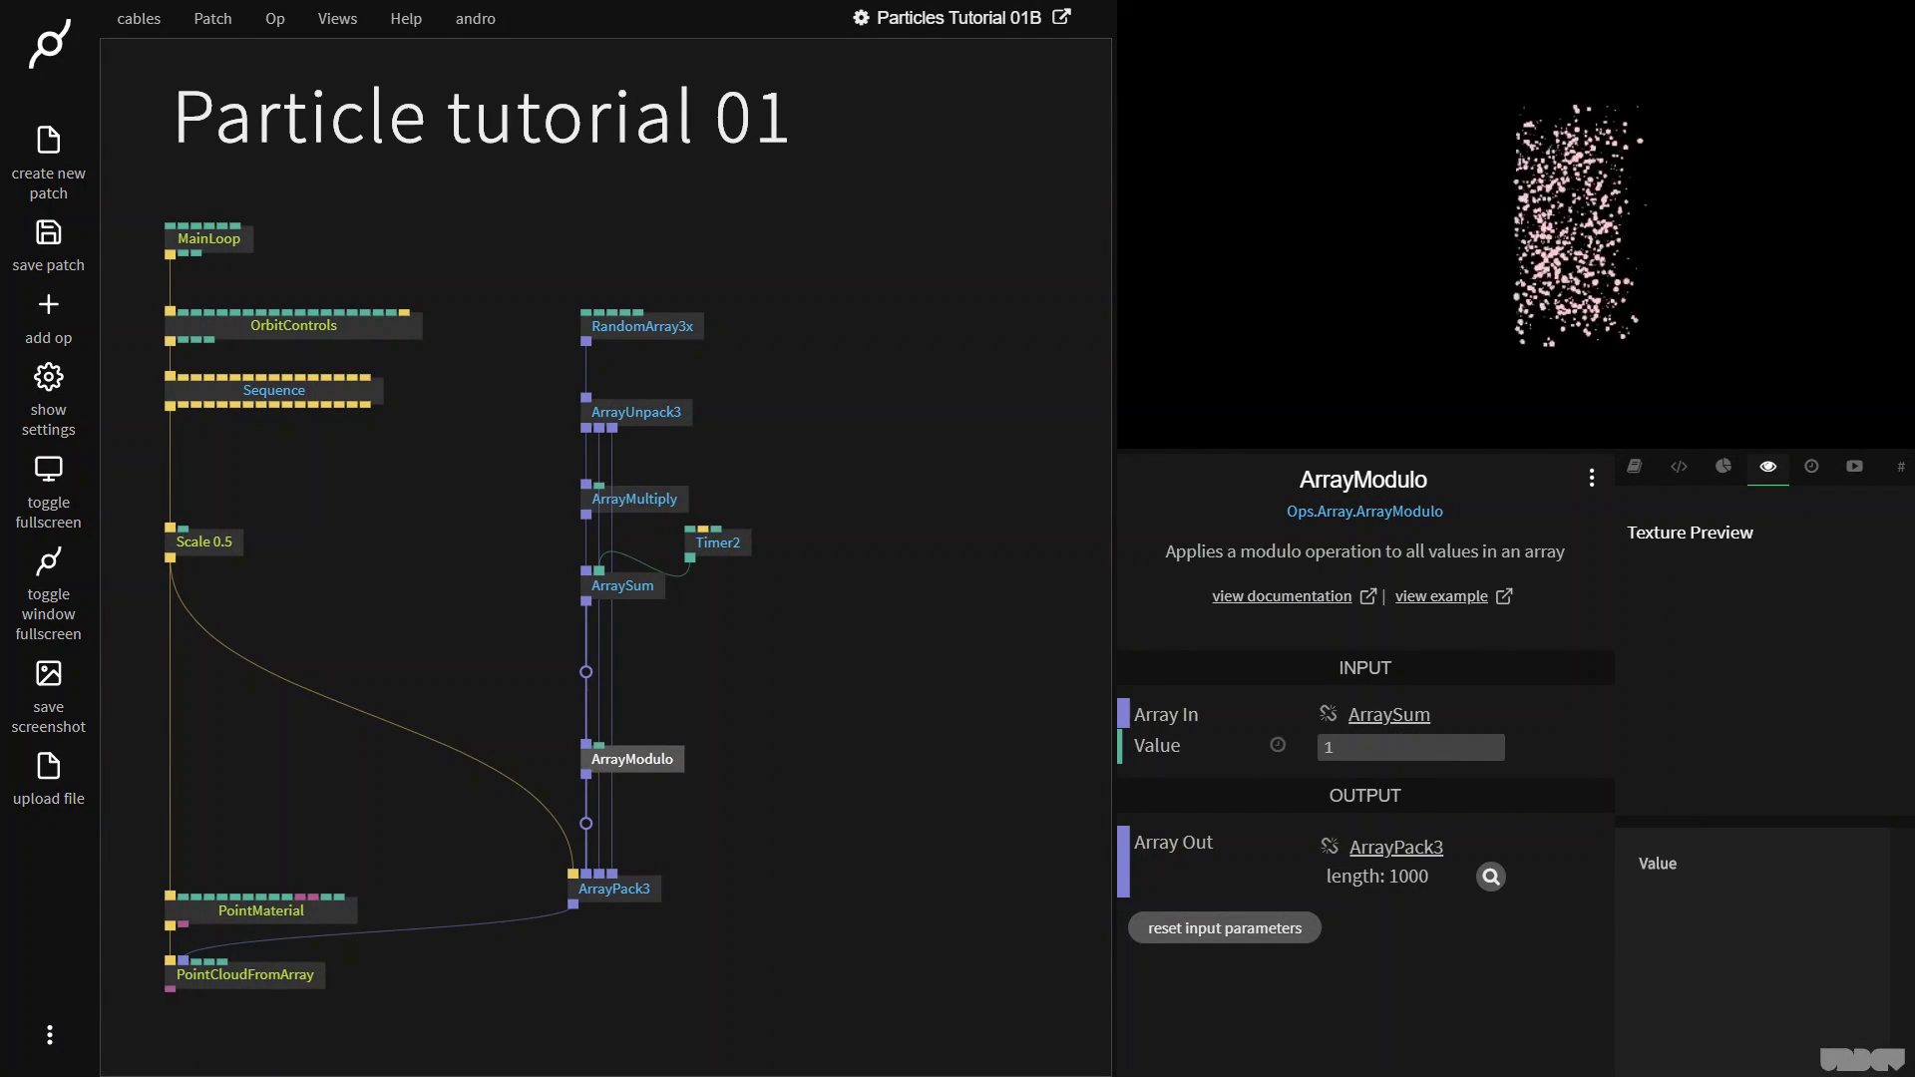
pyautogui.moveTo(1396, 748)
pyautogui.mouseDown()
pyautogui.moveTo(1496, 747)
pyautogui.moveTo(1356, 747)
pyautogui.moveTo(1416, 747)
pyautogui.mouseUp()
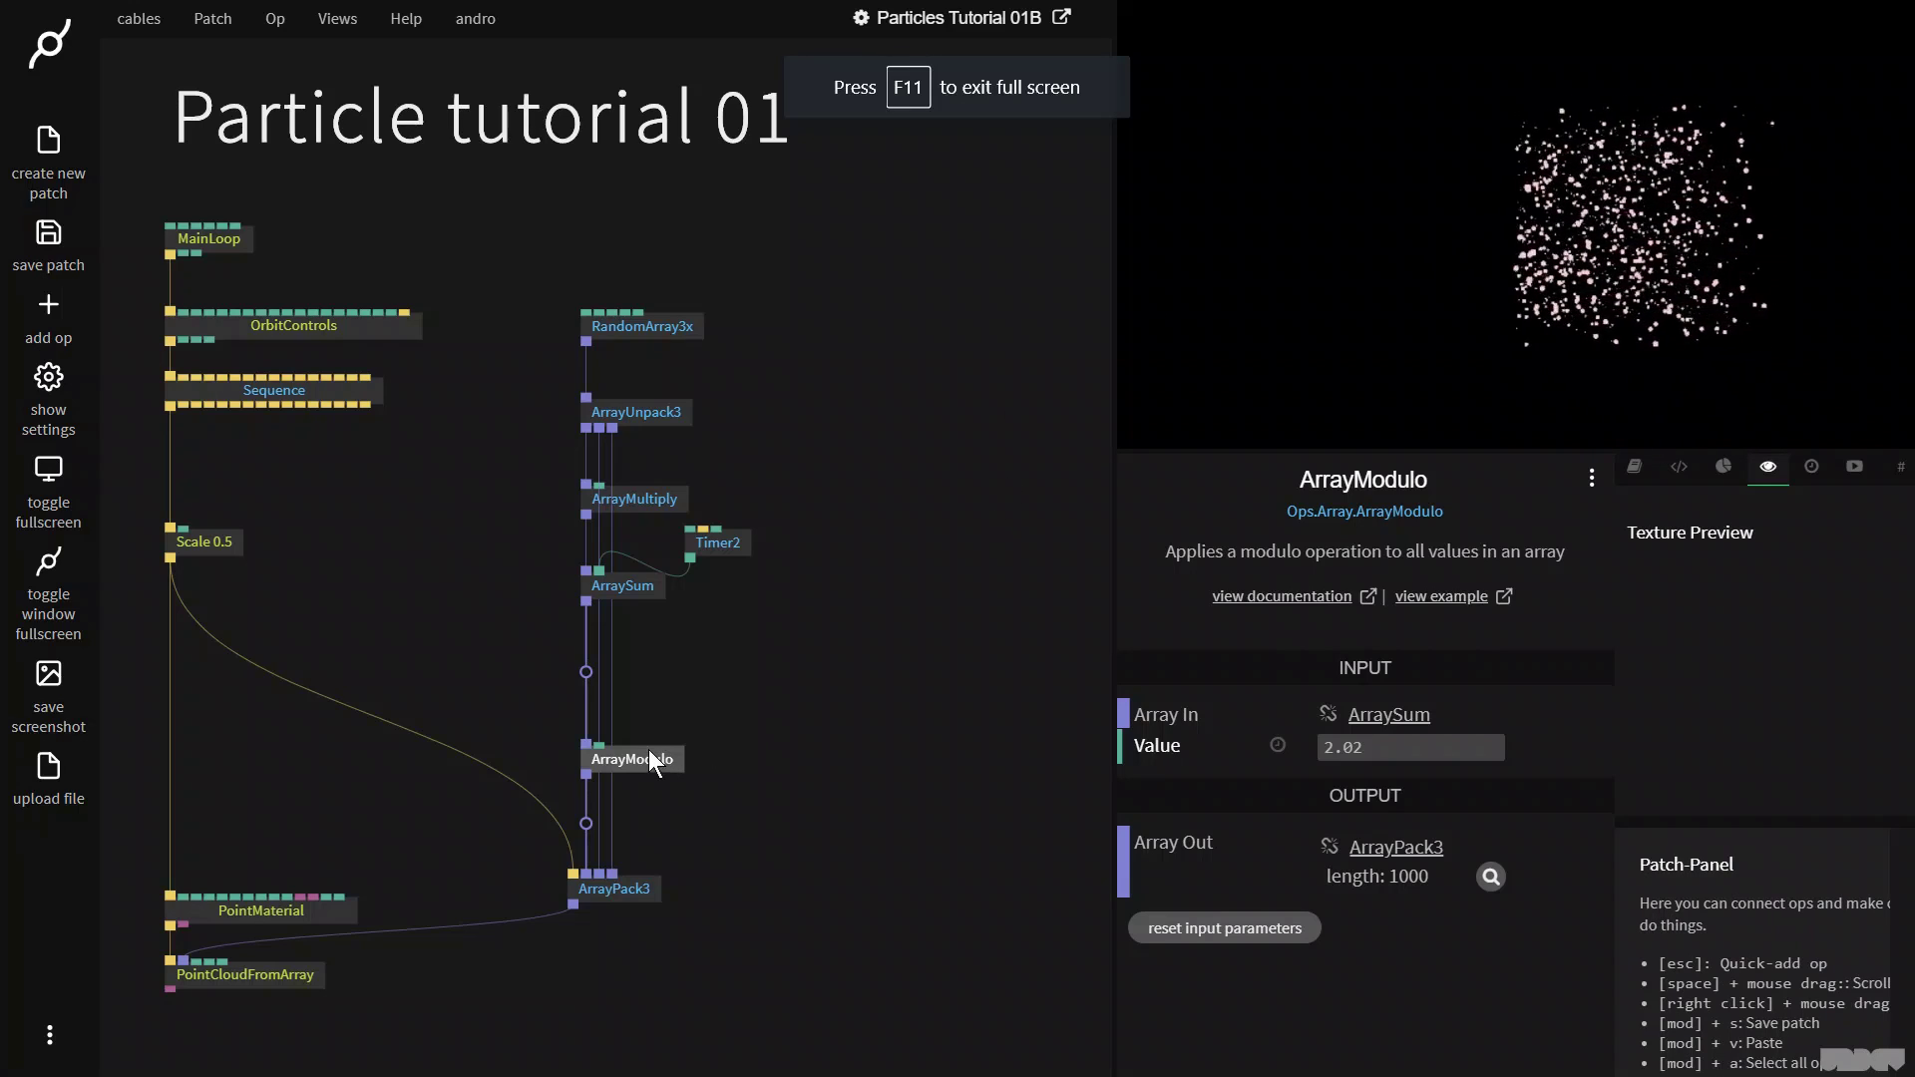
# Step: Insert ArraySubtract after ArrayModulo with Value about 1.08
pyautogui.click(584, 794)
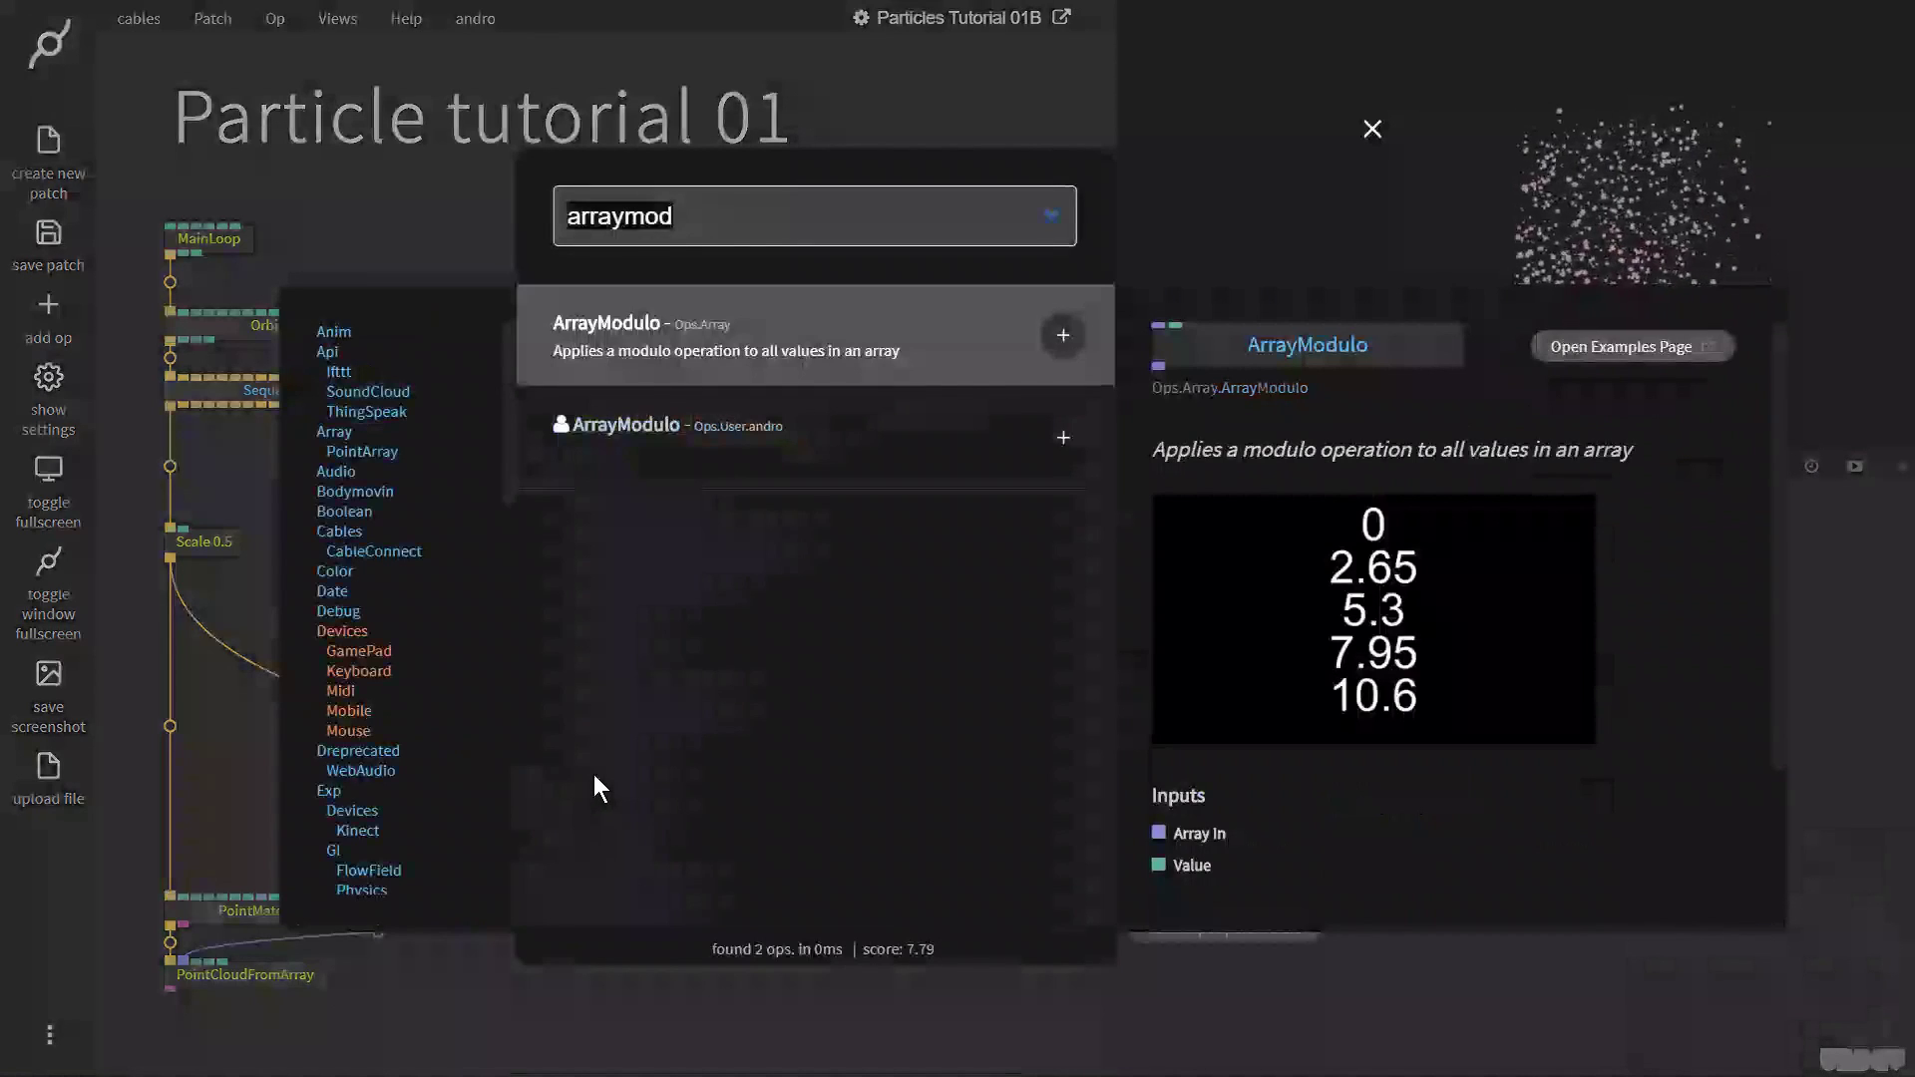
pyautogui.write('arraysub')
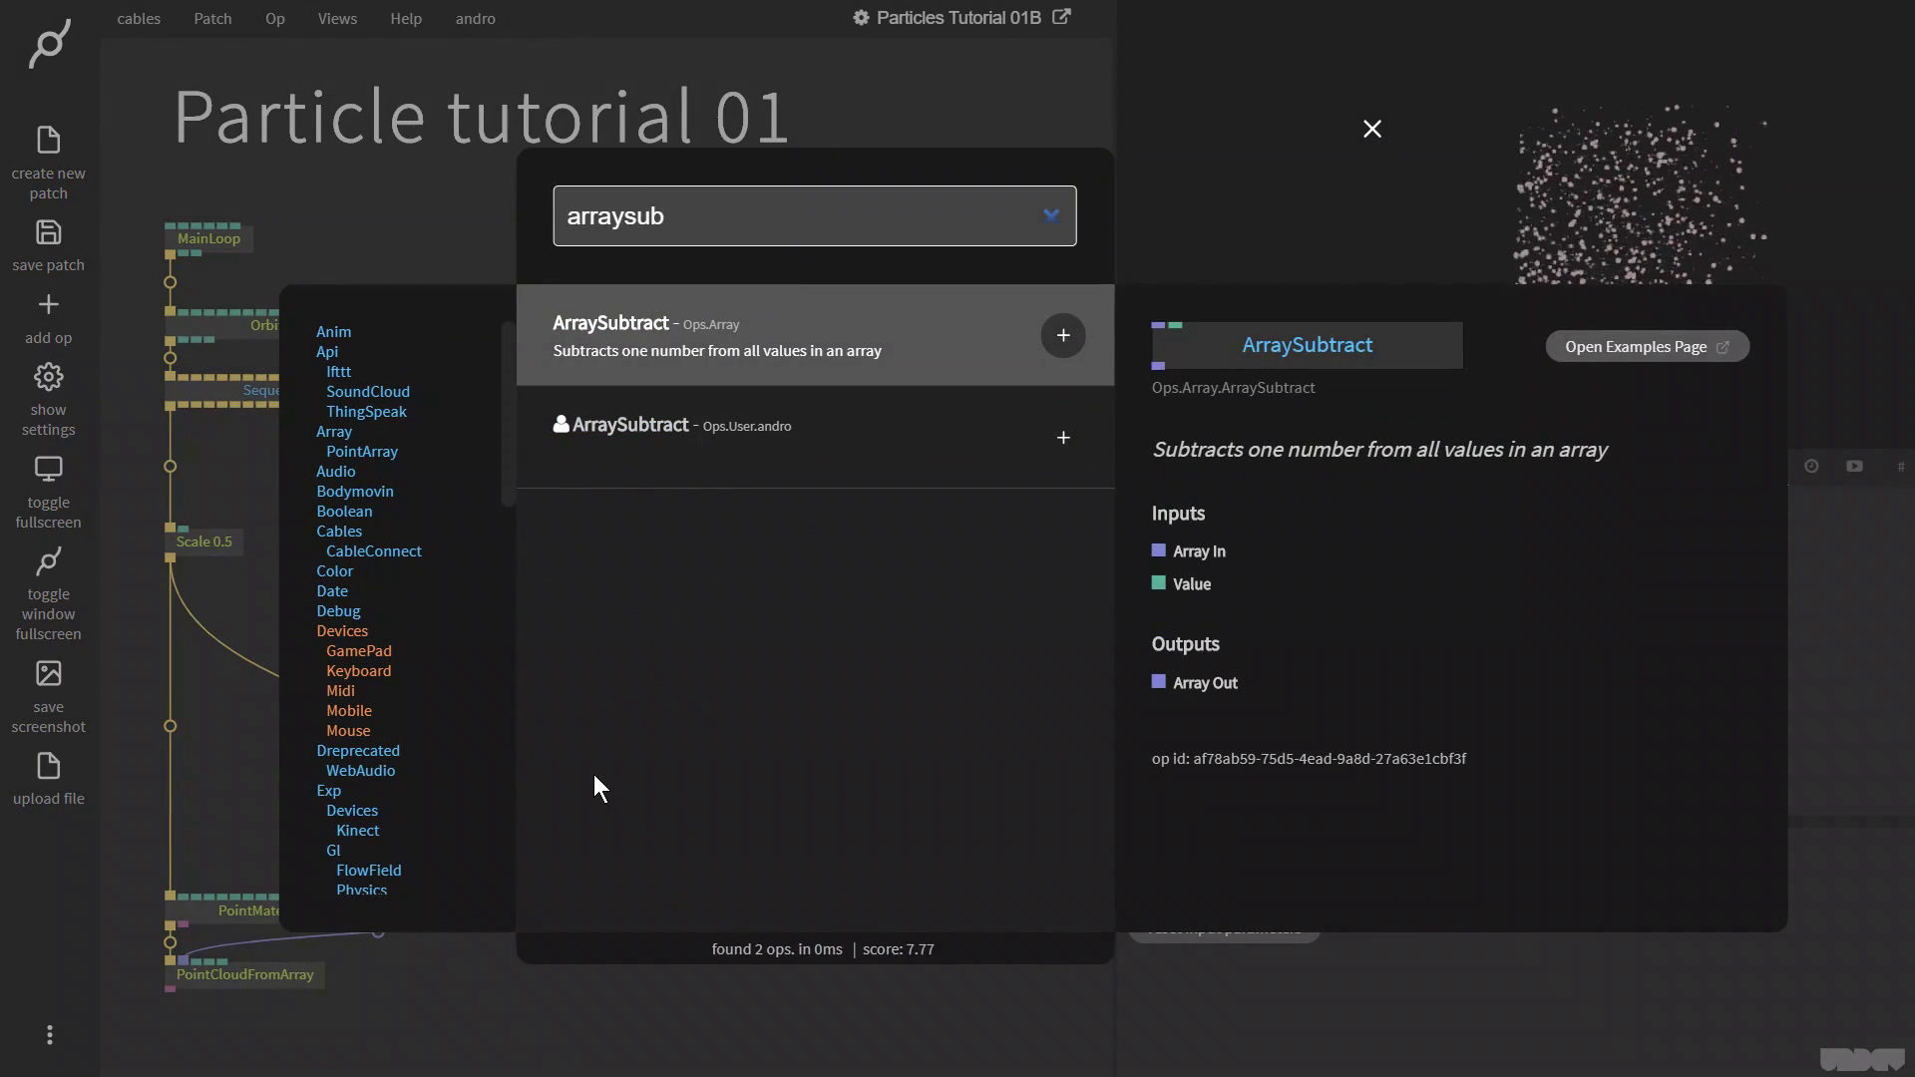
pyautogui.press('Return')
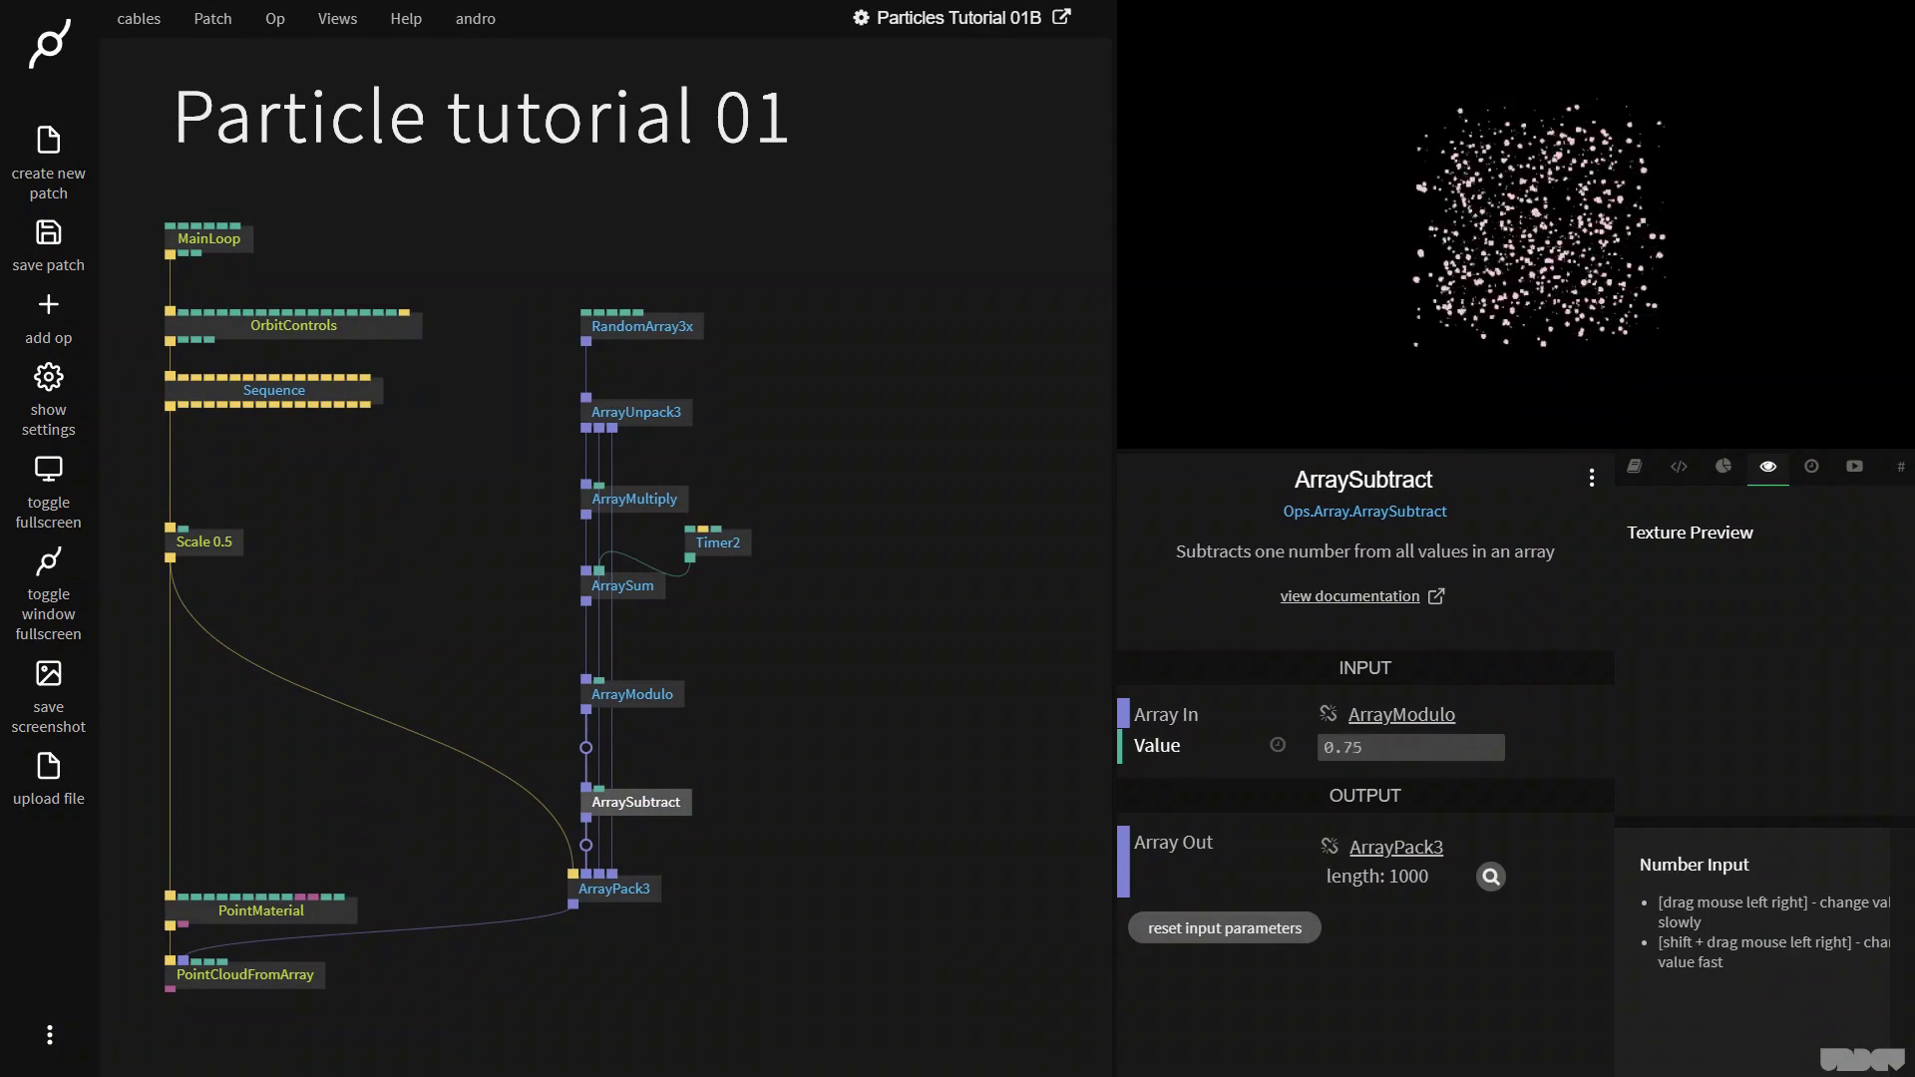
pyautogui.moveTo(1356, 747)
pyautogui.mouseDown()
pyautogui.moveTo(1426, 747)
pyautogui.moveTo(1376, 747)
pyautogui.mouseUp()
pyautogui.press('F11')
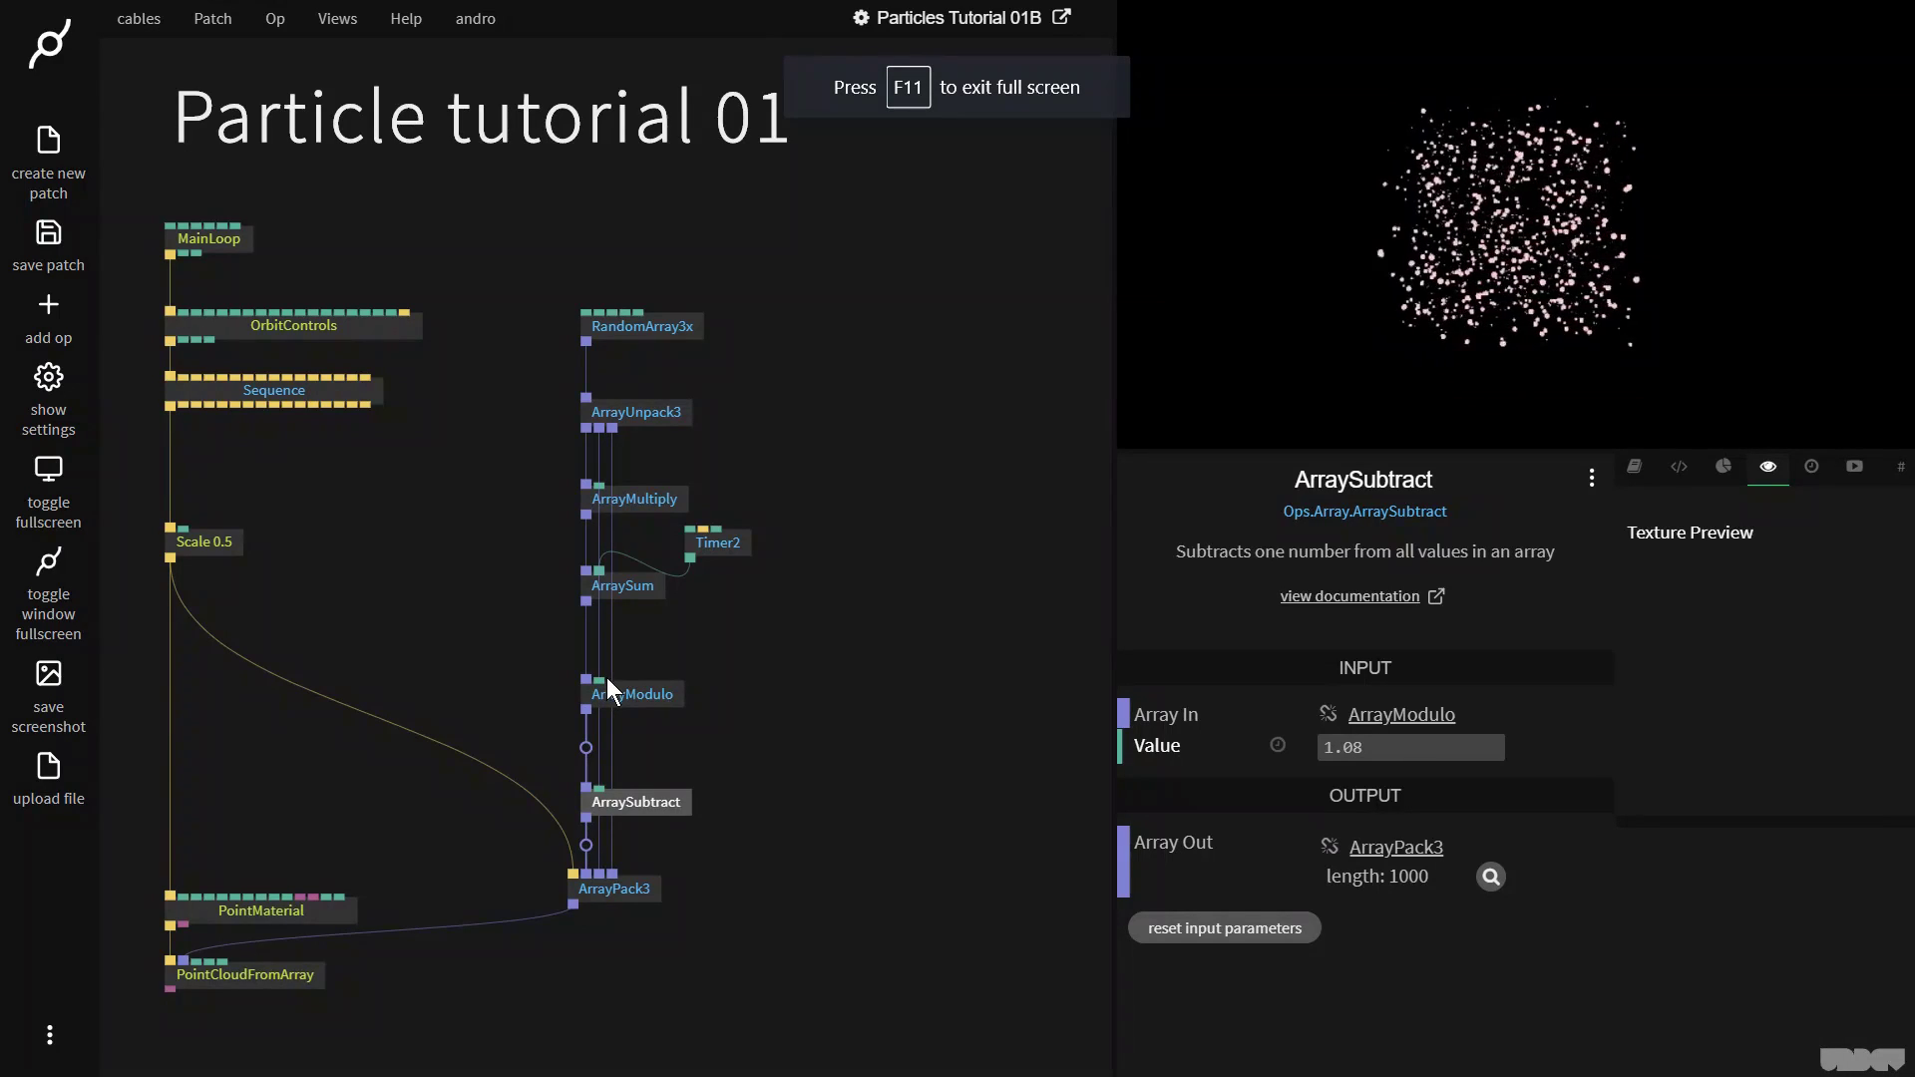
pyautogui.moveTo(599, 680); pyautogui.dragTo(447, 658)
# Step: Add a Value op set to 10 feeding ArrayModulo's Value
pyautogui.write('va')
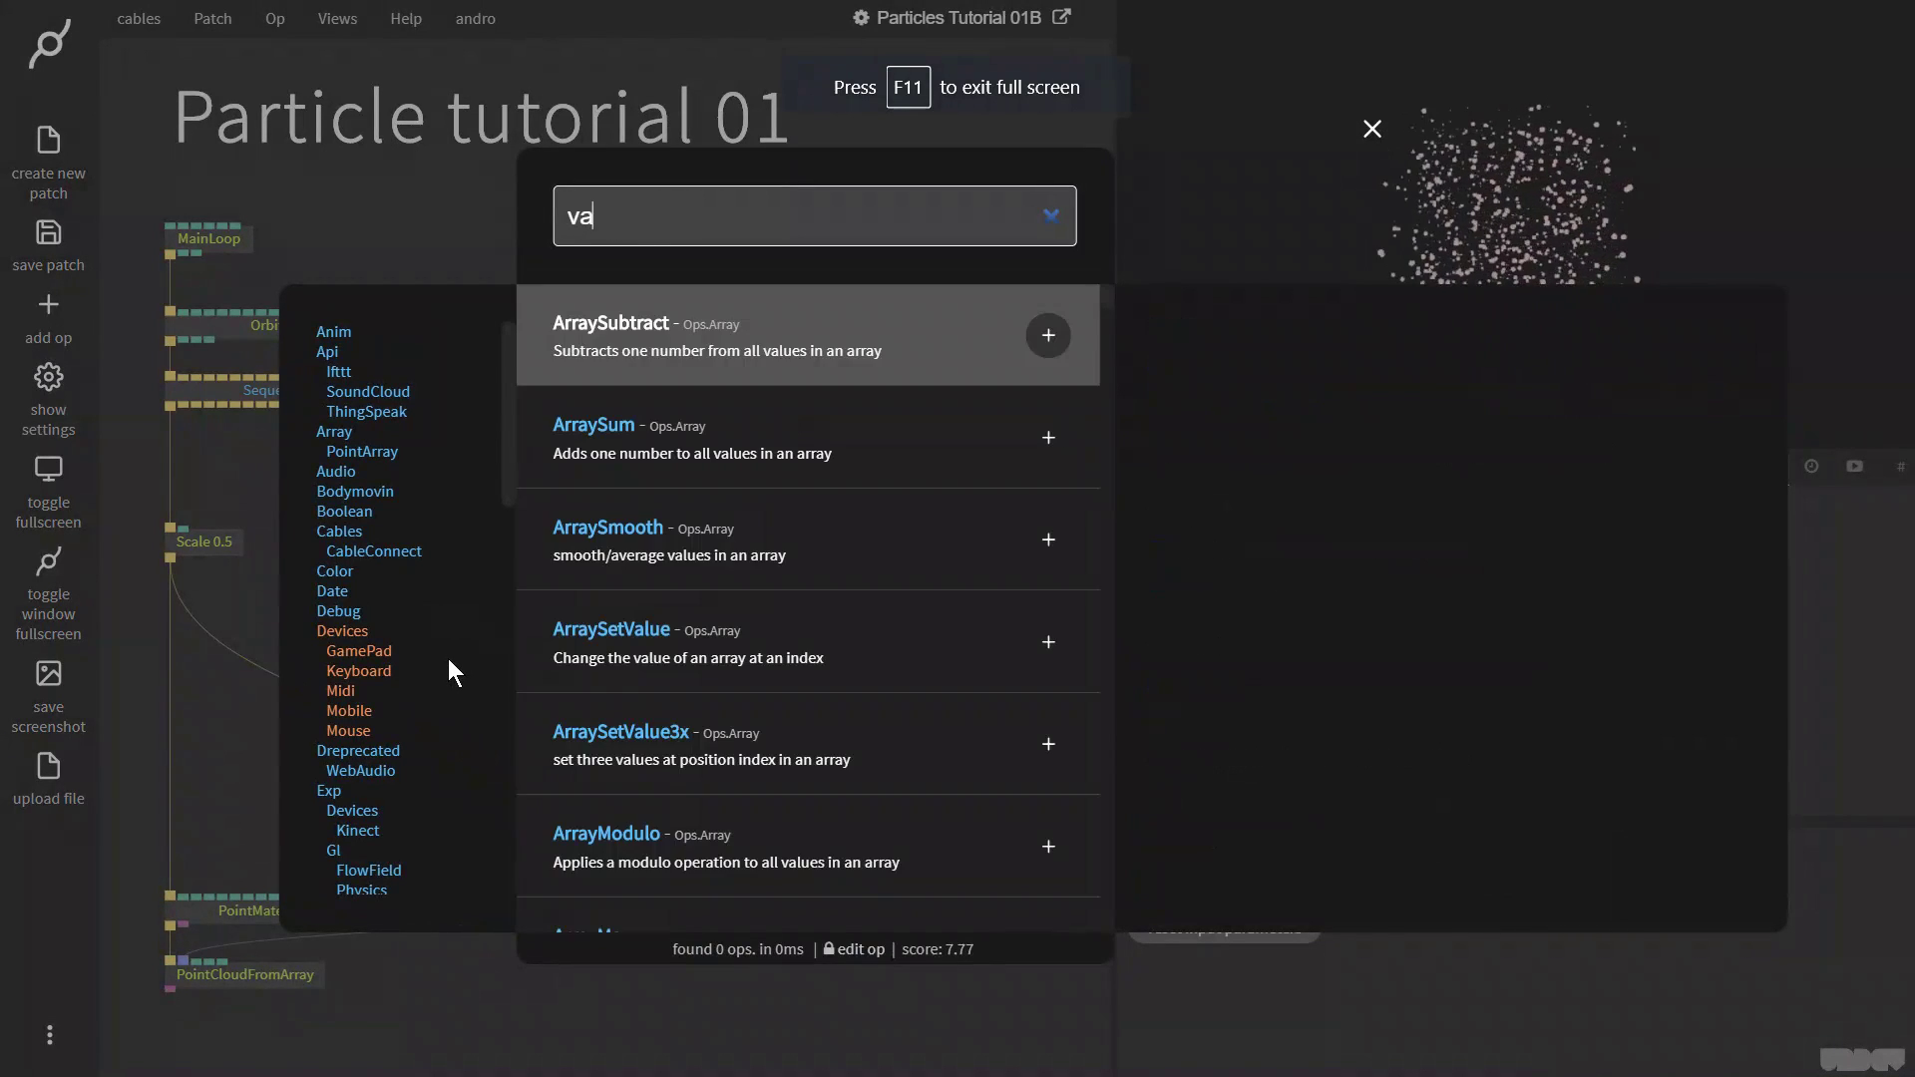
pyautogui.write('lue')
pyautogui.press('Return')
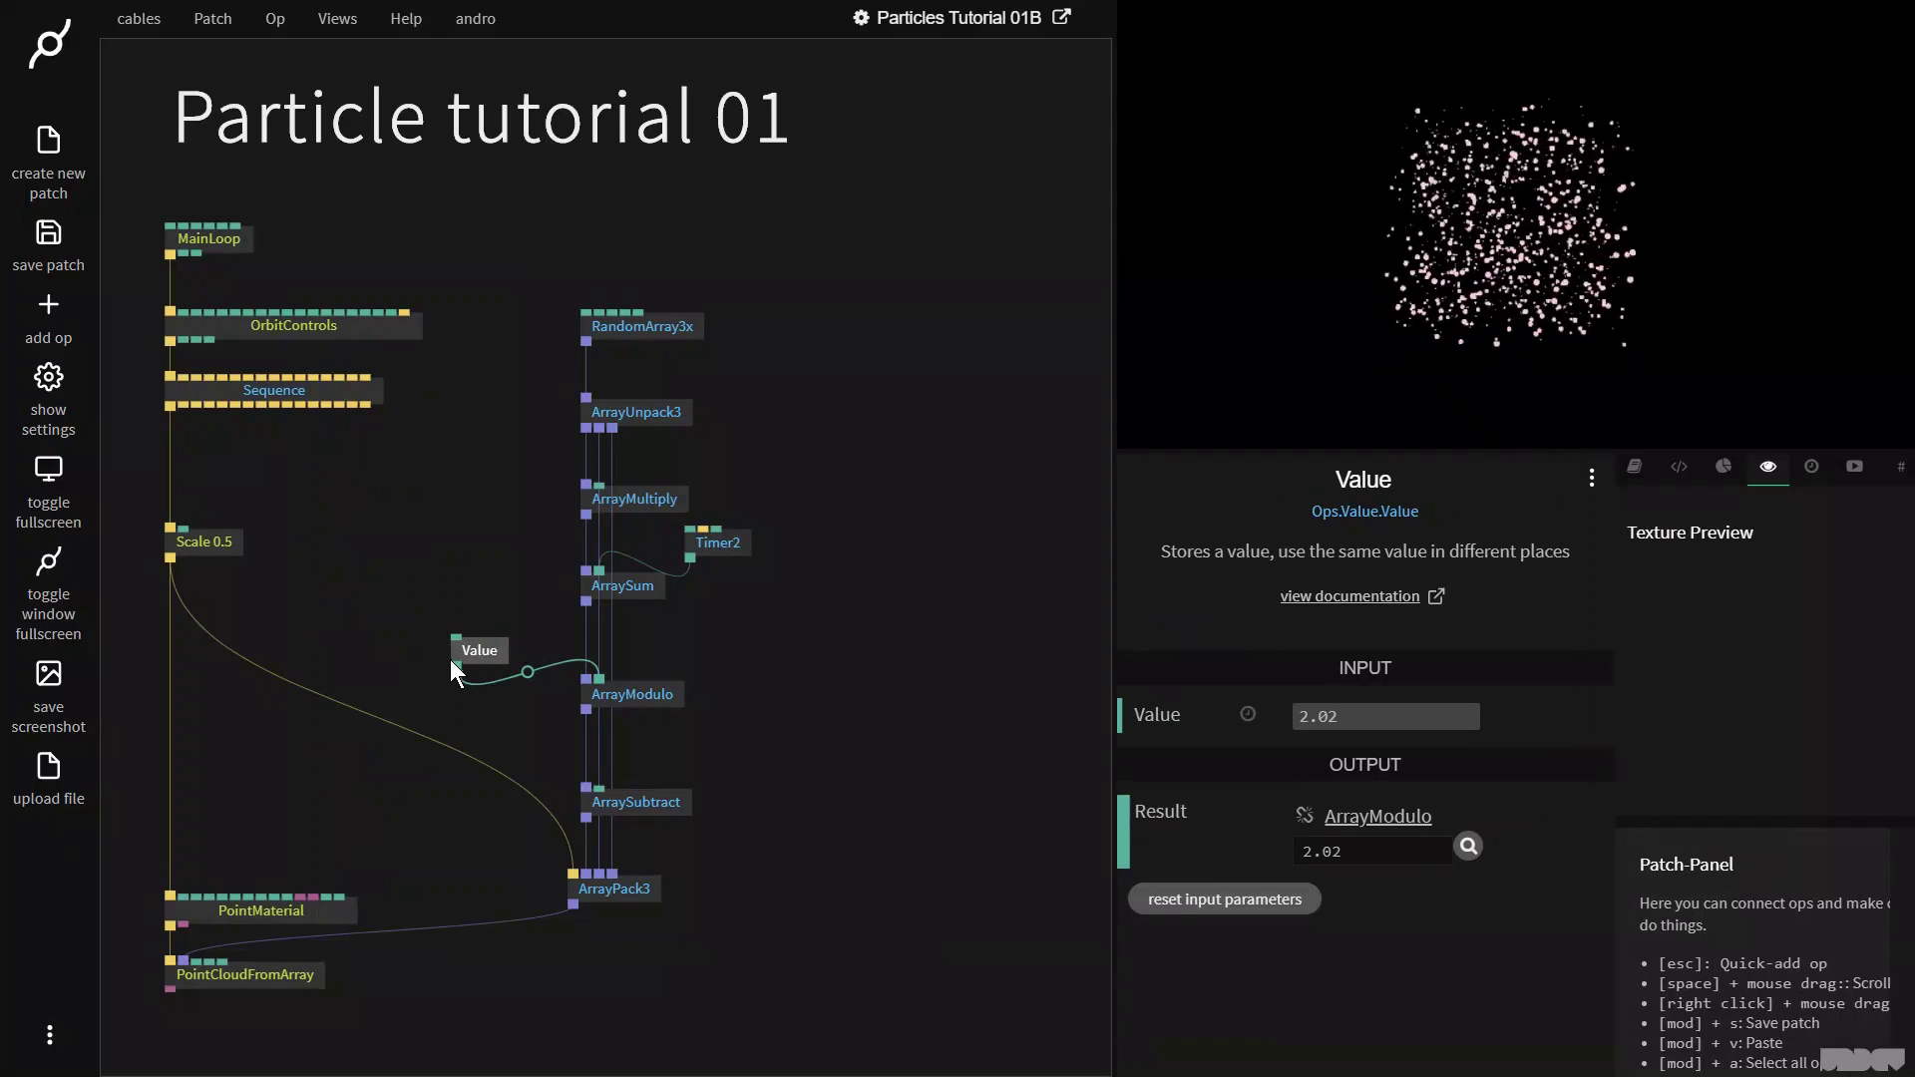
pyautogui.click(644, 697)
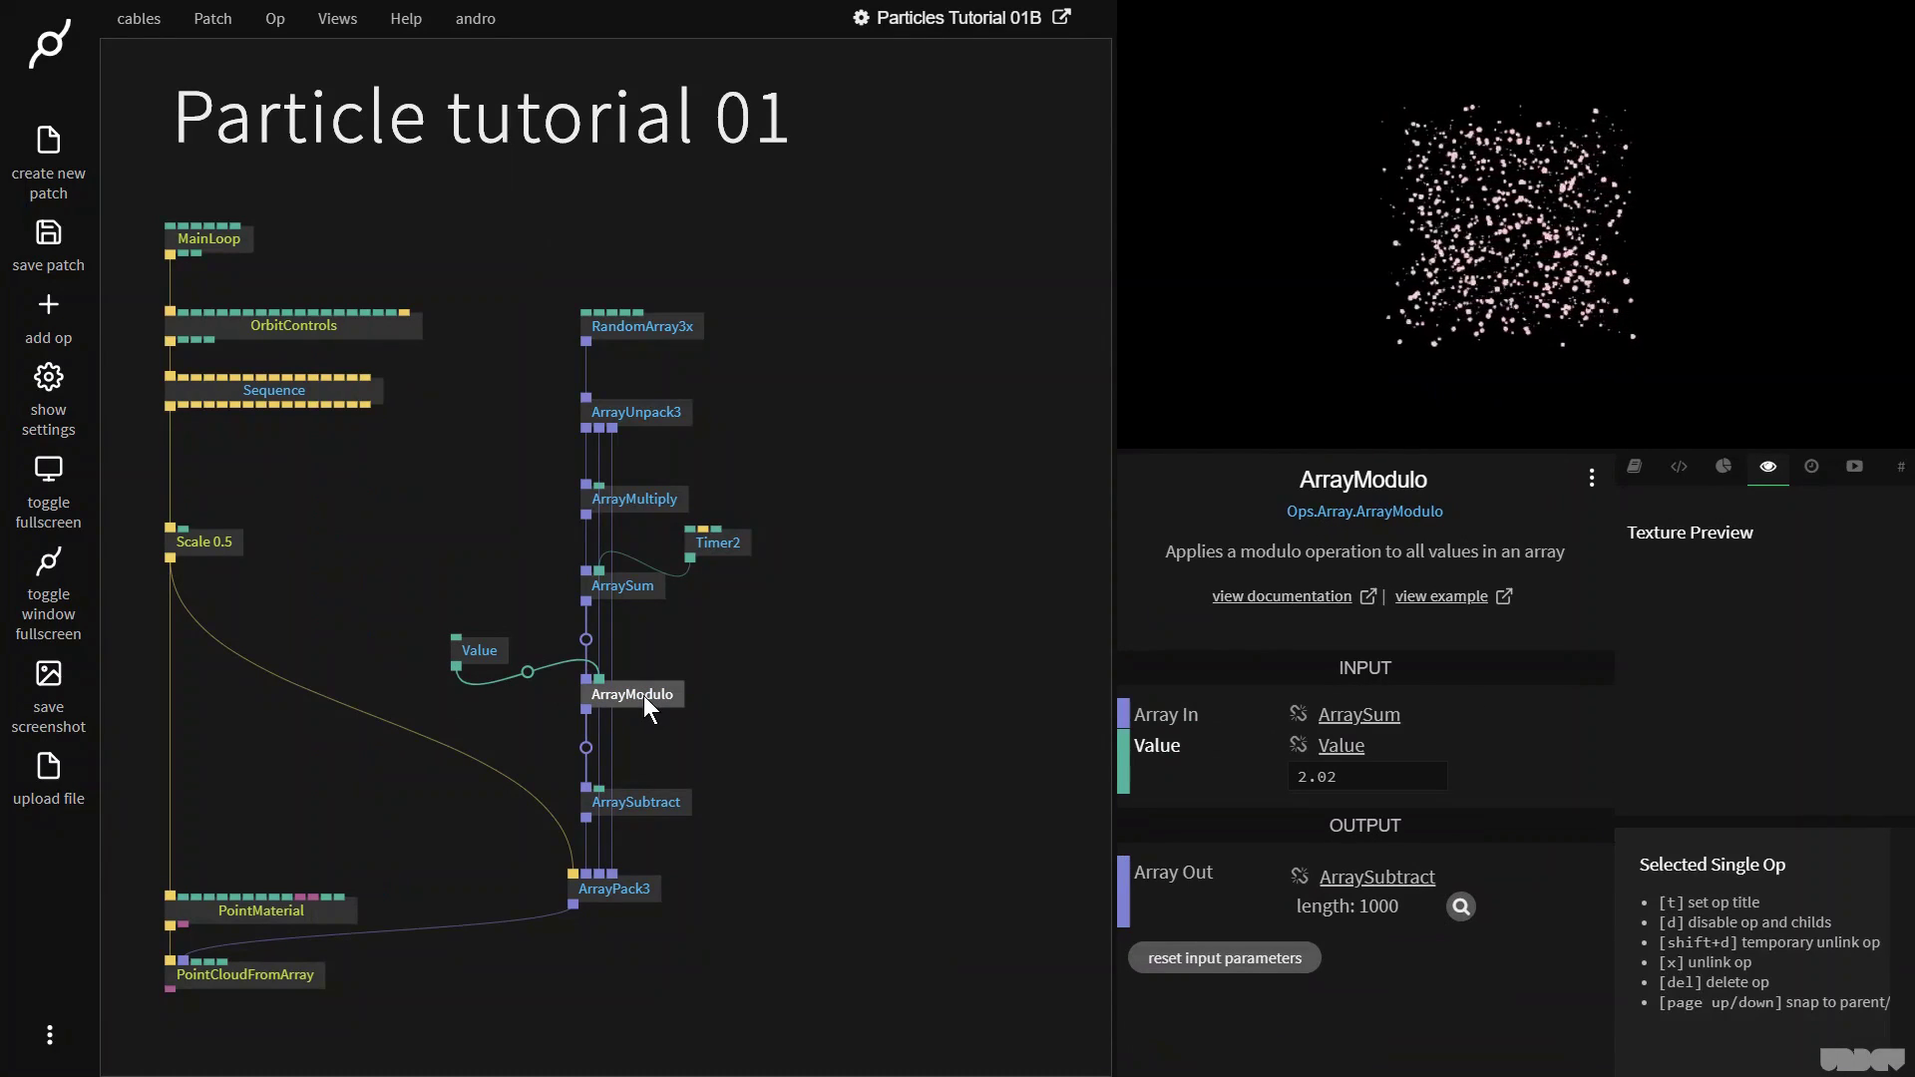
pyautogui.click(472, 662)
pyautogui.click(1391, 717)
pyautogui.write('10')
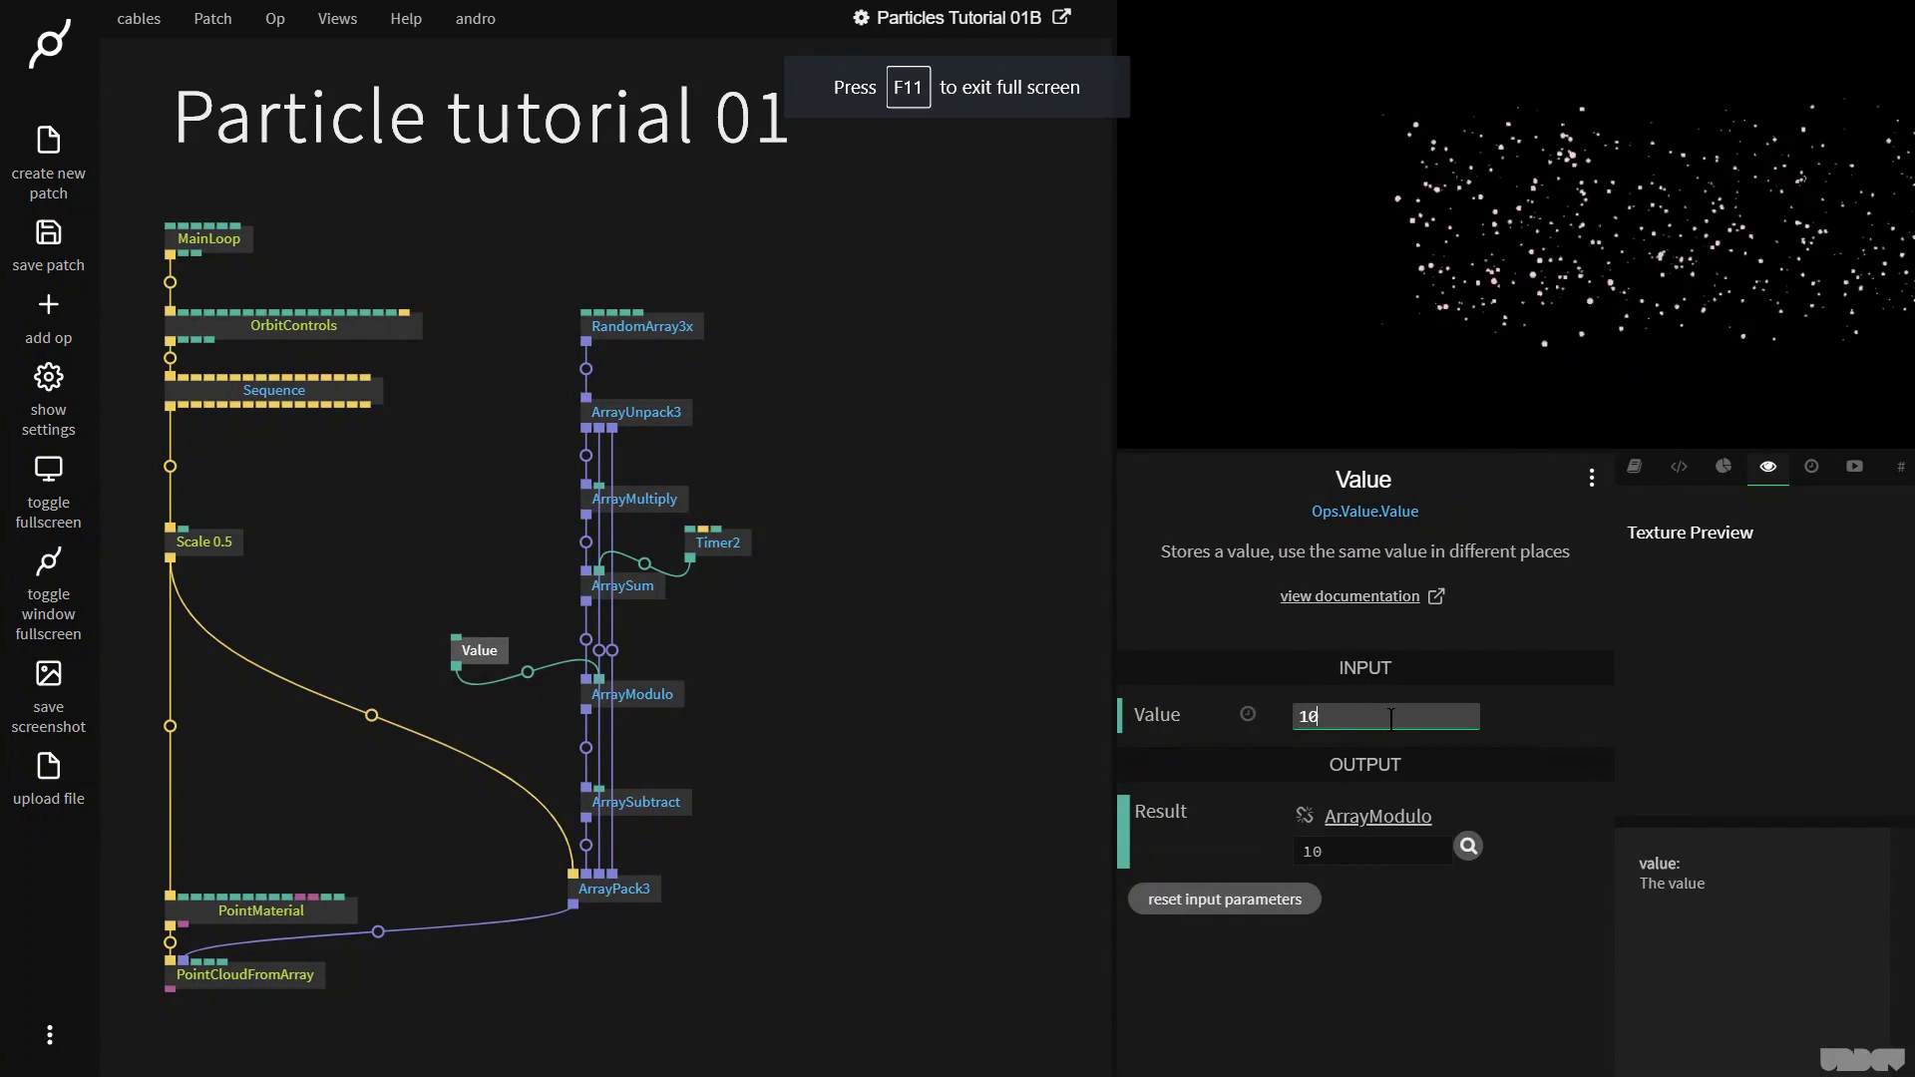
# Step: Route the Value op through a new Divide op into ArraySubtract's Value
pyautogui.moveTo(457, 667); pyautogui.dragTo(637, 802)
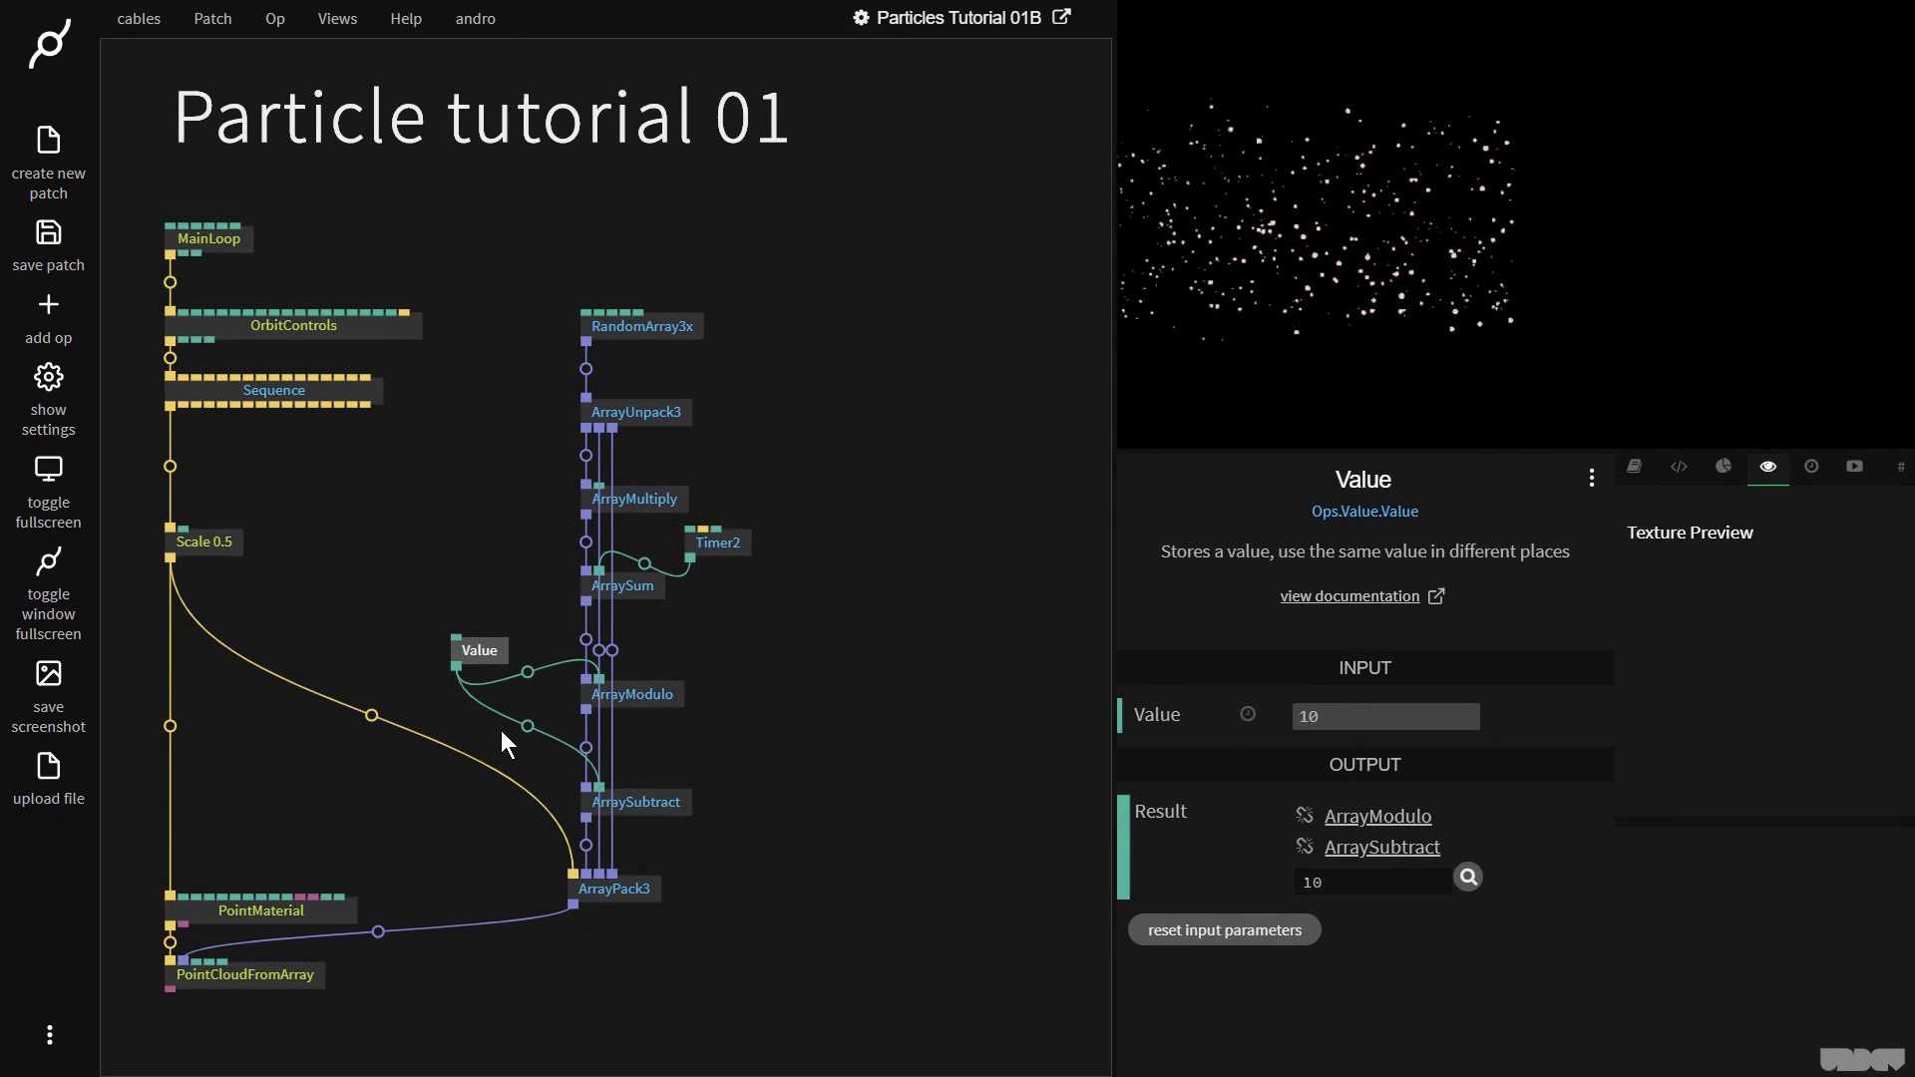
pyautogui.click(527, 726)
pyautogui.write('divi')
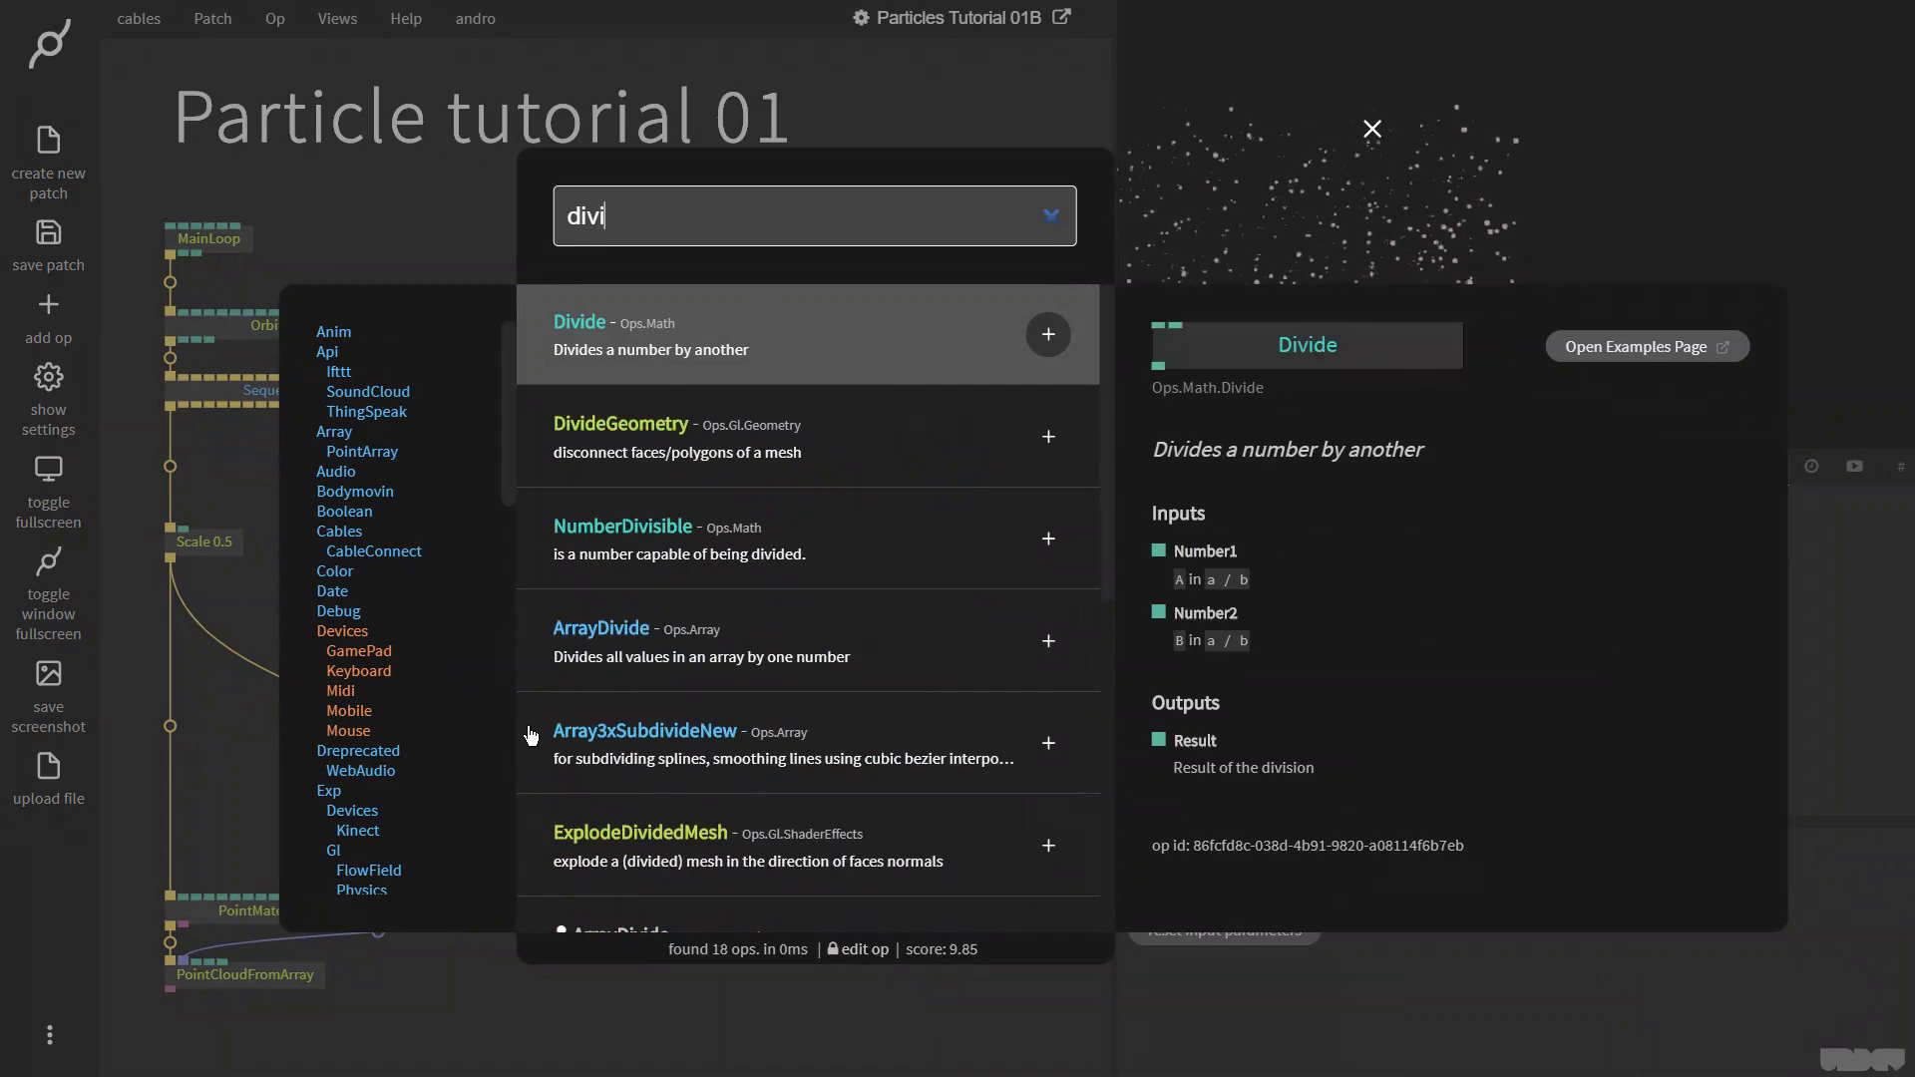
pyautogui.write('de')
pyautogui.press('Return')
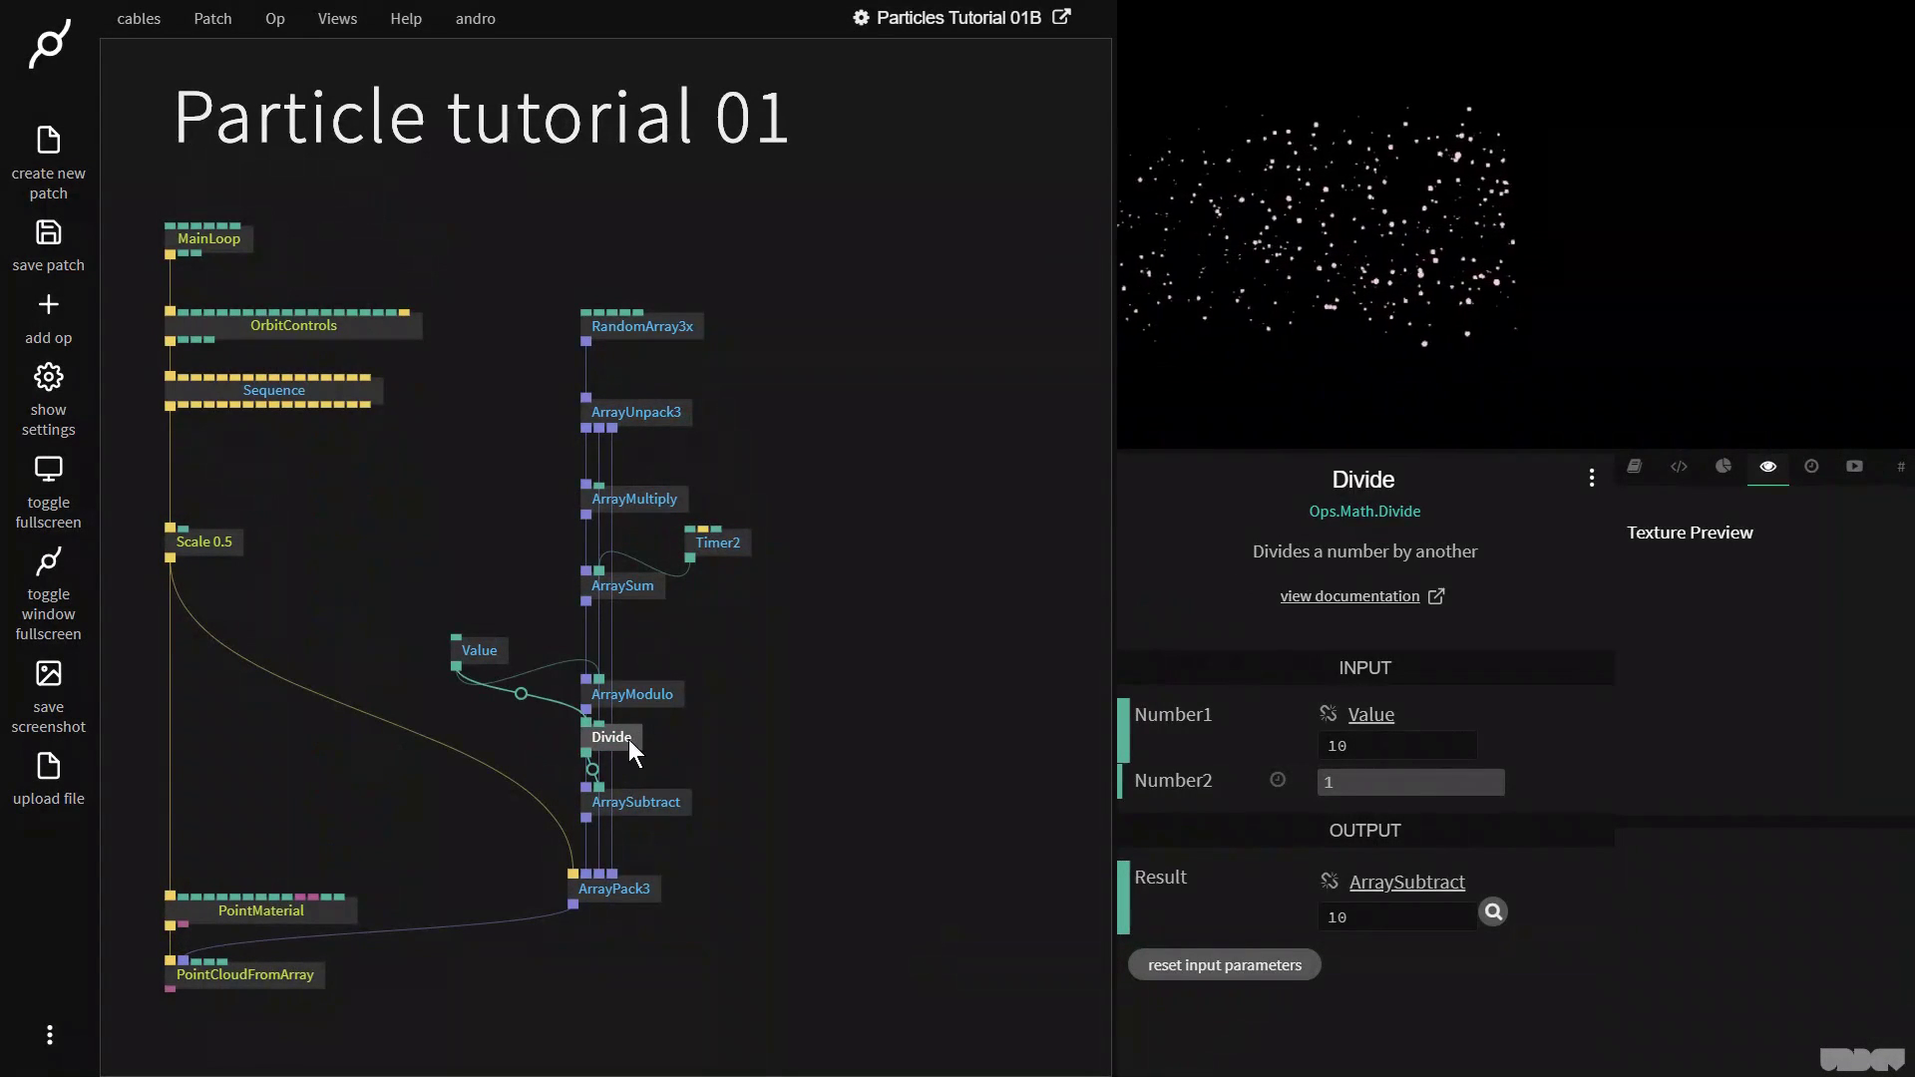
pyautogui.moveTo(631, 750); pyautogui.dragTo(499, 726)
pyautogui.click(1420, 783)
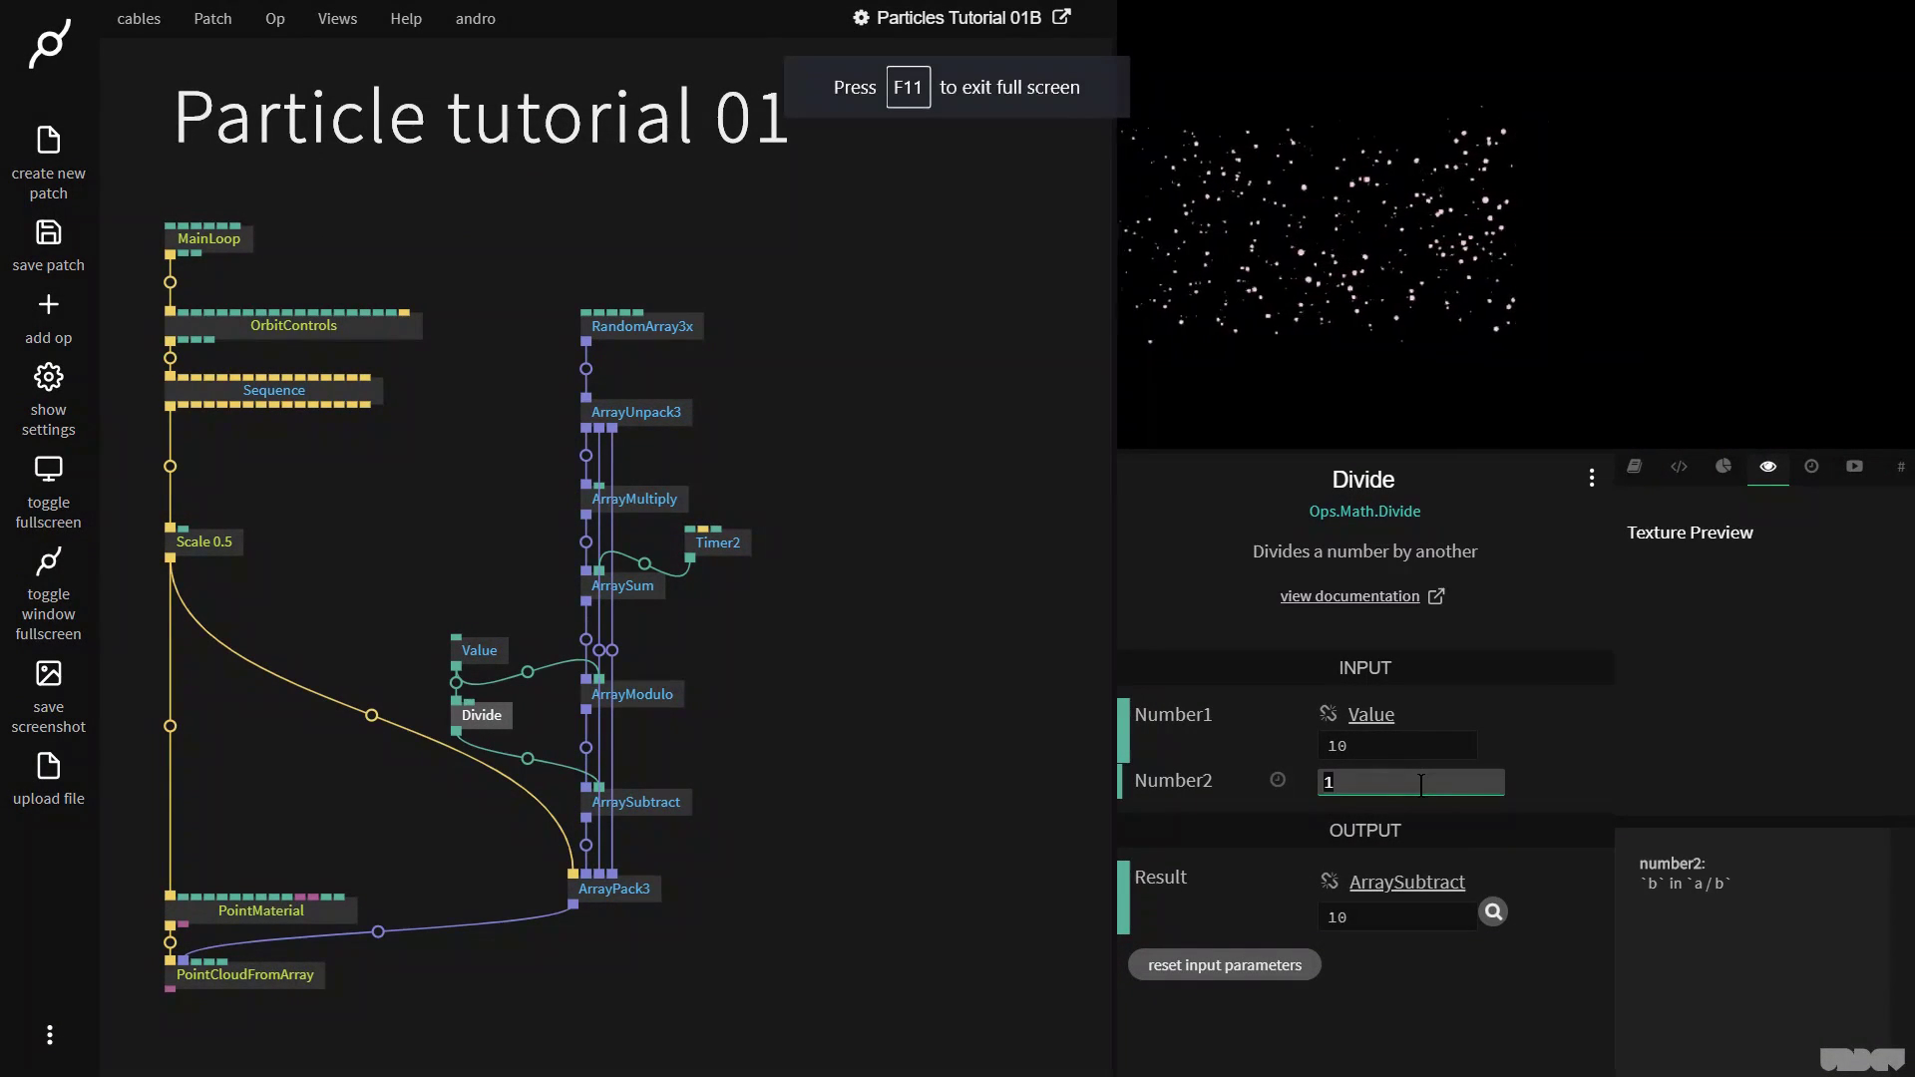
pyautogui.click(479, 651)
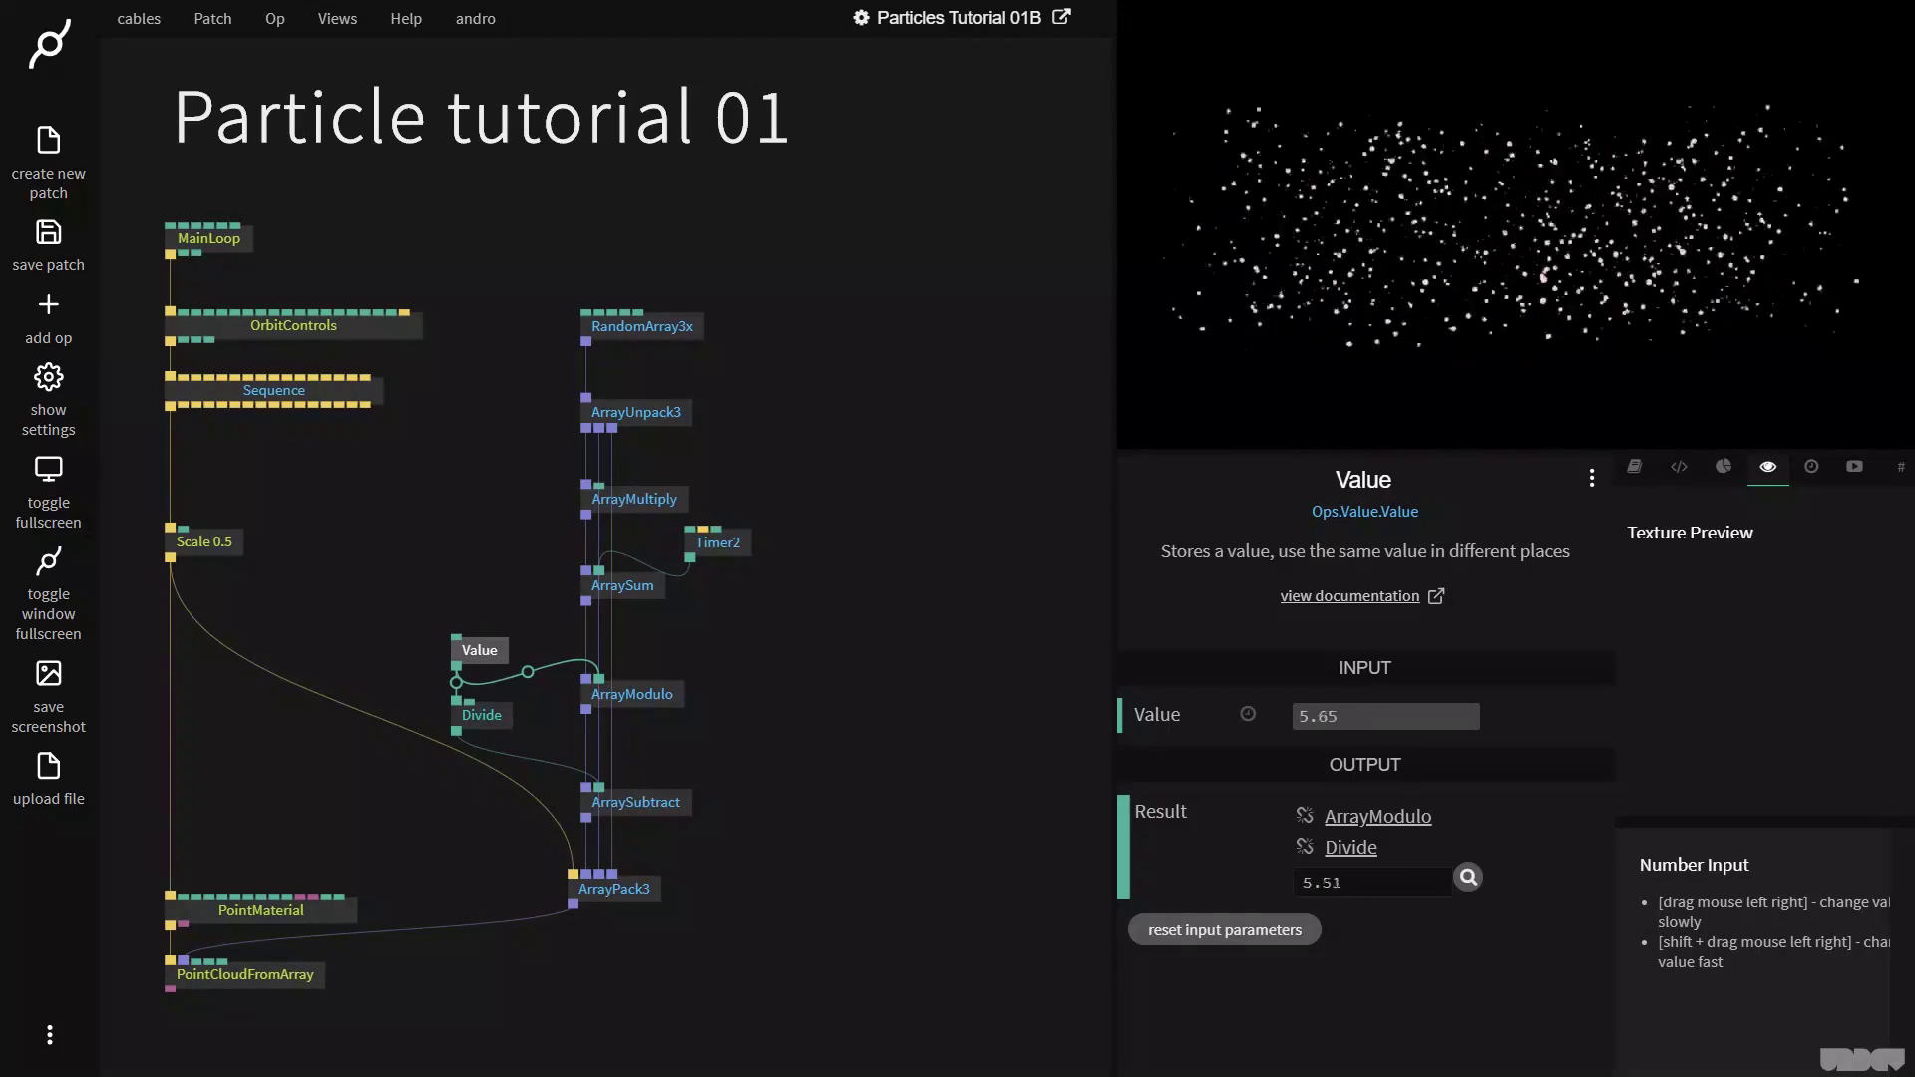
pyautogui.moveTo(1411, 715); pyautogui.dragTo(1405, 715)
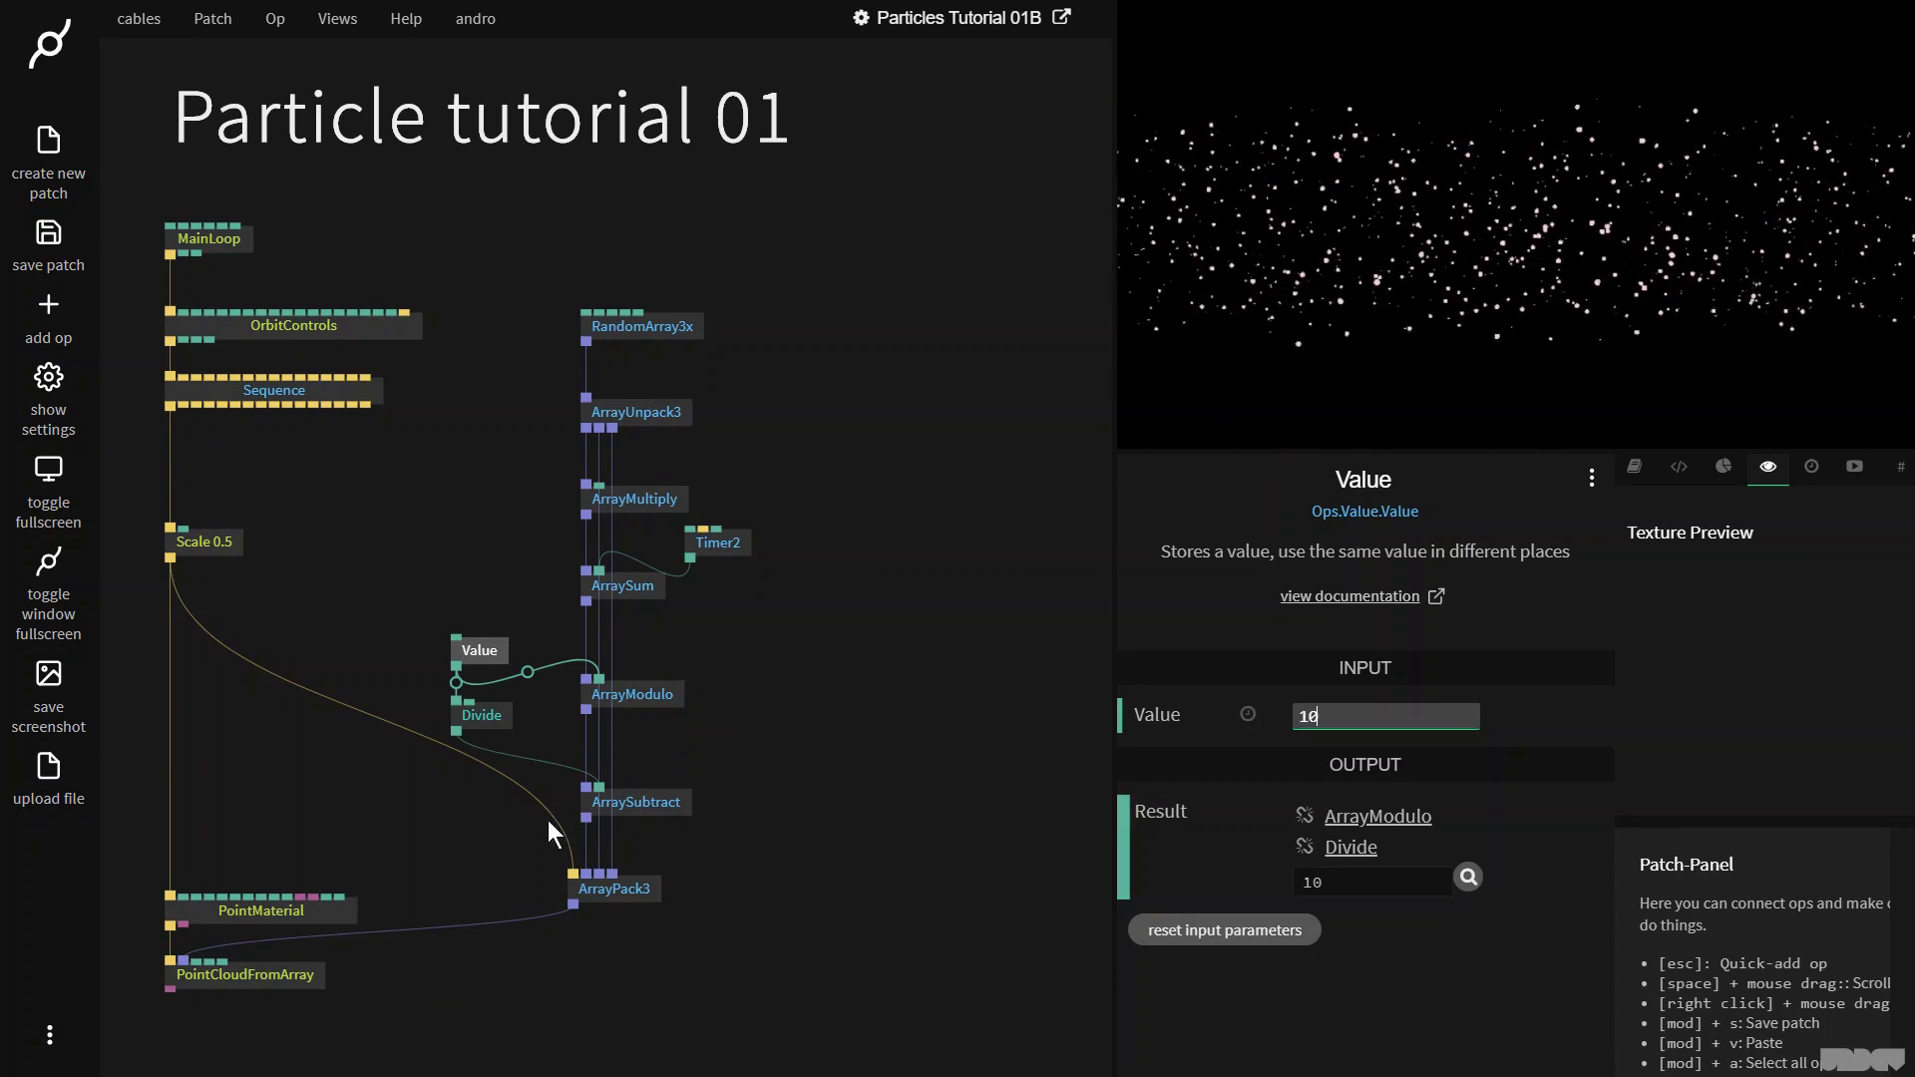
# Step: Set PointMaterial's point size to 5.2 and colour to near-white pink (R 1, G 0.80, B 0.82)
pyautogui.click(327, 912)
pyautogui.moveTo(1446, 746); pyautogui.dragTo(1501, 746)
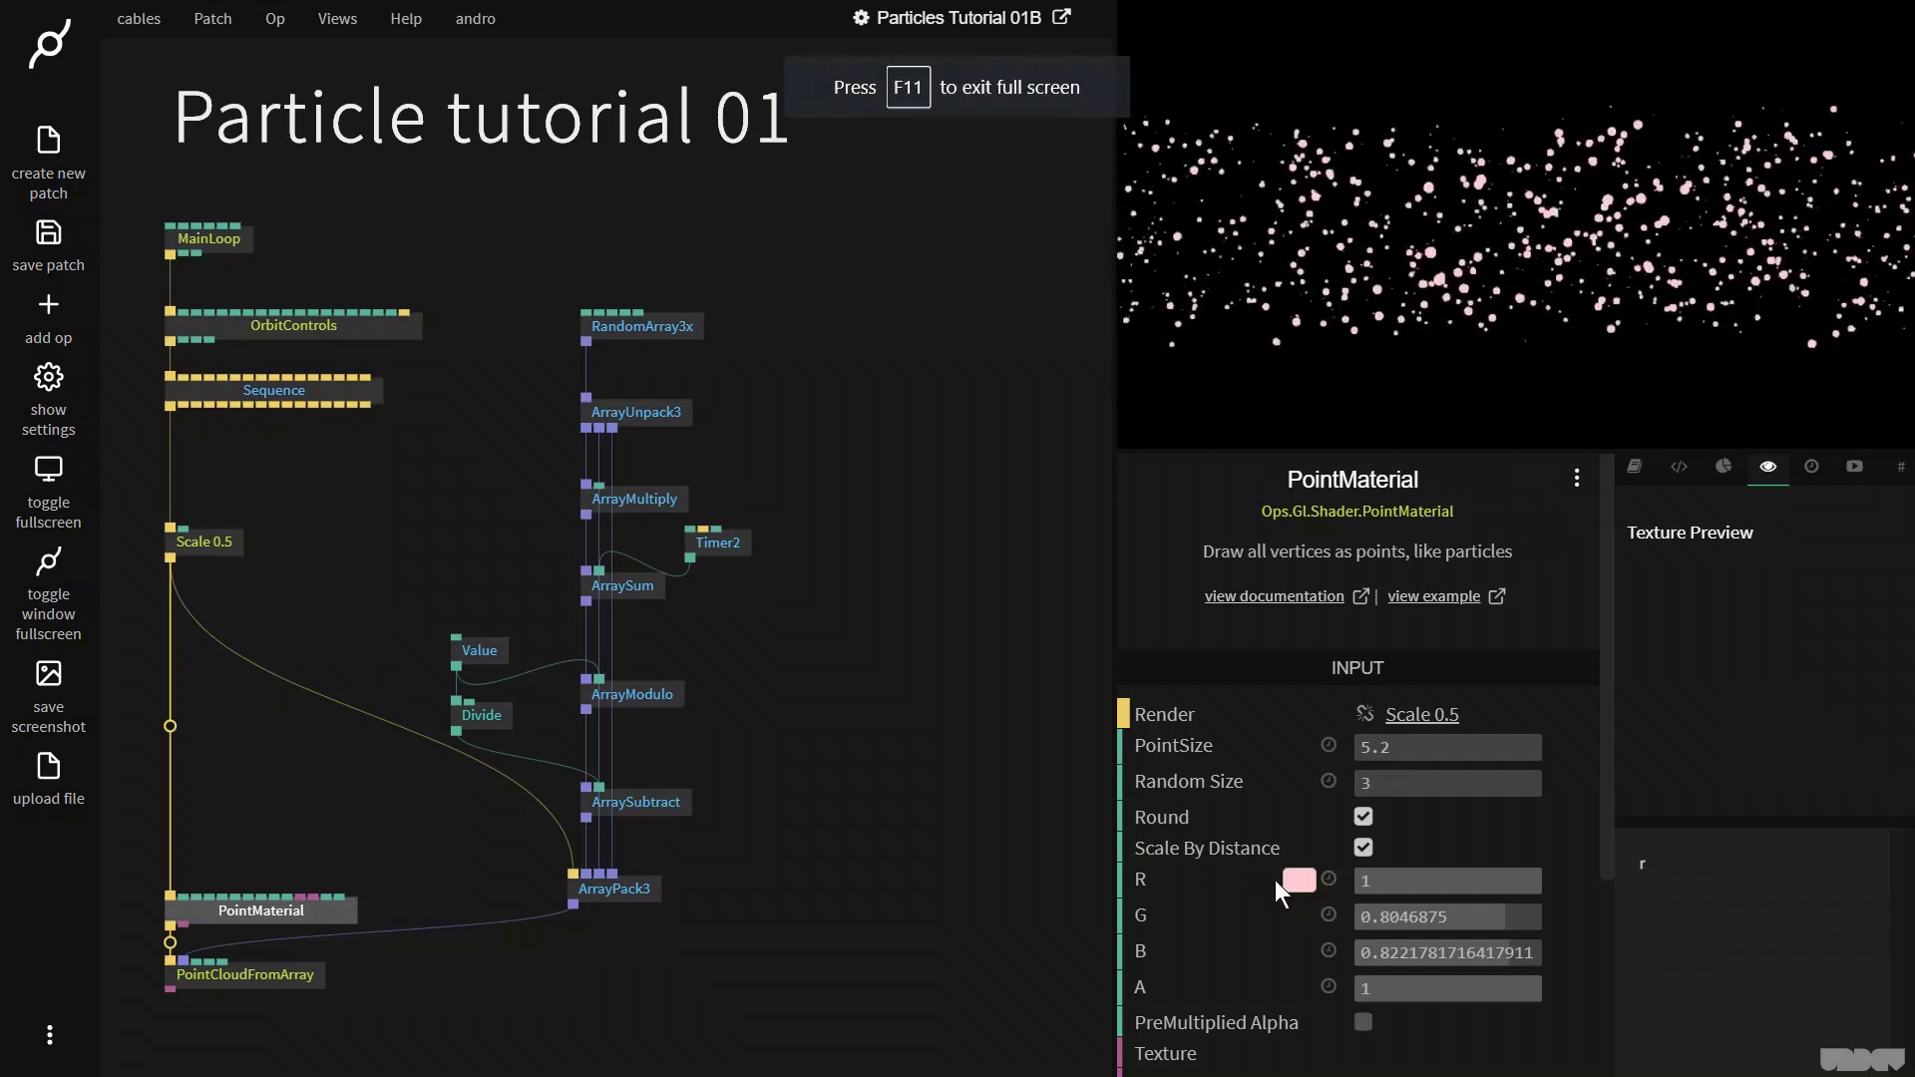
pyautogui.click(1297, 880)
pyautogui.moveTo(1272, 785); pyautogui.dragTo(1241, 762)
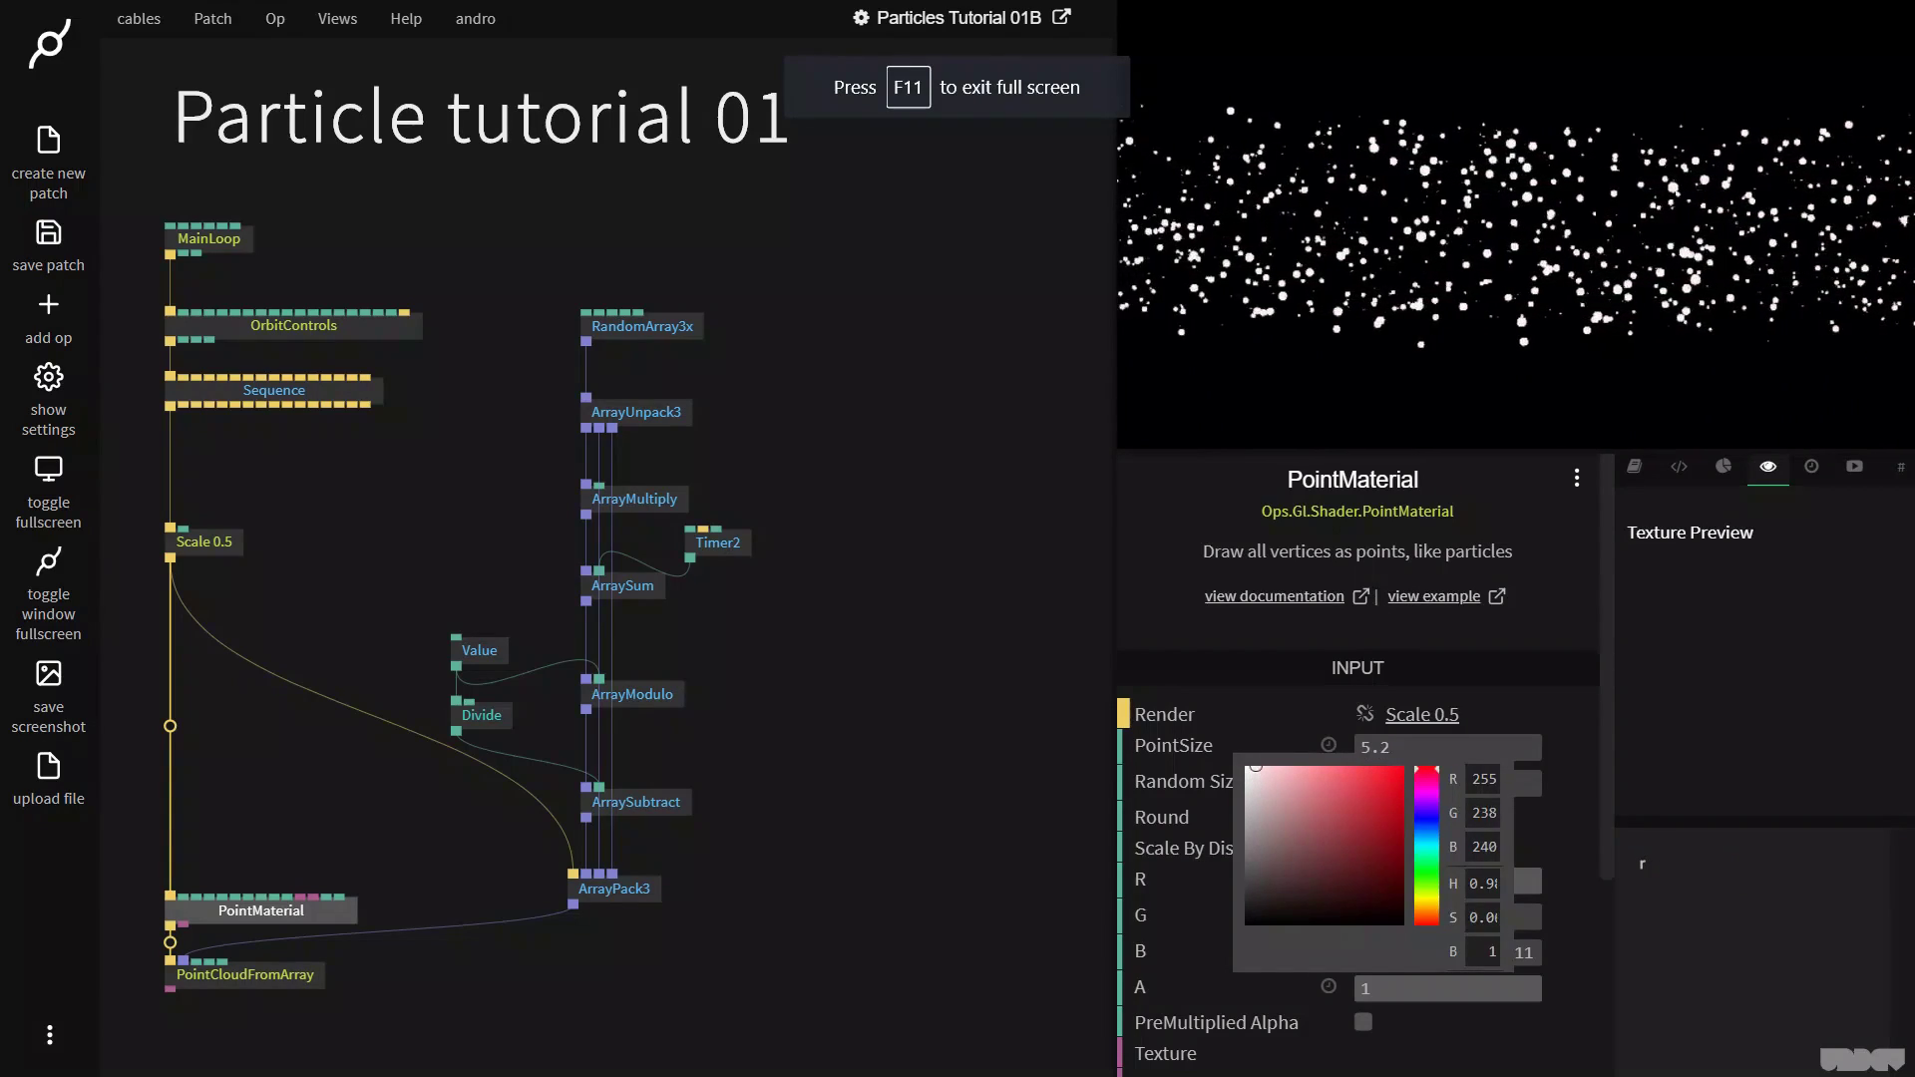
pyautogui.click(1588, 738)
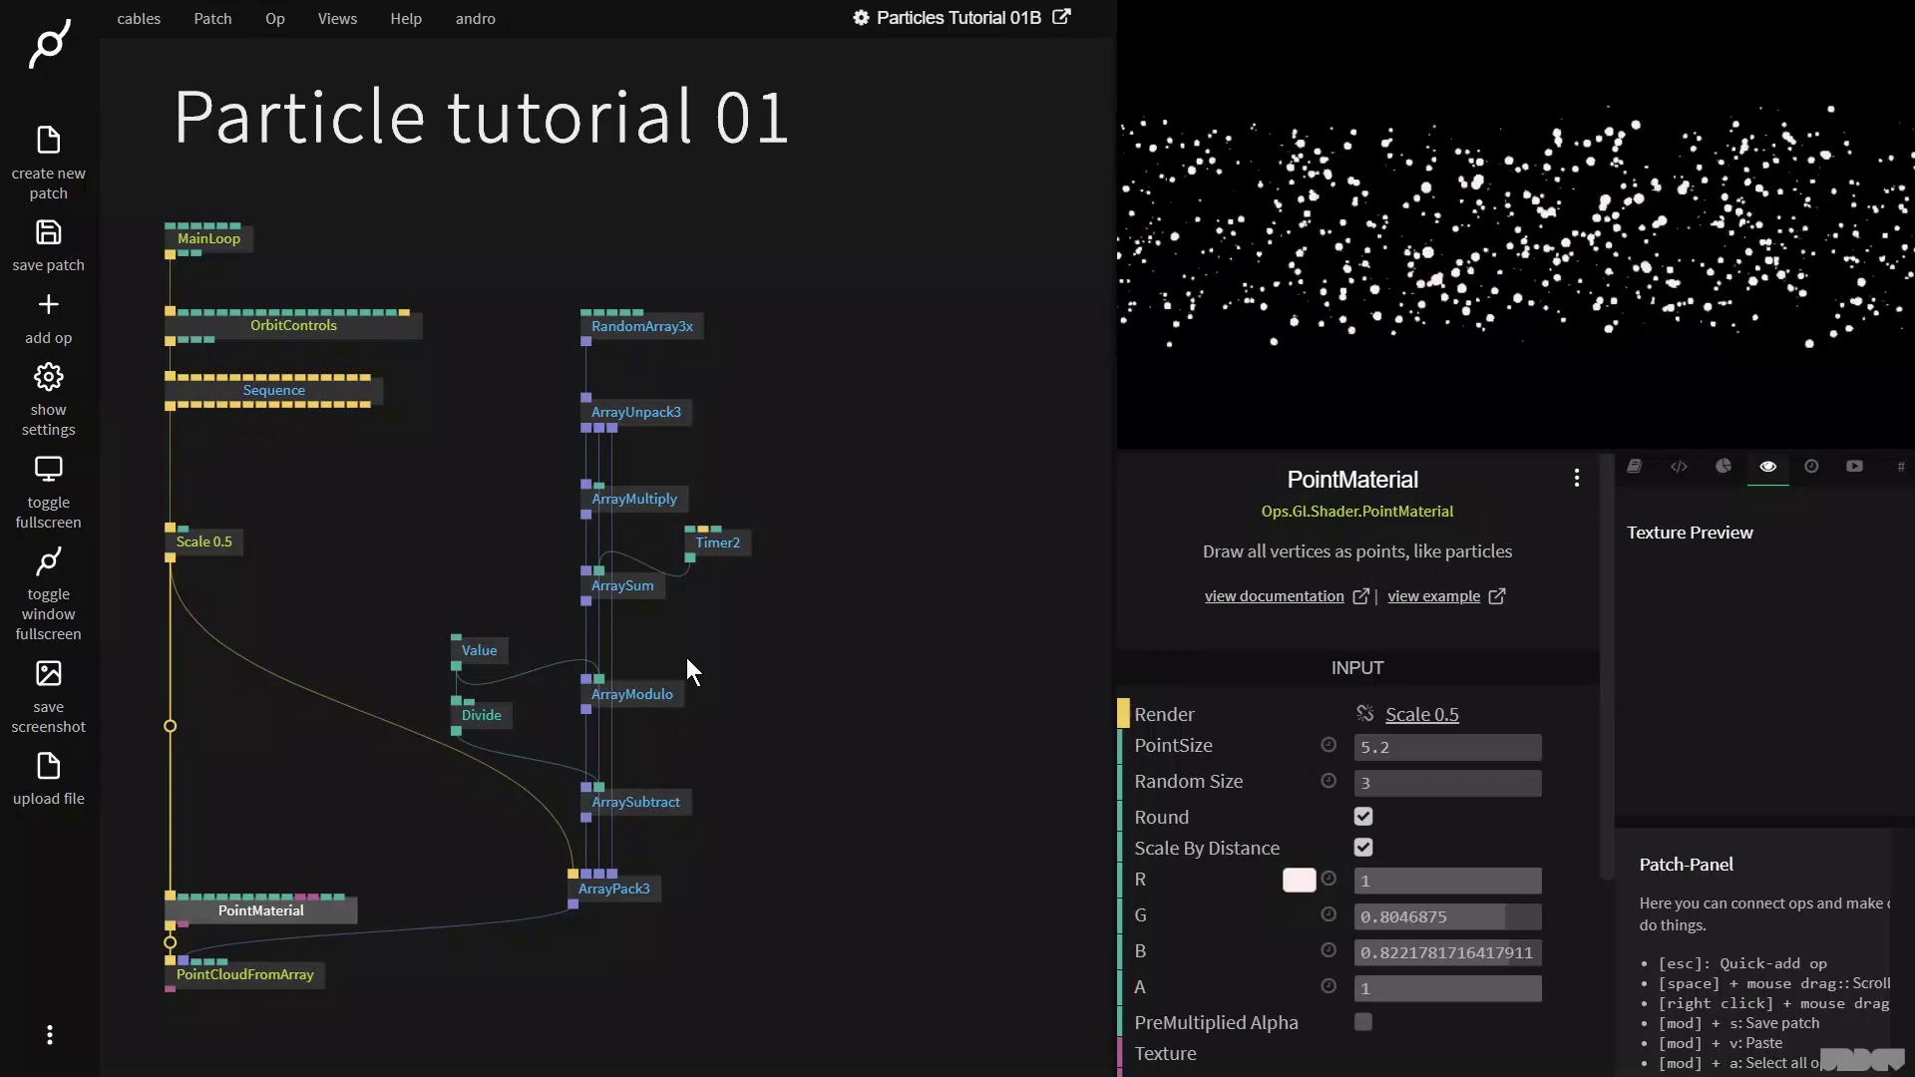
# Step: Move ArrayModulo and ArraySum lower, with Timer2 just above ArraySum
pyautogui.moveTo(634, 697); pyautogui.dragTo(641, 738)
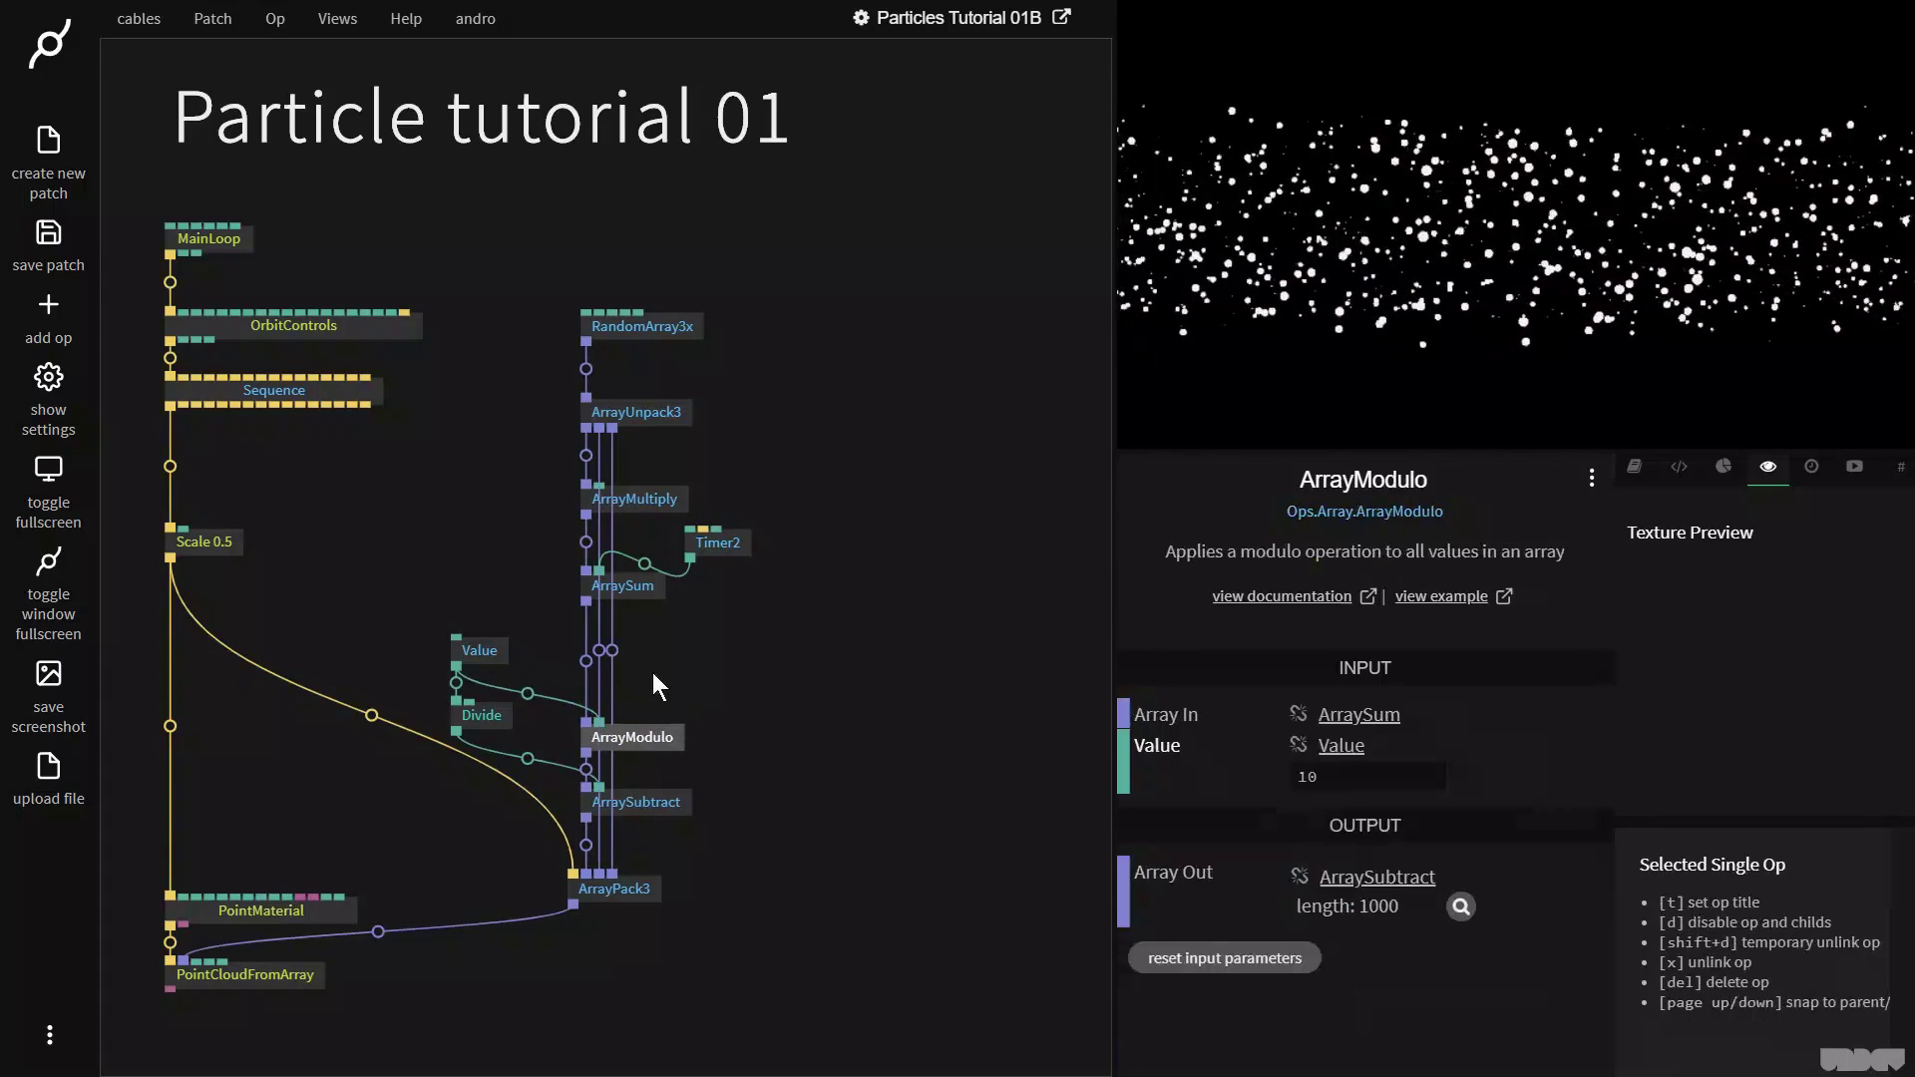
pyautogui.moveTo(632, 593); pyautogui.dragTo(635, 657)
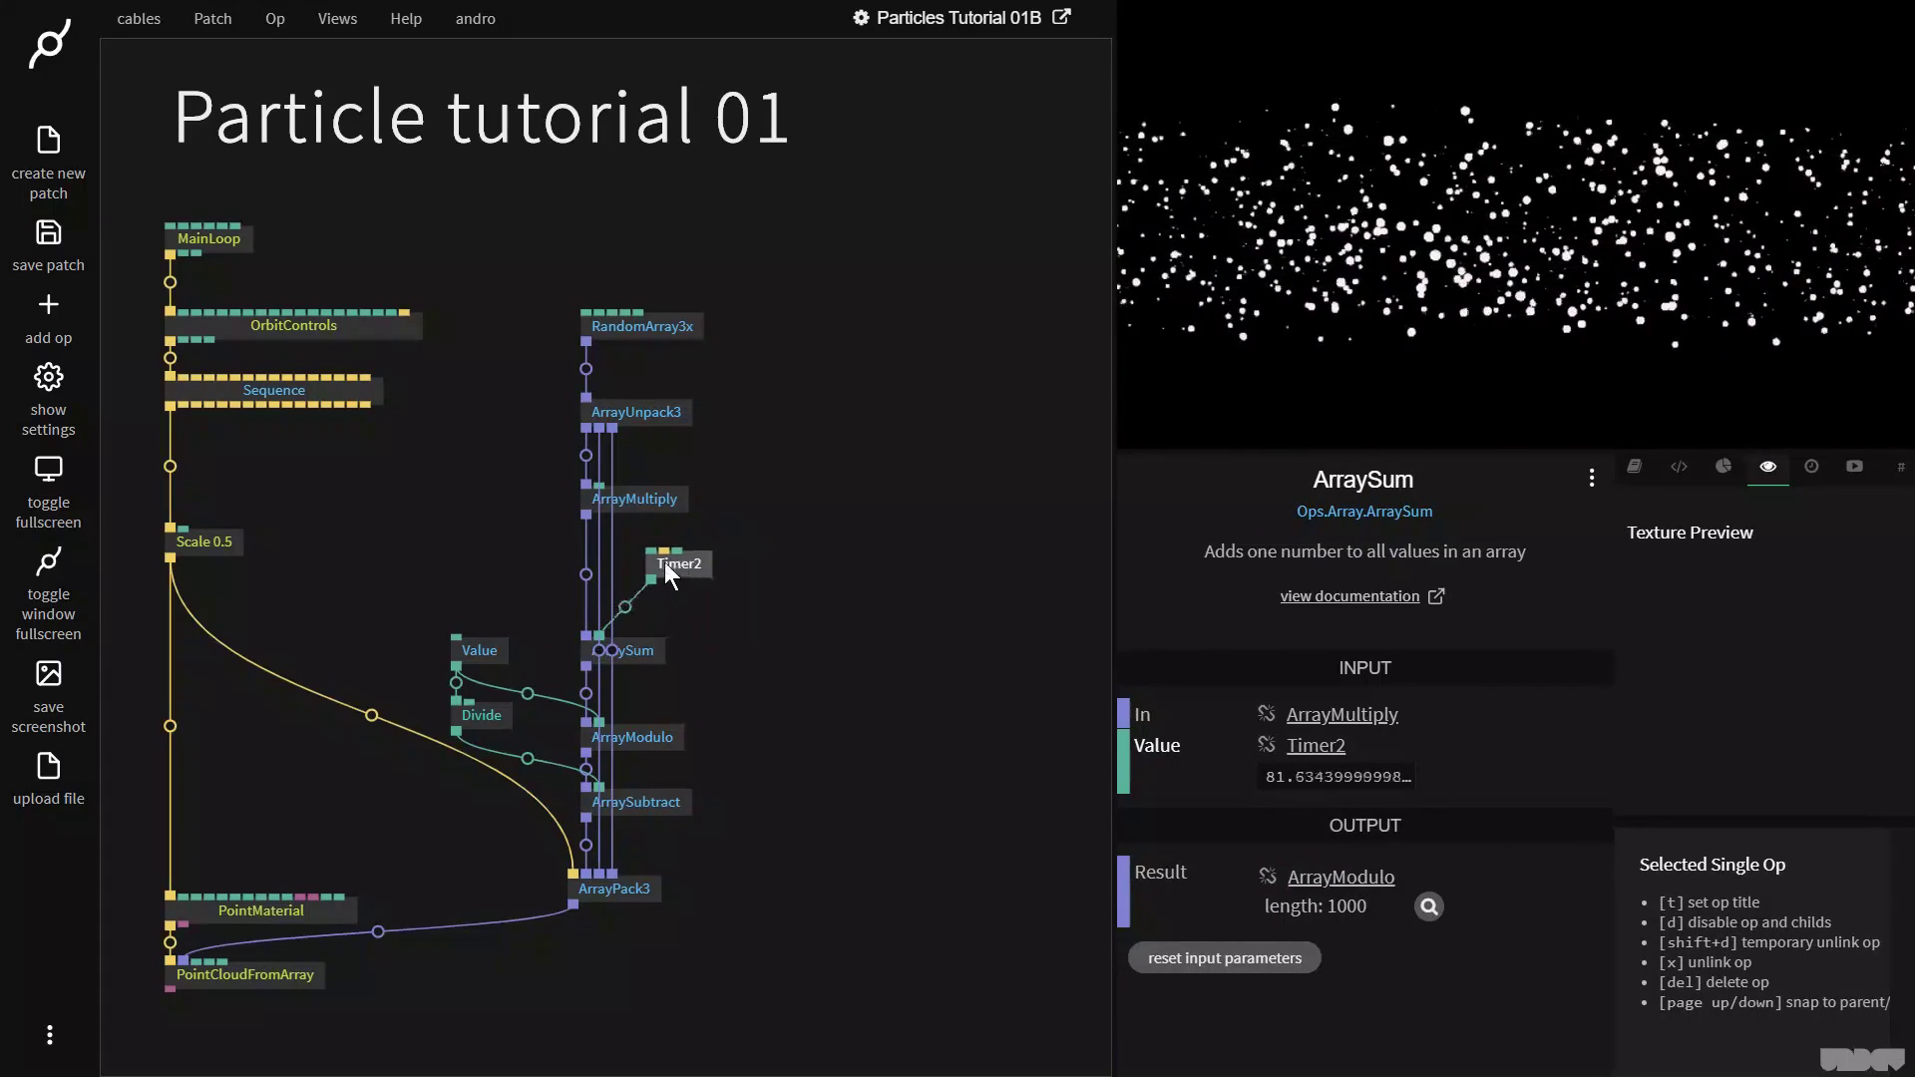
pyautogui.moveTo(636, 590); pyautogui.dragTo(630, 589)
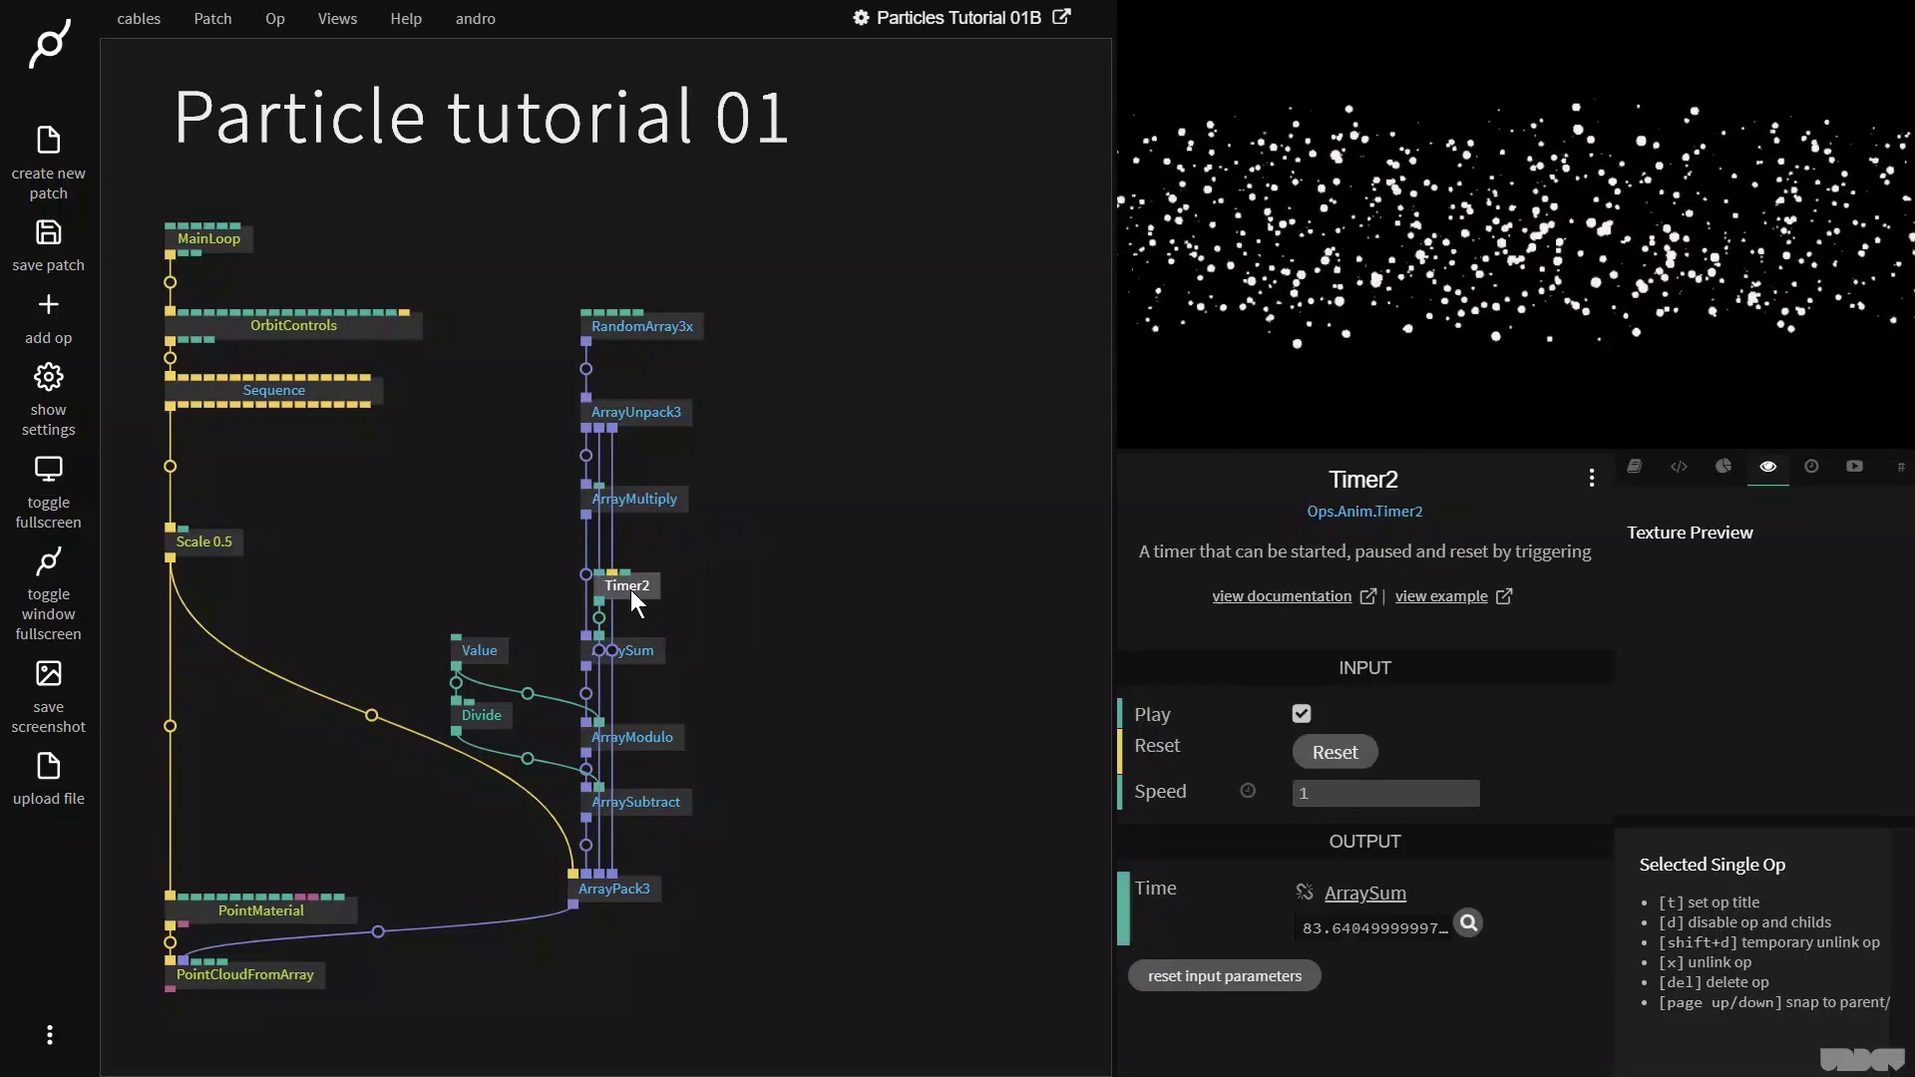
# Step: Add an ArrayLength op on RandomArray3x's output, reporting 3000
pyautogui.moveTo(588, 340); pyautogui.dragTo(792, 408)
pyautogui.write('arraylen')
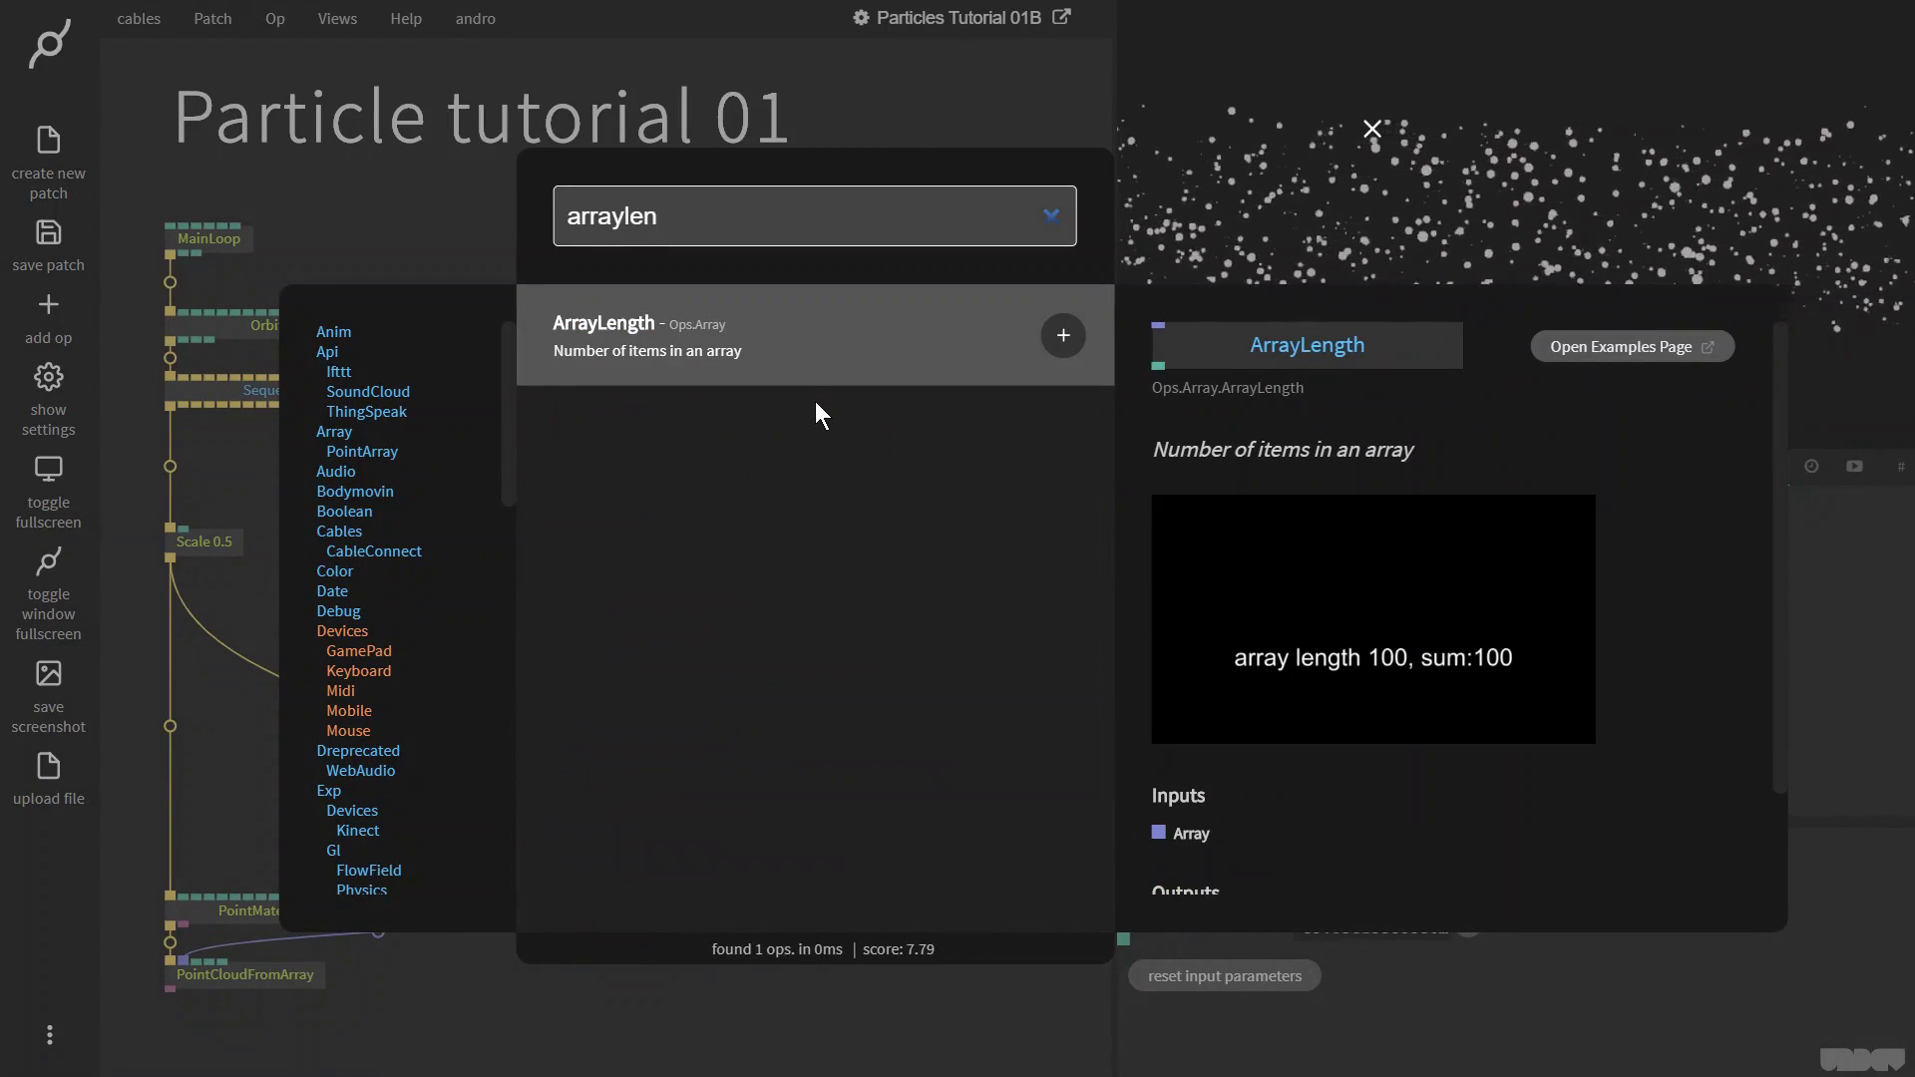
pyautogui.press('Return')
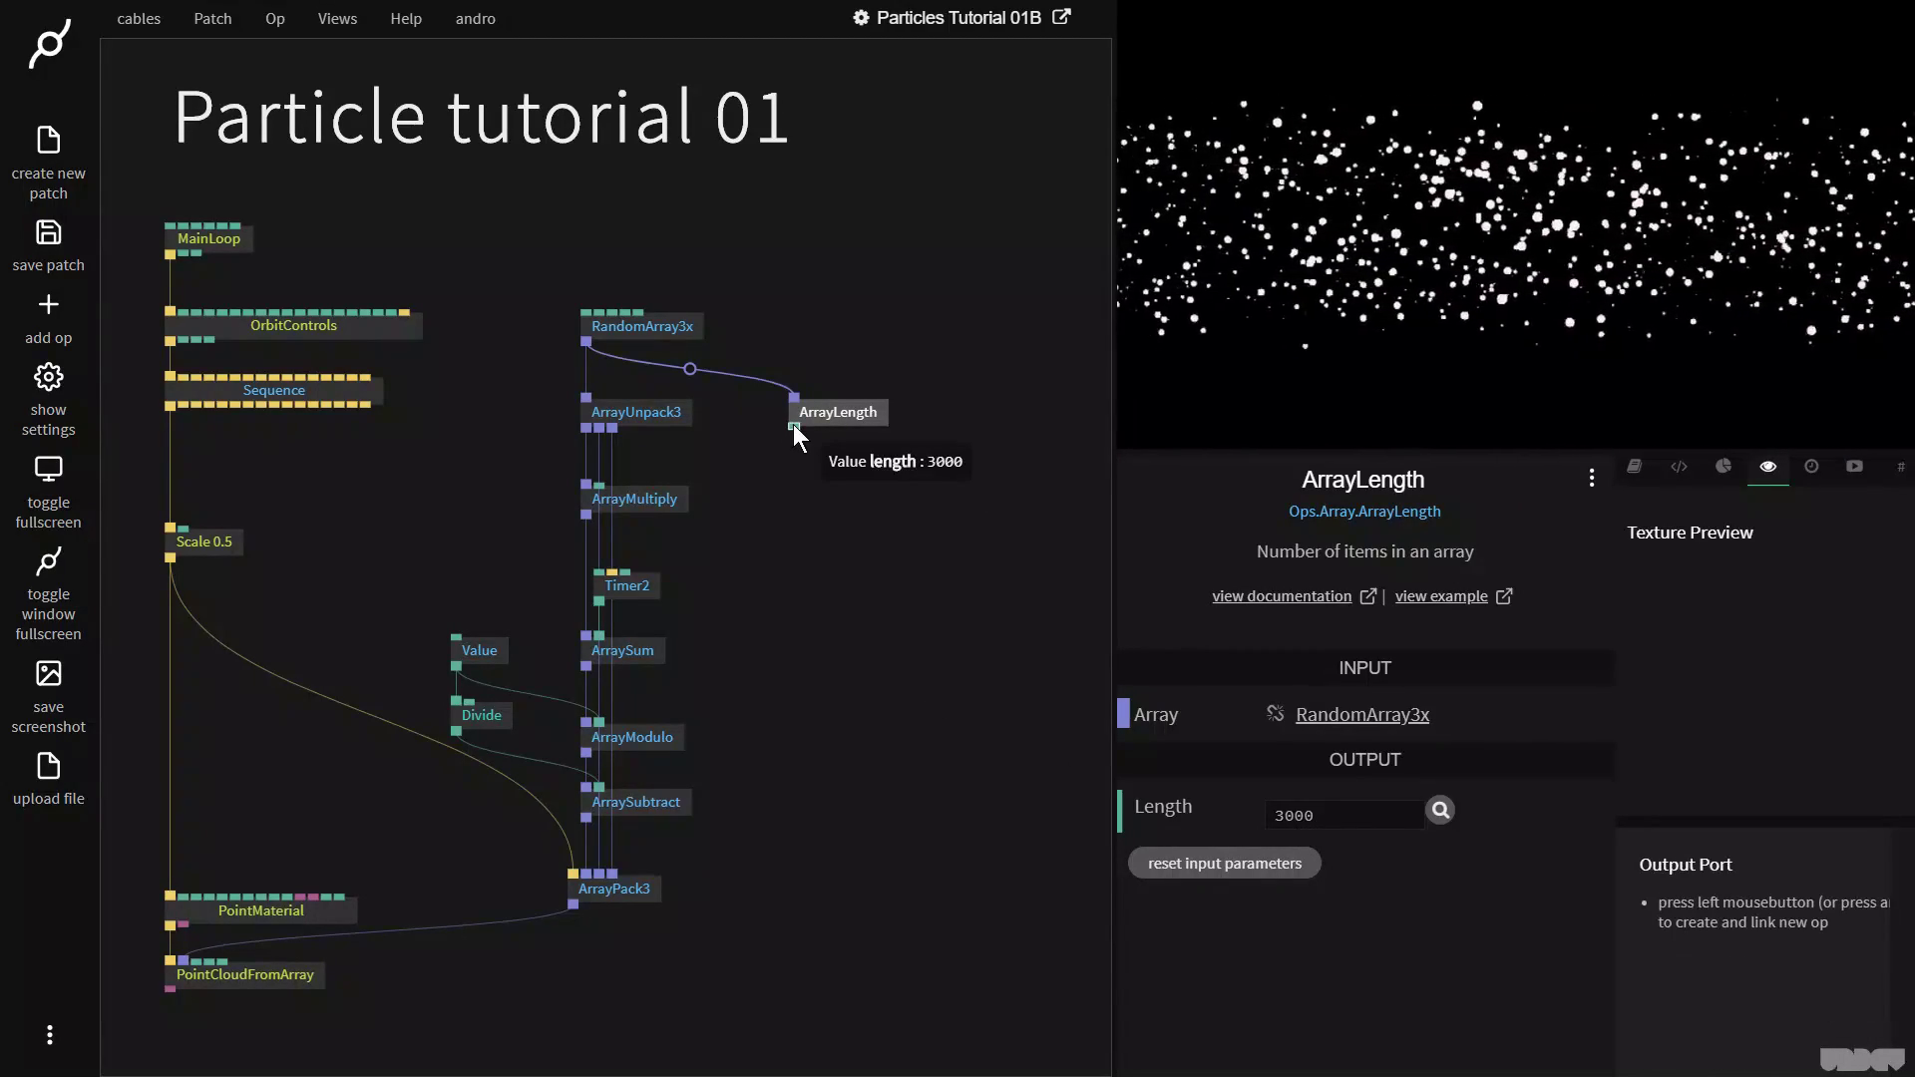
# Step: Add a Divide op titled 'Divide by 3' under ArrayLength, with Number2 set to 3
pyautogui.moveTo(793, 425); pyautogui.dragTo(888, 463)
pyautogui.write('divide')
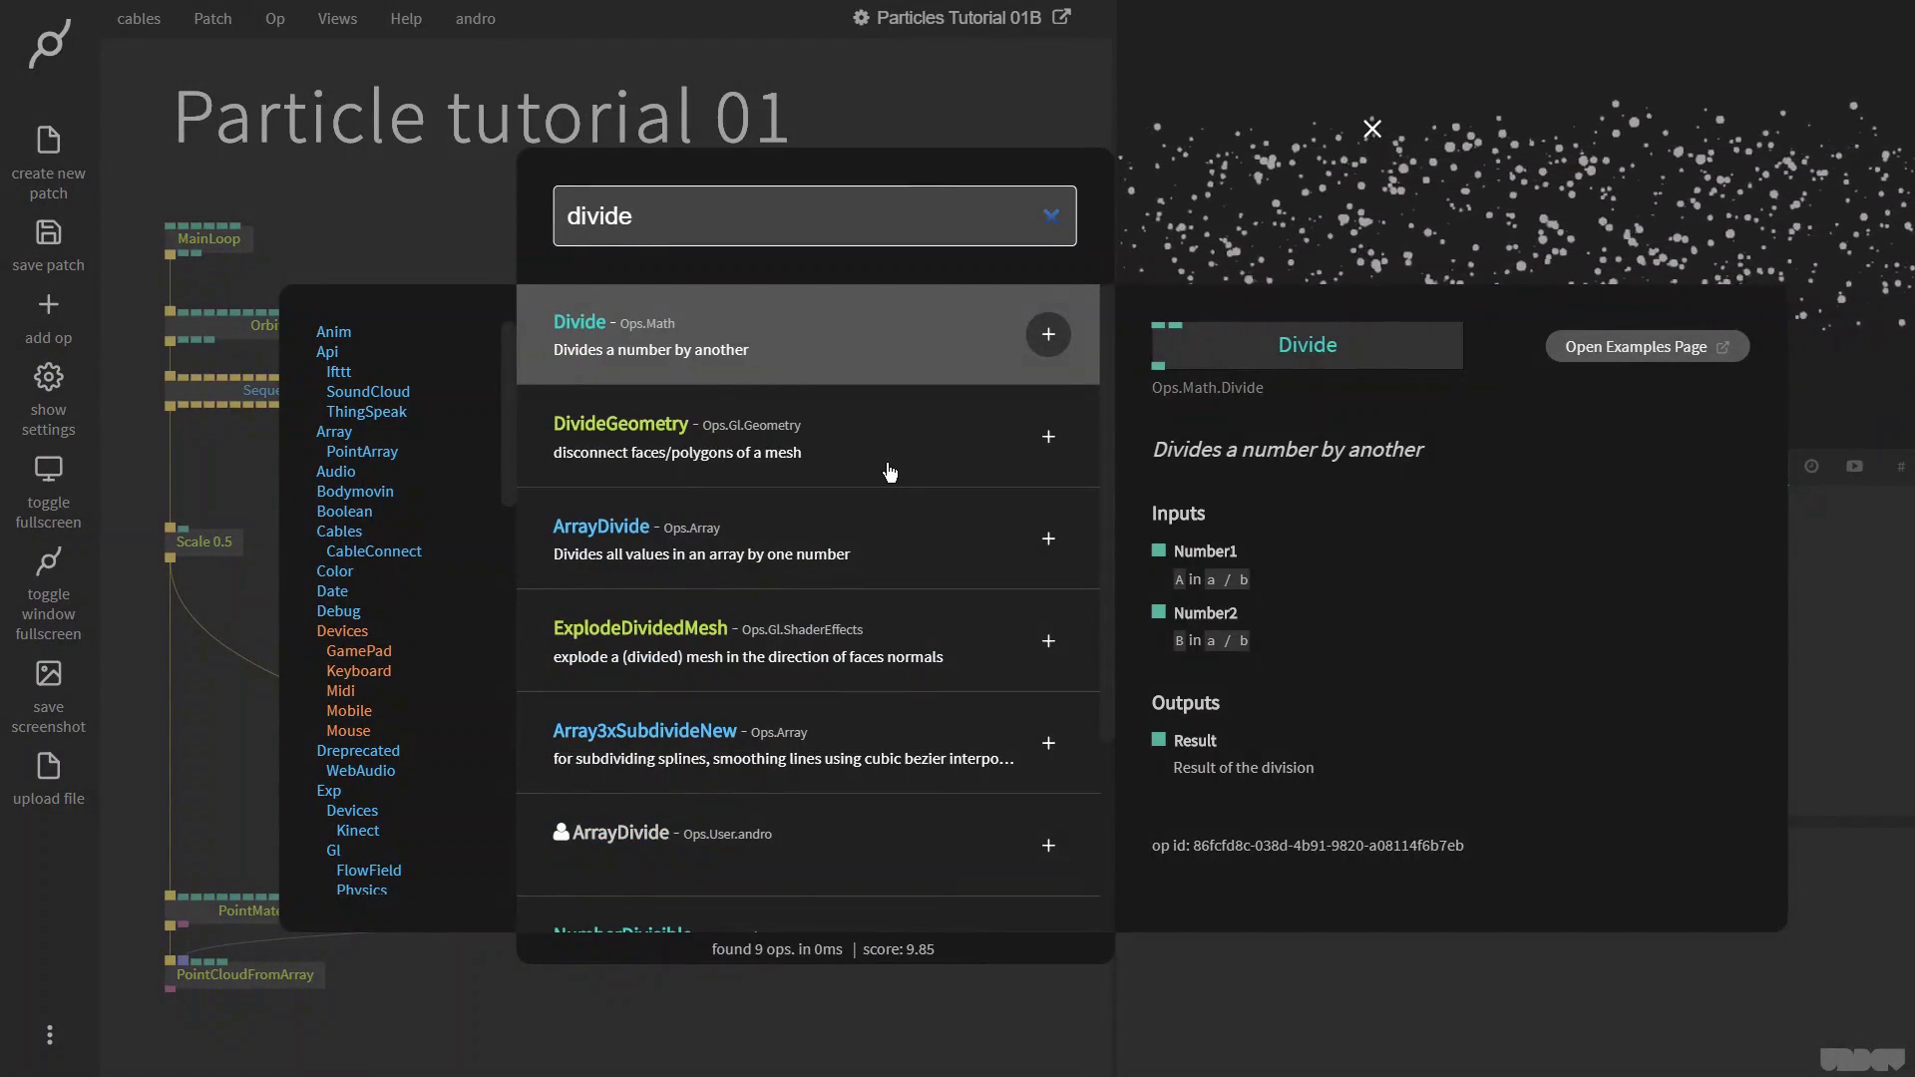
pyautogui.press('Return')
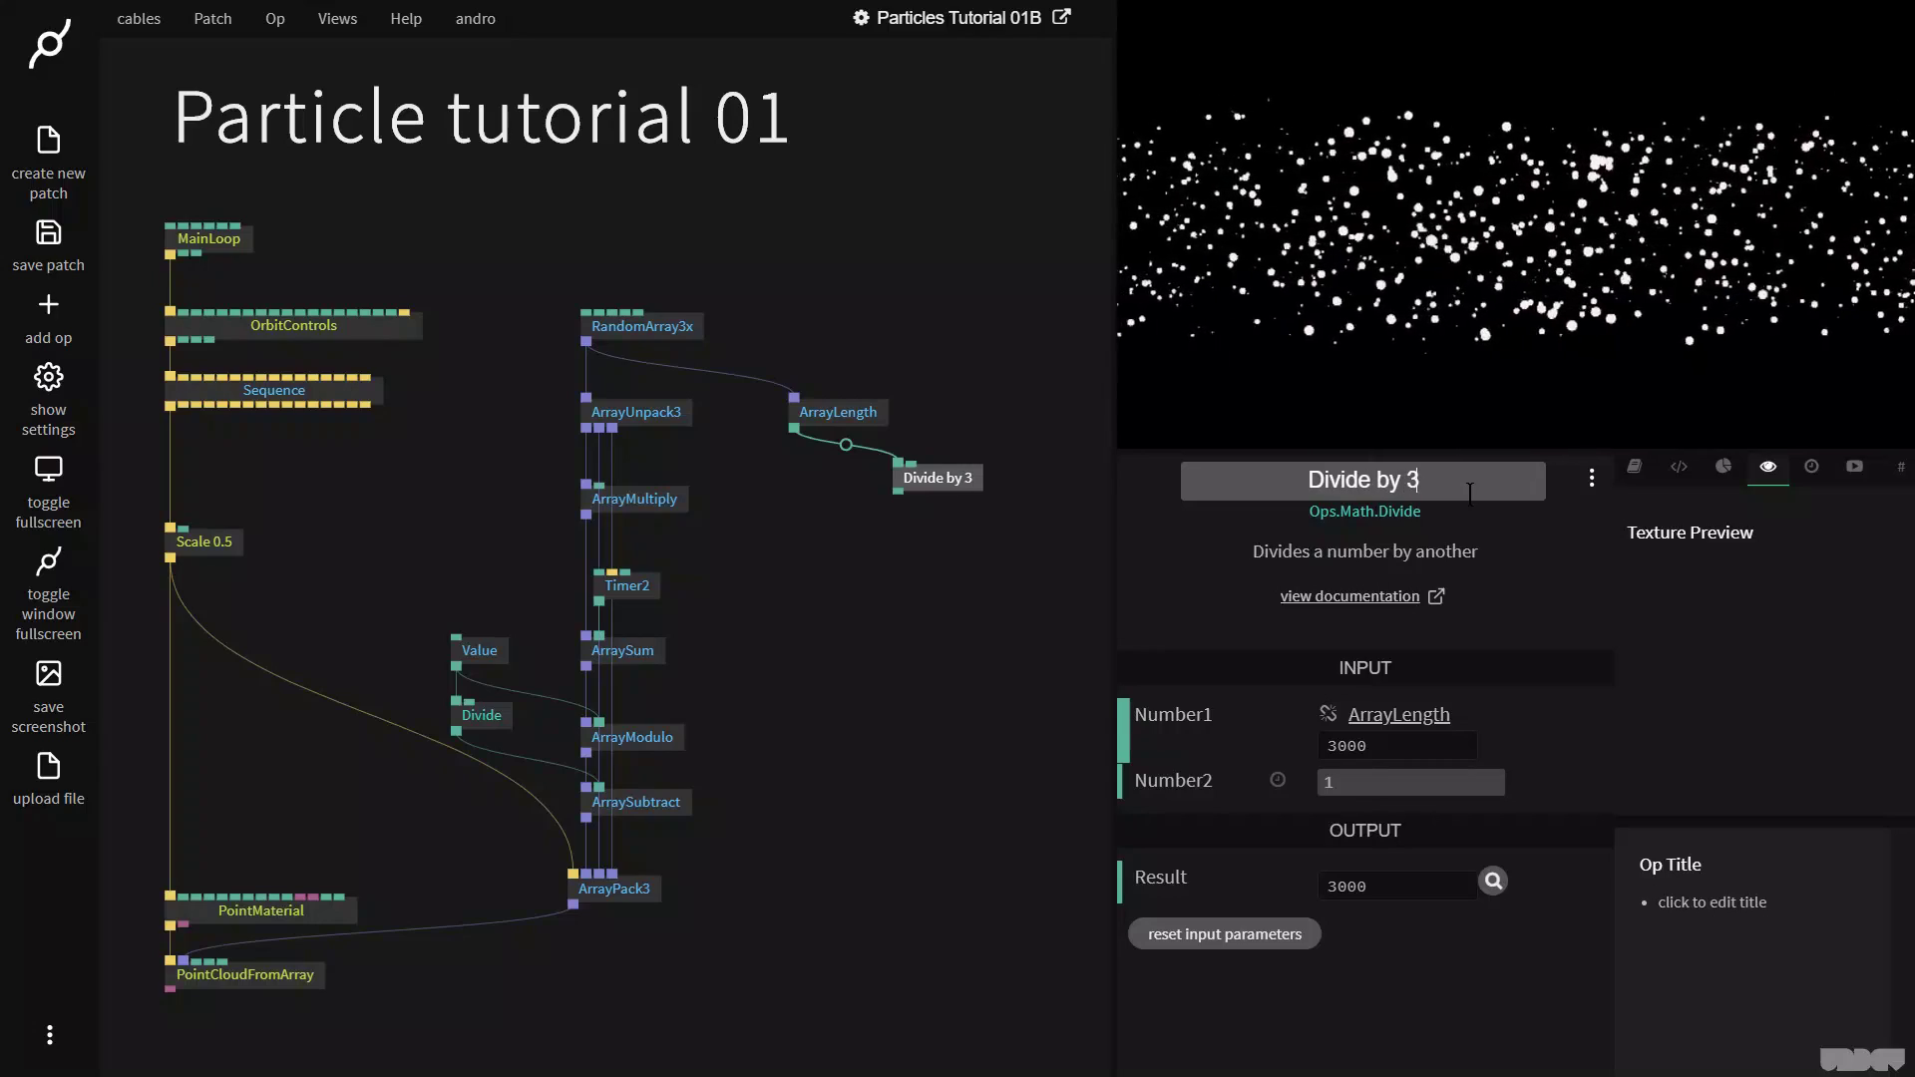
pyautogui.press('Return')
pyautogui.moveTo(949, 474); pyautogui.dragTo(834, 468)
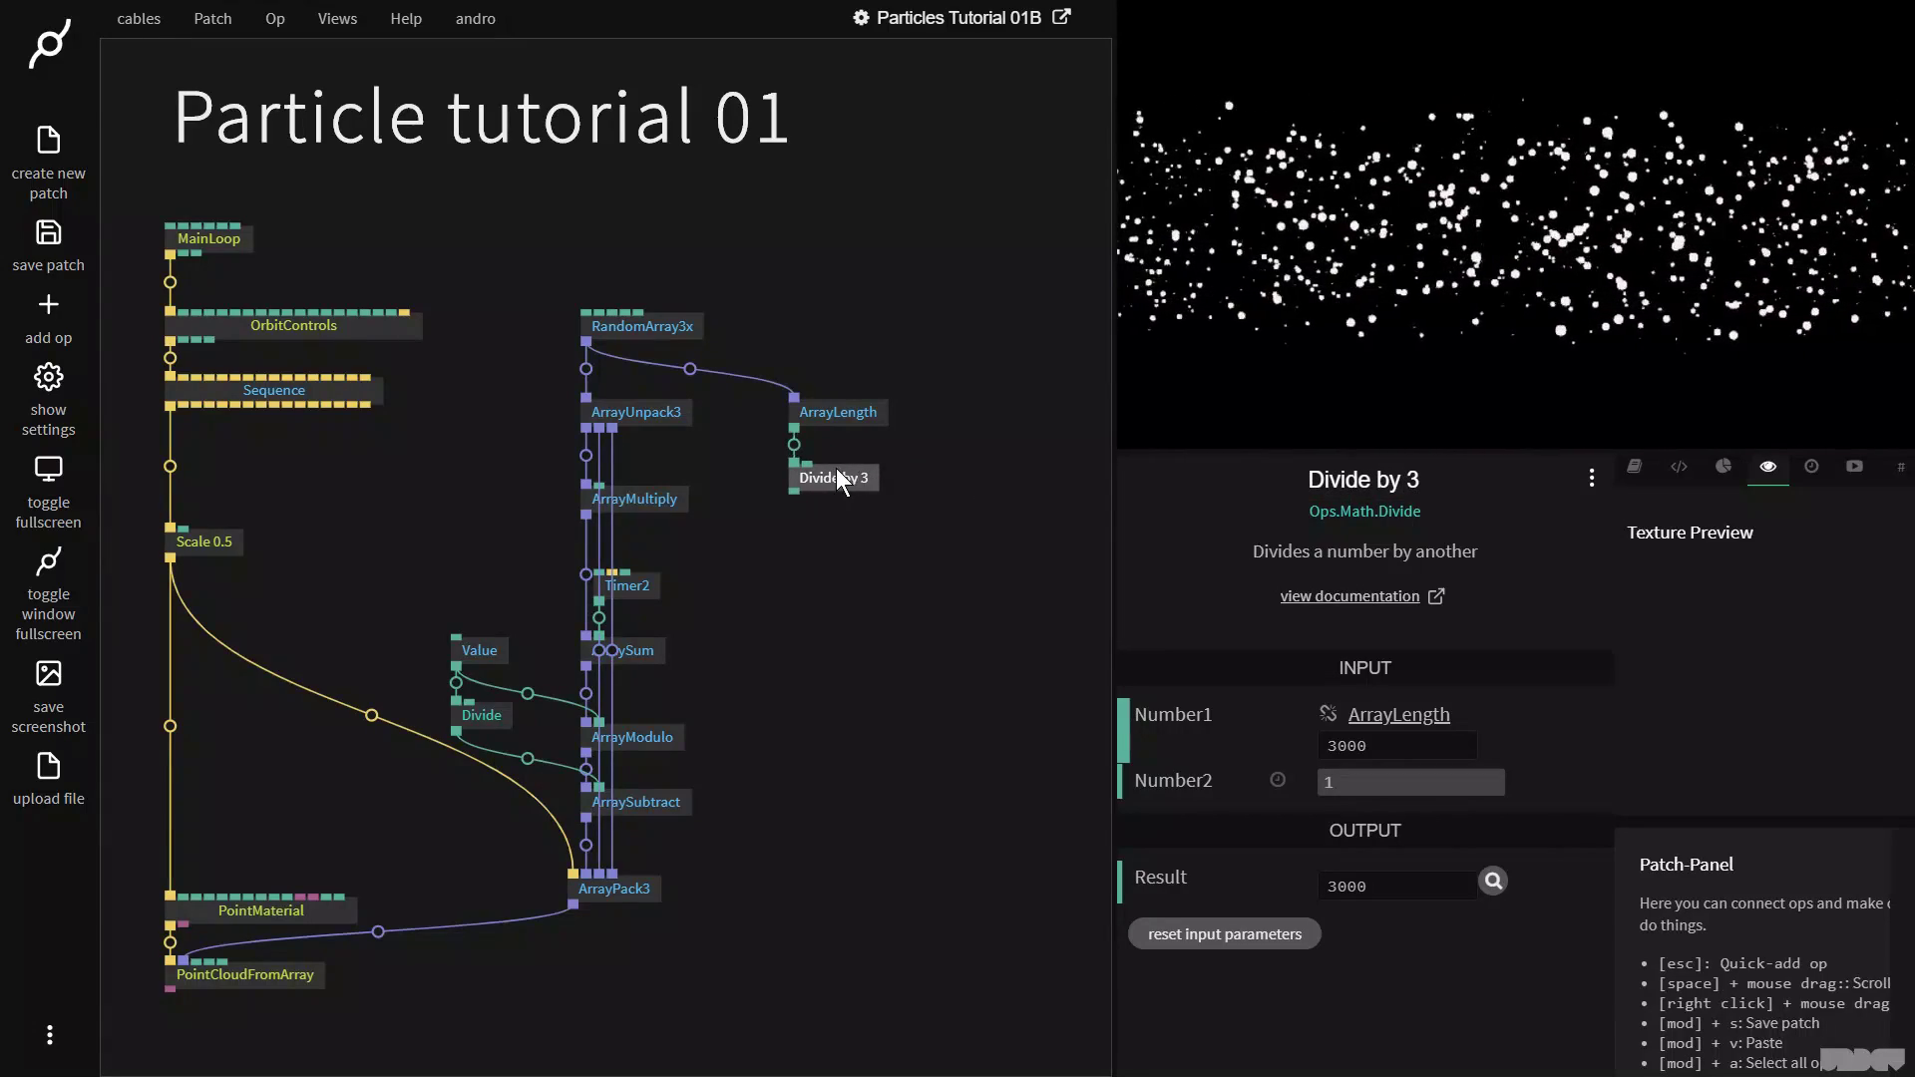
pyautogui.click(1440, 780)
pyautogui.write('3')
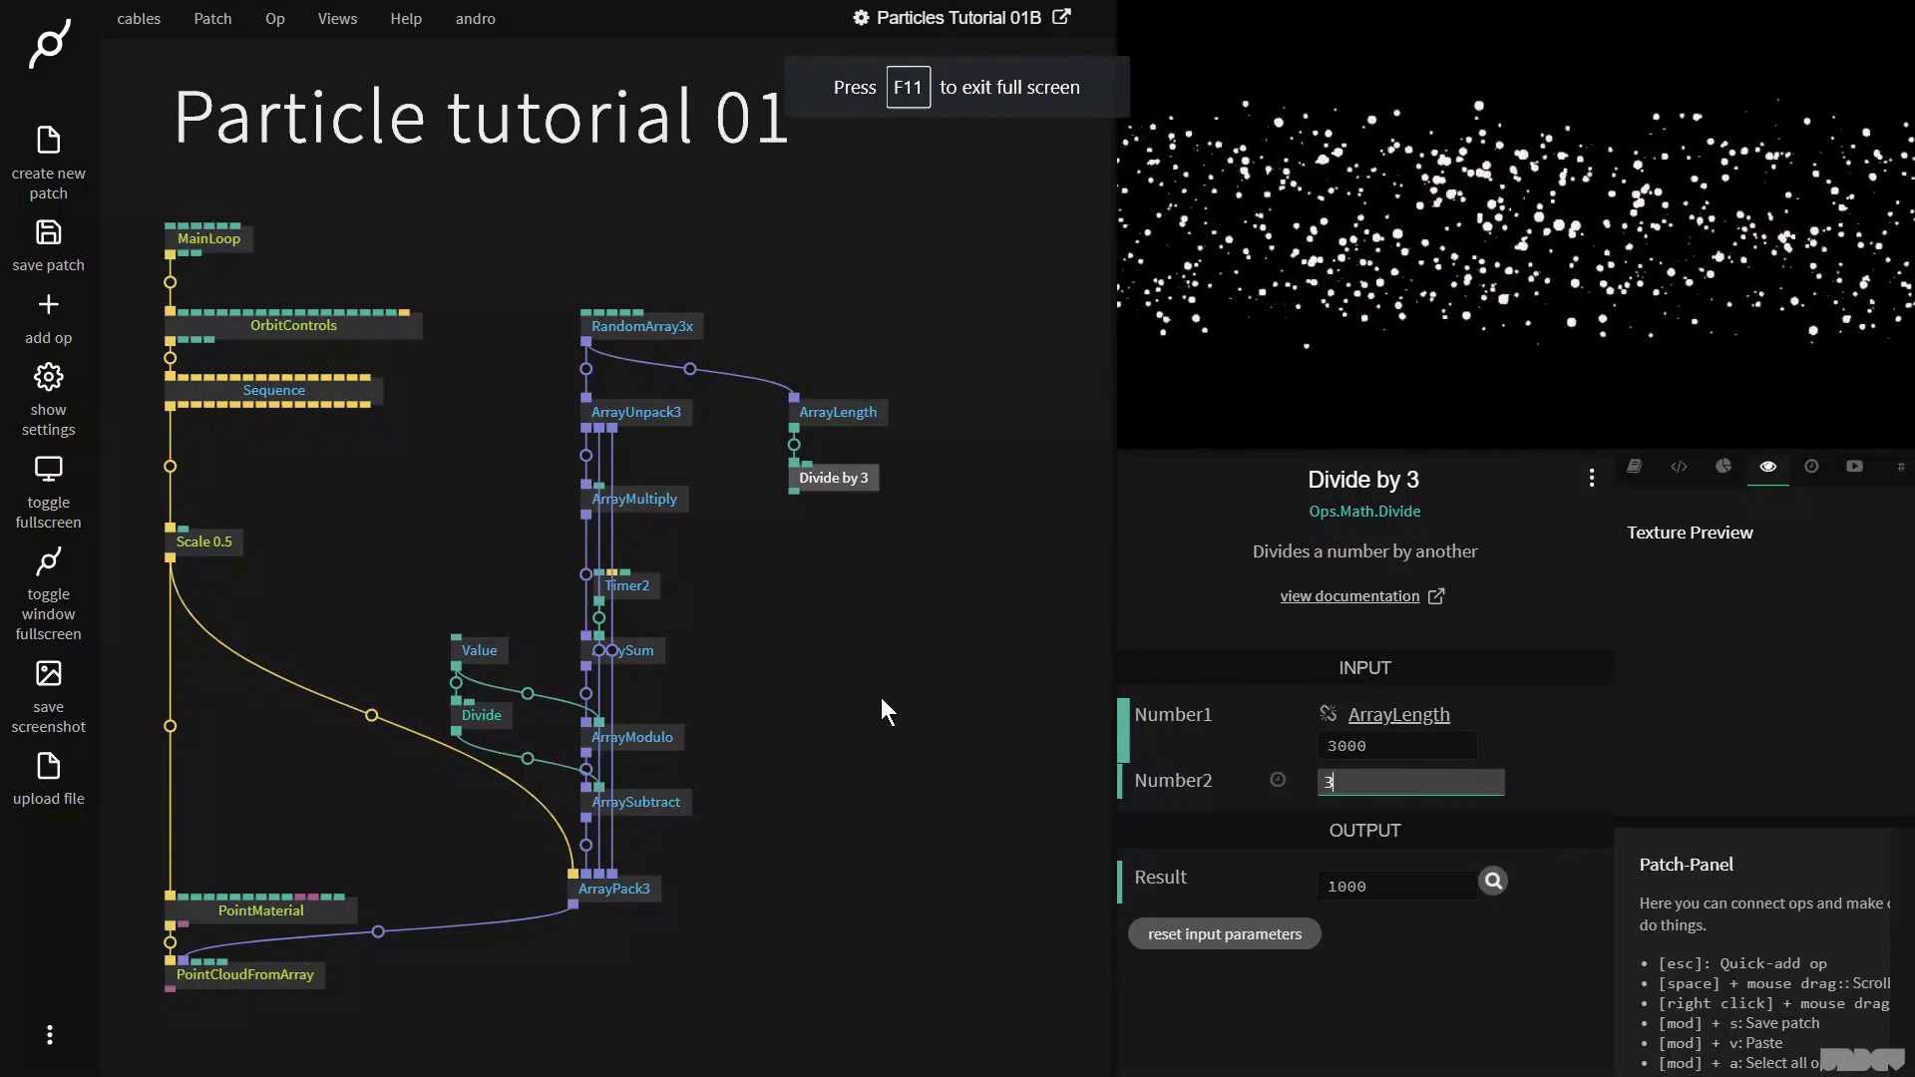
pyautogui.click(882, 698)
# Step: Feed Divide by 3 into a new ContinuousNumberArray producing 1000 values
pyautogui.moveTo(795, 492); pyautogui.dragTo(821, 539)
pyautogui.write('cont')
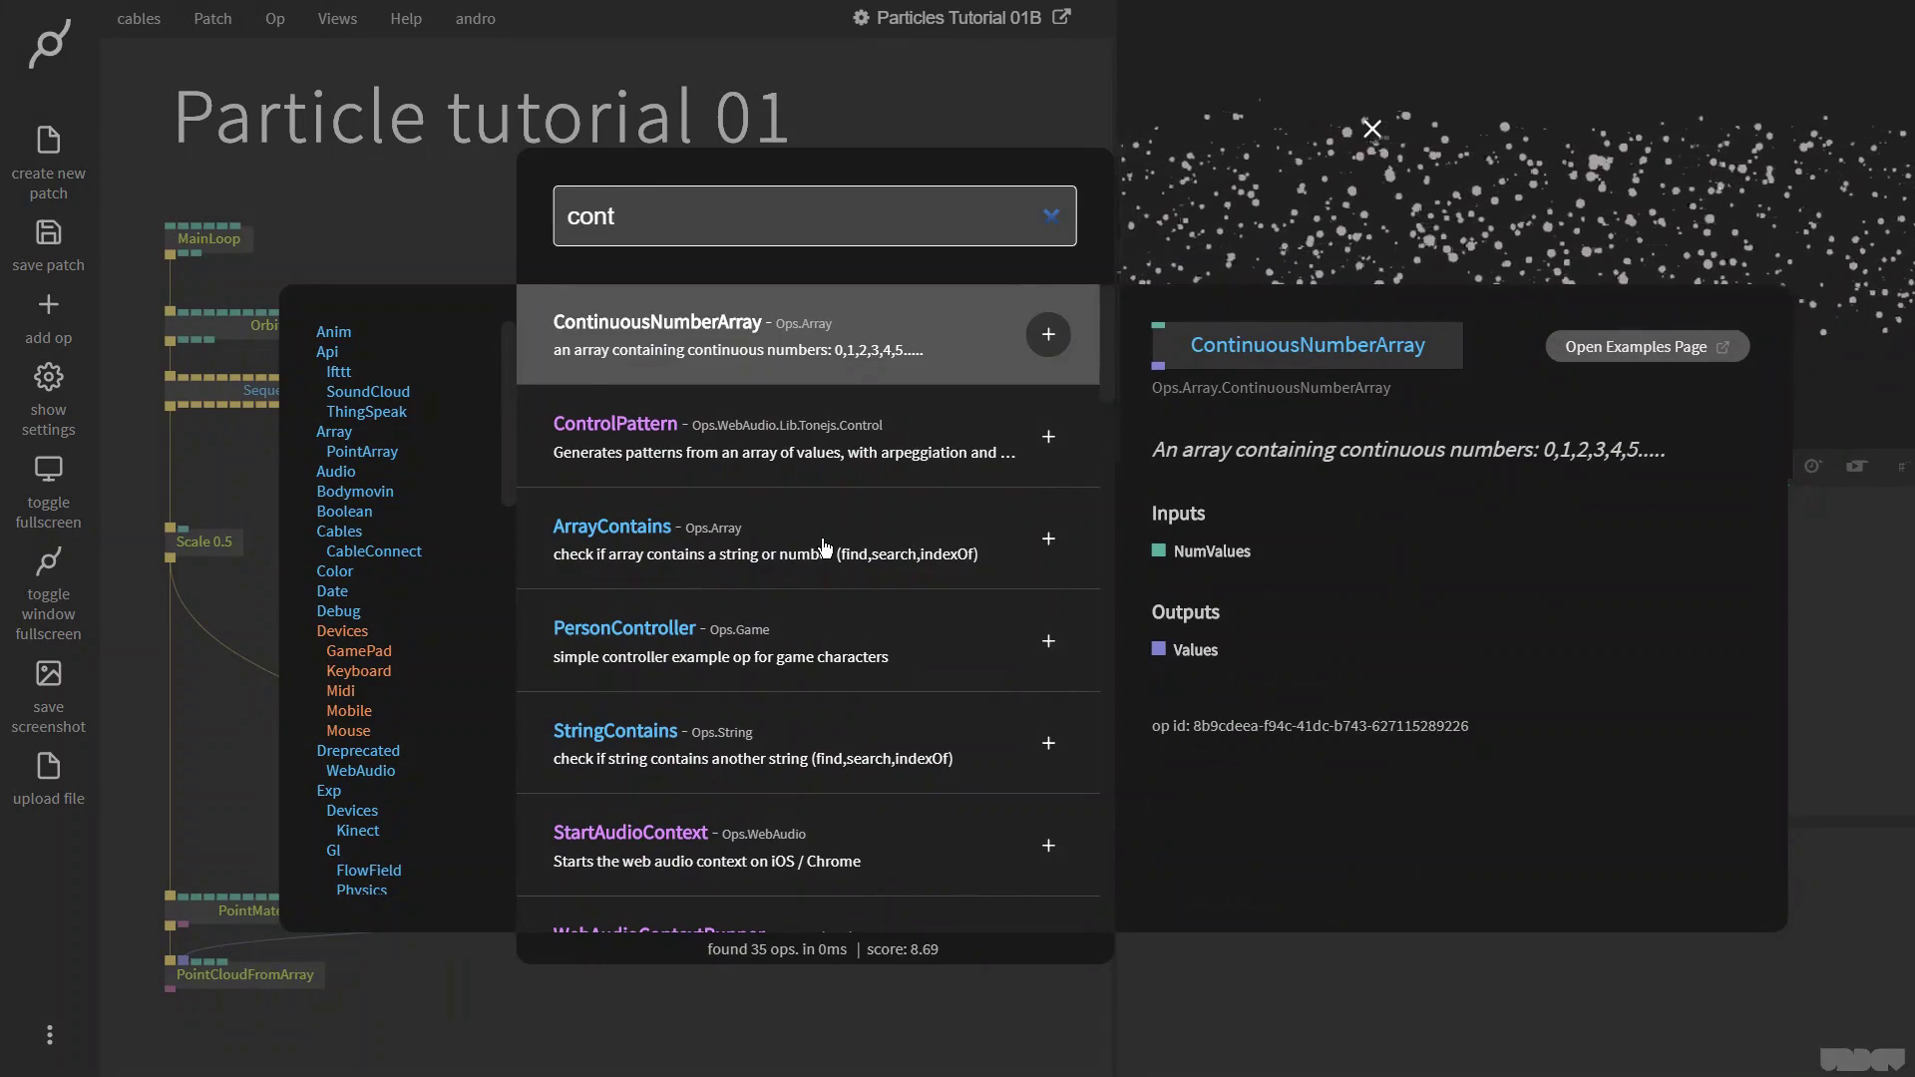
pyautogui.press('Return')
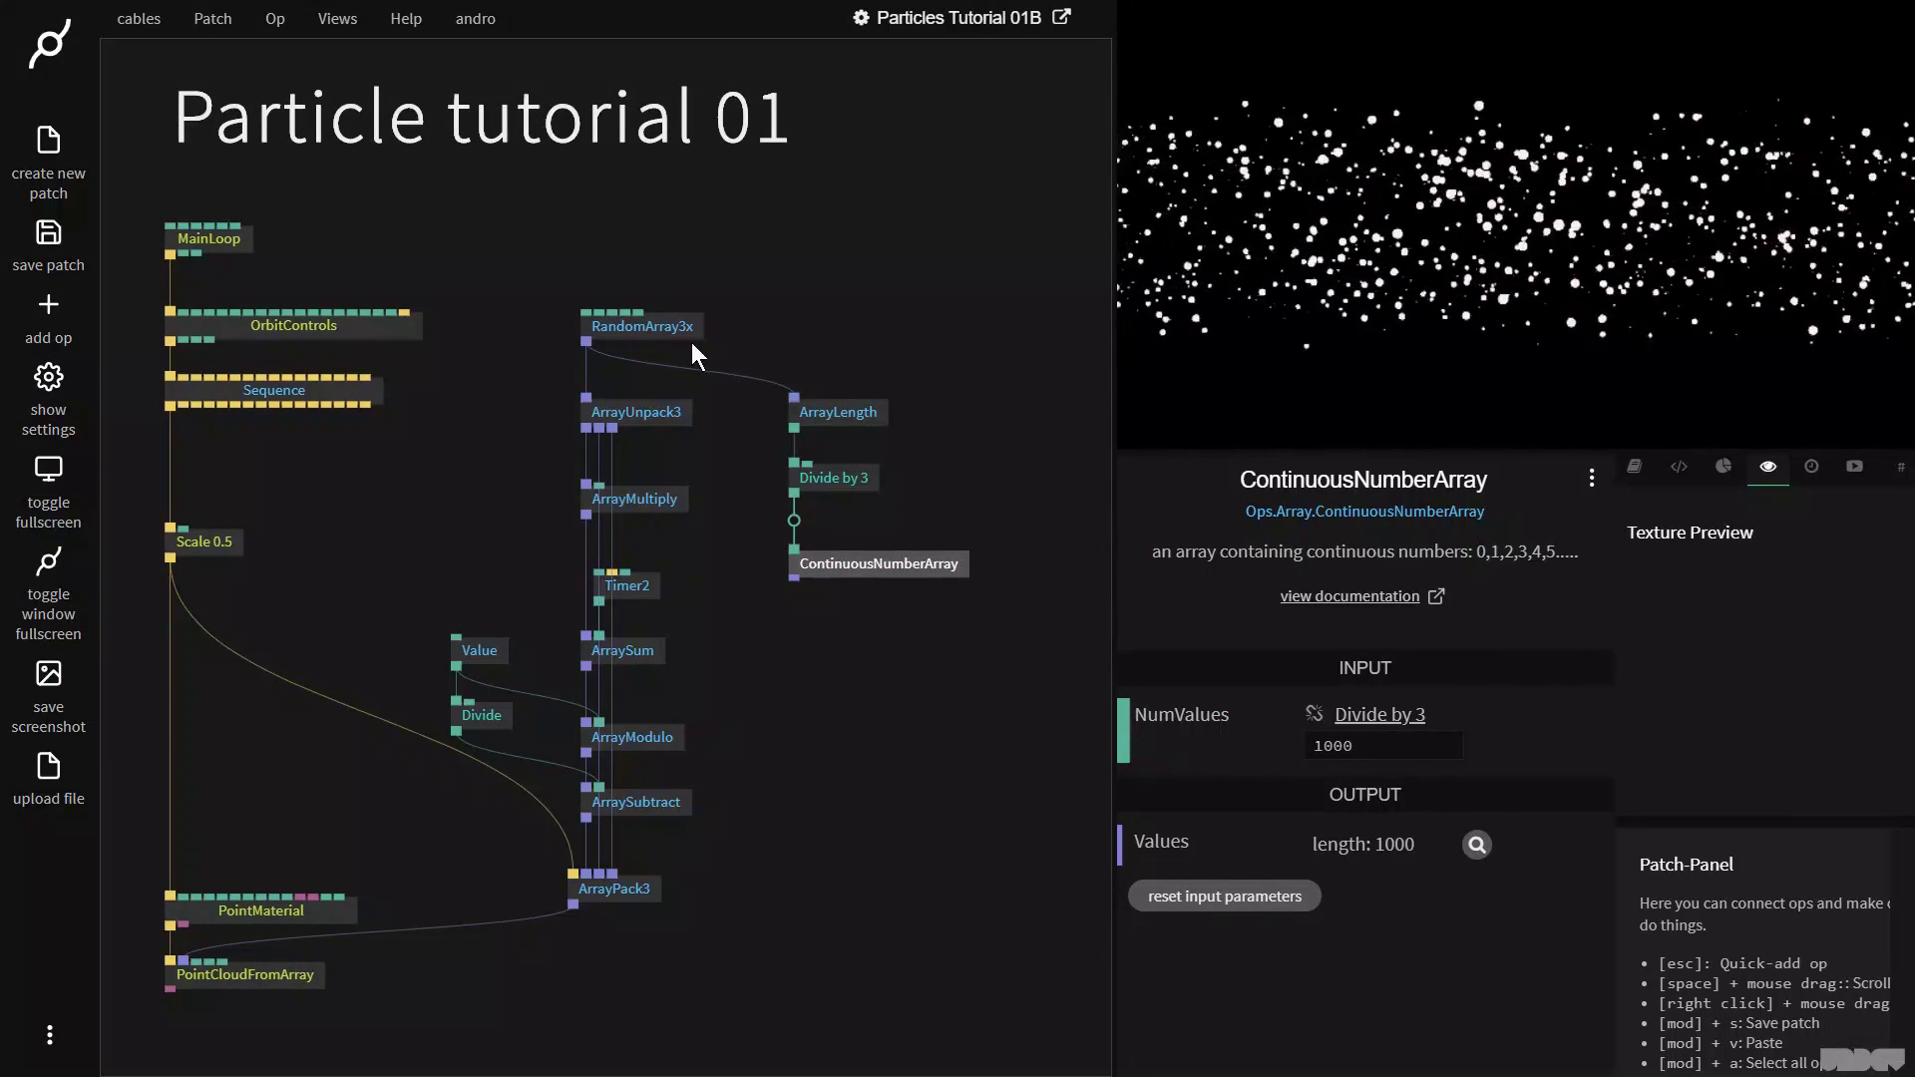
pyautogui.click(660, 331)
pyautogui.click(793, 417)
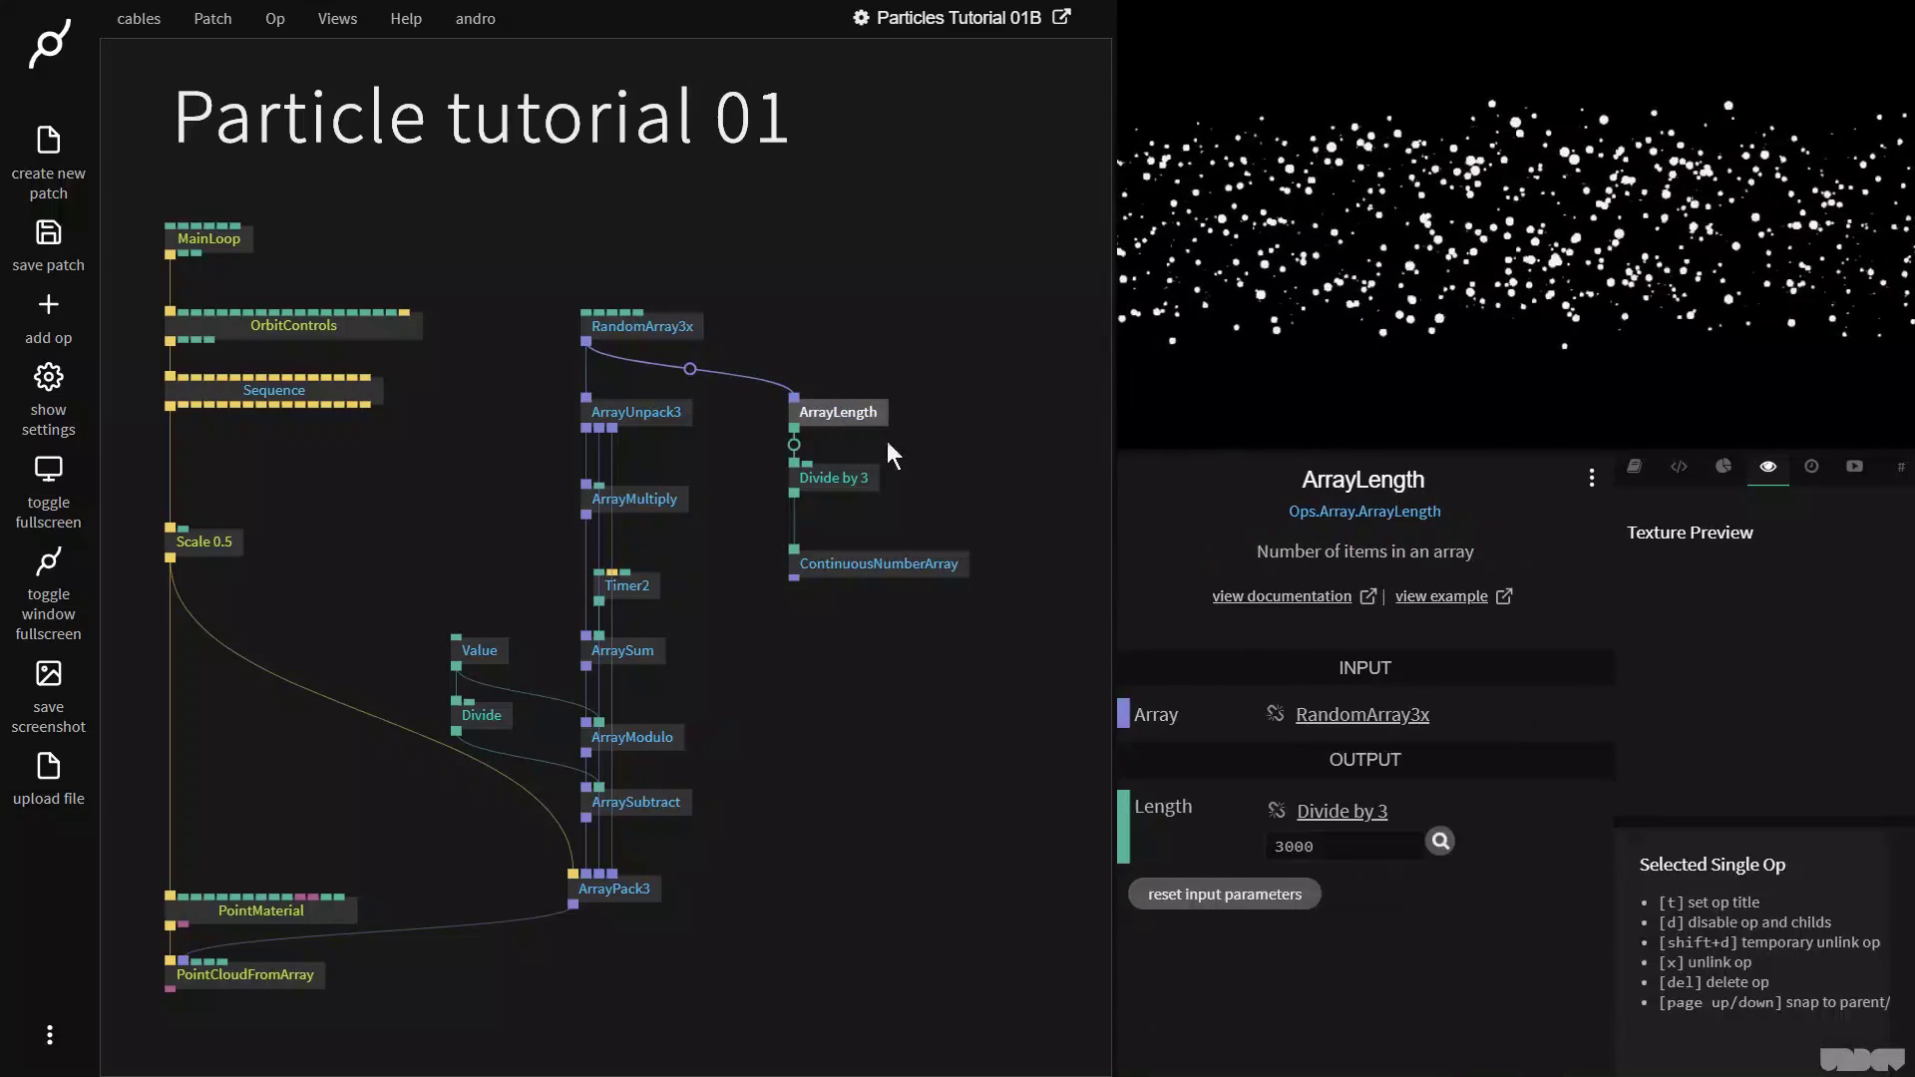
pyautogui.click(888, 584)
pyautogui.click(880, 565)
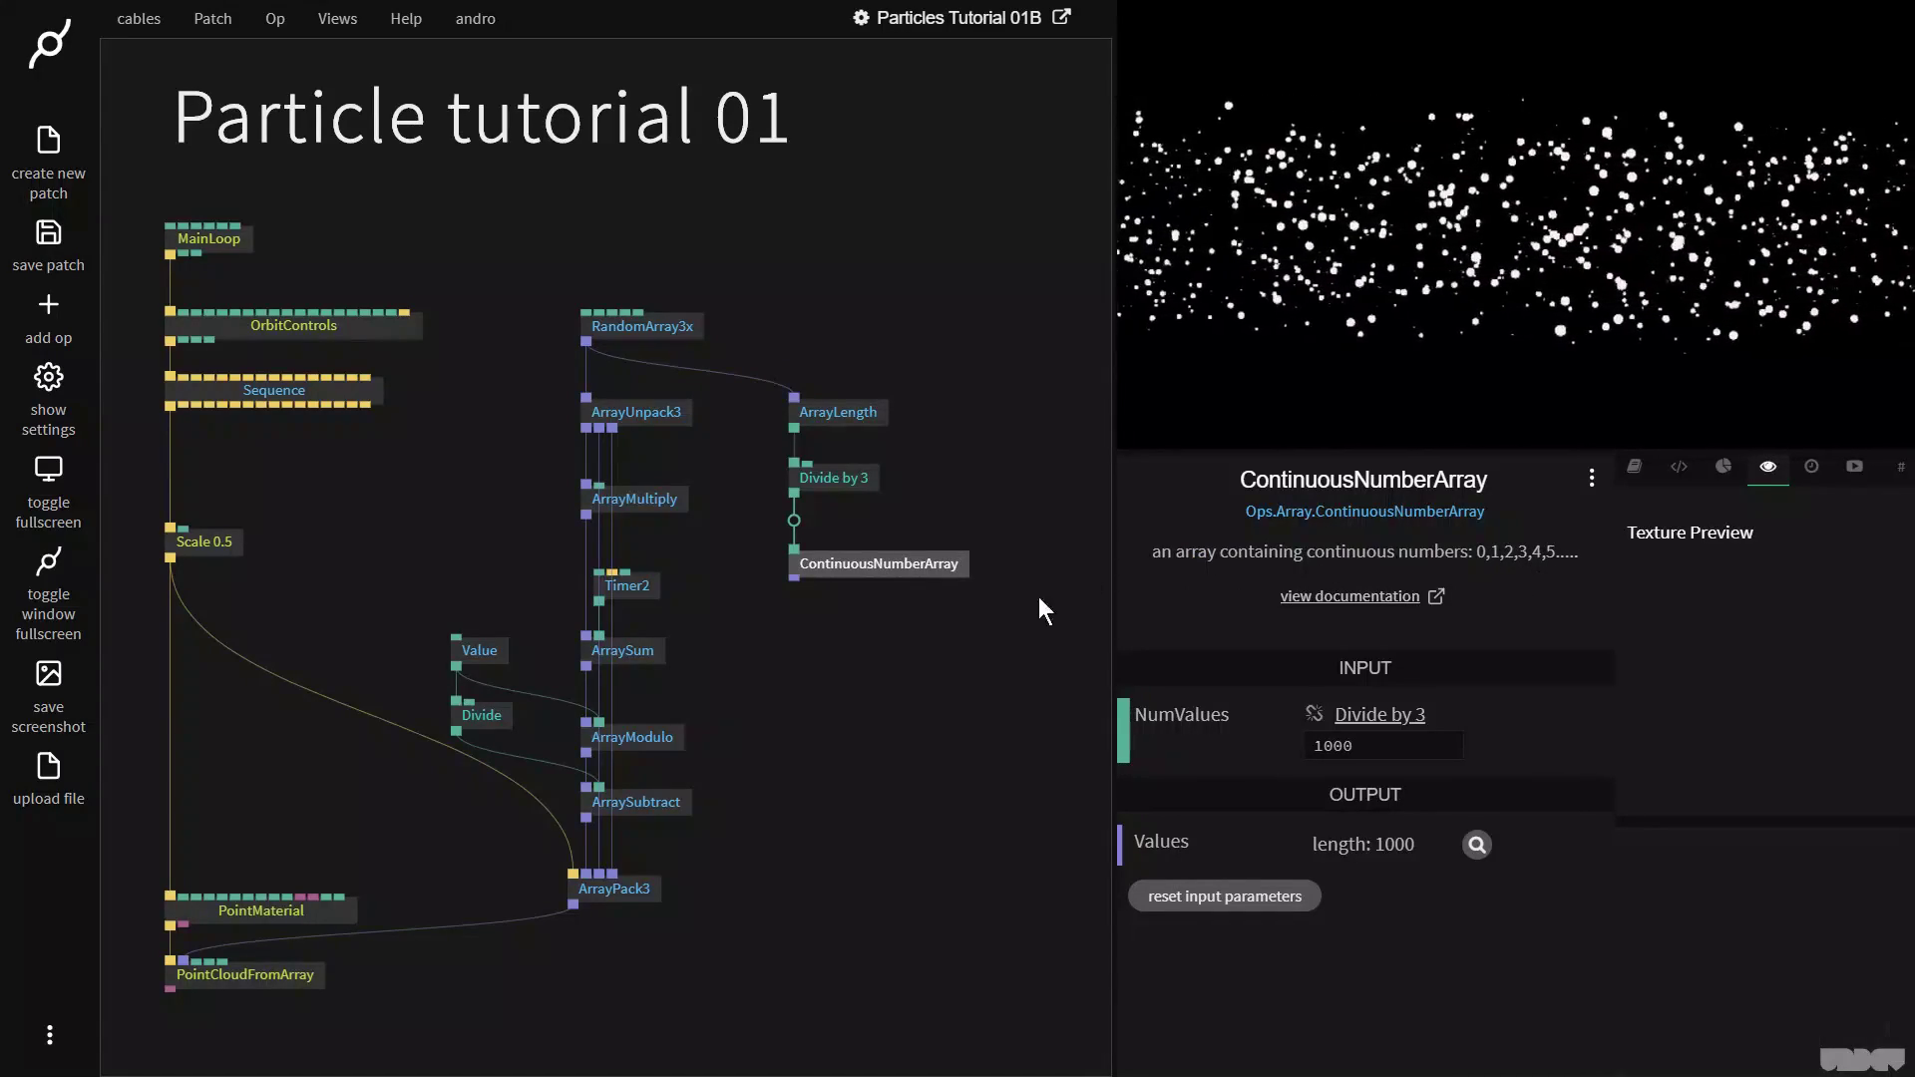
# Step: Add an ArrayMultiply with value 0.01 below ContinuousNumberArray
pyautogui.moveTo(795, 577); pyautogui.dragTo(815, 627)
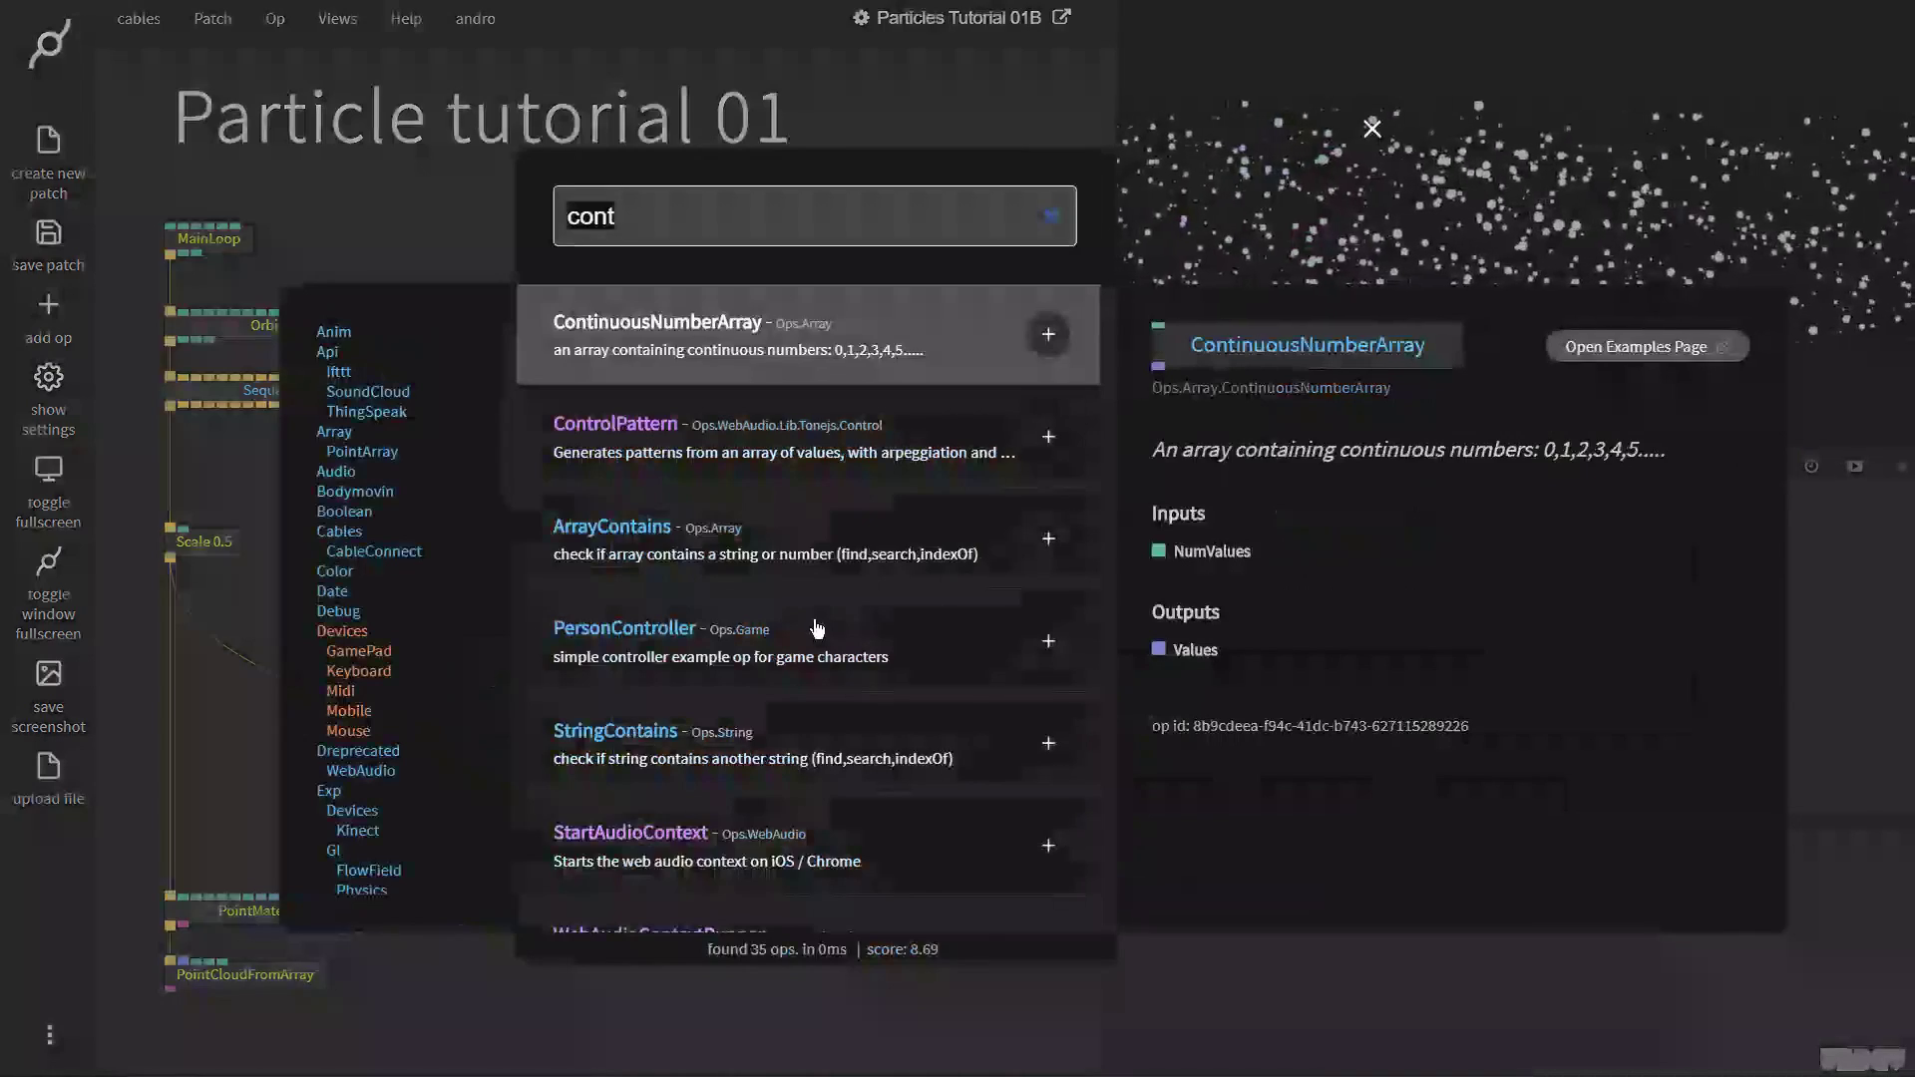
pyautogui.write('array')
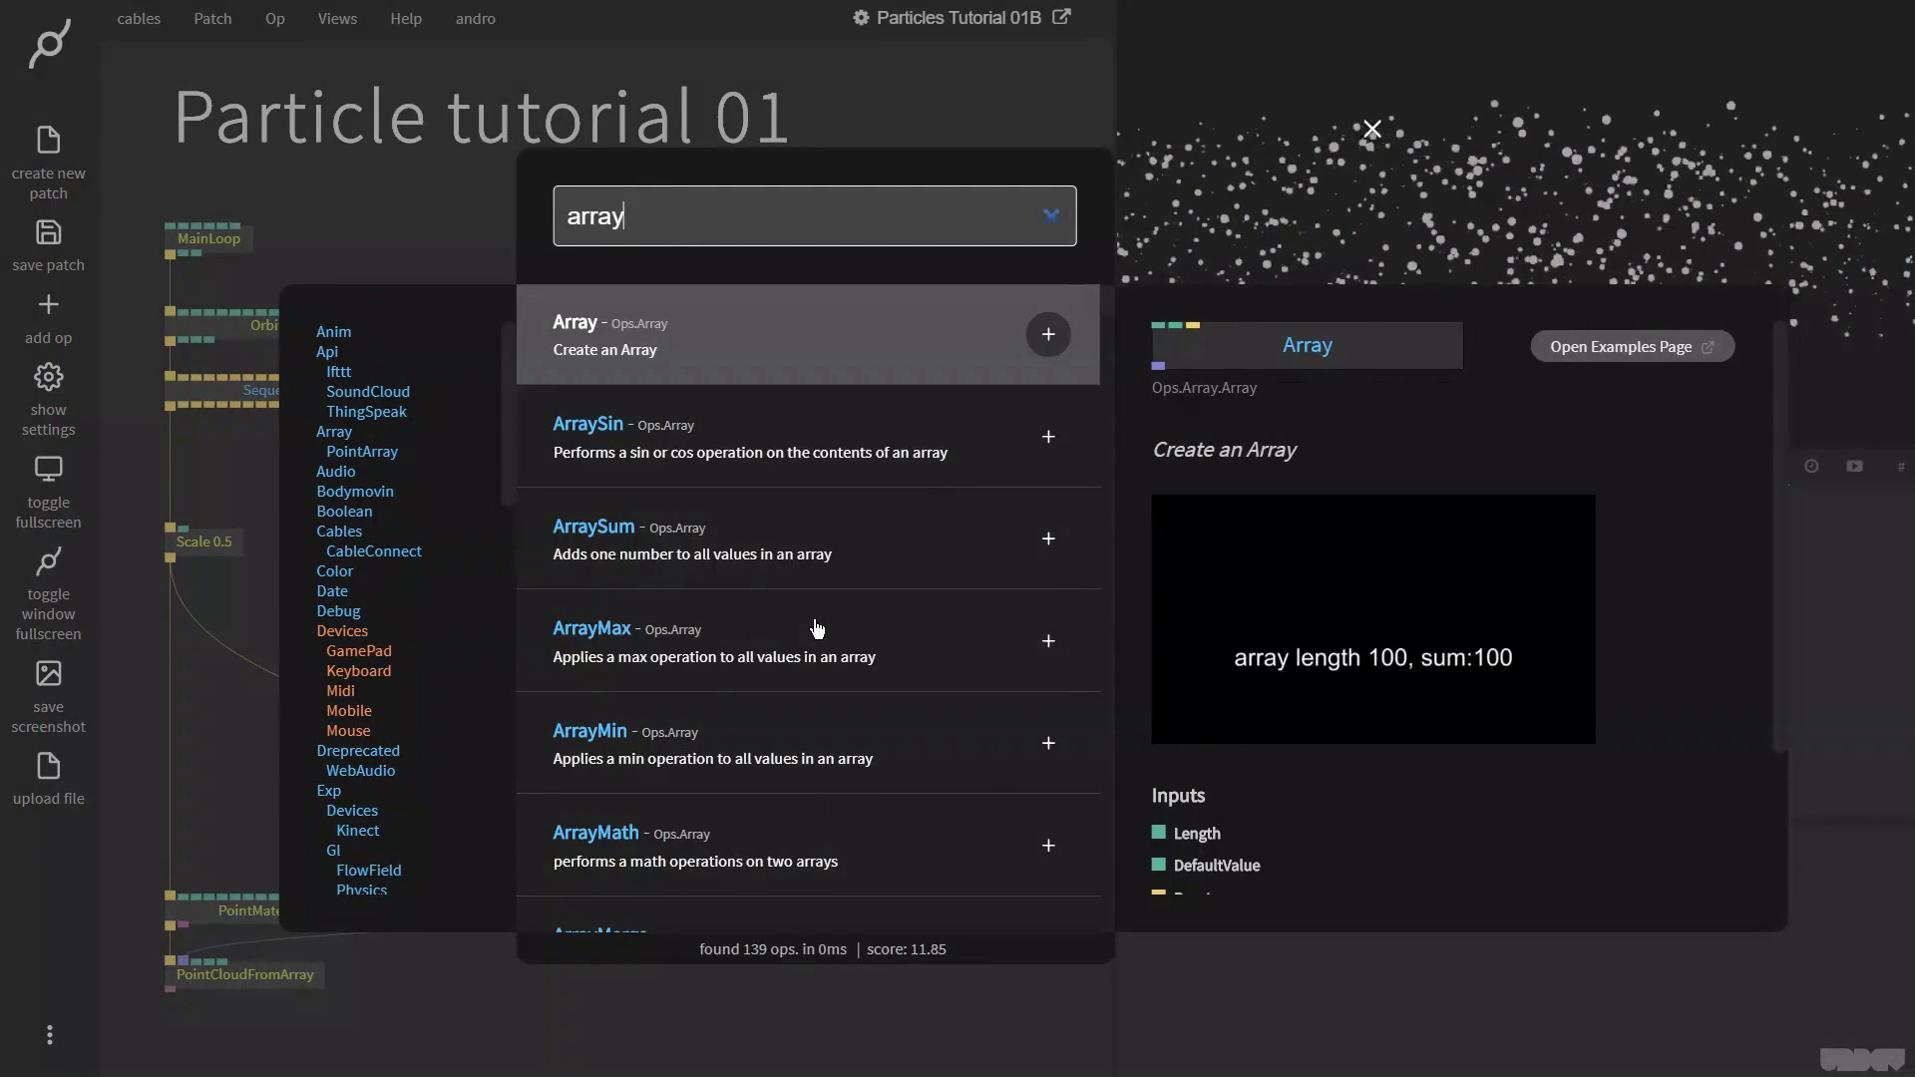
pyautogui.write('mu')
pyautogui.press('Return')
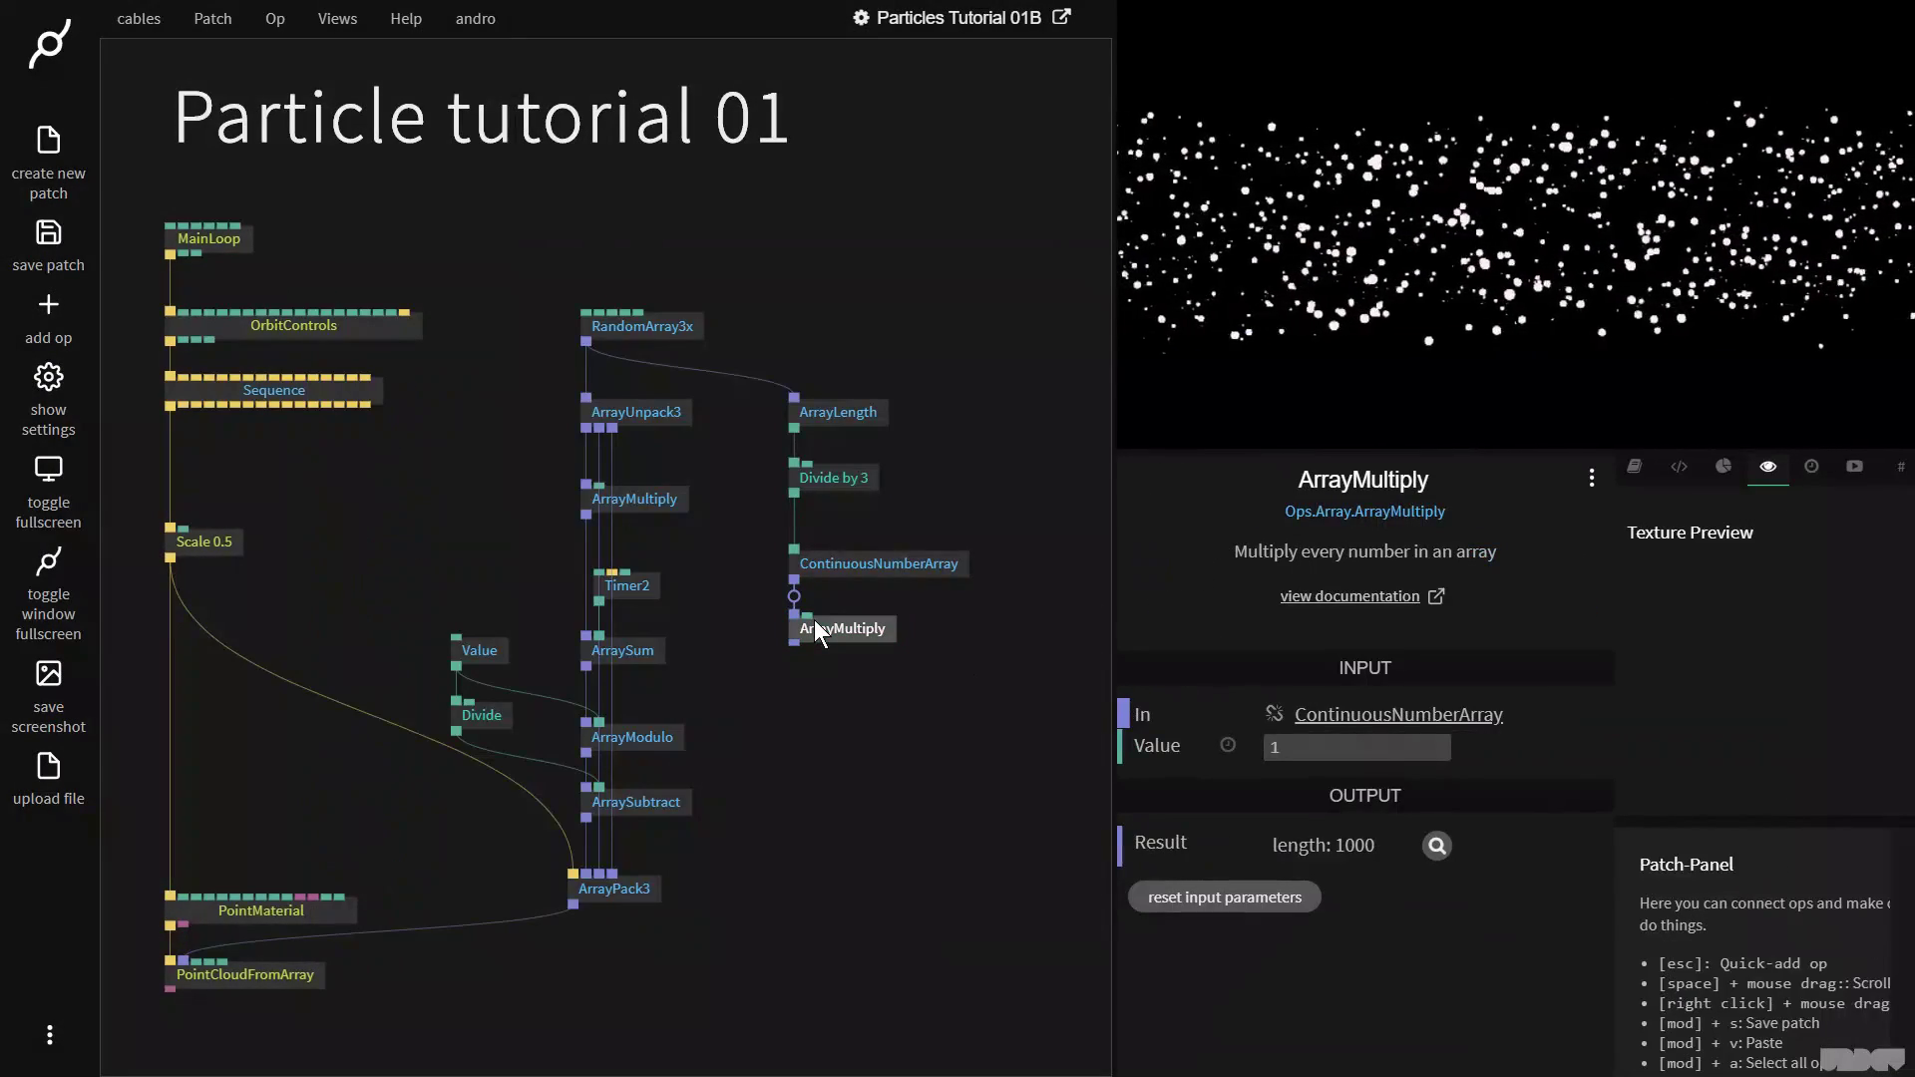
pyautogui.click(1342, 748)
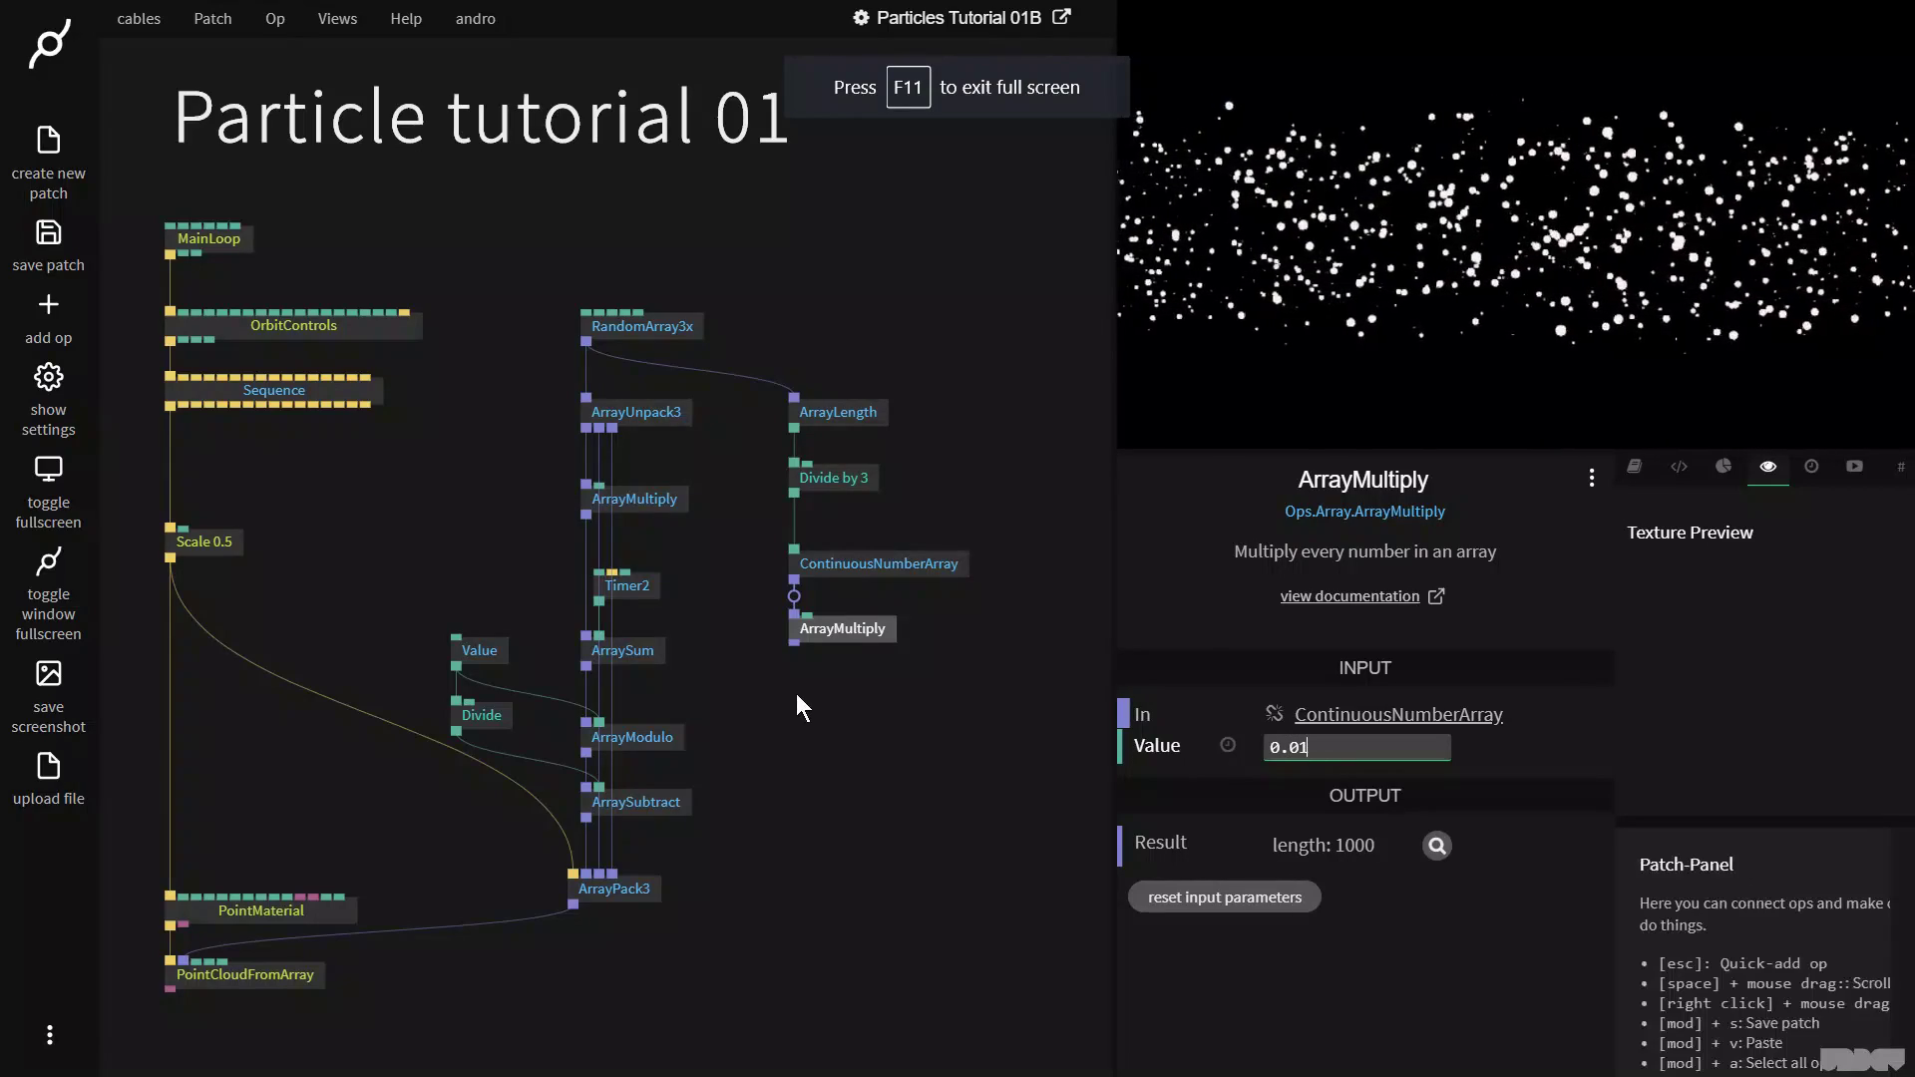
# Step: Feed ArrayMultiply into a new ArraySin with frequency 100 and amplitude 0.6
pyautogui.moveTo(794, 644); pyautogui.dragTo(822, 710)
pyautogui.write('arraysin')
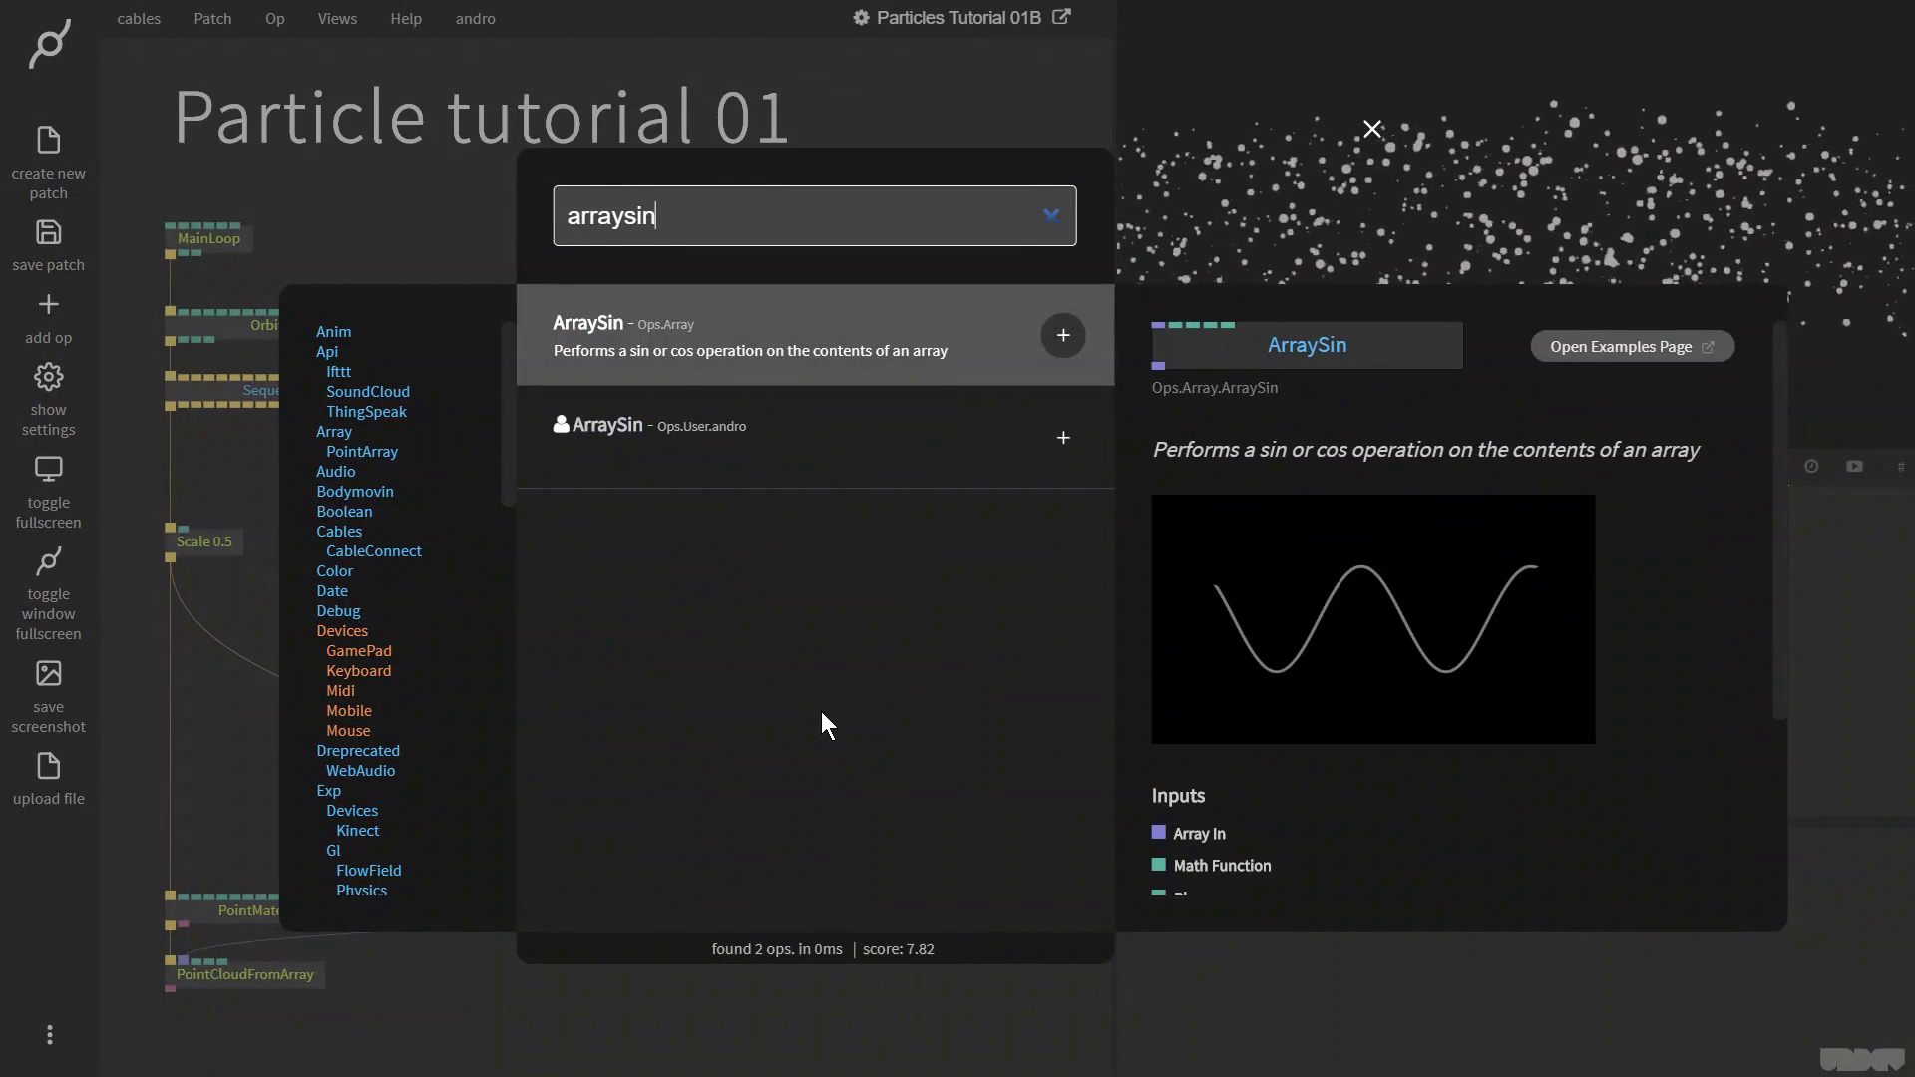
pyautogui.press('Return')
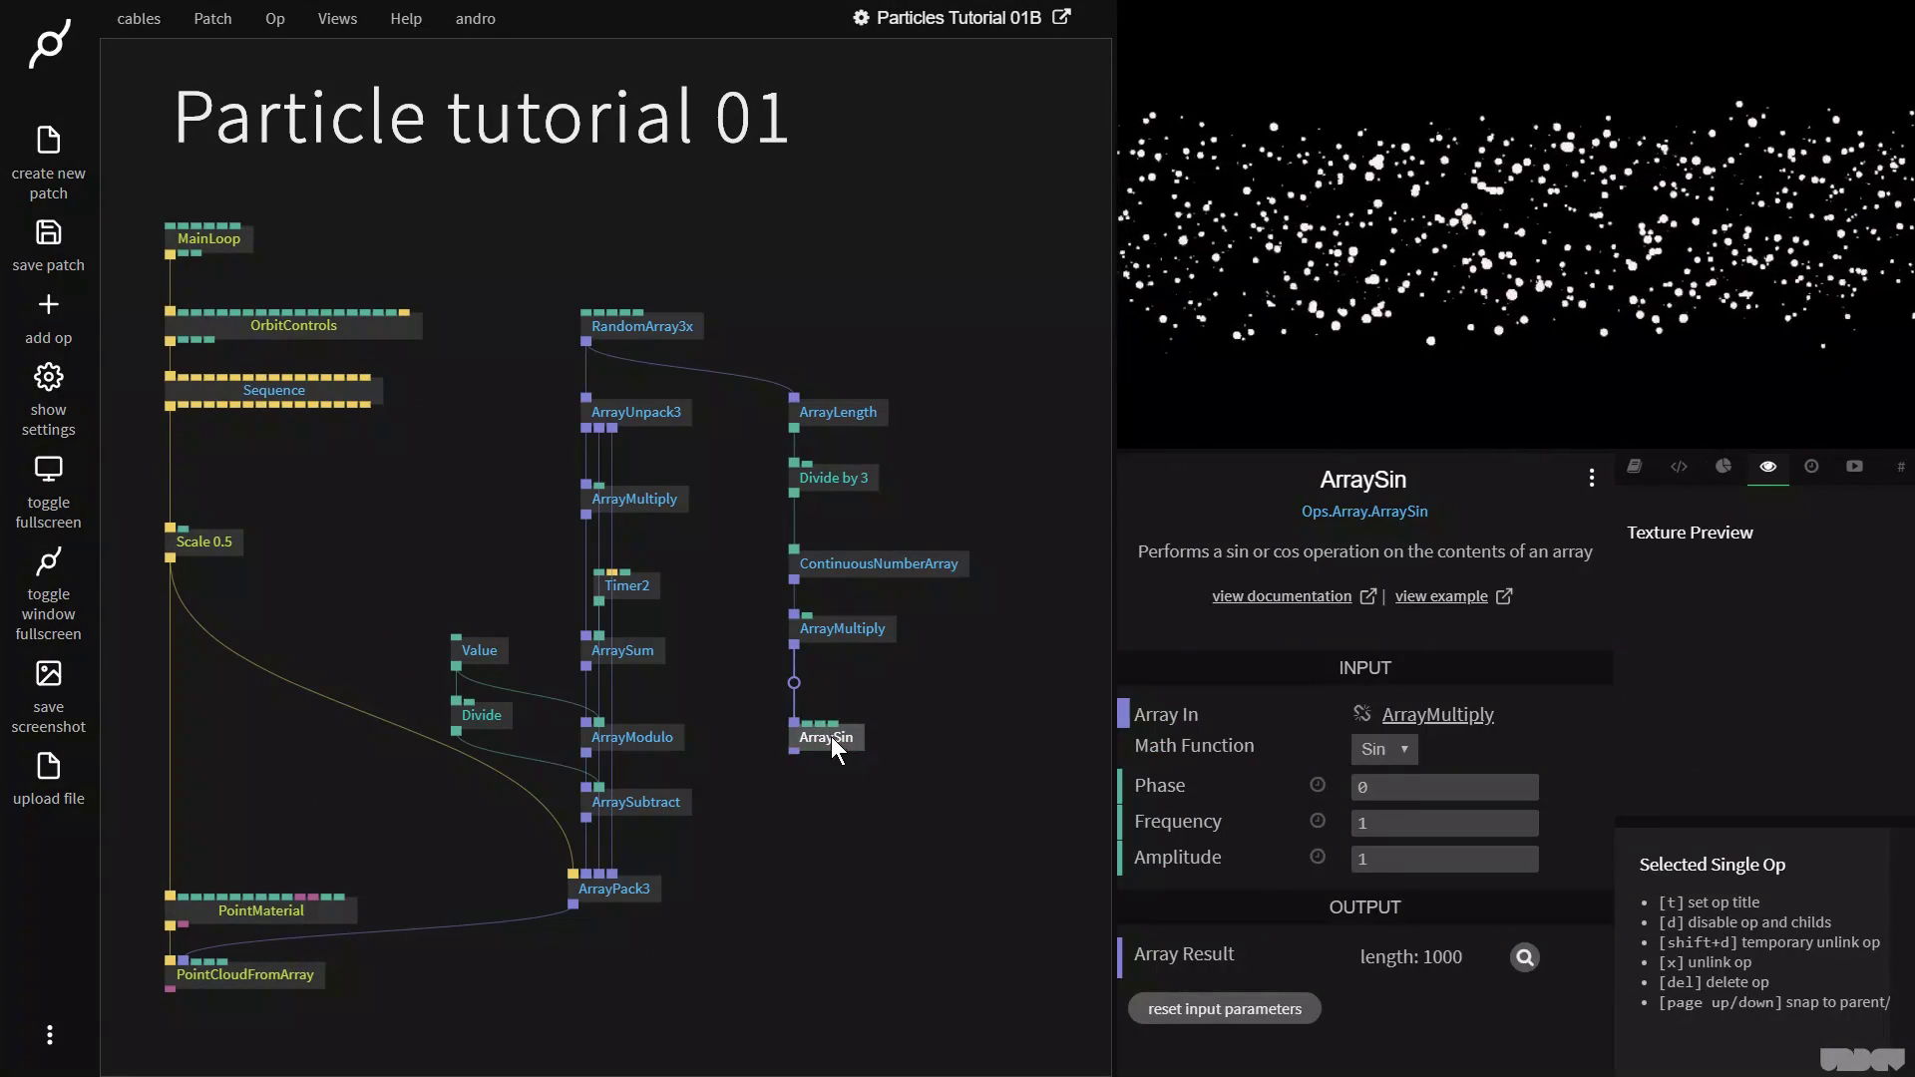
pyautogui.click(1384, 828)
pyautogui.press('F11')
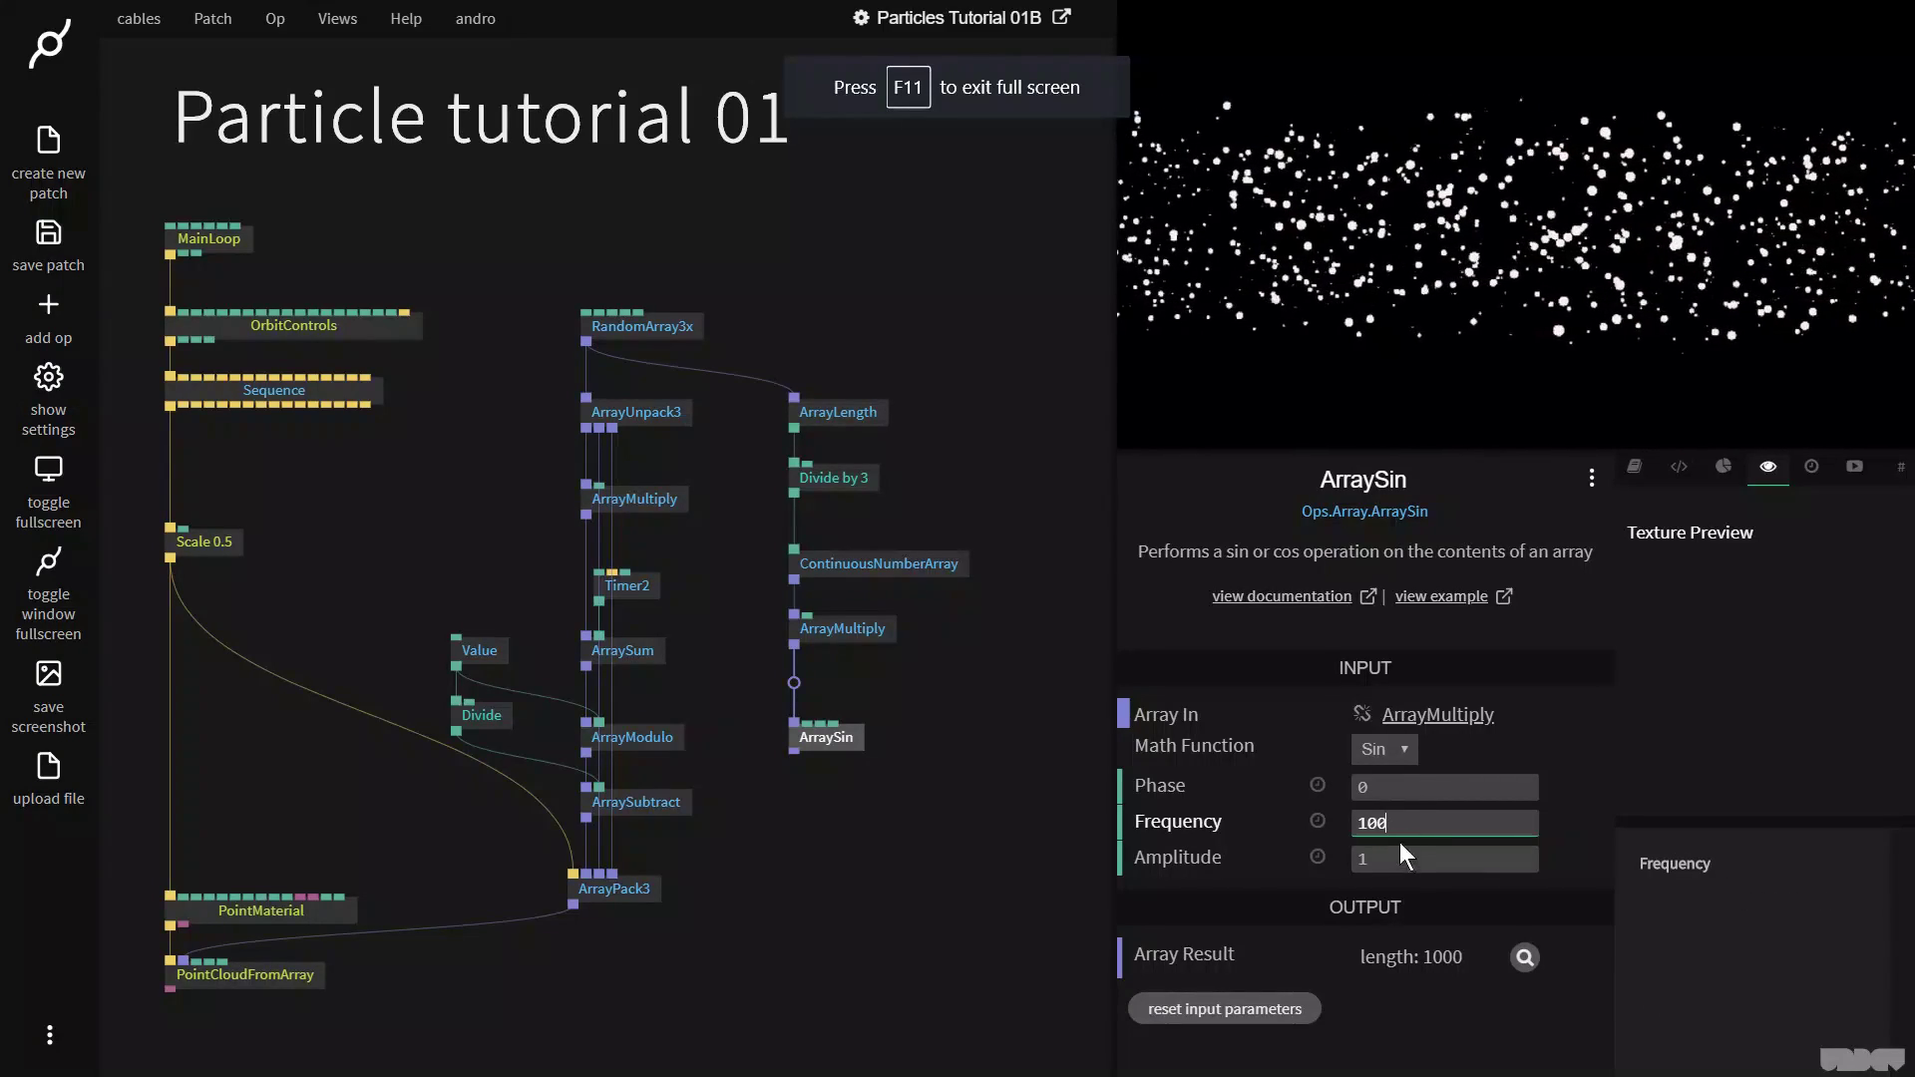
pyautogui.click(1429, 859)
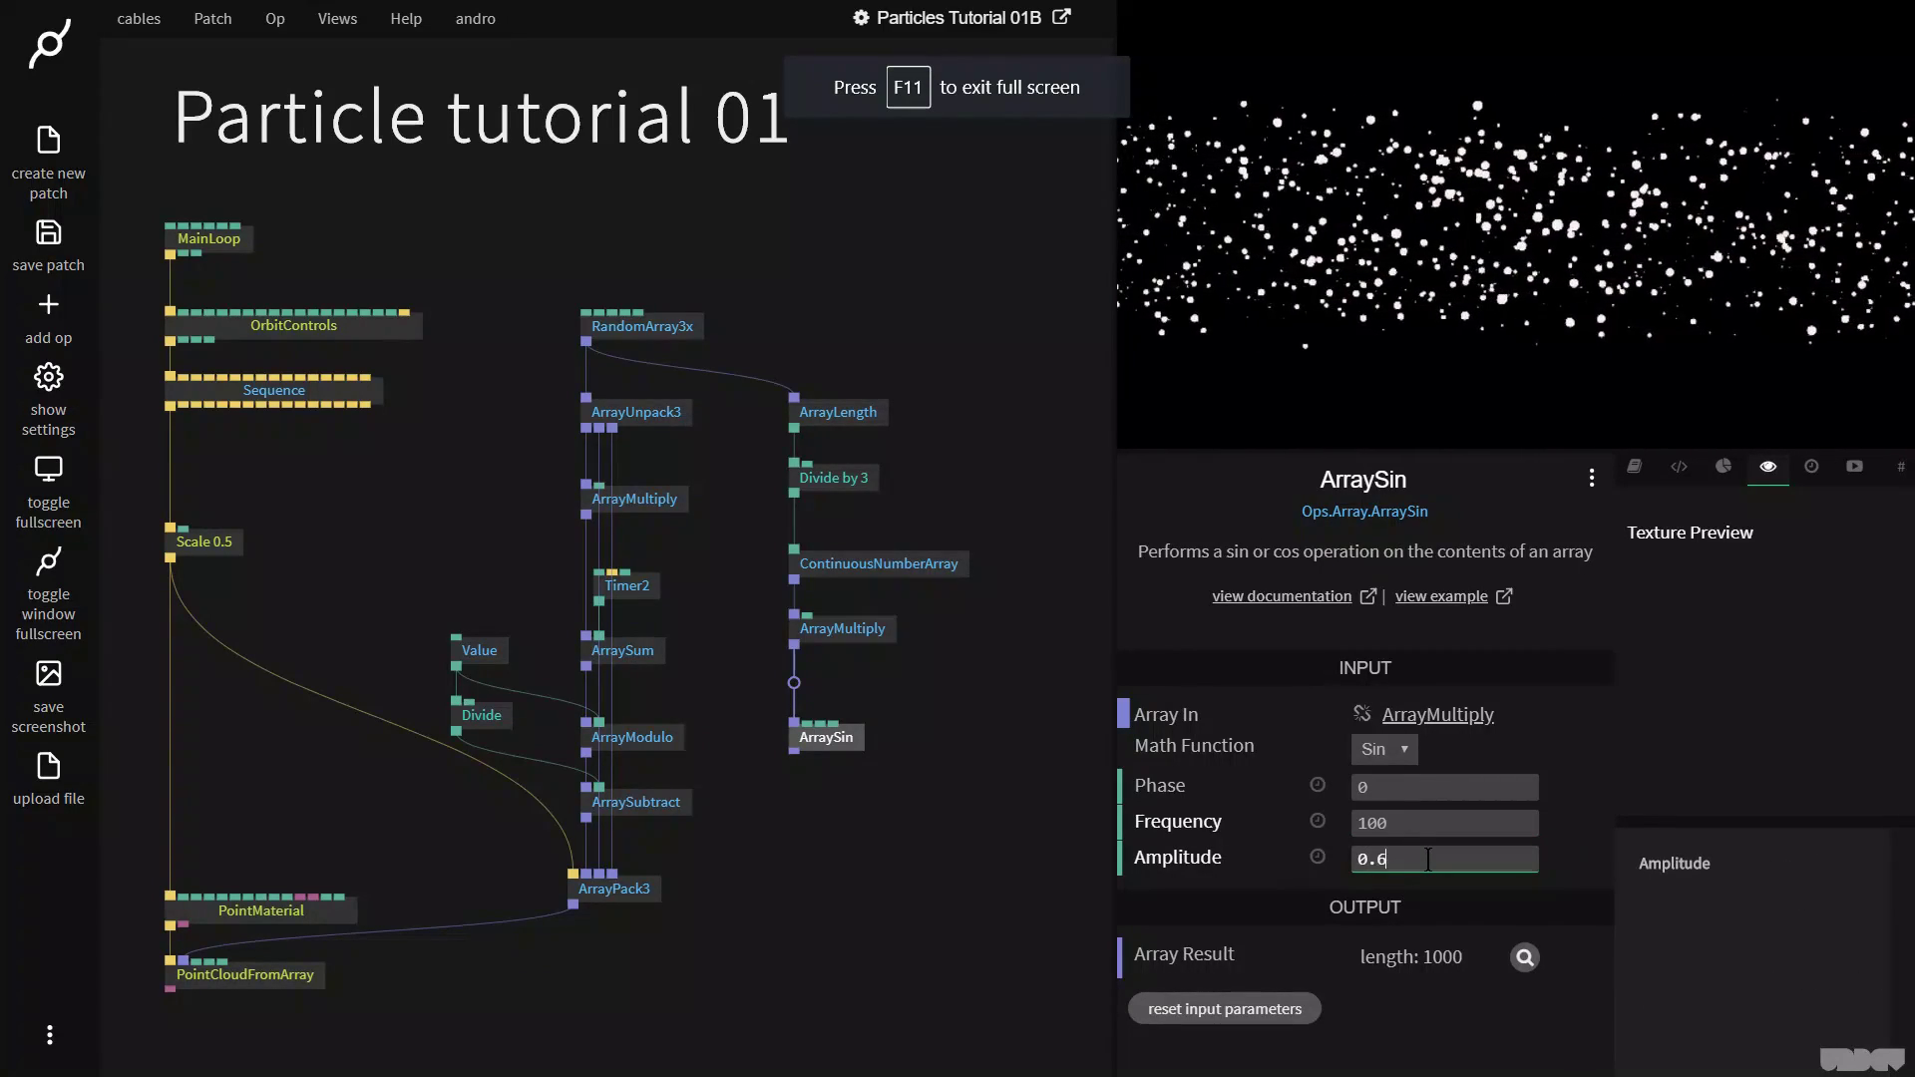
pyautogui.click(834, 883)
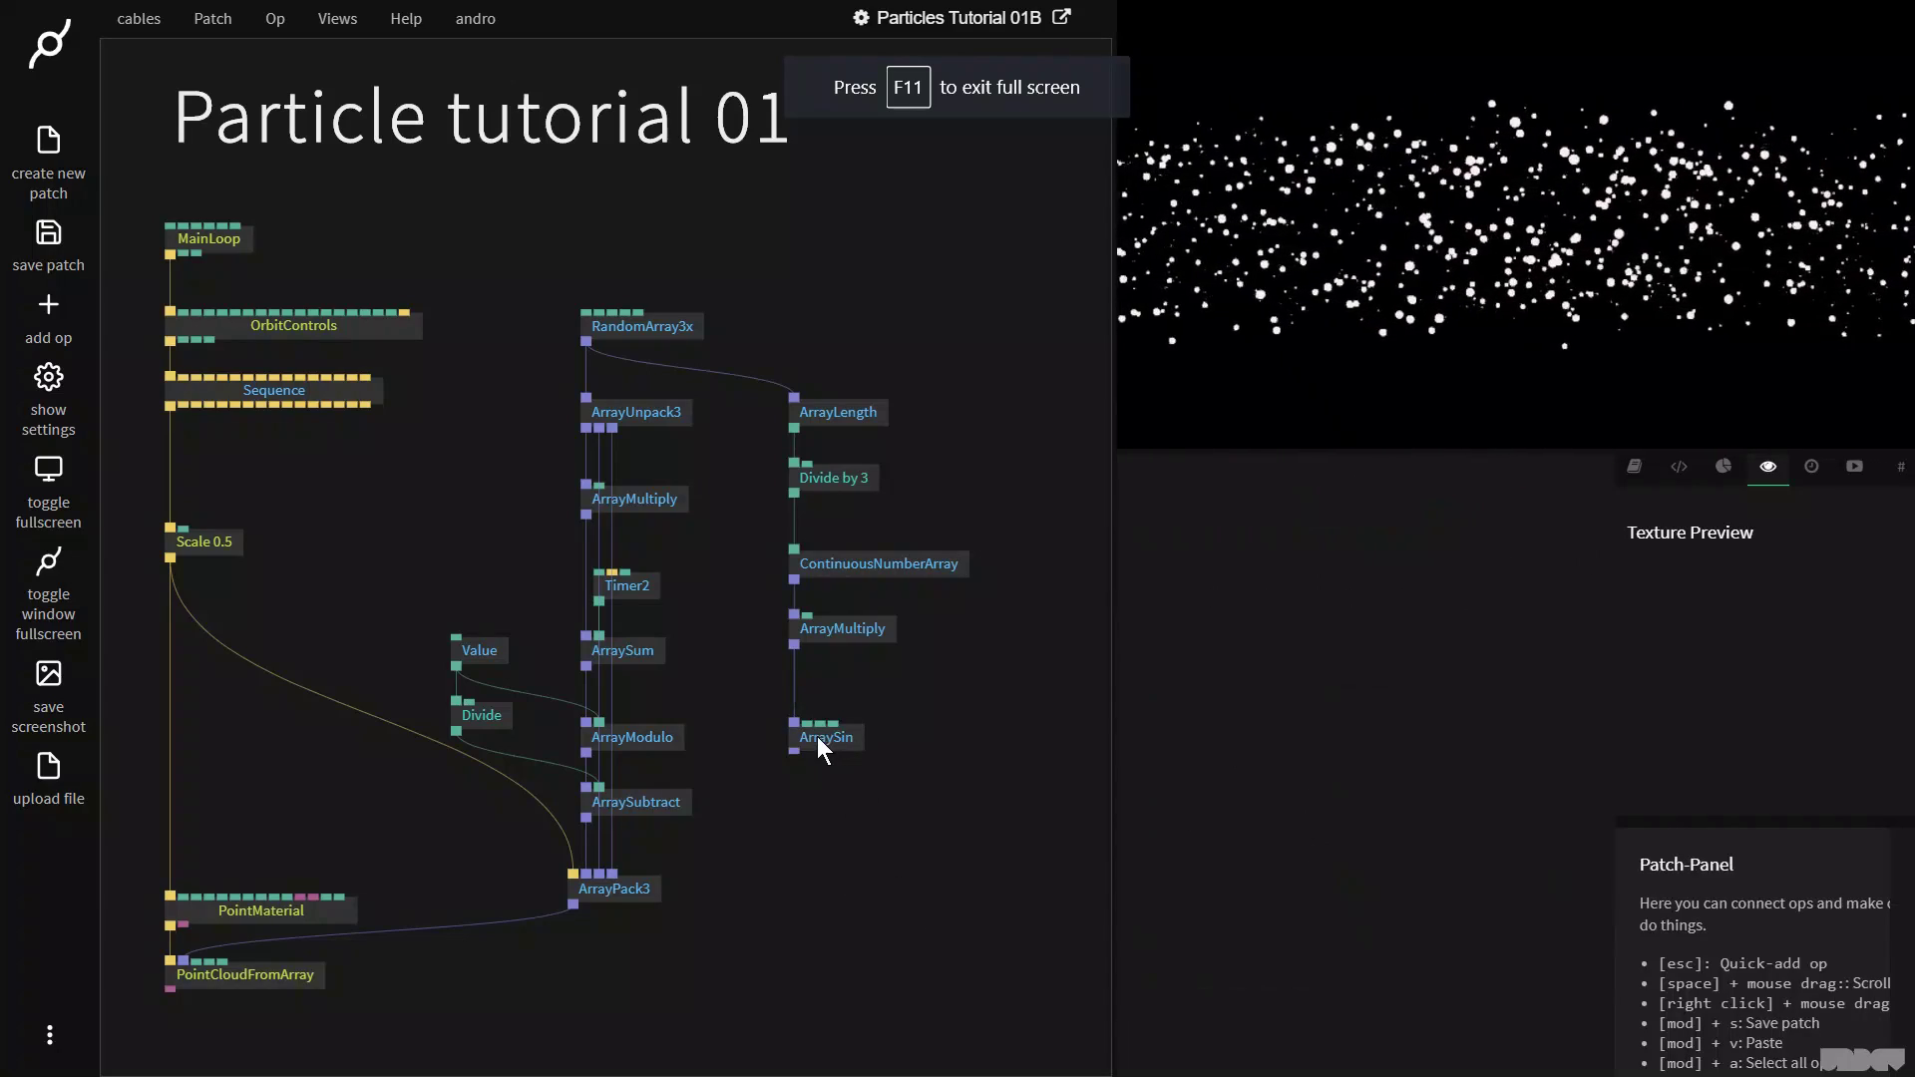
# Step: Insert an ArrayMath op above ArrayModulo, shifting ArrayModulo, ArraySubtract and ArrayPack3 lower
pyautogui.moveTo(816, 736); pyautogui.dragTo(817, 714)
pyautogui.moveTo(720, 840); pyautogui.dragTo(625, 756)
pyautogui.click(624, 756)
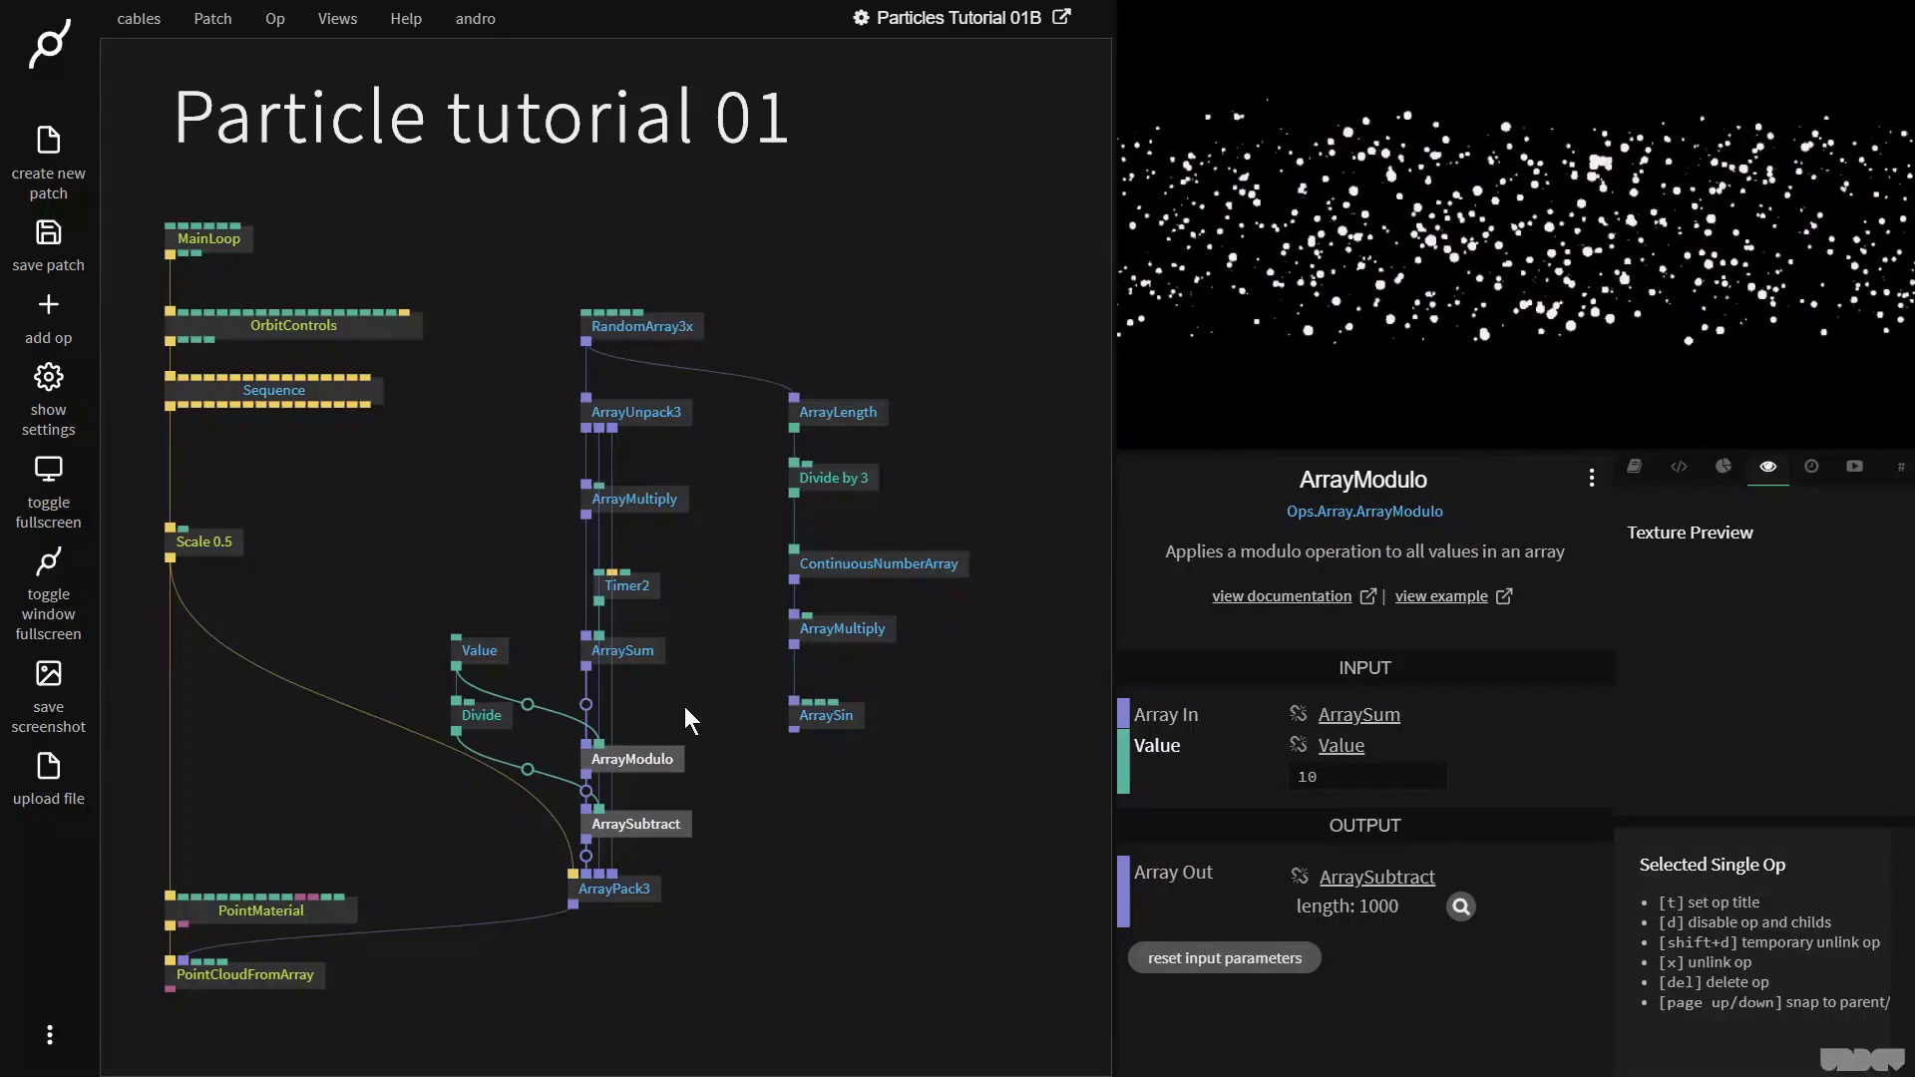
pyautogui.click(684, 706)
pyautogui.click(650, 762)
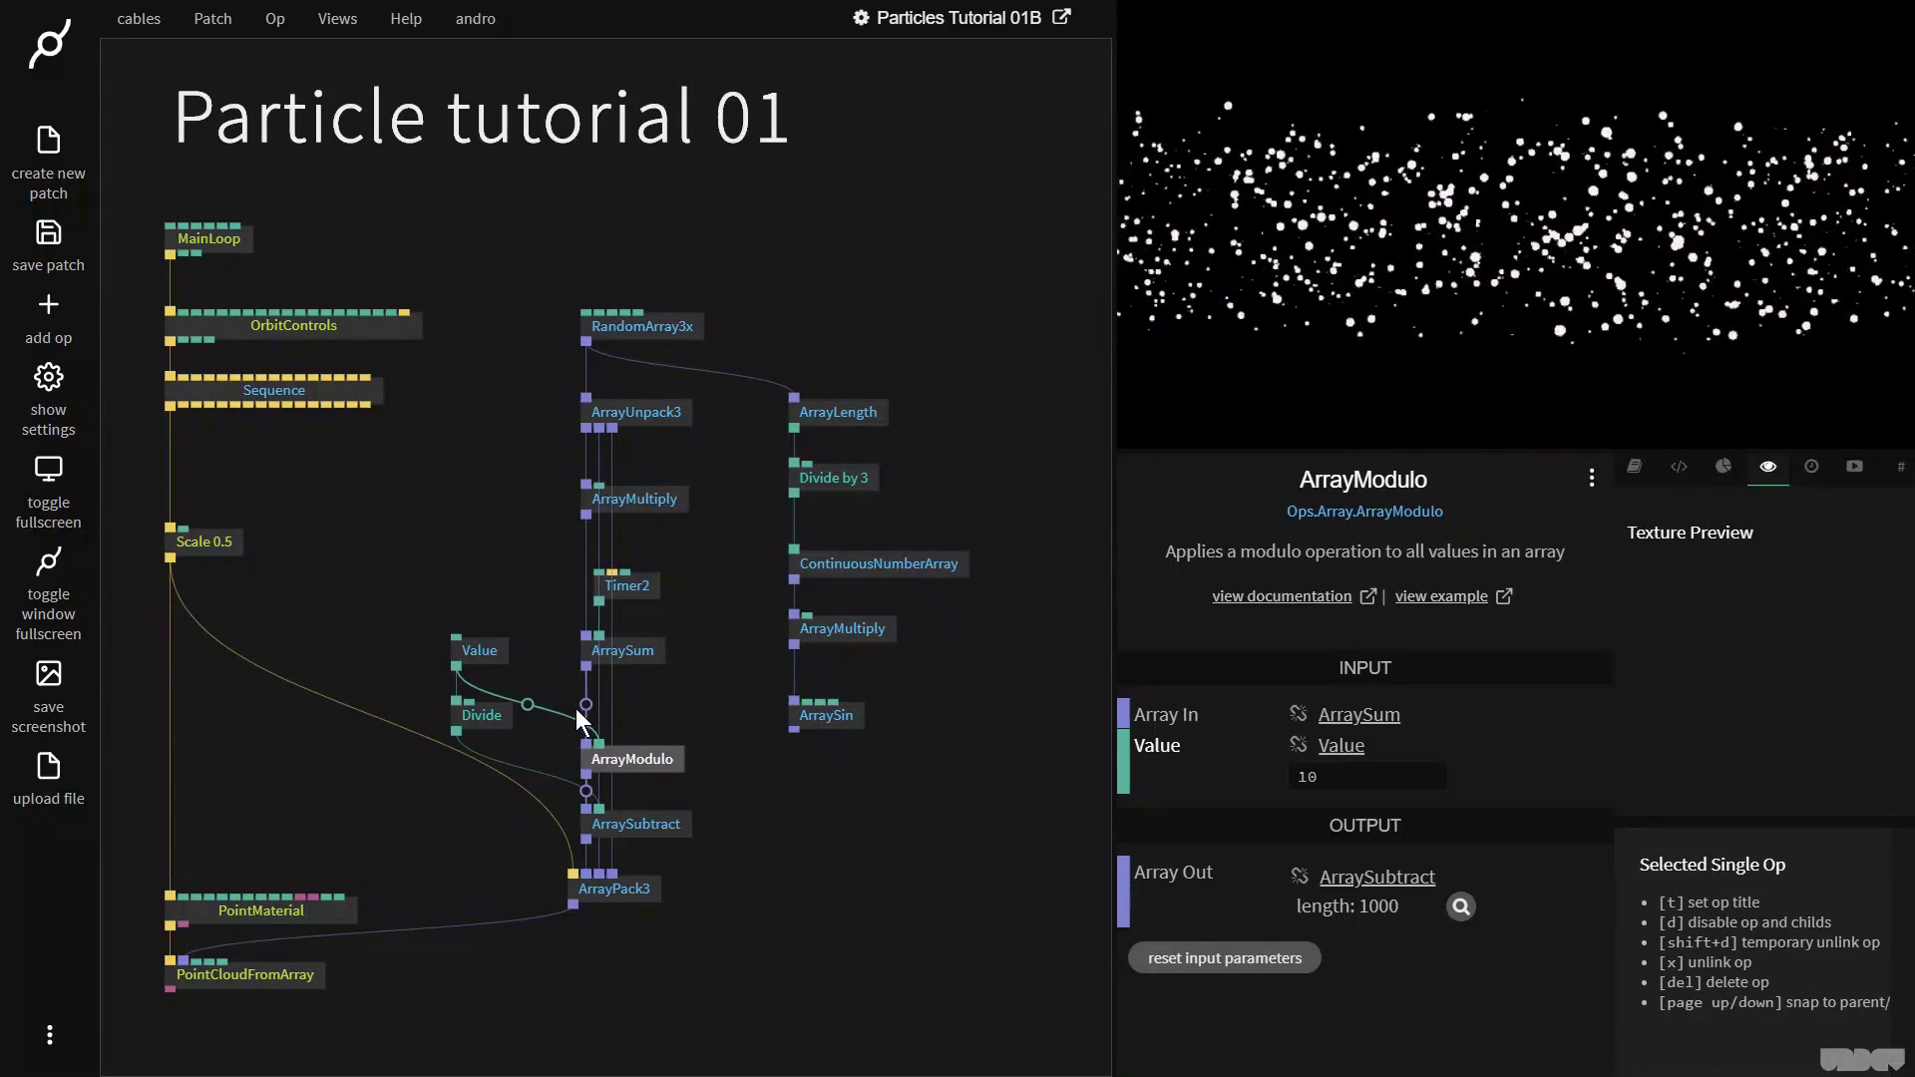
pyautogui.click(588, 706)
pyautogui.write('array')
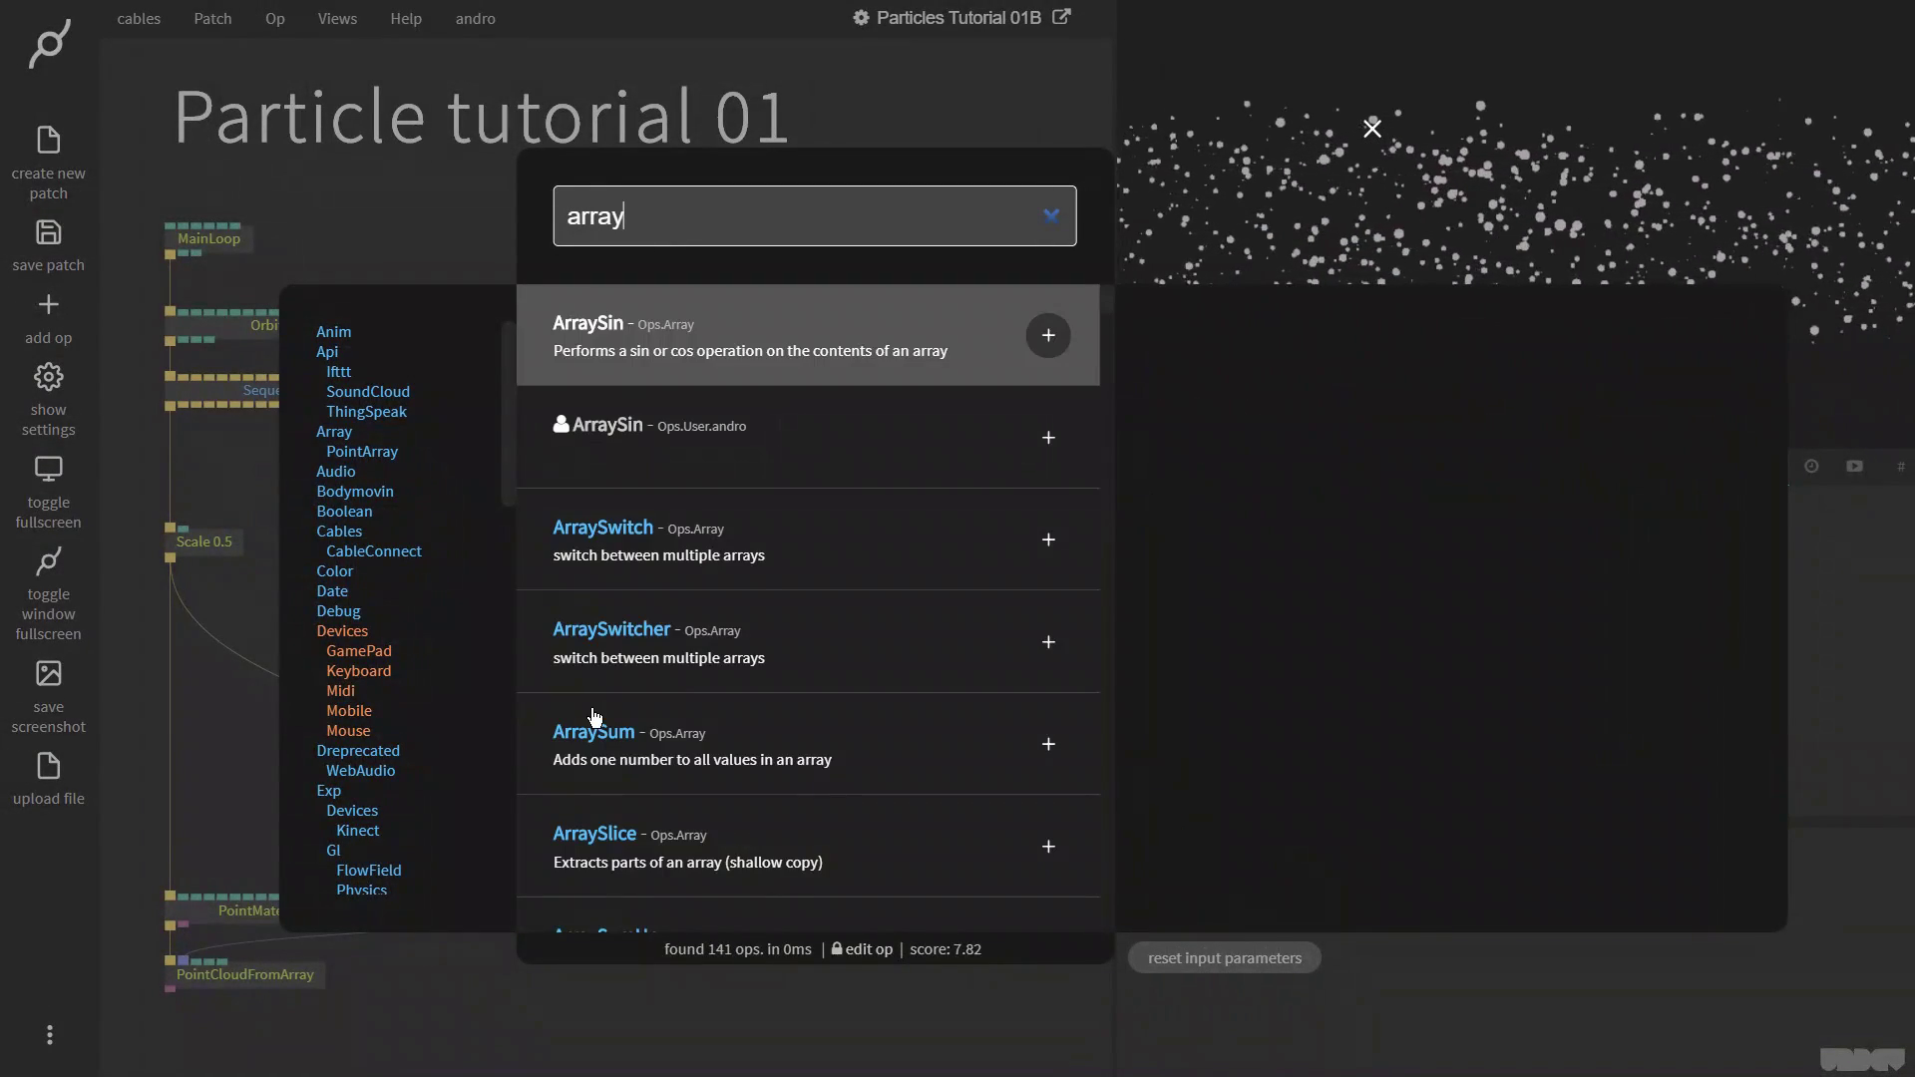
pyautogui.write('math')
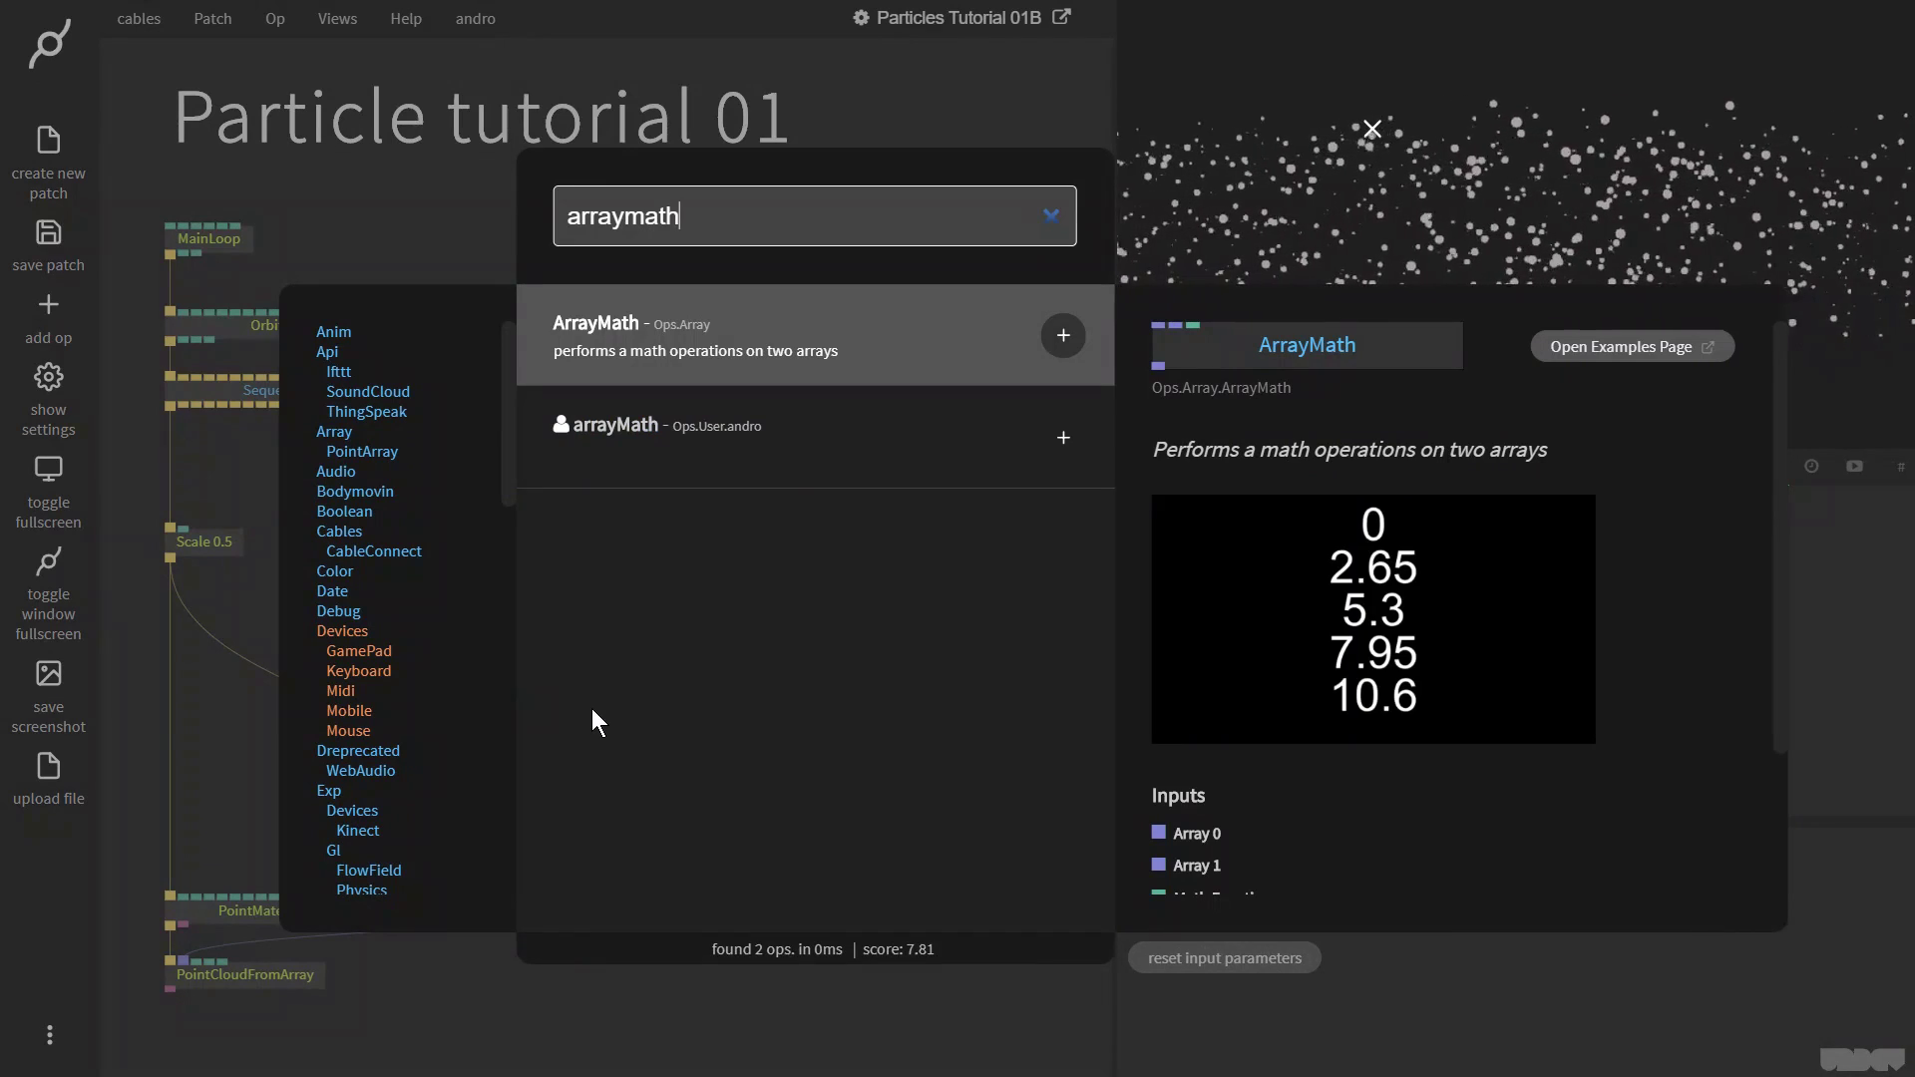
pyautogui.press('Return')
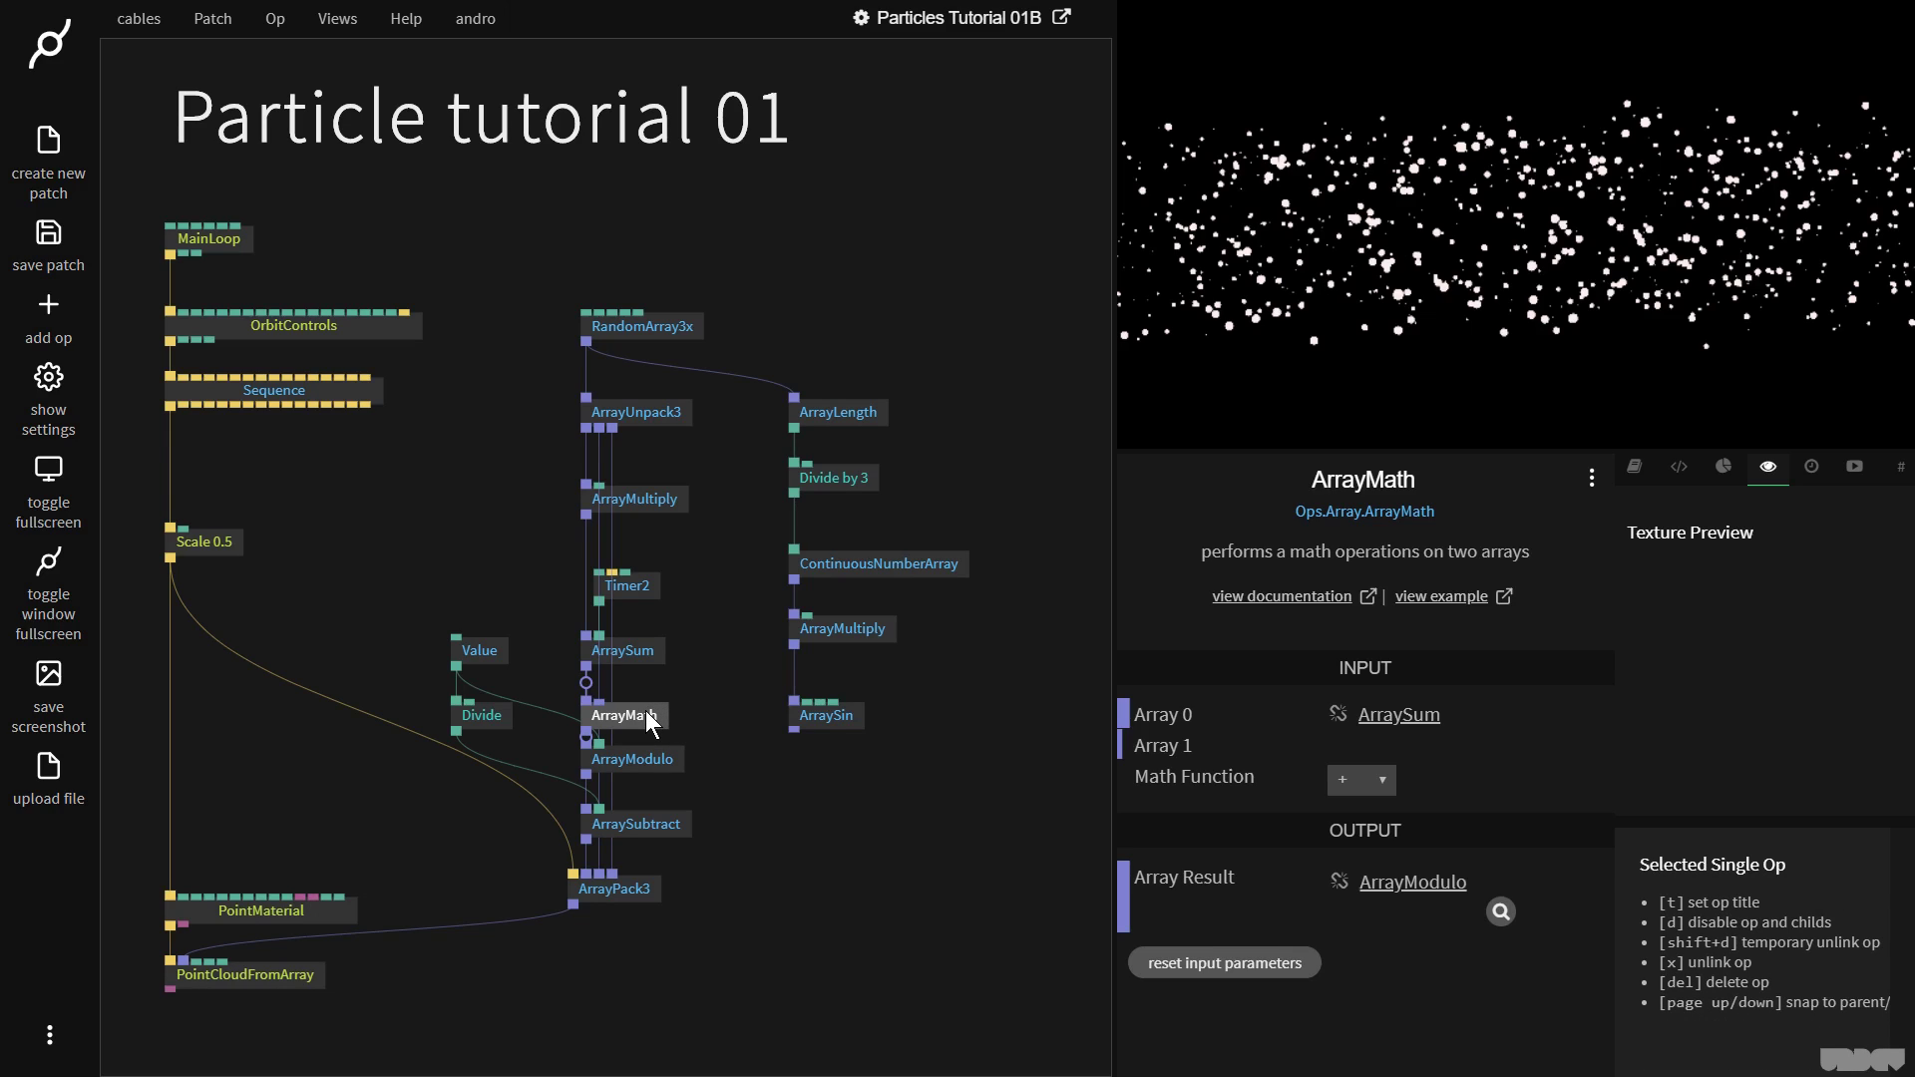
pyautogui.moveTo(739, 824); pyautogui.dragTo(627, 775)
pyautogui.click(614, 912)
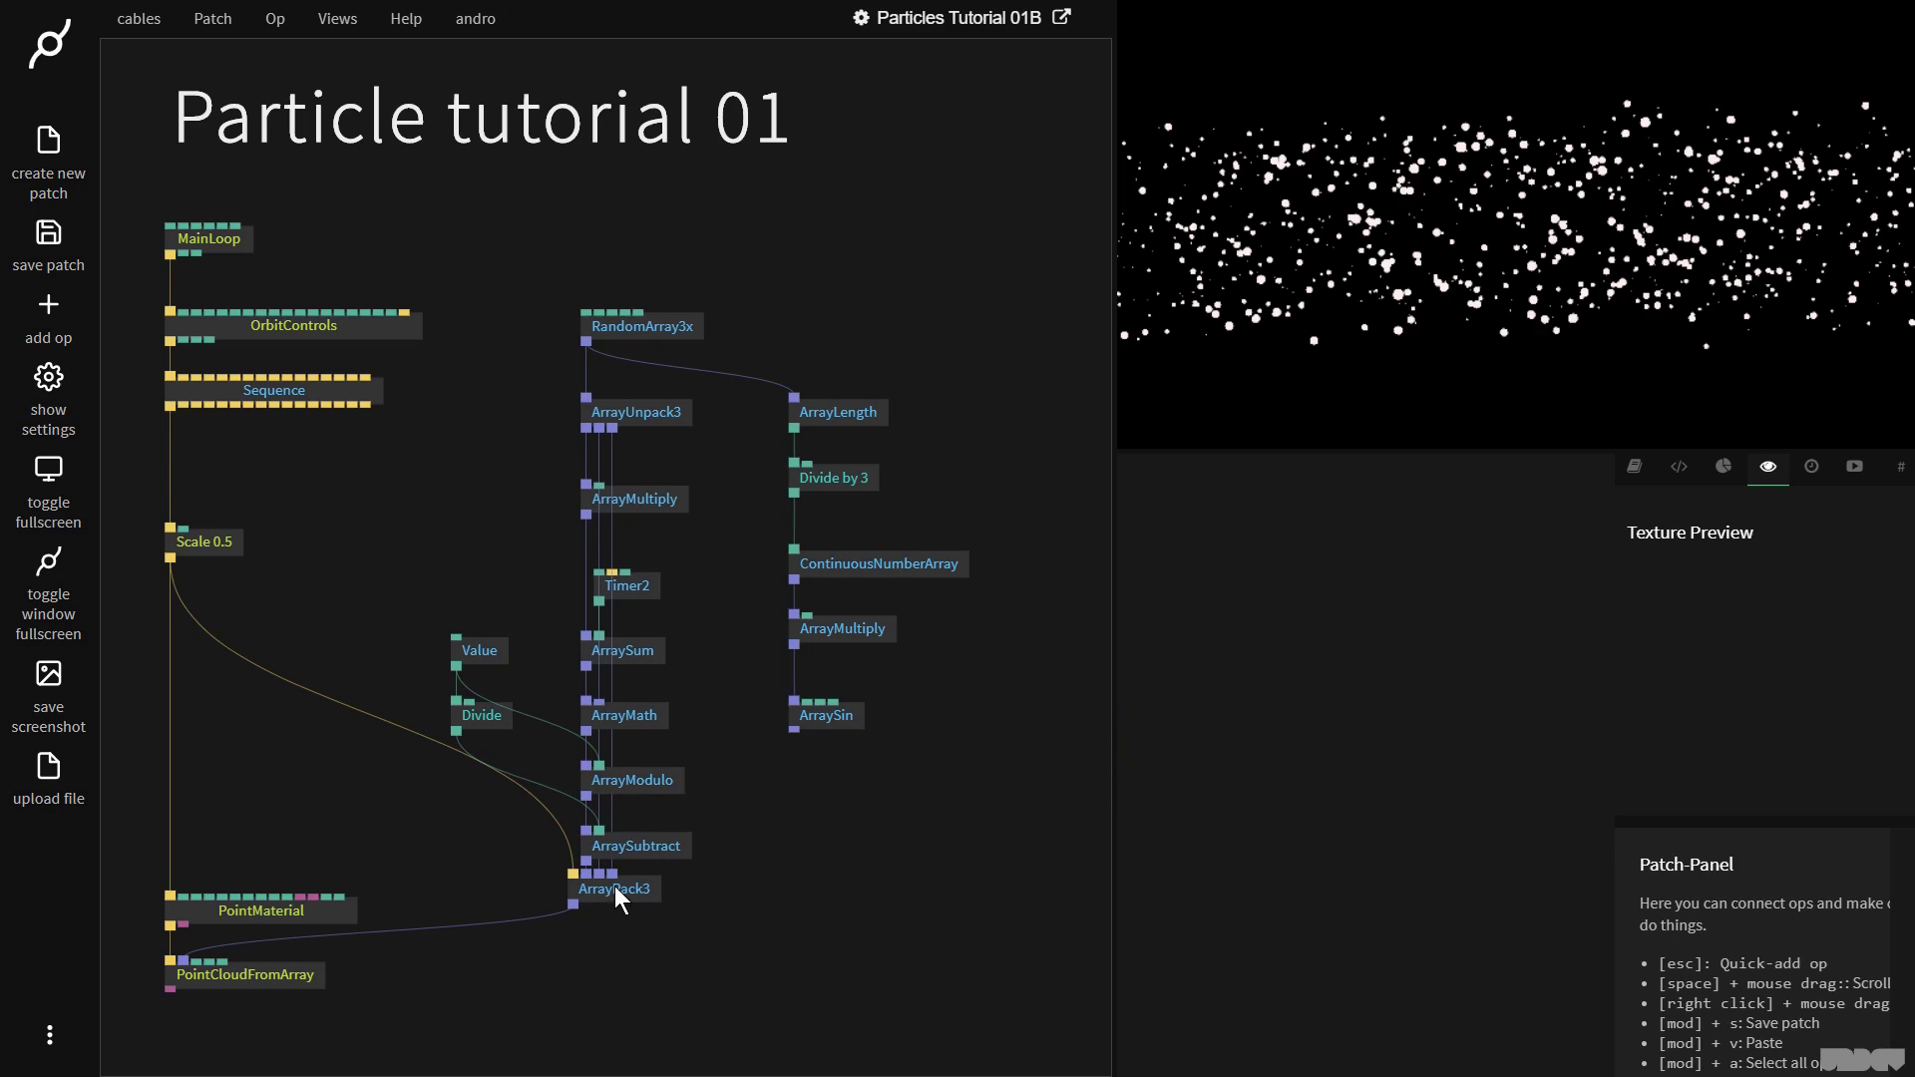
pyautogui.moveTo(614, 885); pyautogui.dragTo(616, 908)
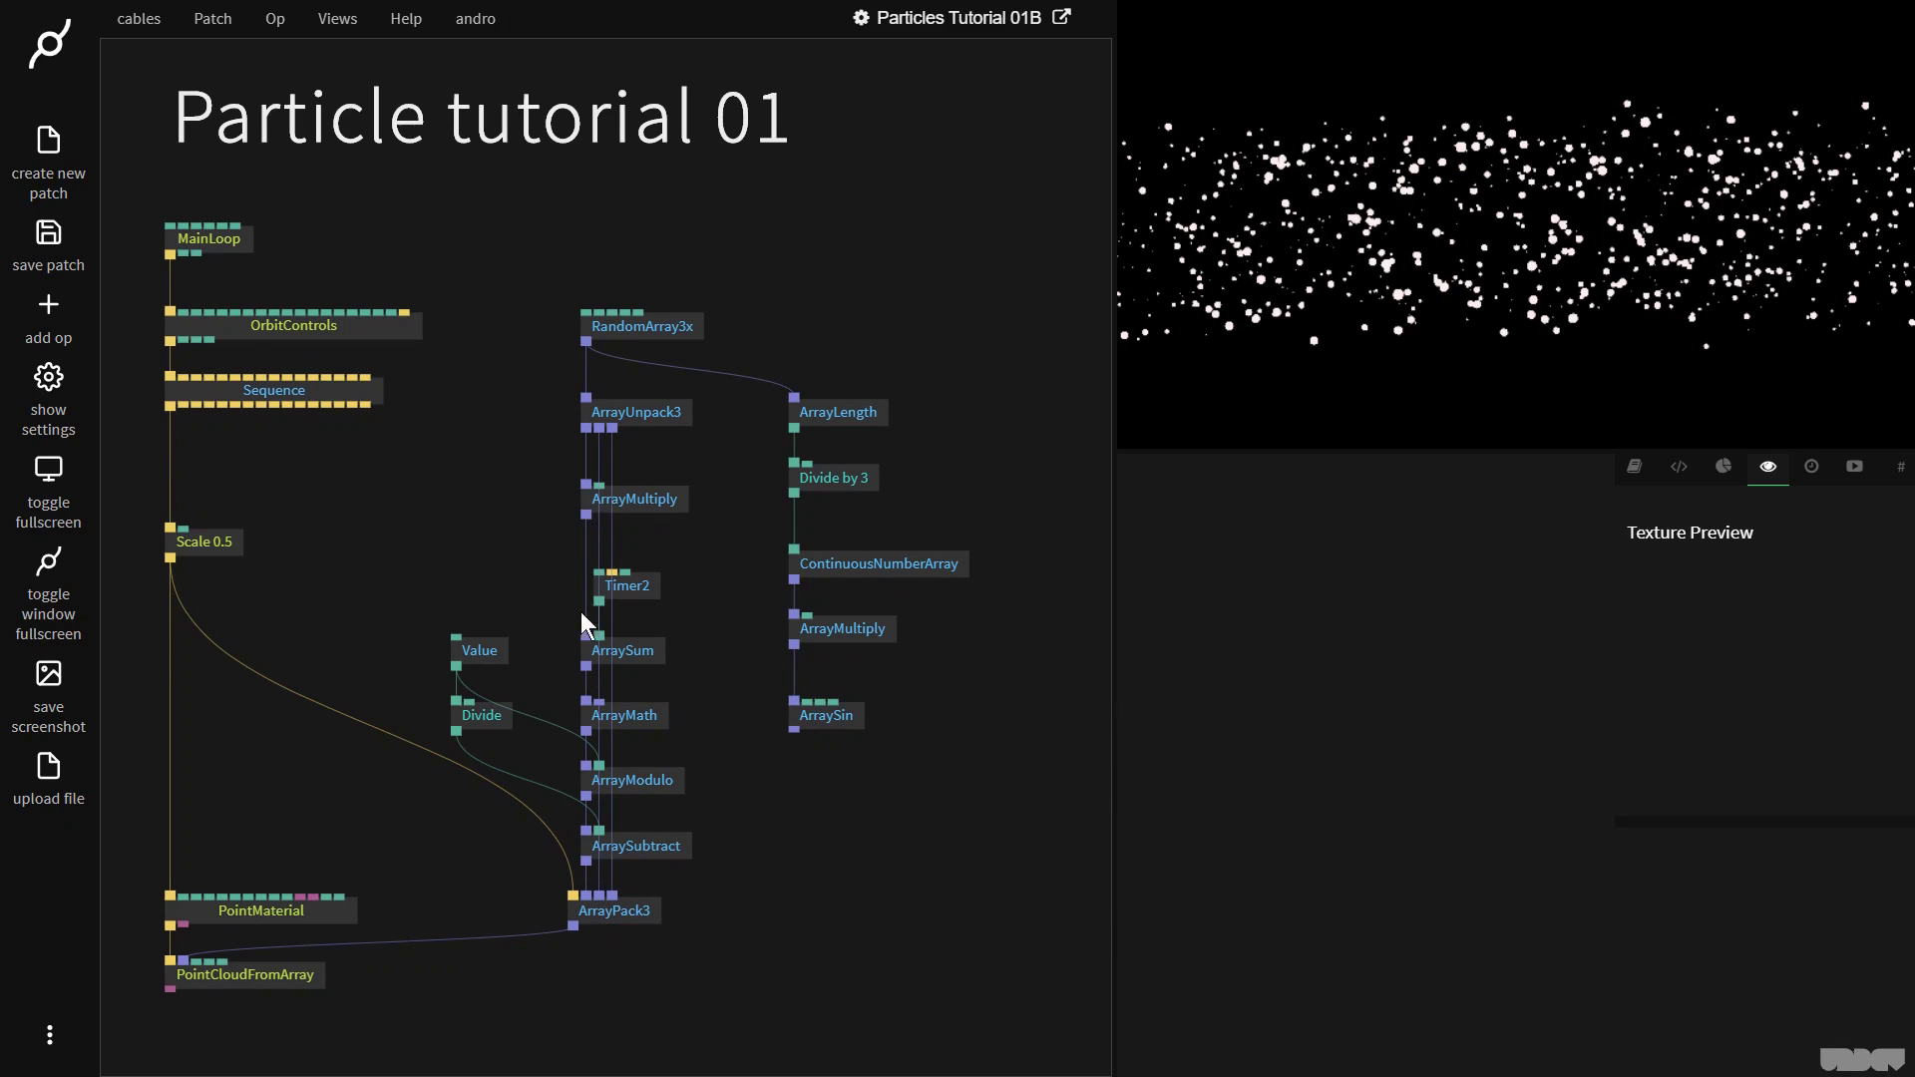
# Step: Wire ArraySin into ArrayMath's Array 1, switch it to multiply, and raise ArraySin's phase to 0.07
pyautogui.click(644, 499)
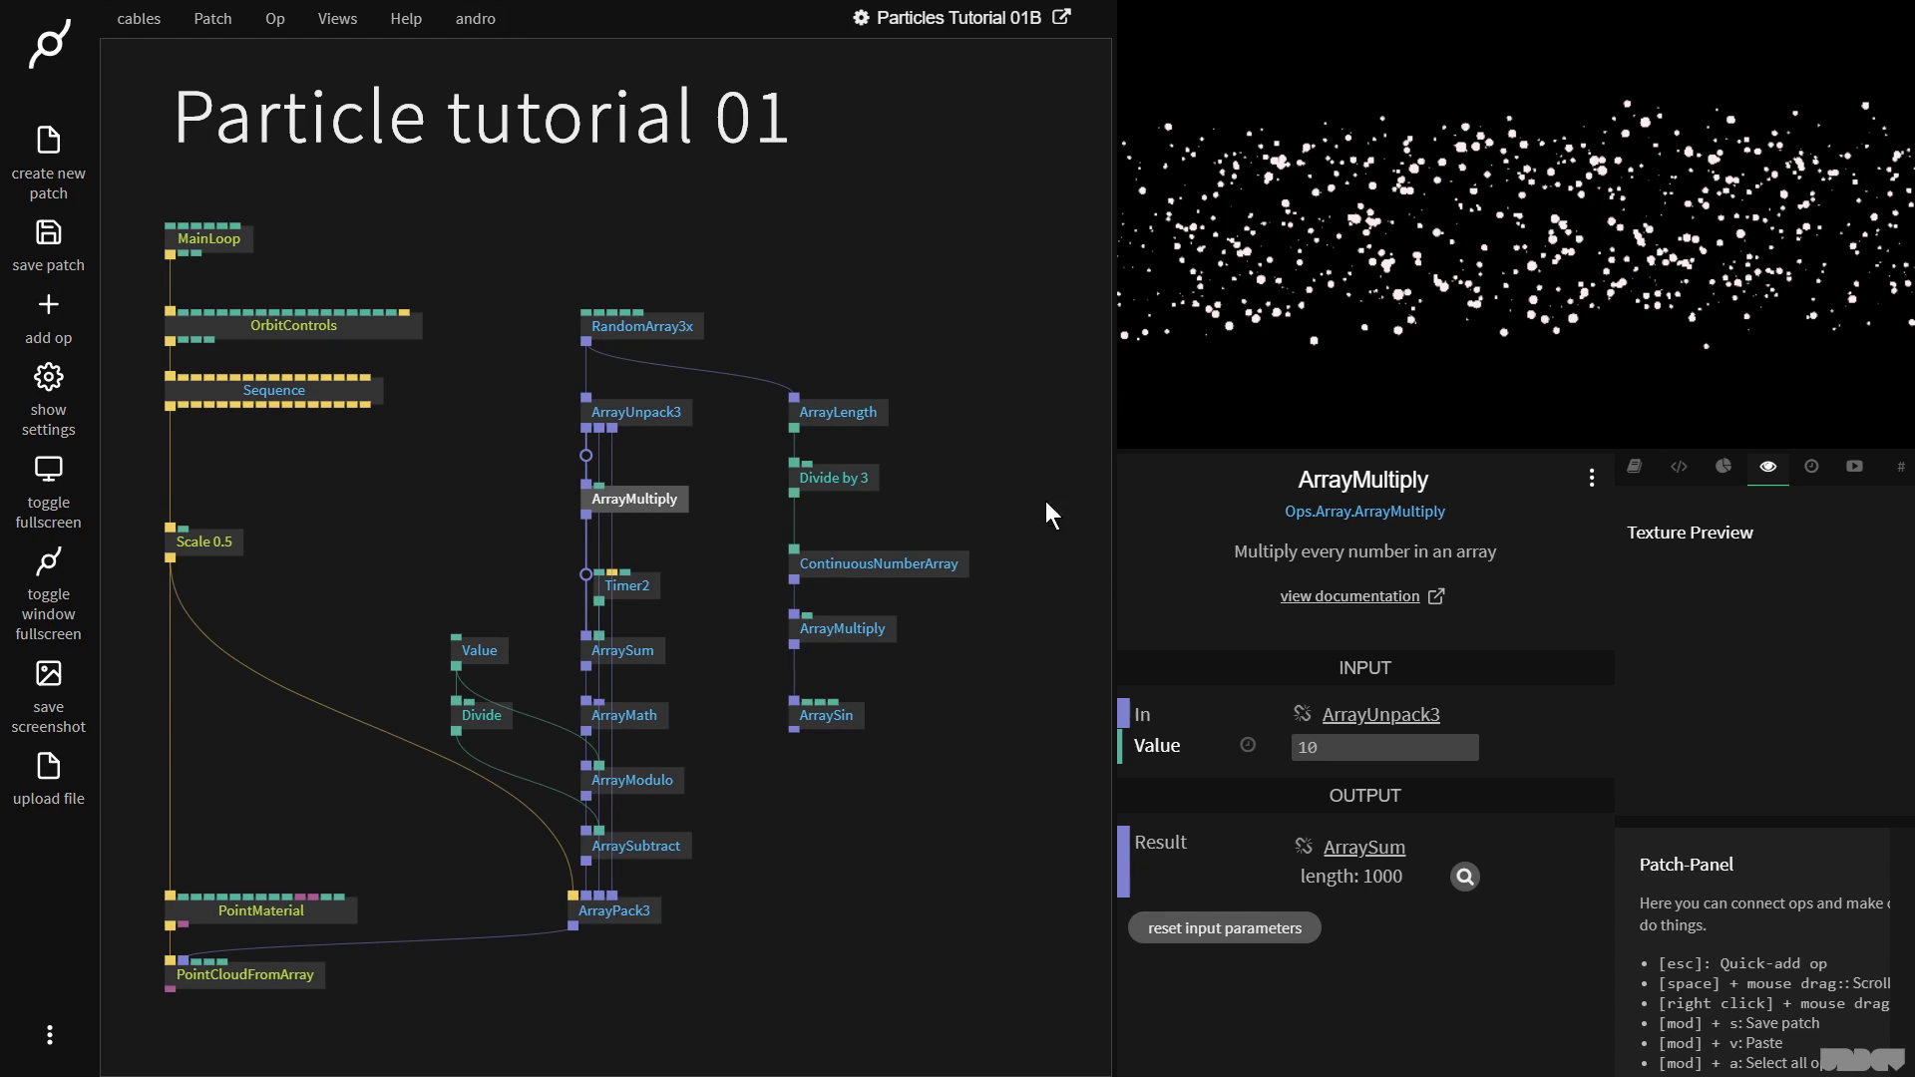
pyautogui.click(864, 561)
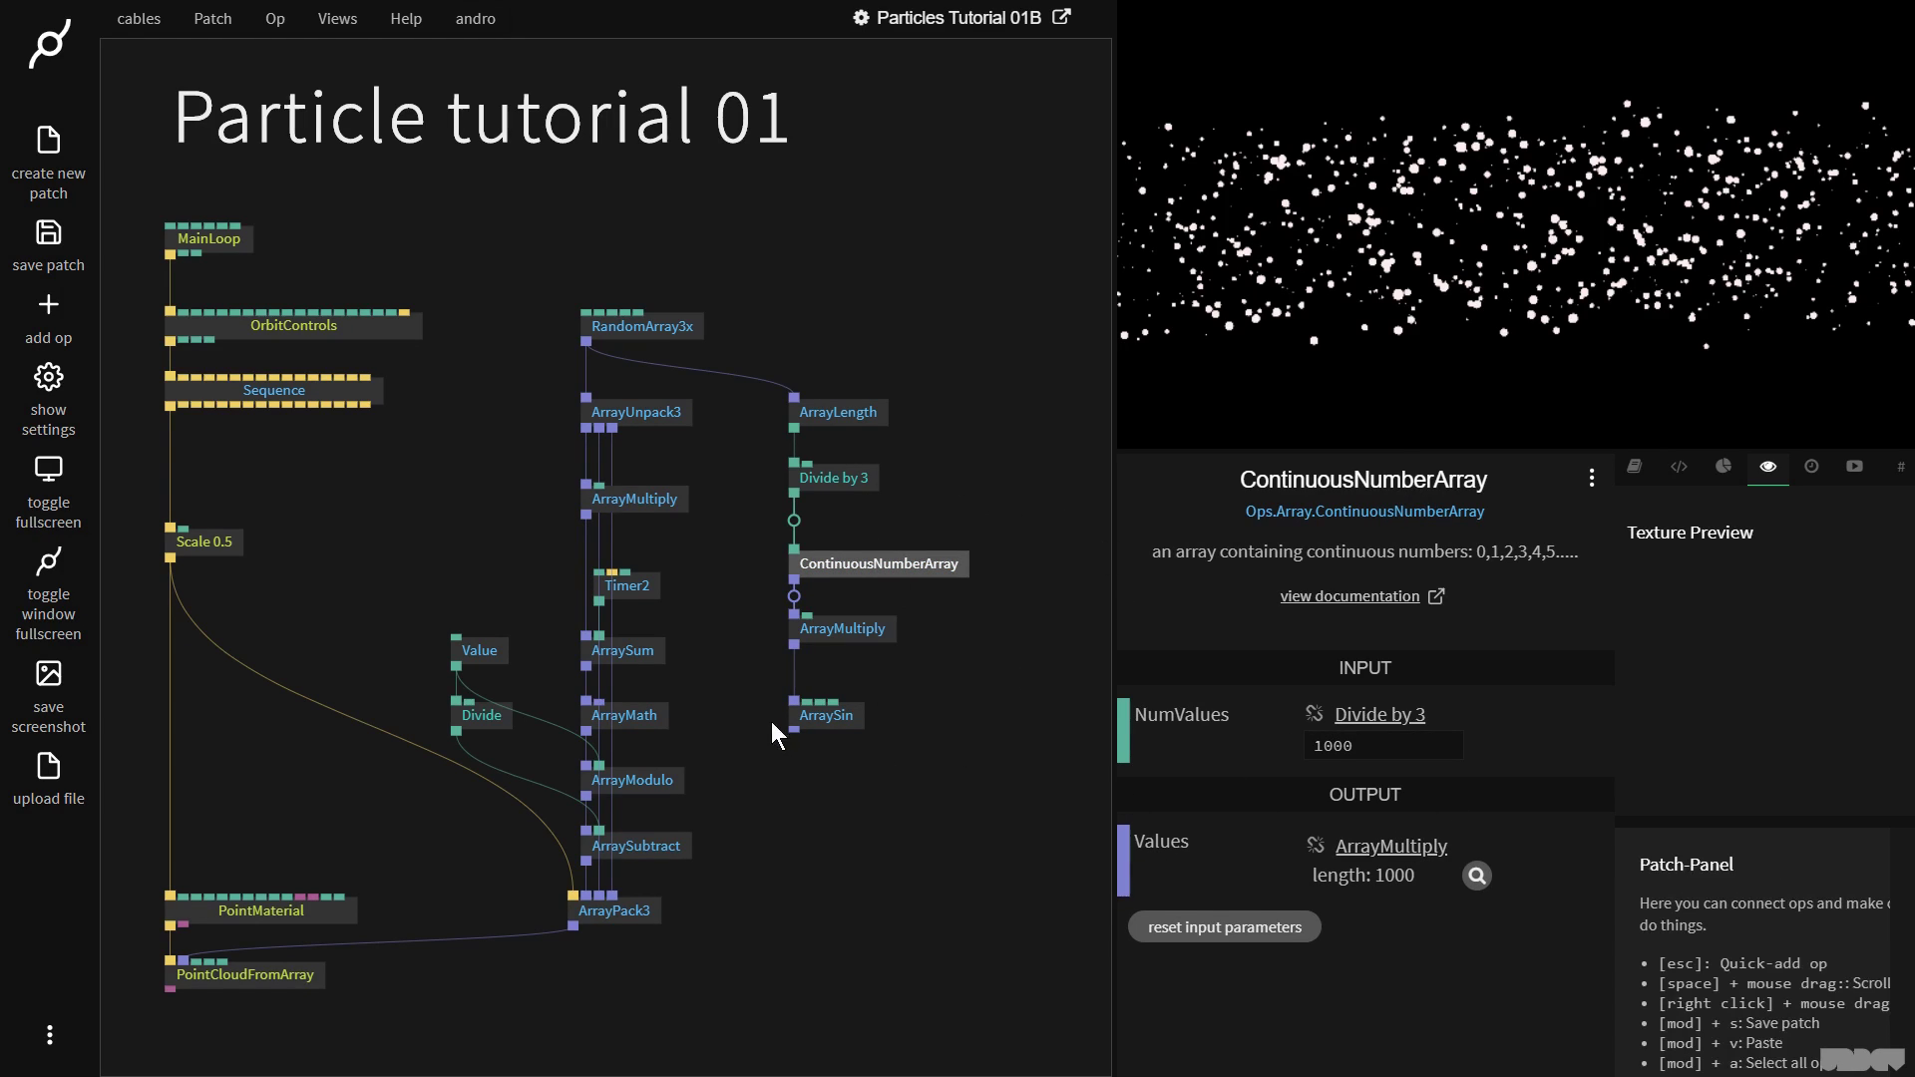
pyautogui.moveTo(794, 729); pyautogui.dragTo(690, 709)
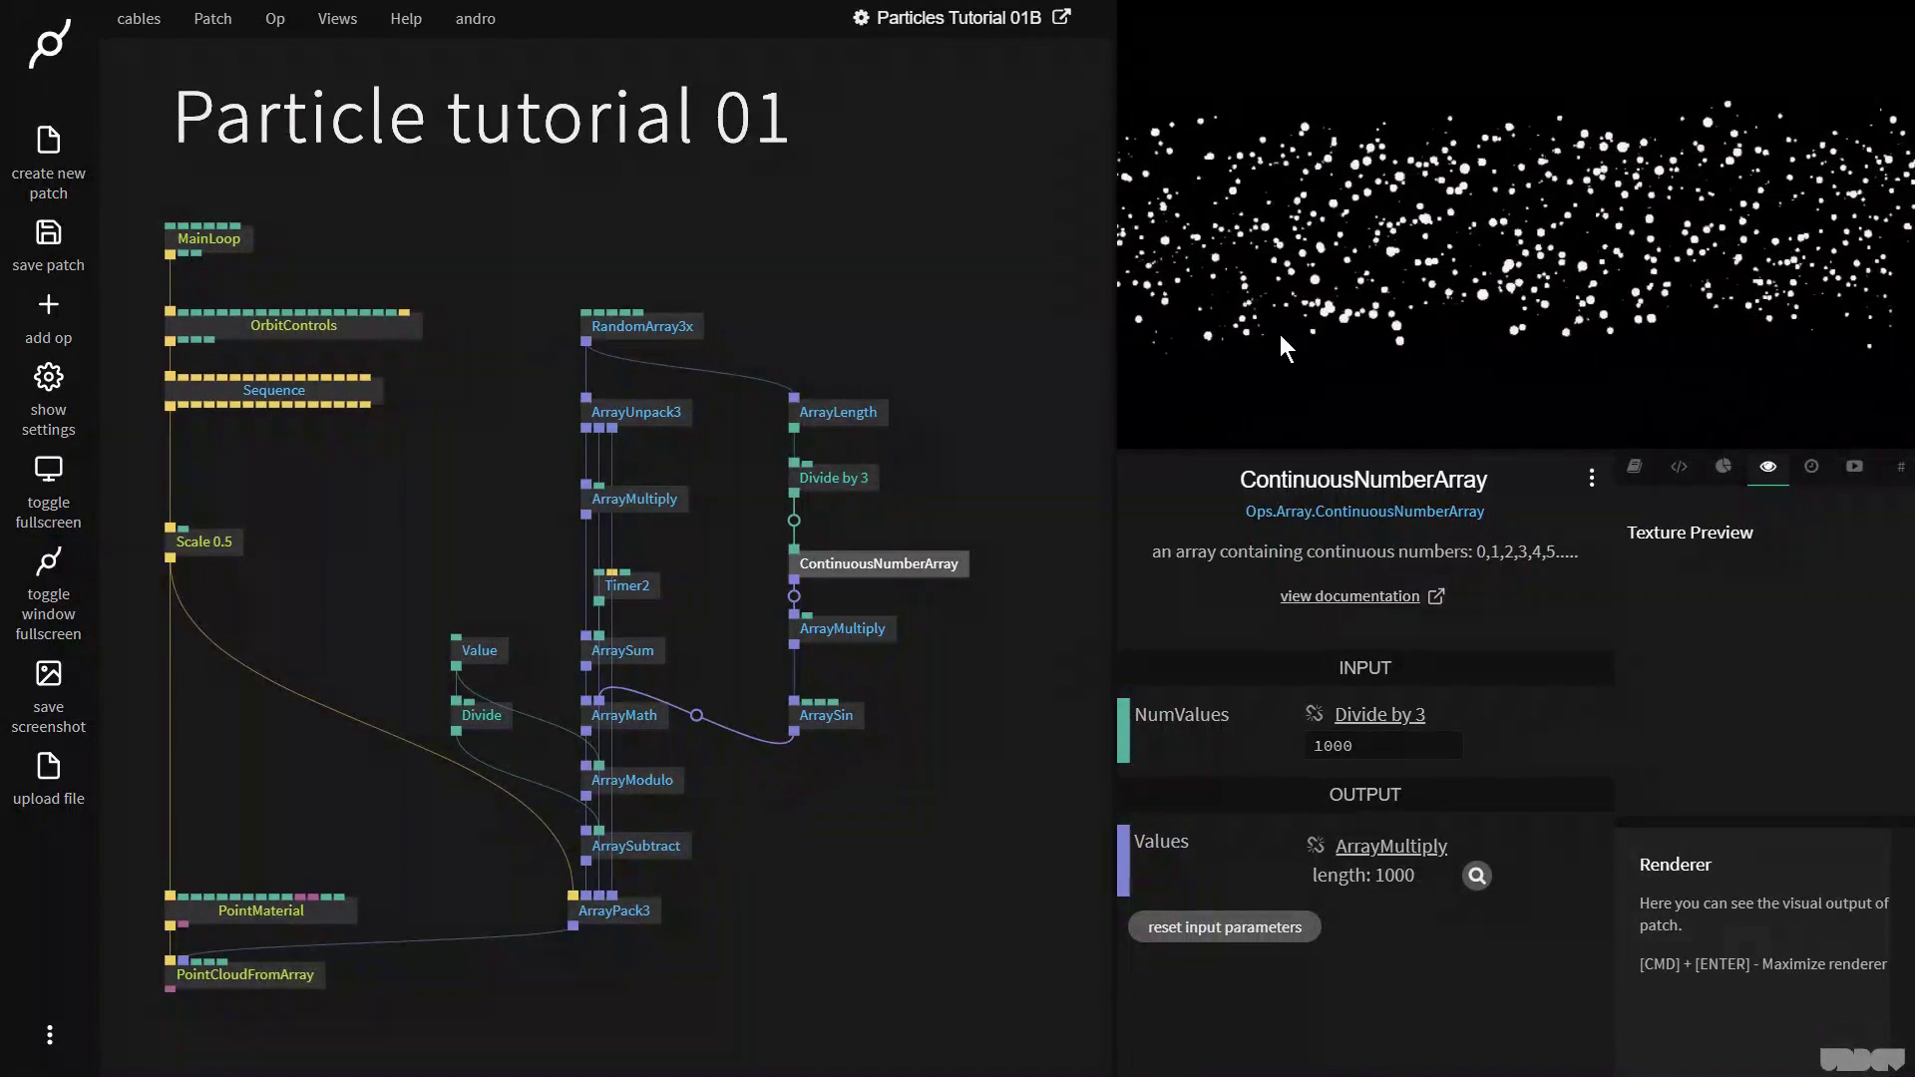
pyautogui.click(643, 714)
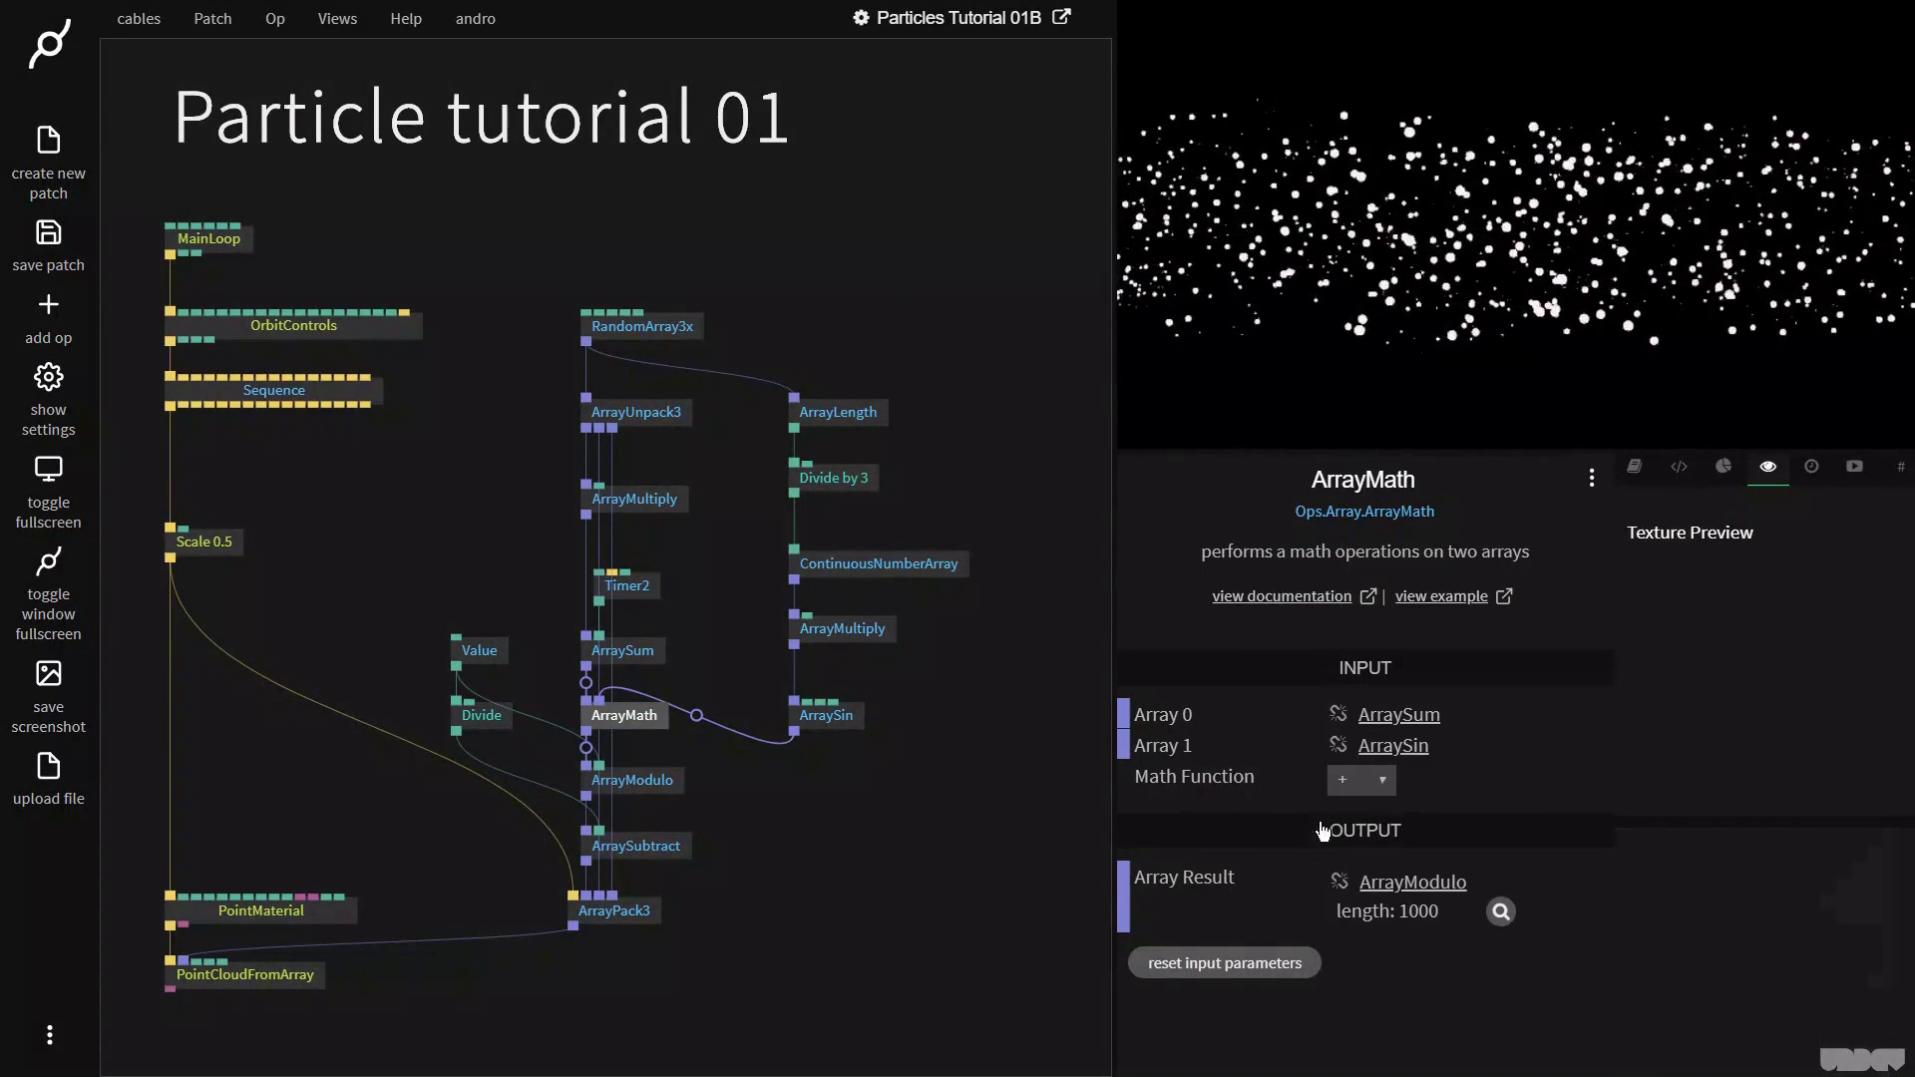
pyautogui.click(1361, 779)
pyautogui.click(1362, 846)
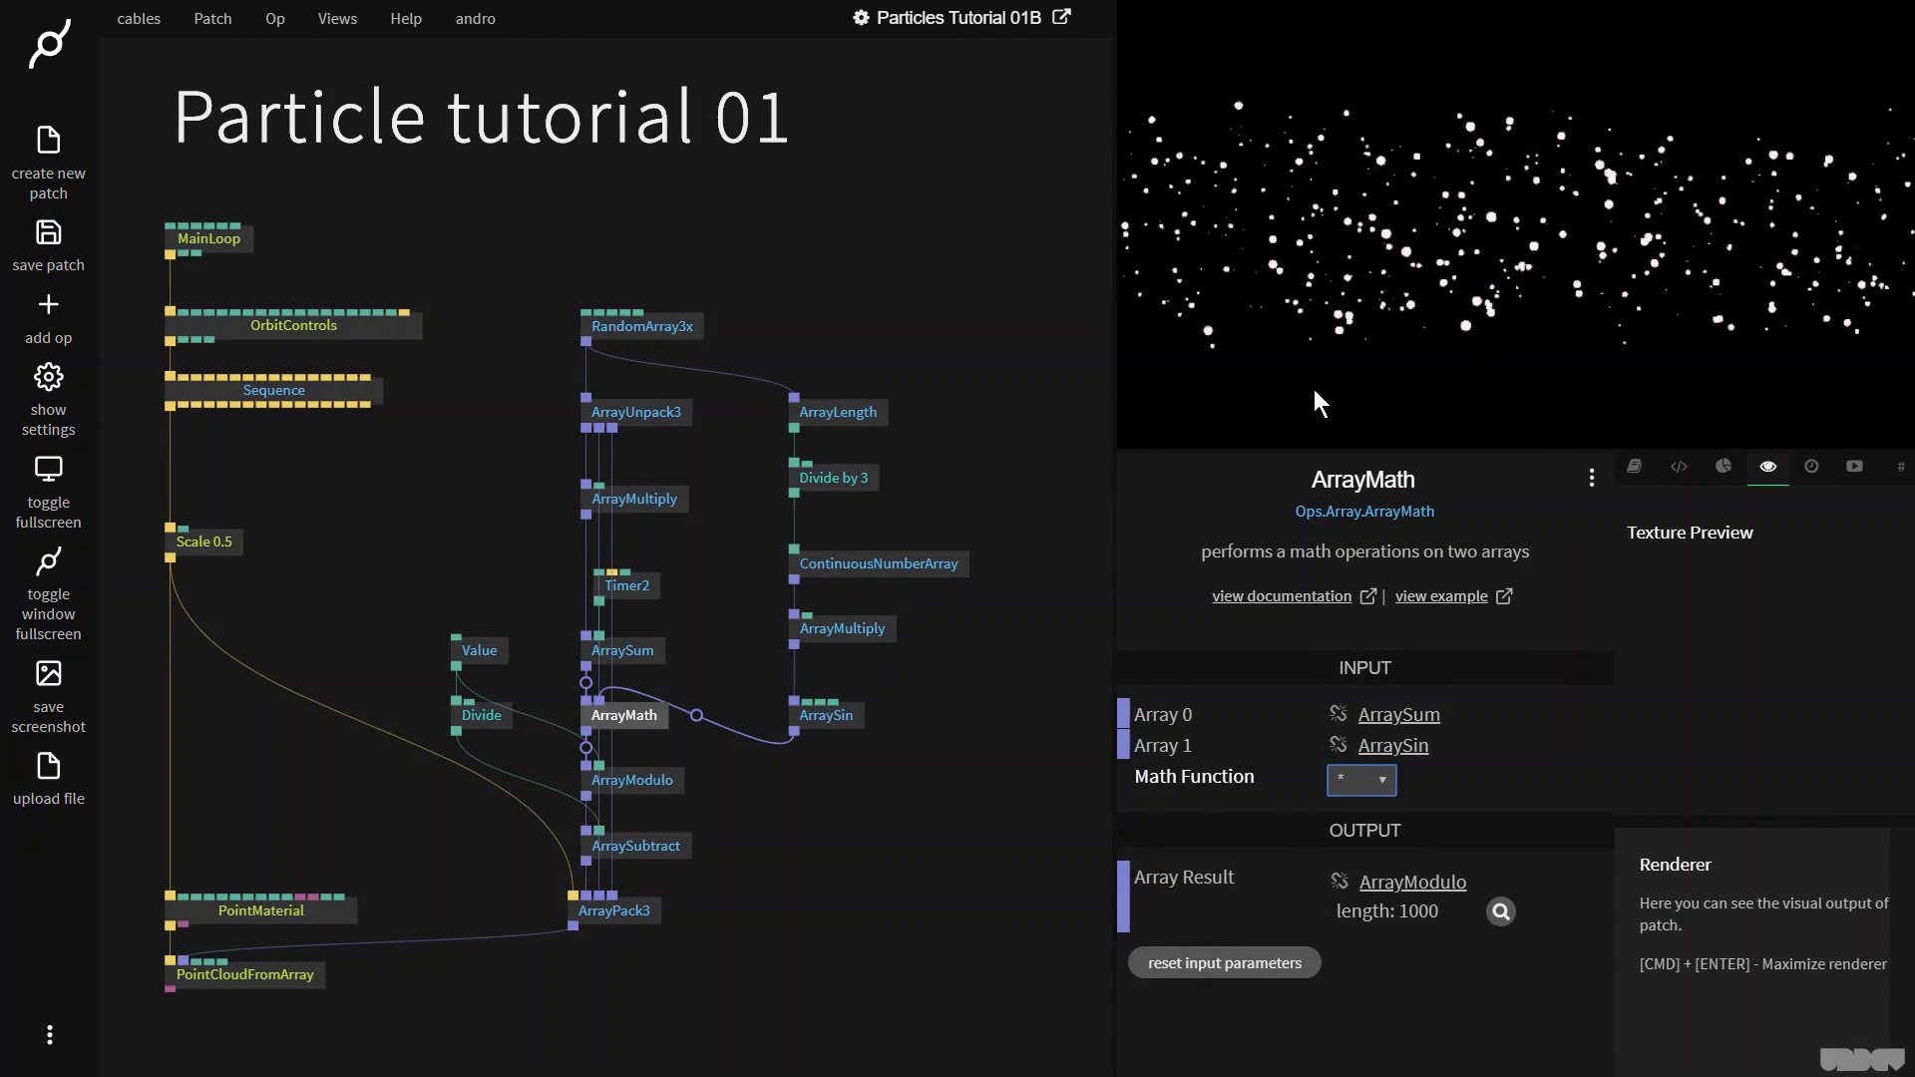
pyautogui.click(845, 714)
pyautogui.moveTo(1436, 787); pyautogui.dragTo(1463, 787)
# Step: Insert an ArraySum adding 1 after ArraySin, placed just below it before ArrayMath
pyautogui.moveTo(845, 715); pyautogui.dragTo(696, 697)
pyautogui.write('a')
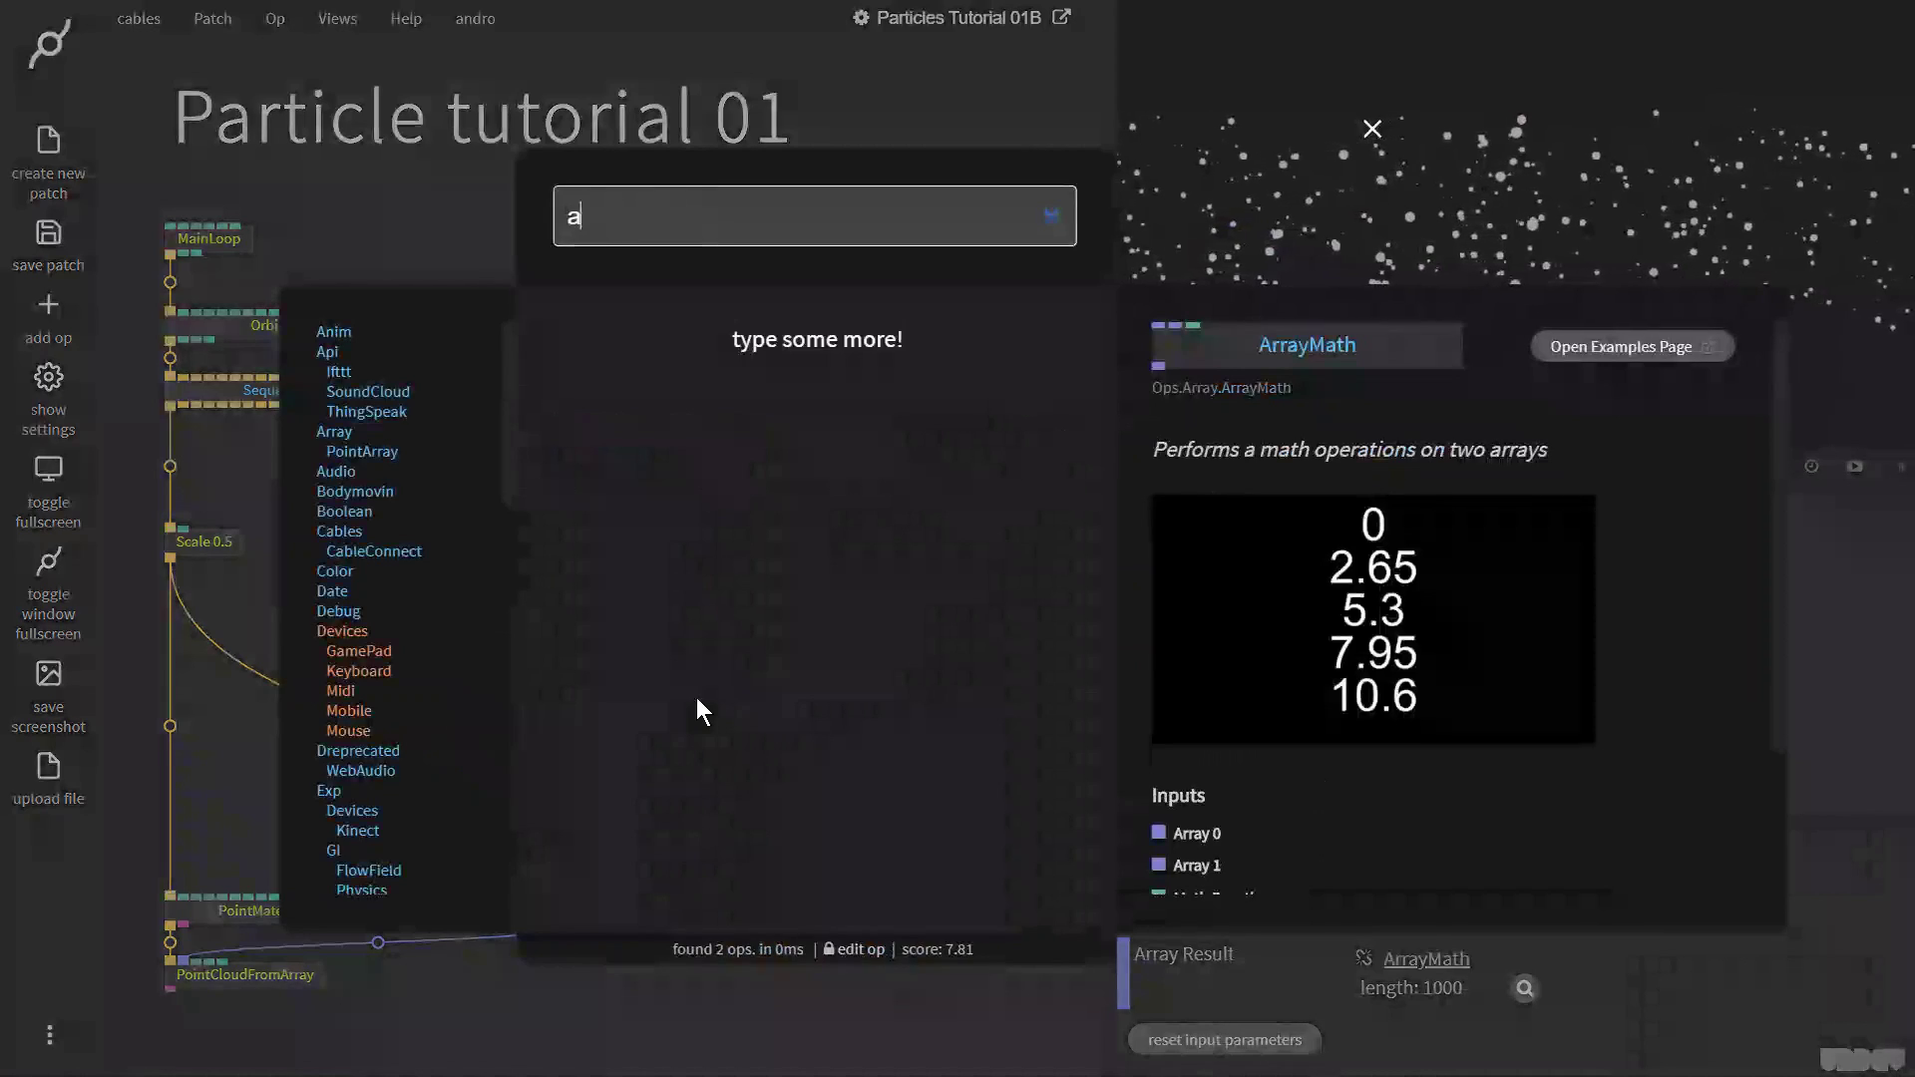
pyautogui.write('rraysum')
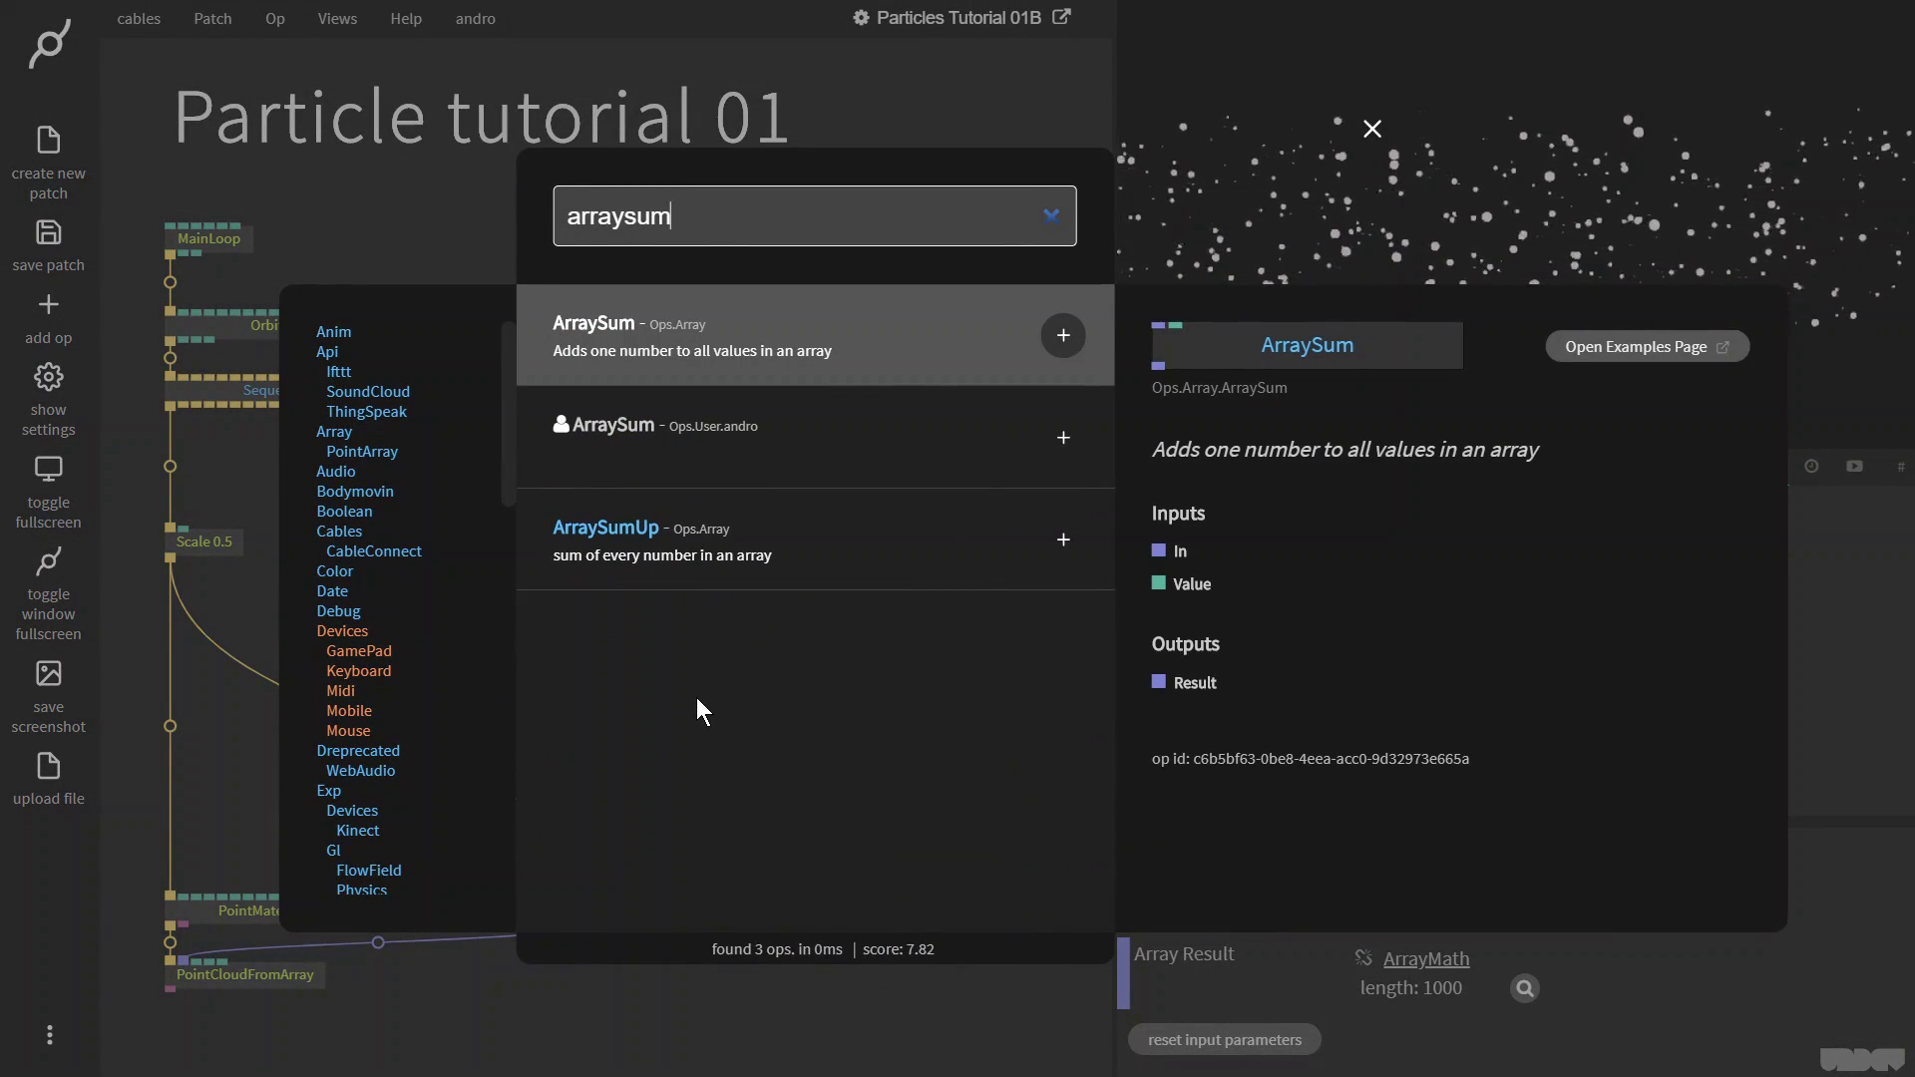
pyautogui.press('Return')
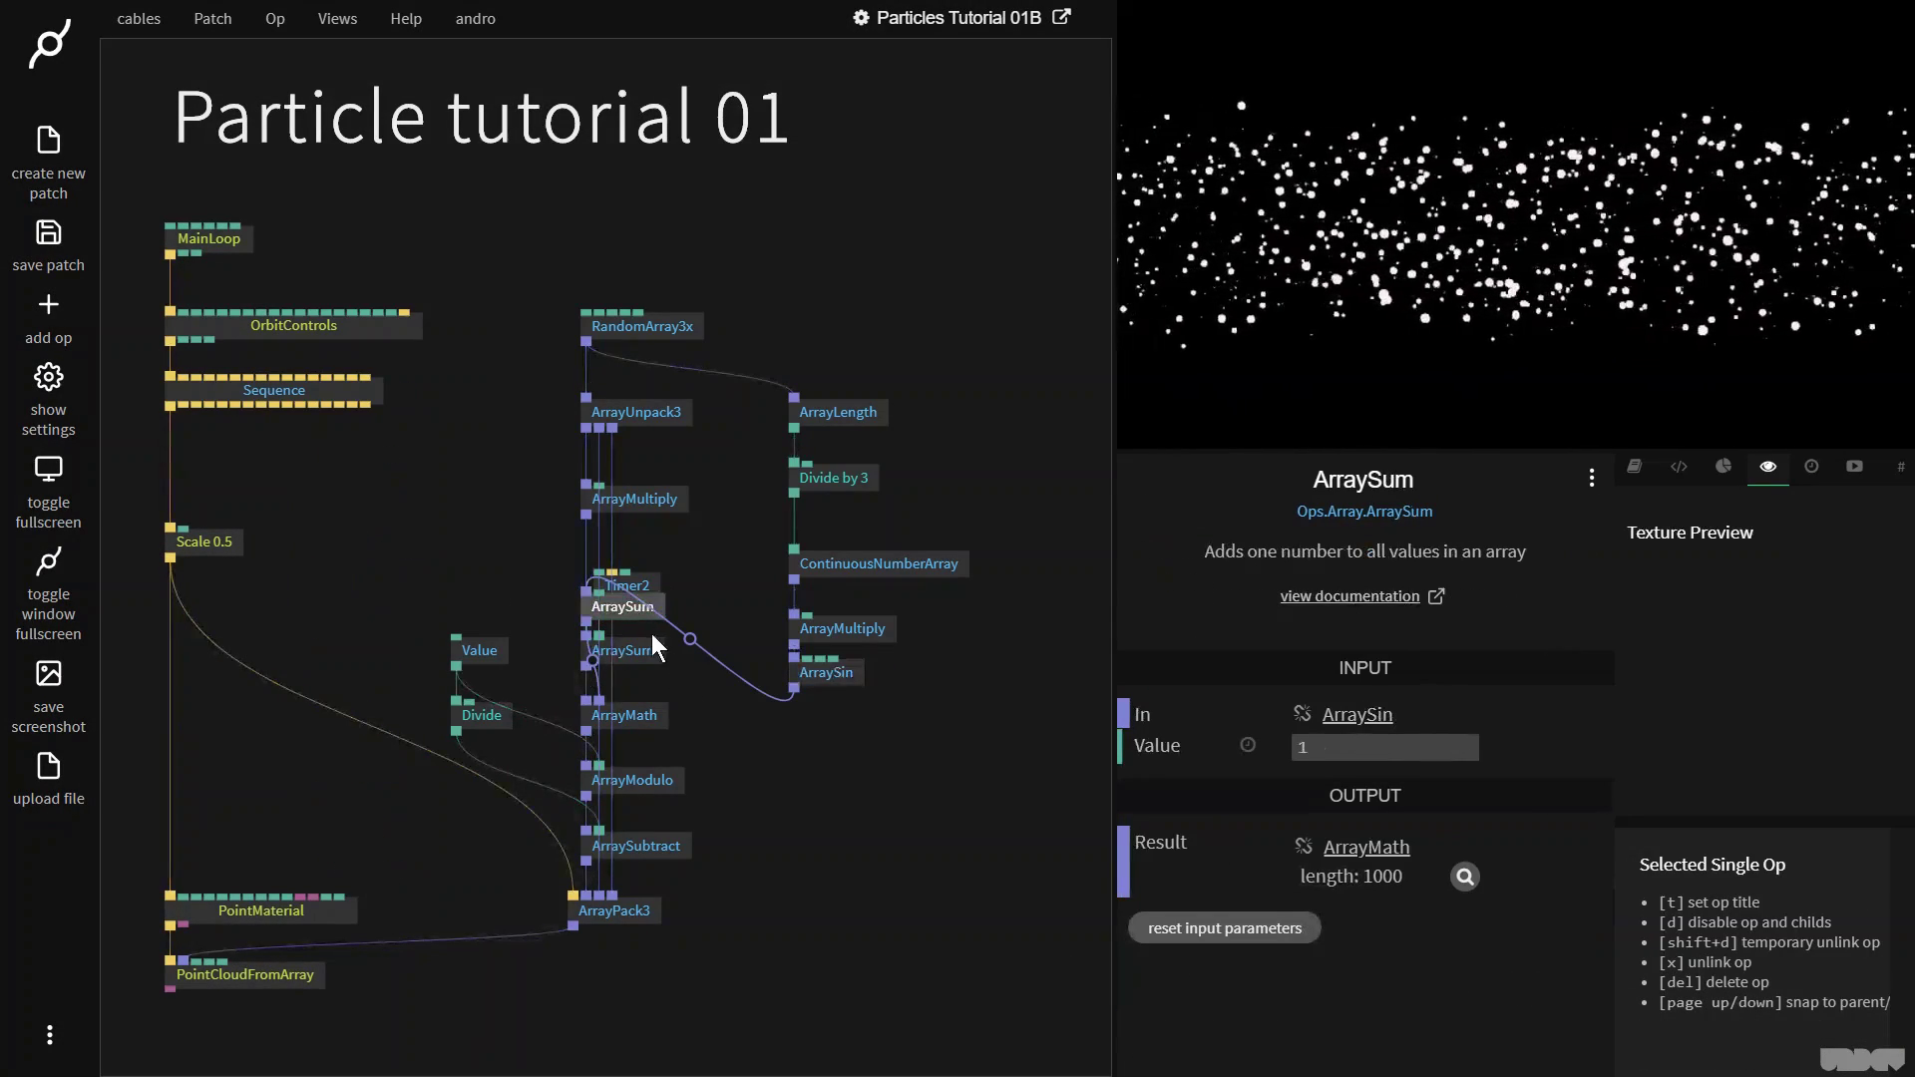
pyautogui.moveTo(635, 604); pyautogui.dragTo(841, 740)
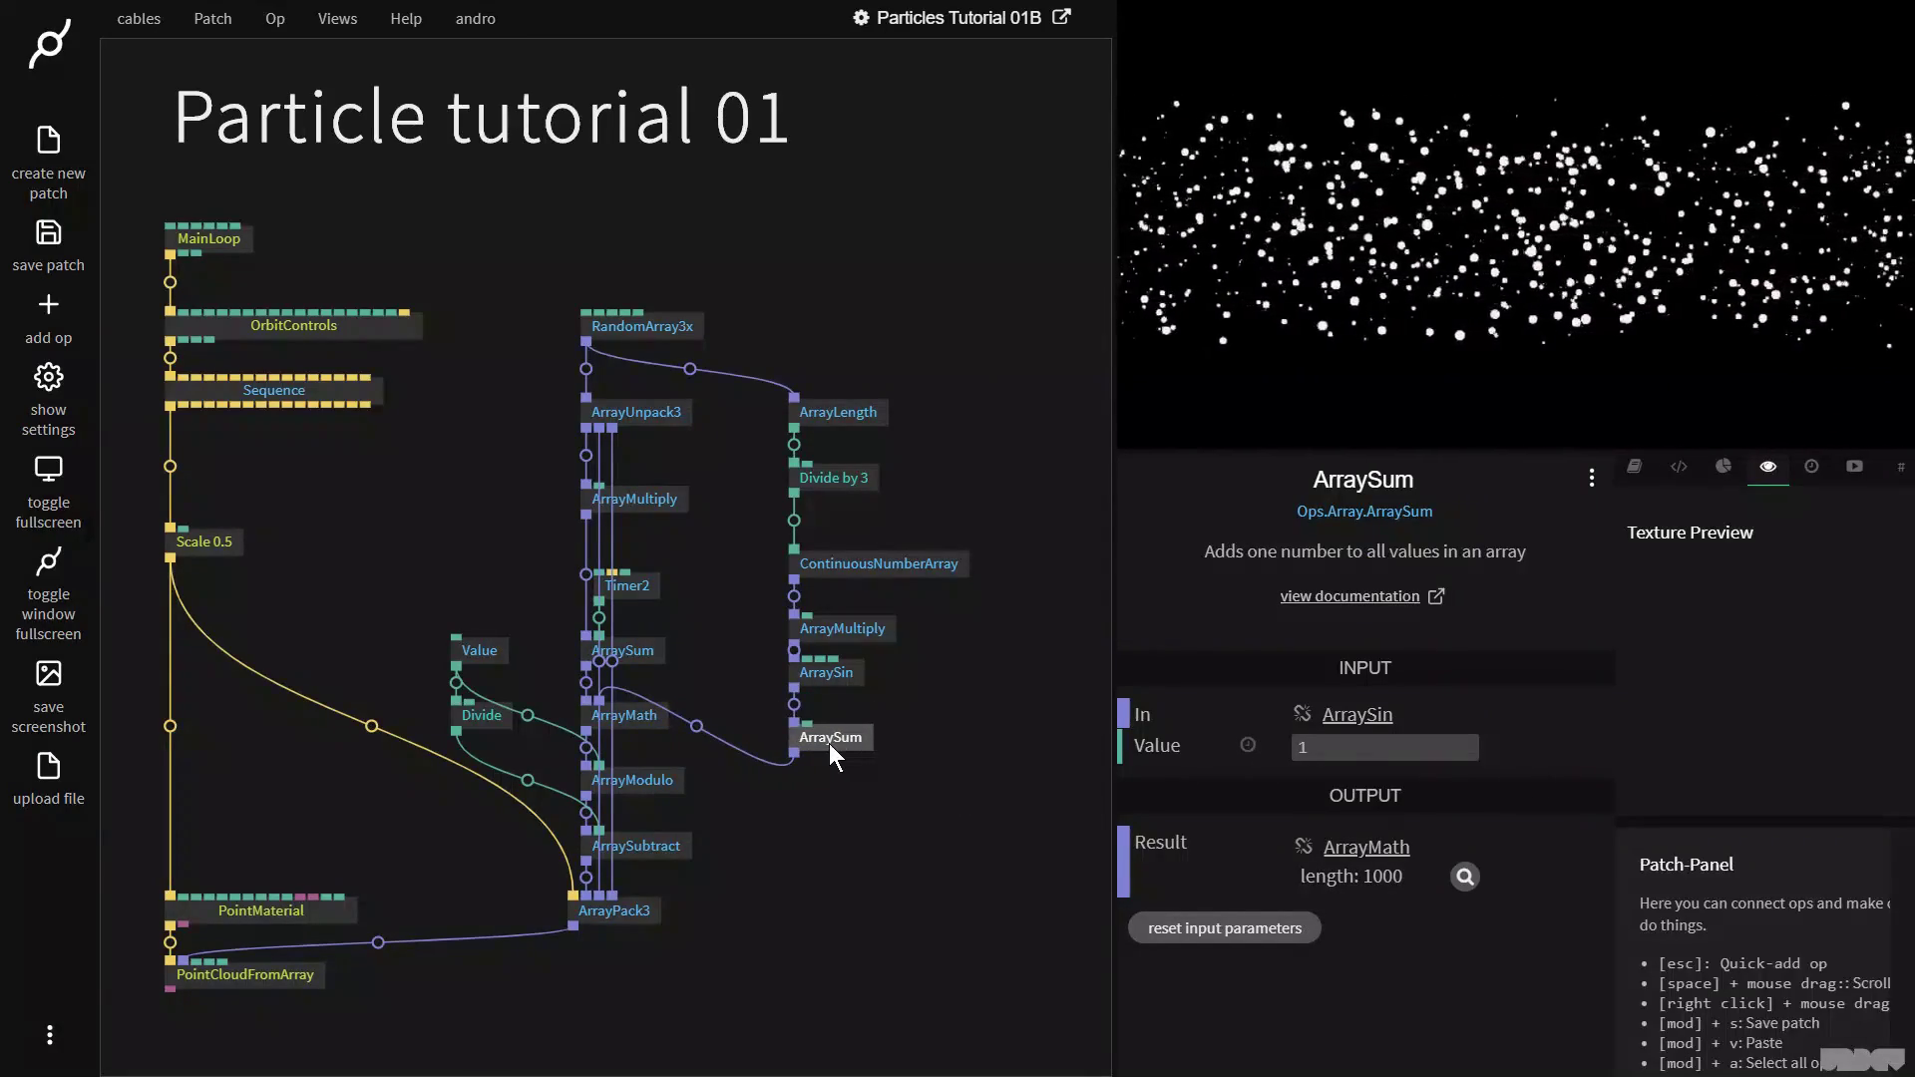
pyautogui.moveTo(1393, 755); pyautogui.dragTo(1556, 755)
pyautogui.click(1384, 747)
pyautogui.write('1')
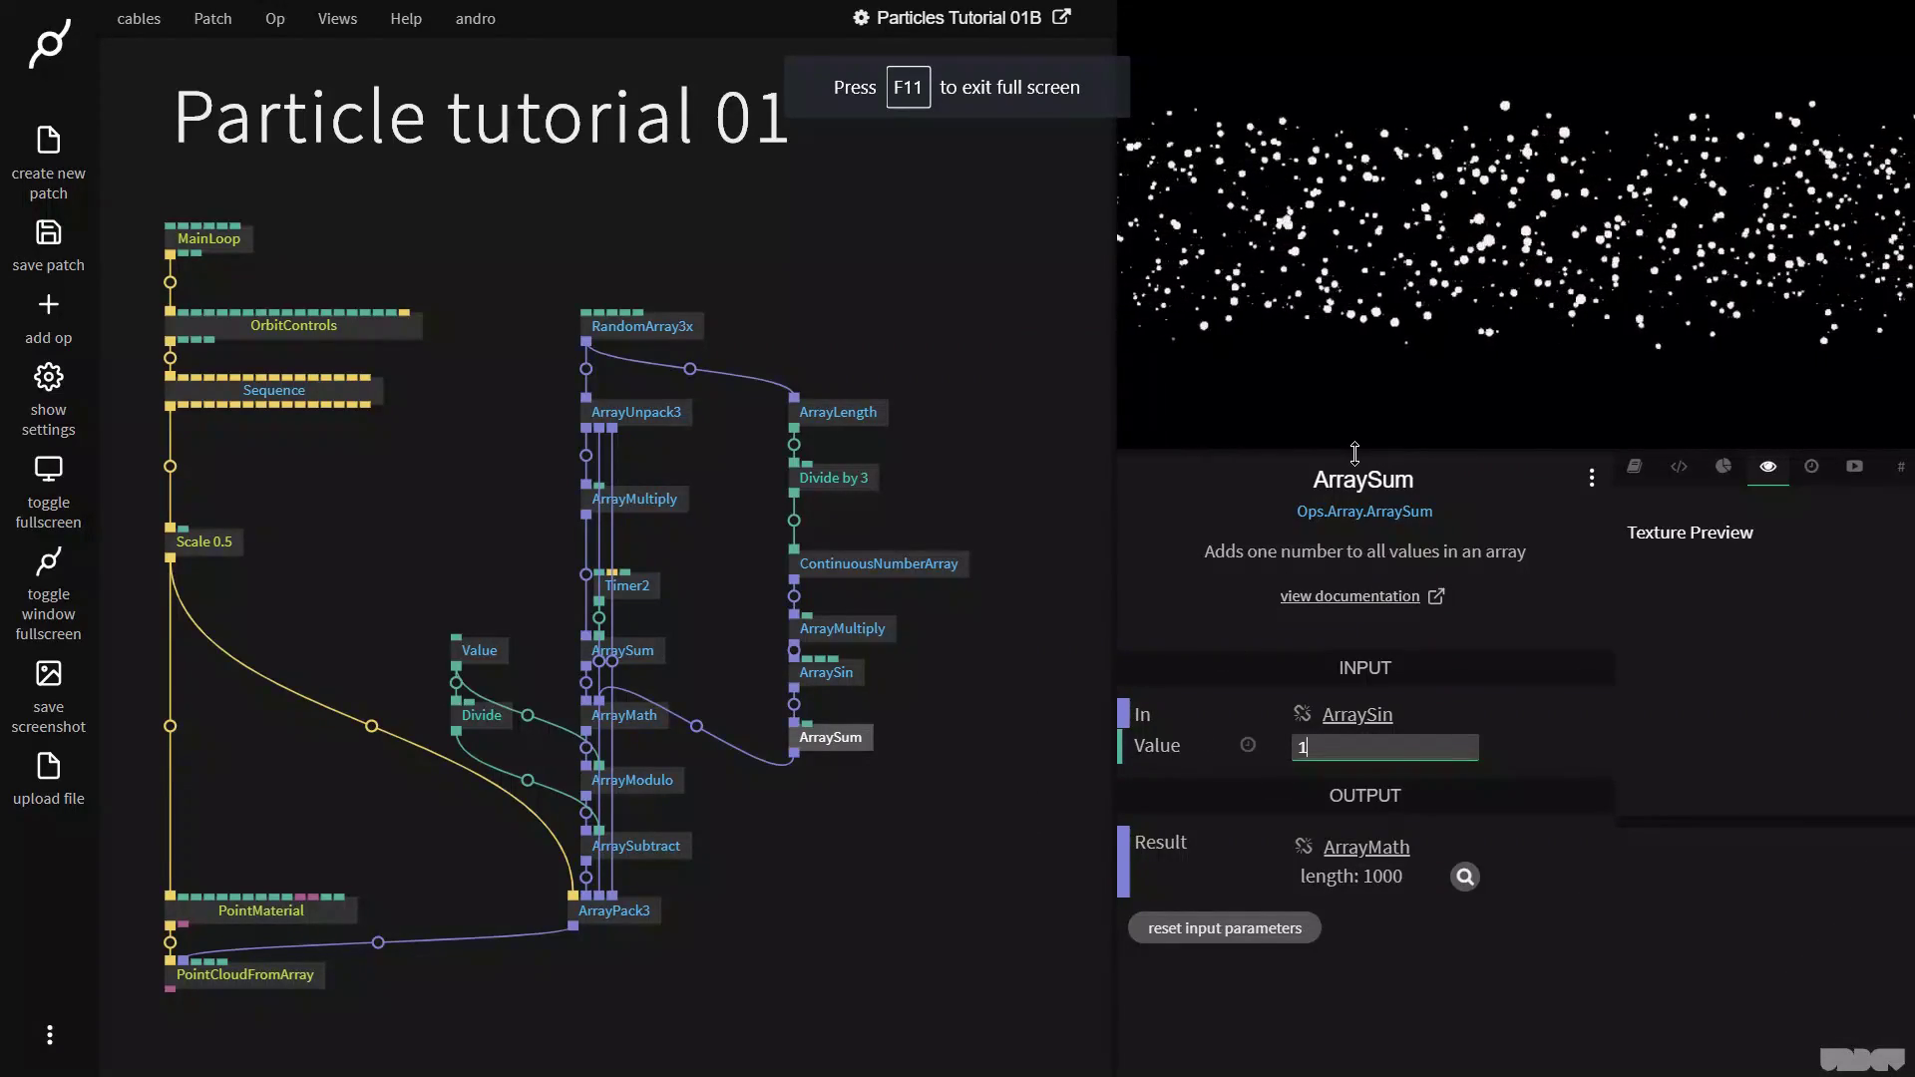
pyautogui.scroll(-3, 997, 449)
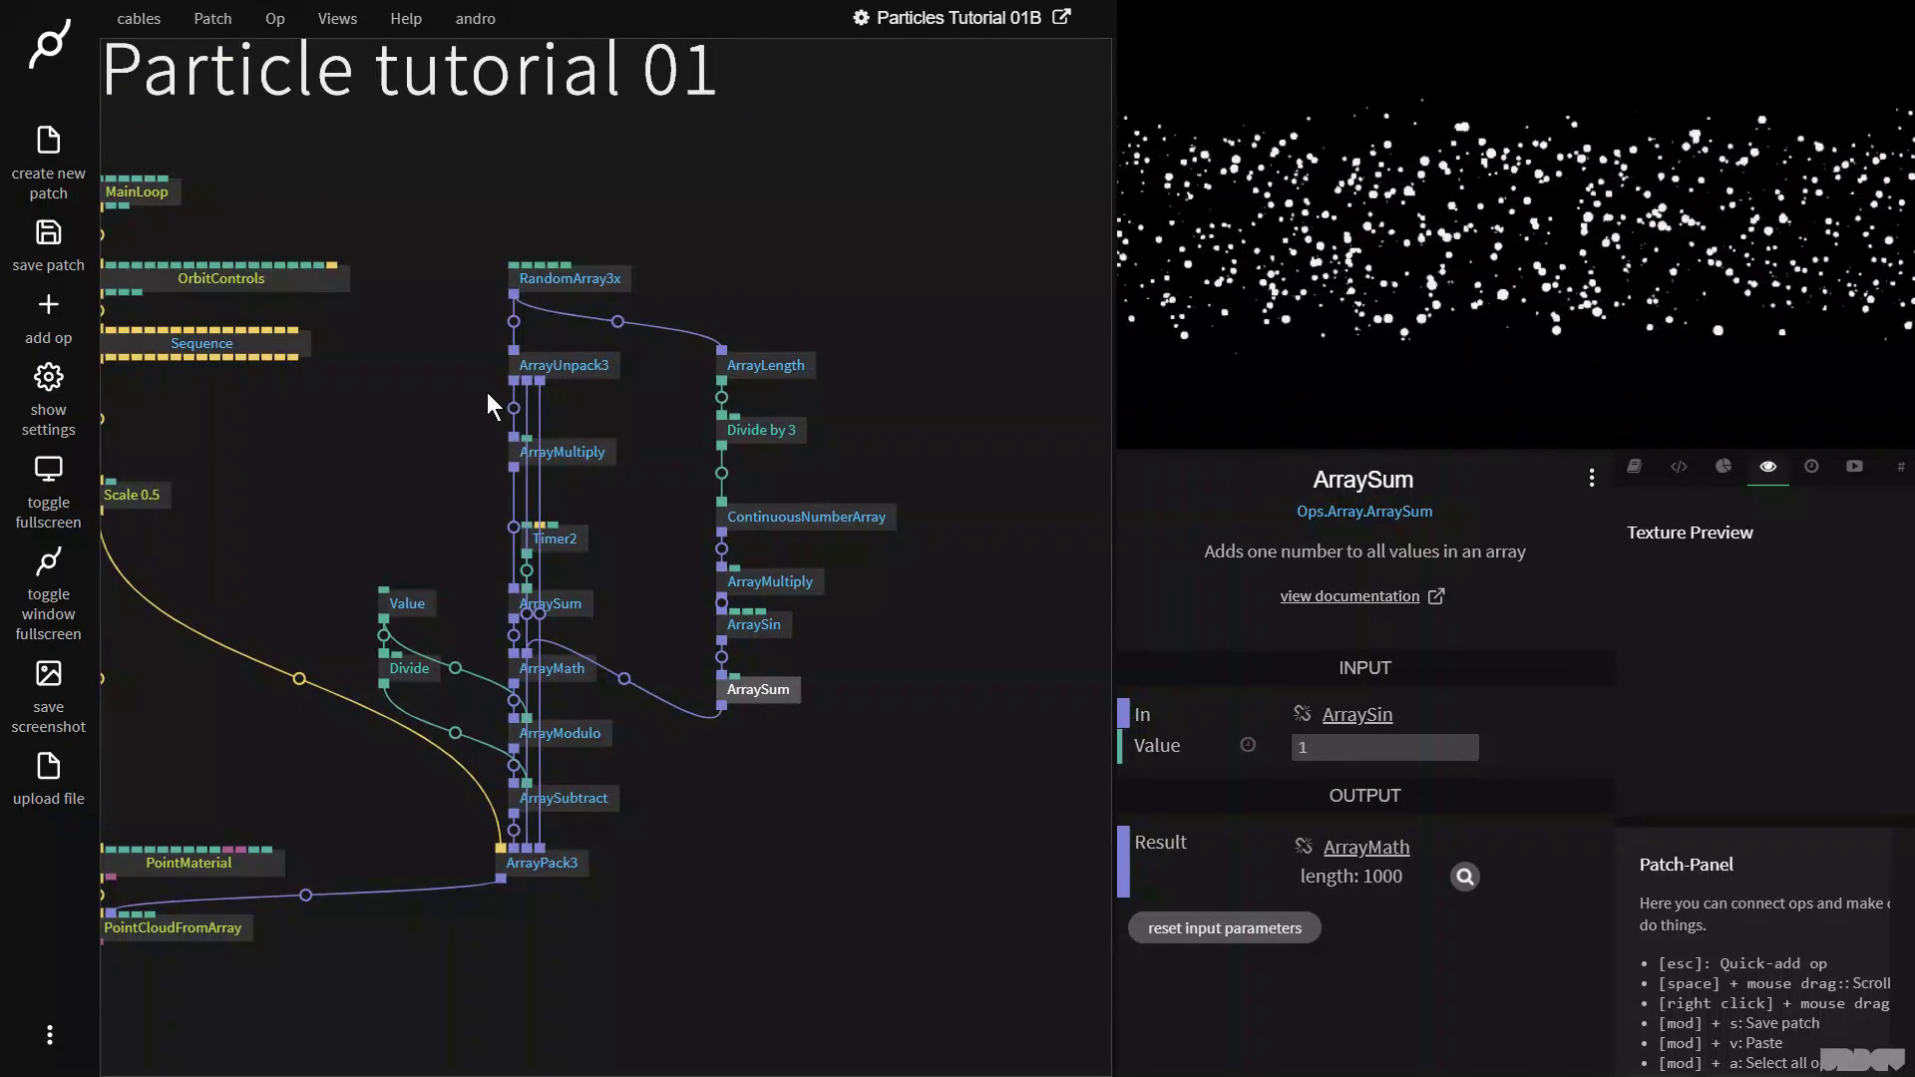
# Step: Move Divide by 3, ArrayLength, RandomArray3x and ContinuousNumberArray higher in the patch
pyautogui.moveTo(782, 437); pyautogui.dragTo(764, 327)
pyautogui.click(764, 329)
pyautogui.moveTo(596, 287); pyautogui.dragTo(591, 252)
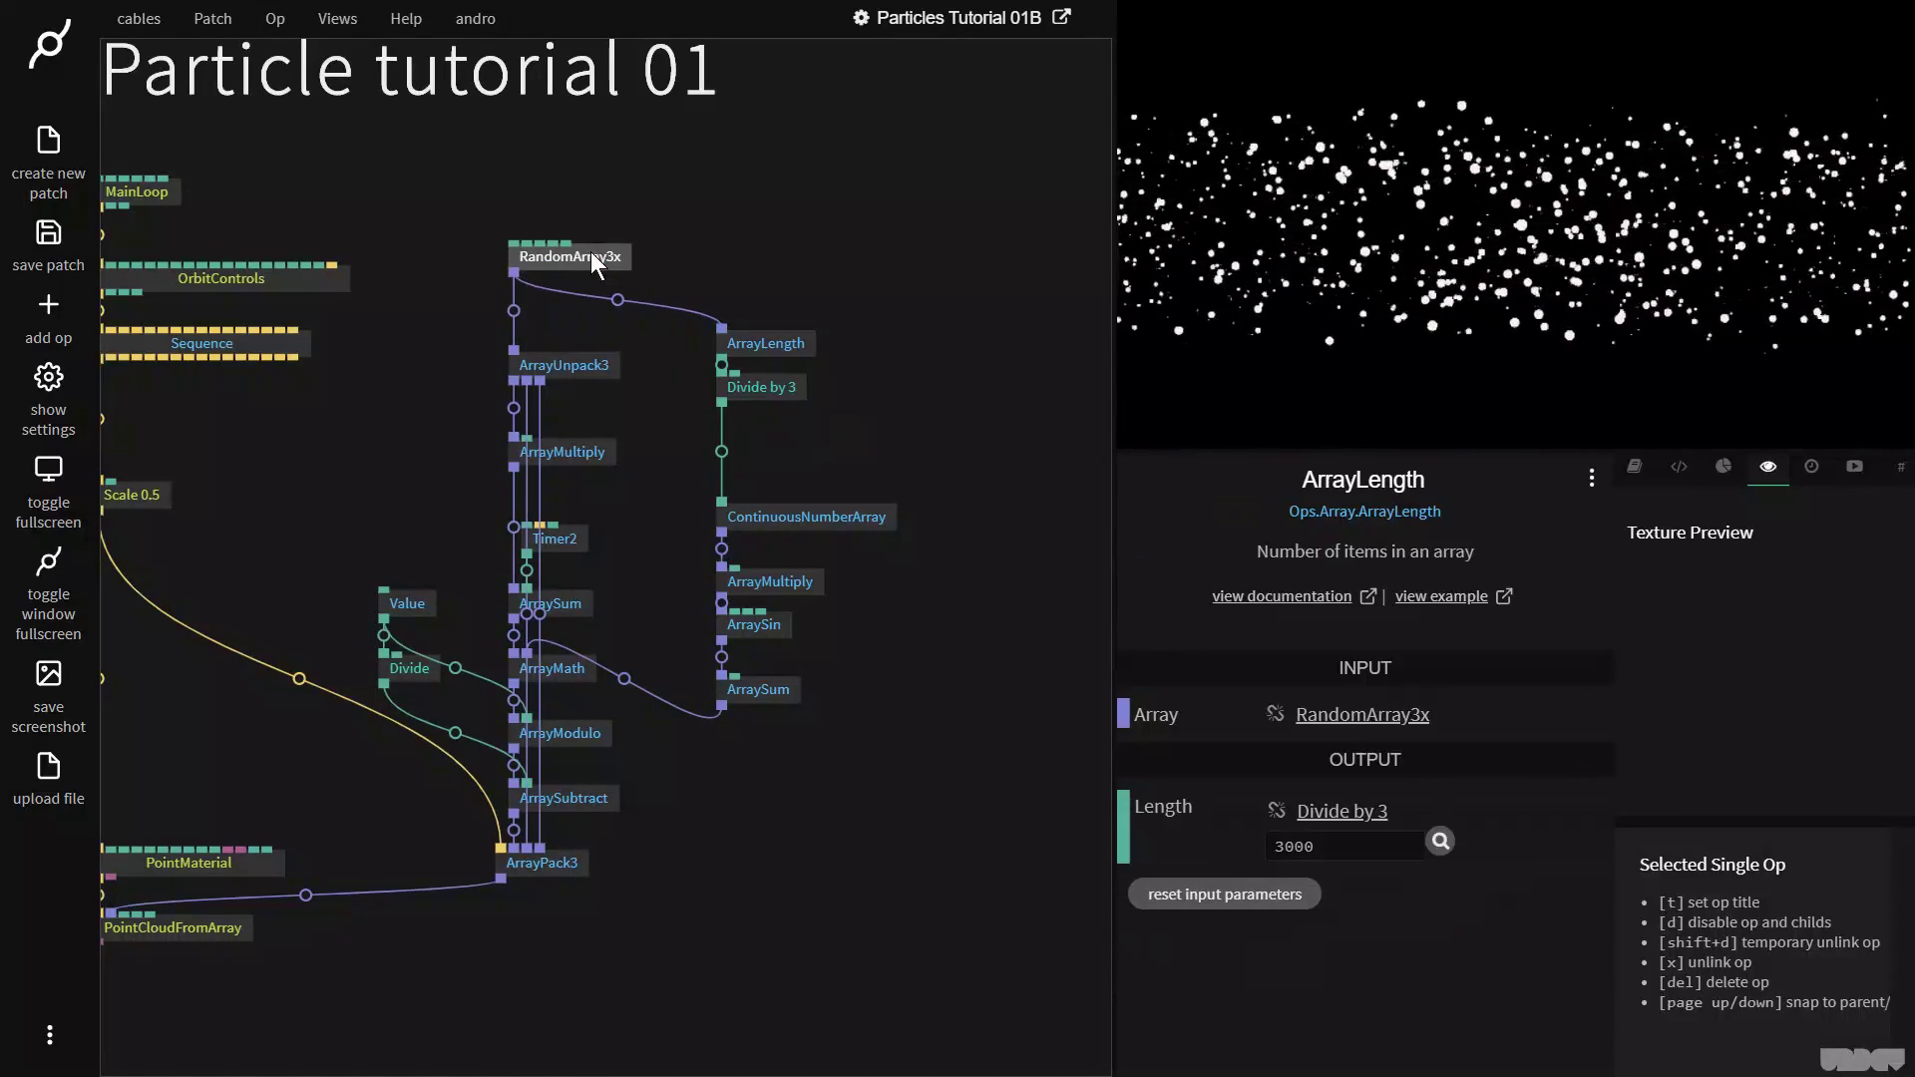
pyautogui.click(894, 356)
pyautogui.moveTo(768, 510); pyautogui.dragTo(772, 451)
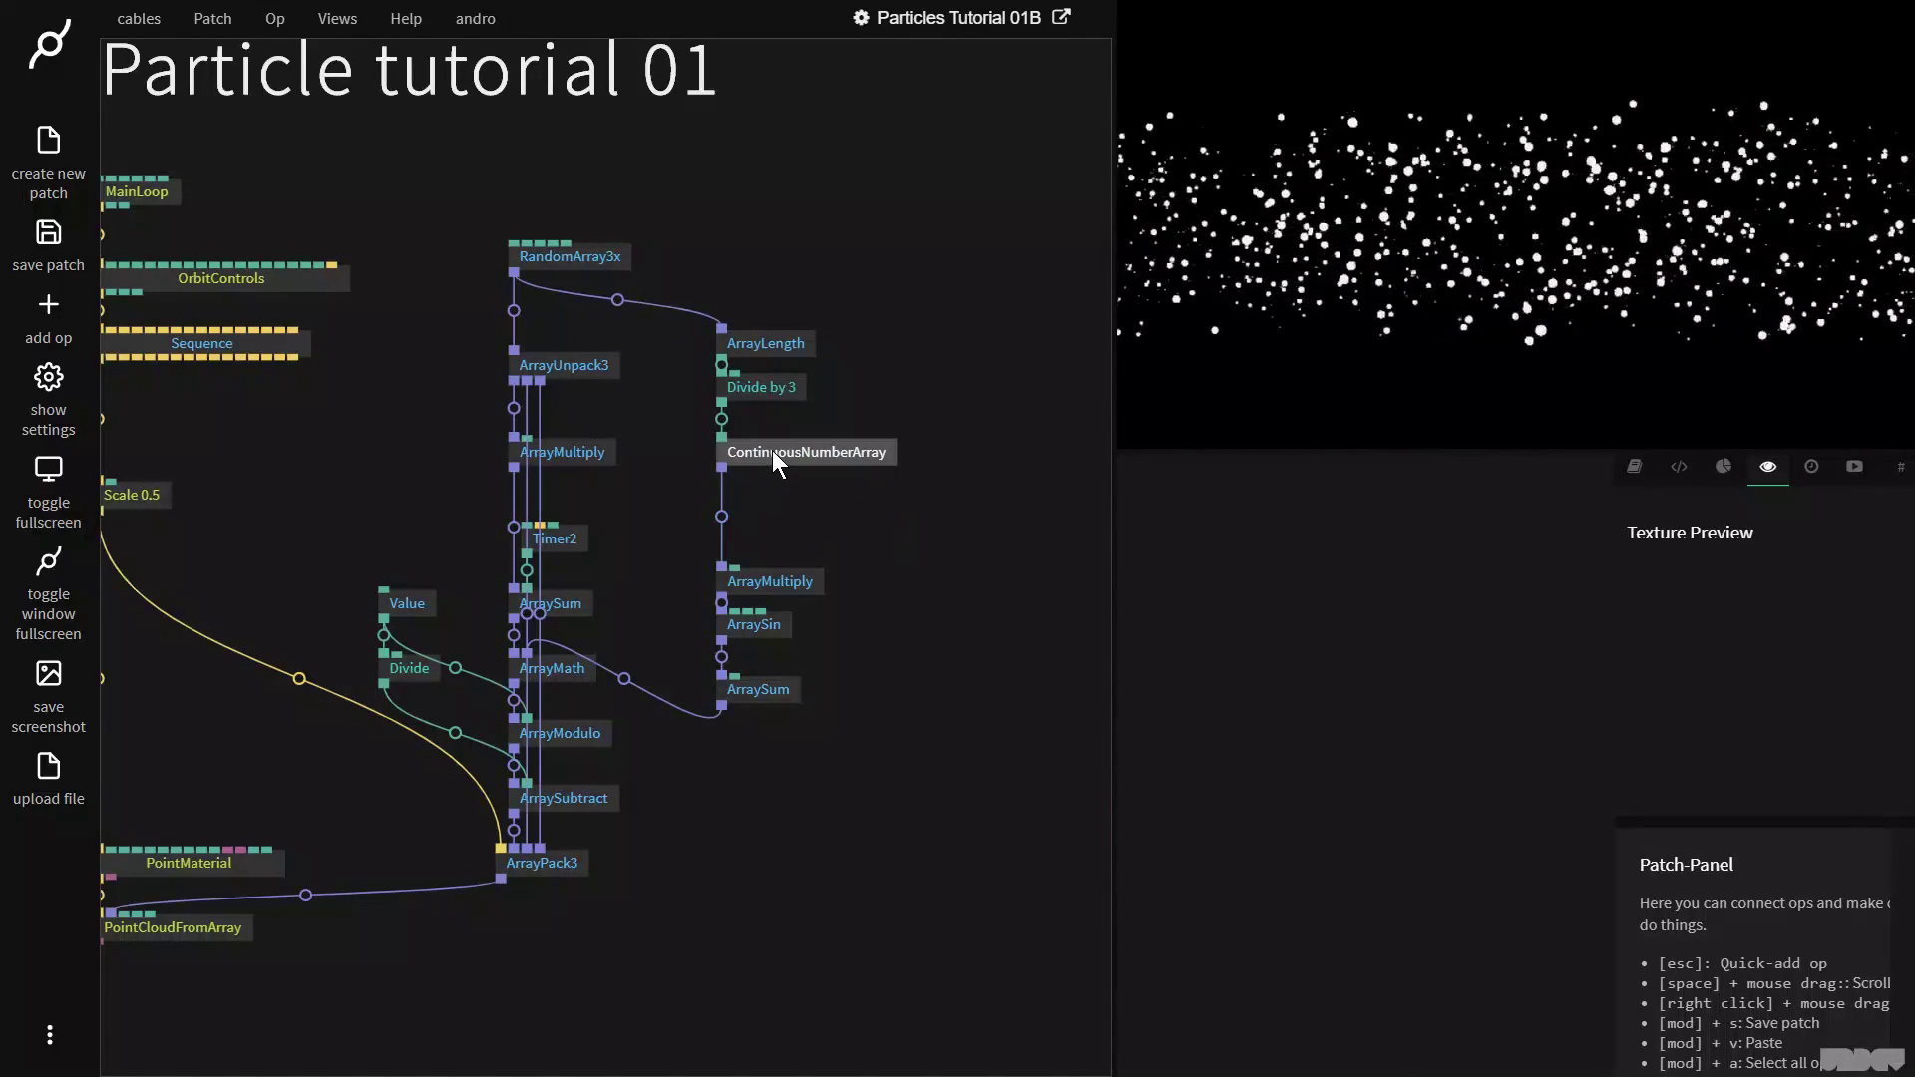
pyautogui.click(476, 499)
# Step: Mark the ten ops of the timer and sine chain with the red colour
pyautogui.moveTo(493, 506); pyautogui.dragTo(782, 735)
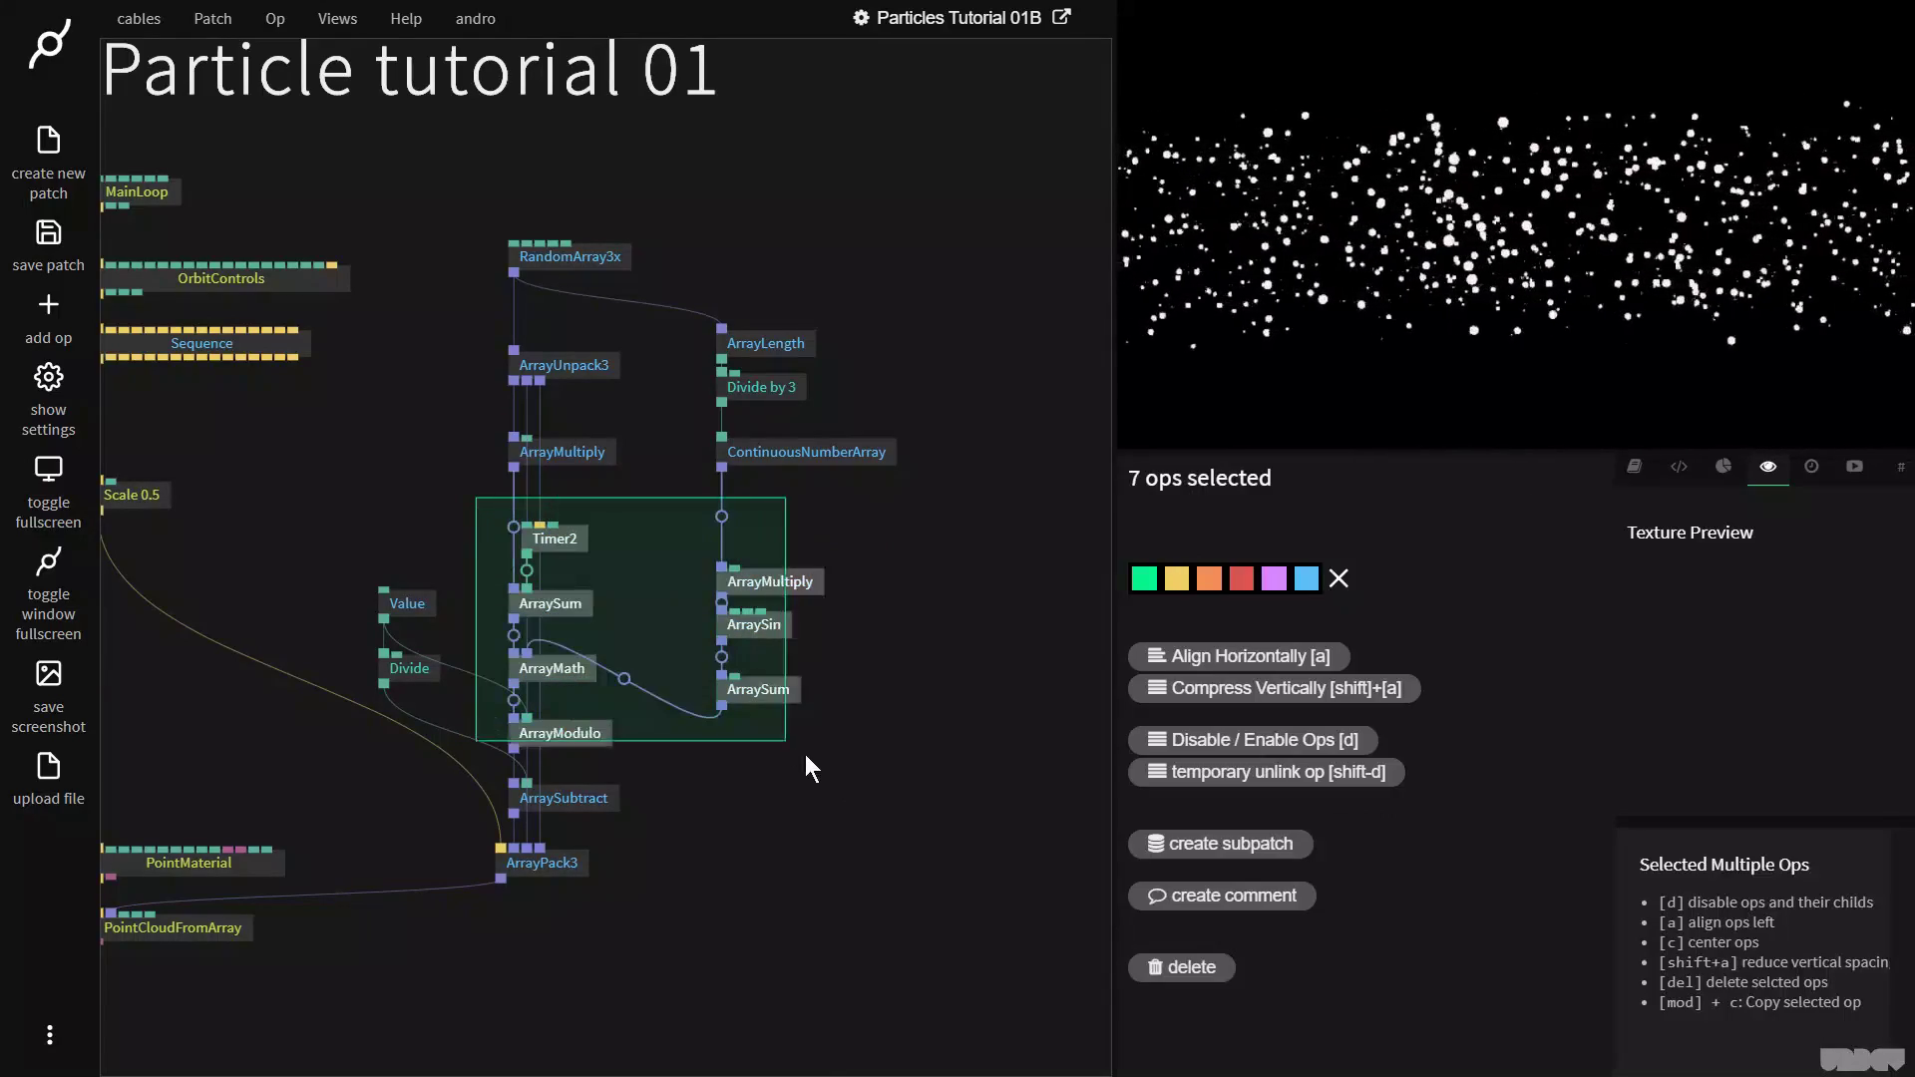
pyautogui.click(645, 601)
pyautogui.moveTo(644, 600); pyautogui.dragTo(910, 817)
pyautogui.click(1240, 578)
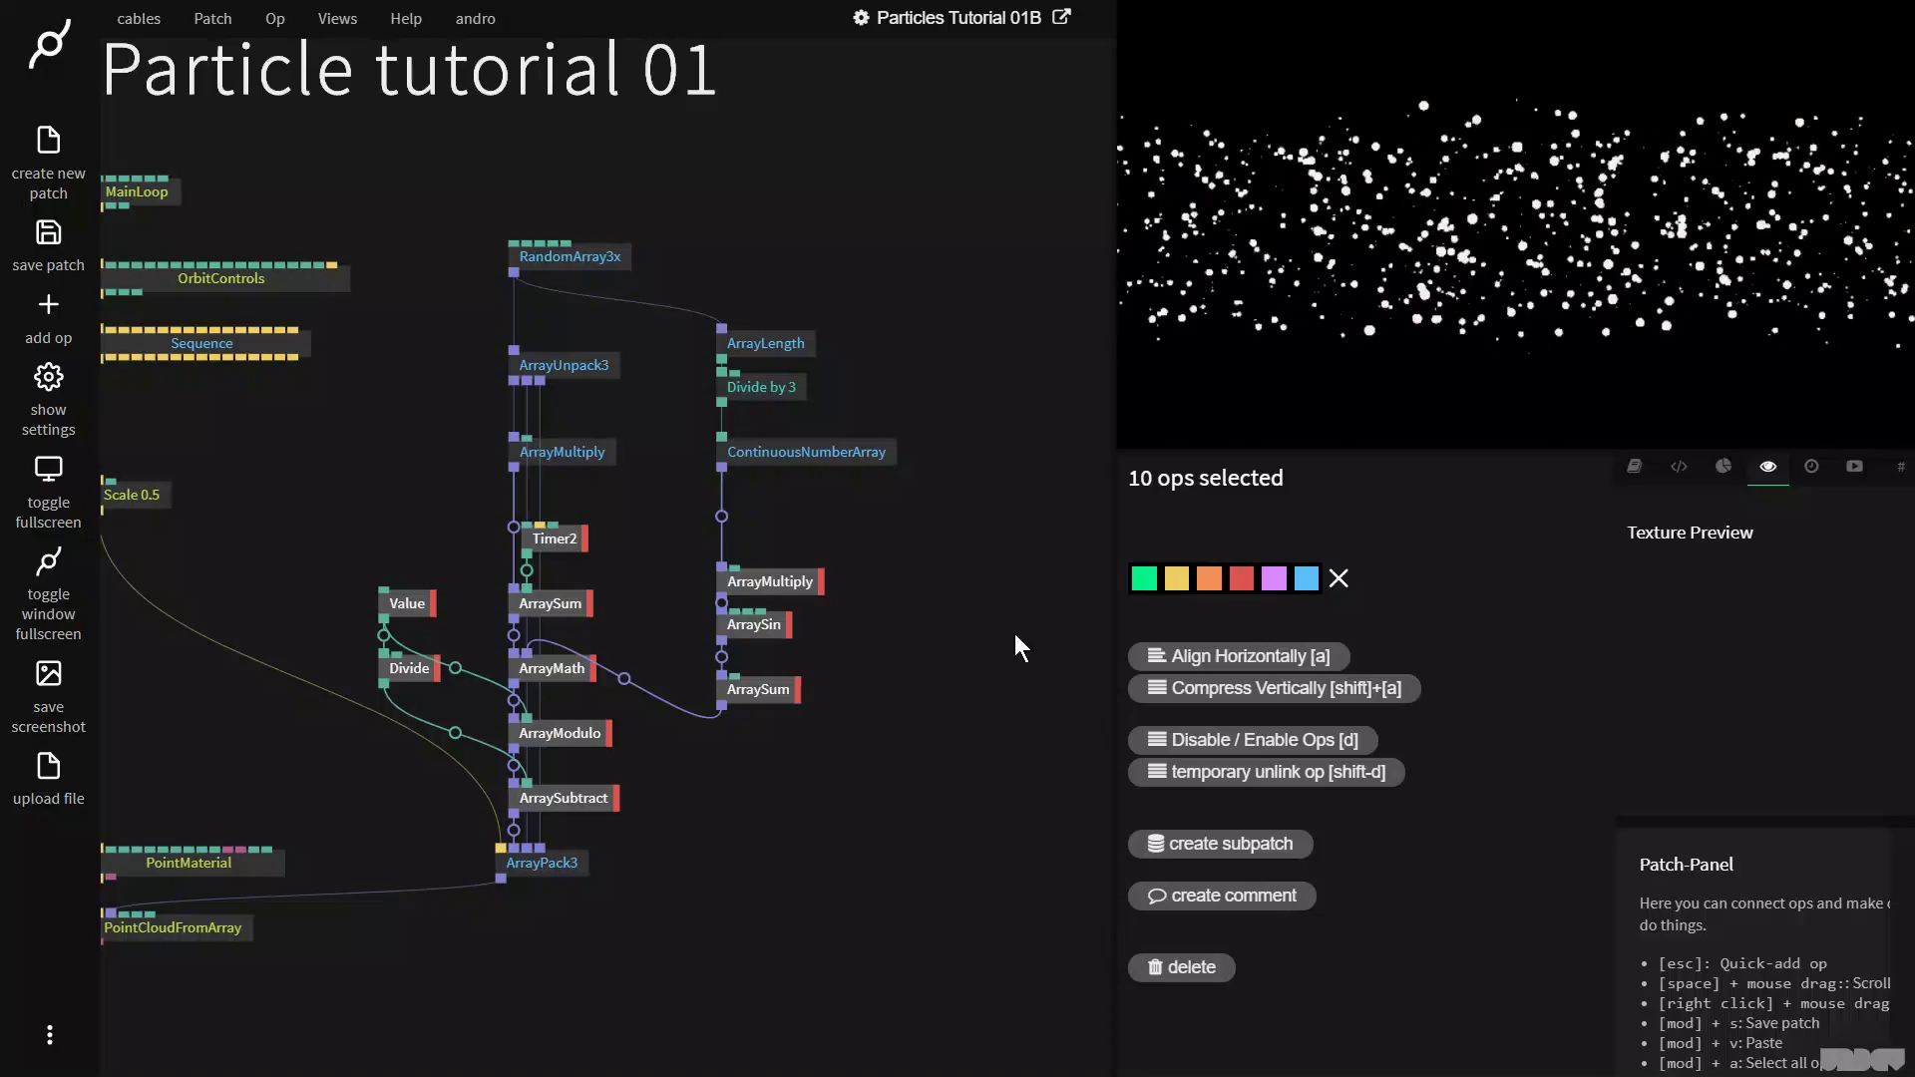
pyautogui.click(968, 696)
# Step: Raise ArrayMultiply, ArraySin and ArraySum to align with the main position chain
pyautogui.moveTo(782, 582); pyautogui.dragTo(780, 539)
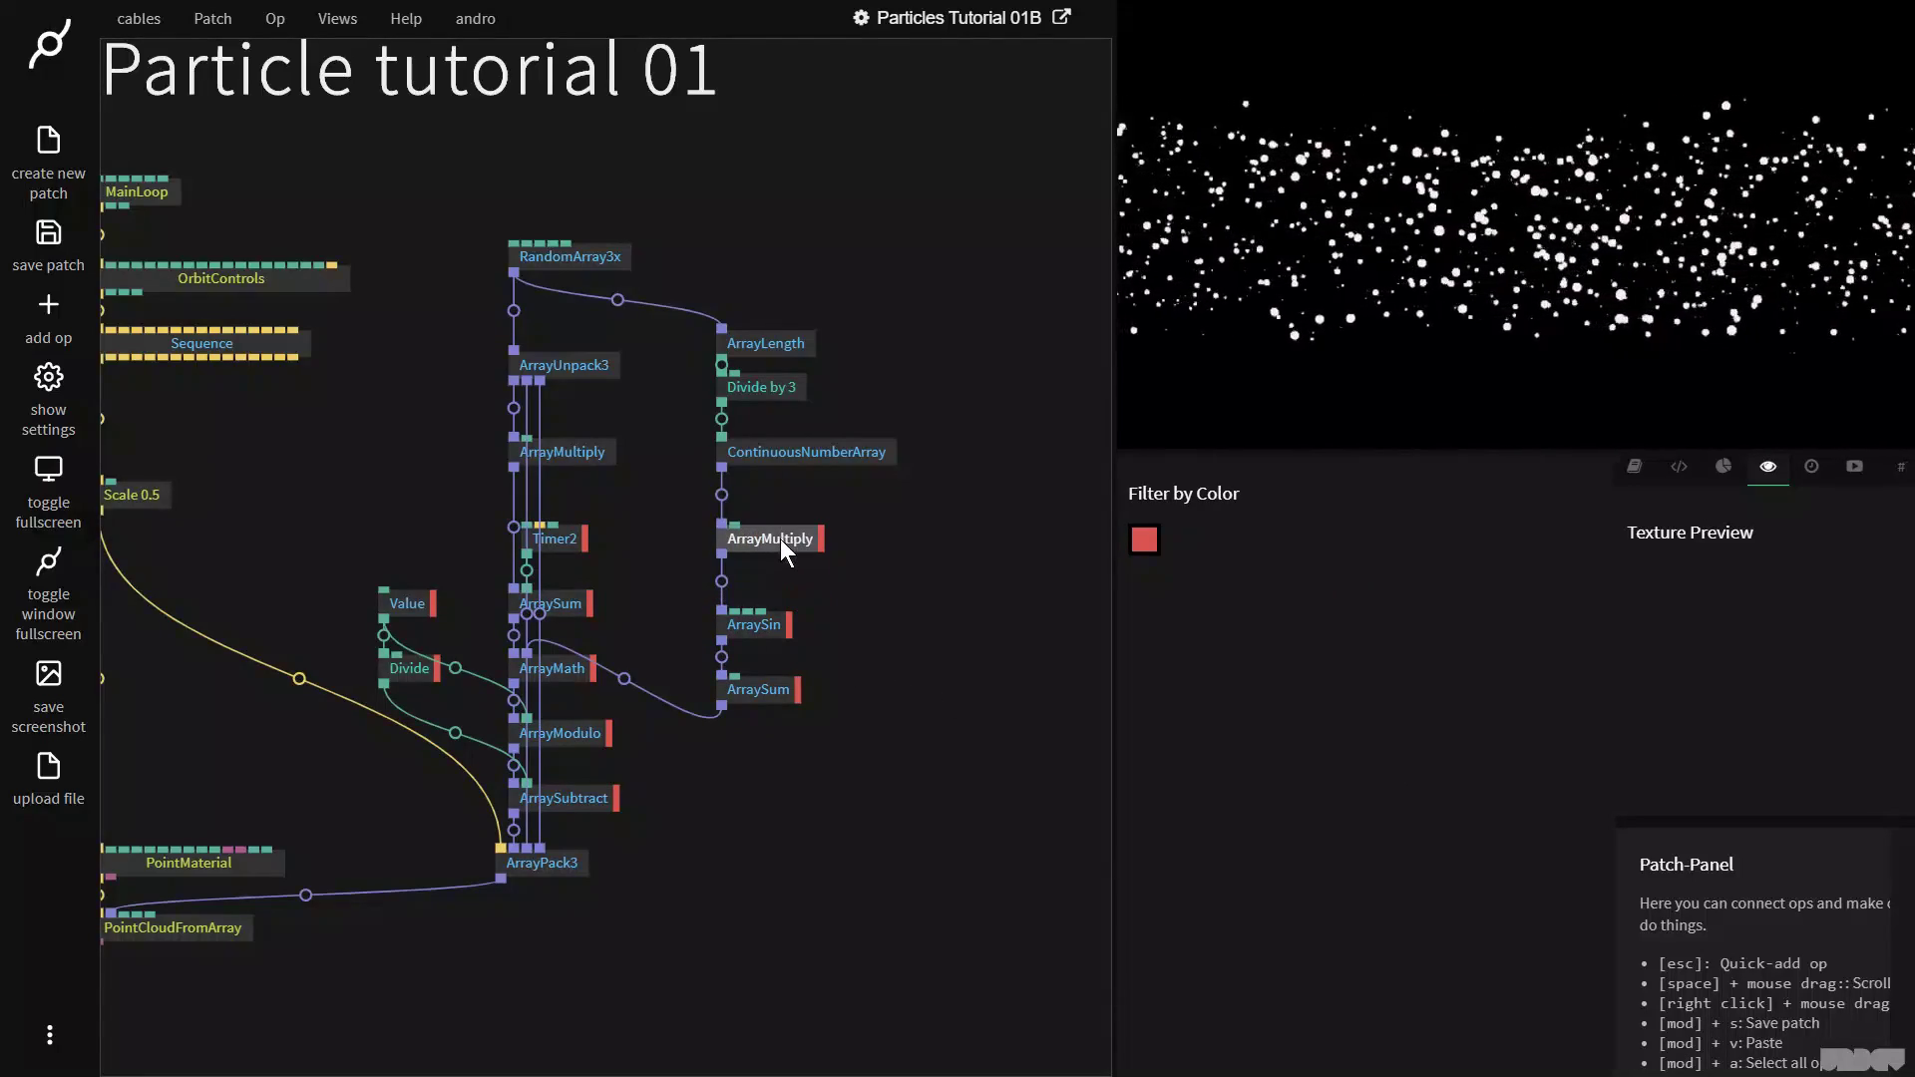
pyautogui.click(823, 710)
pyautogui.moveTo(823, 711); pyautogui.dragTo(760, 601)
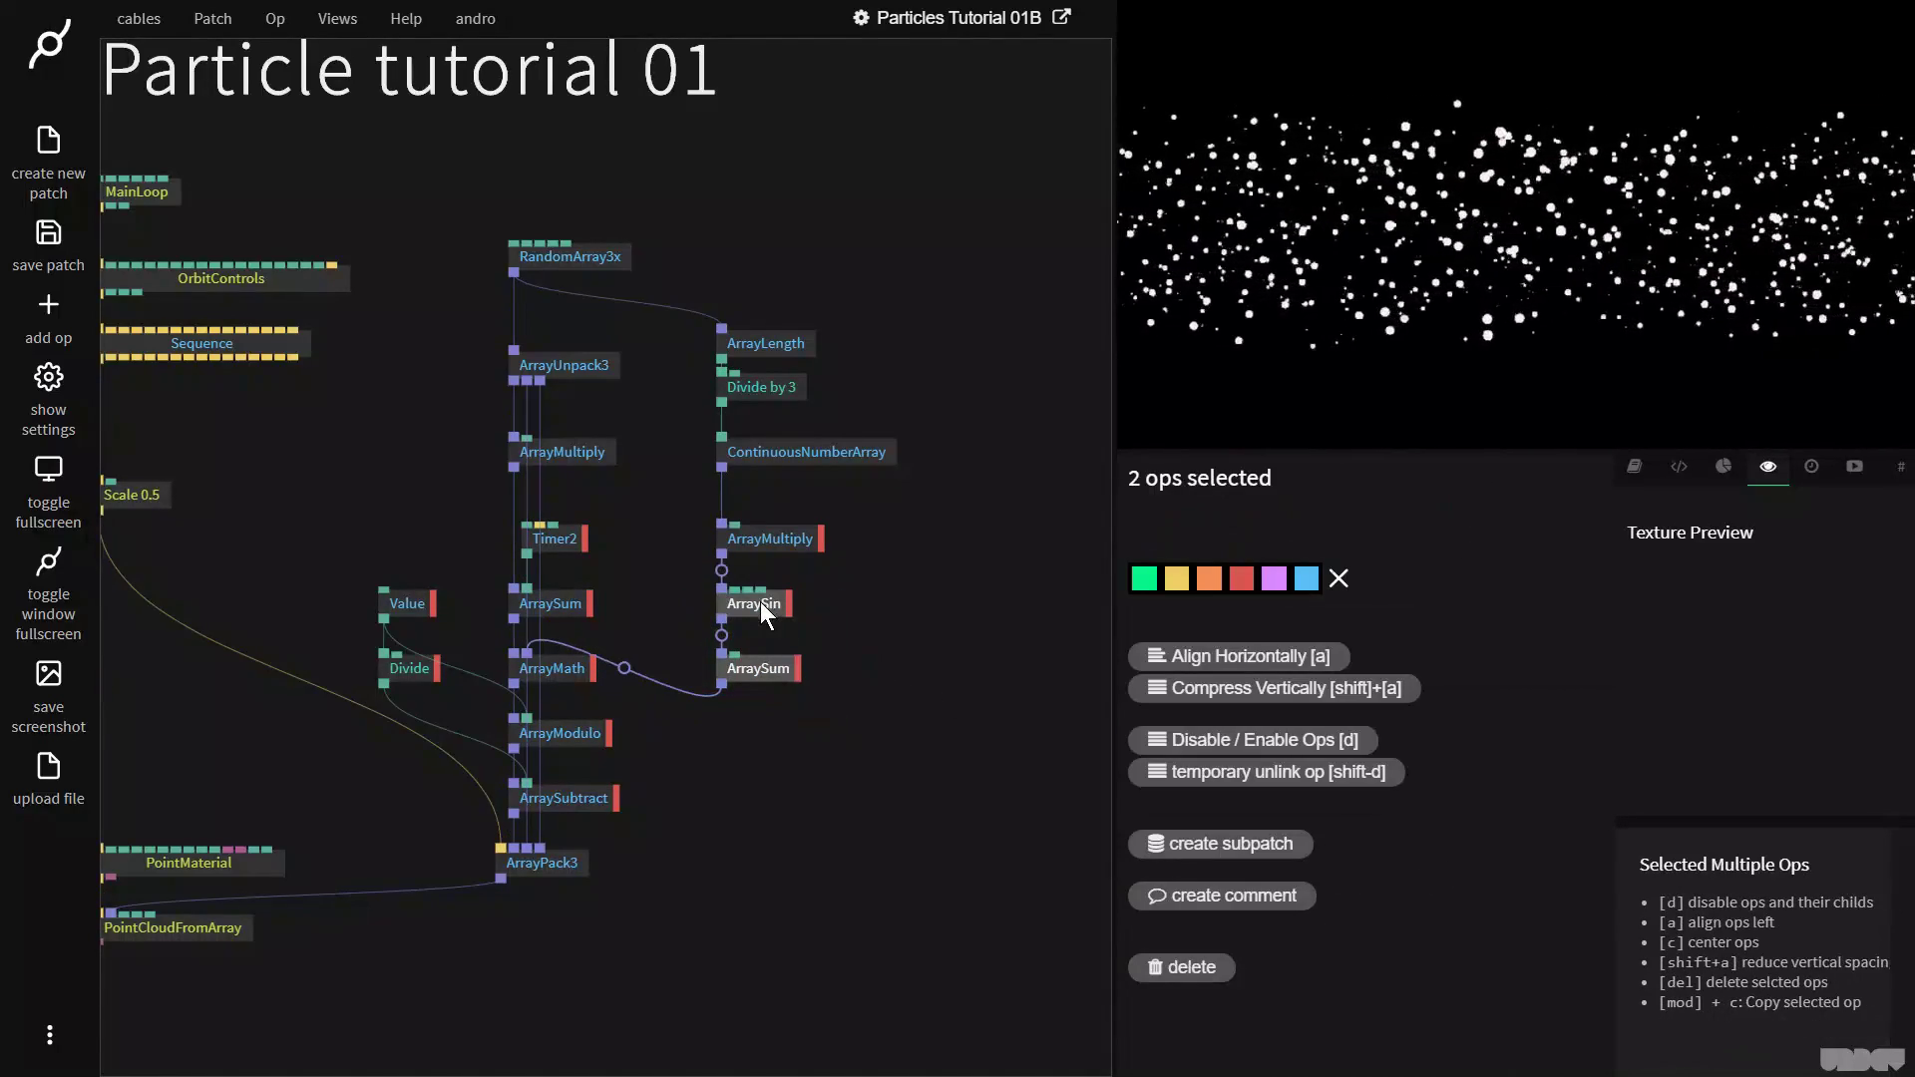
pyautogui.click(760, 601)
pyautogui.hscroll(4, 984, 487)
pyautogui.scroll(-1, 983, 487)
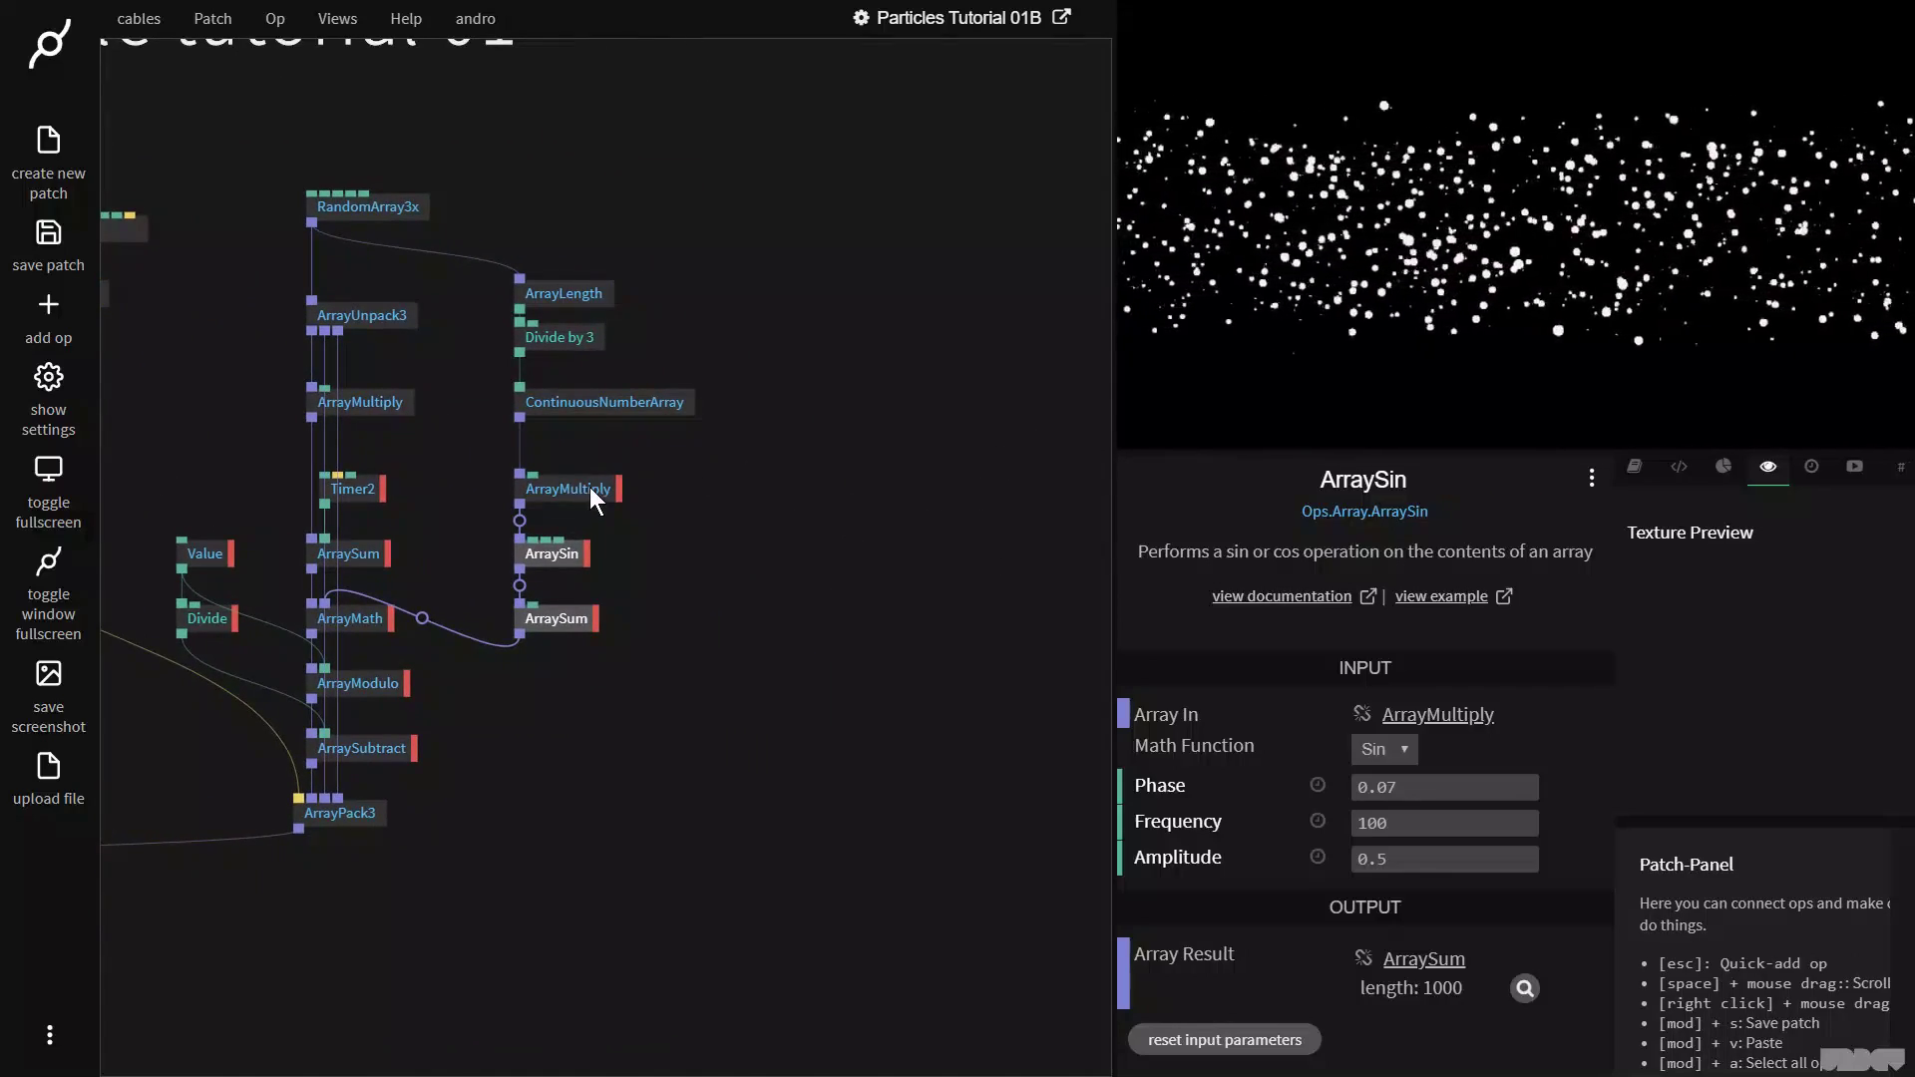
pyautogui.click(668, 603)
pyautogui.click(573, 555)
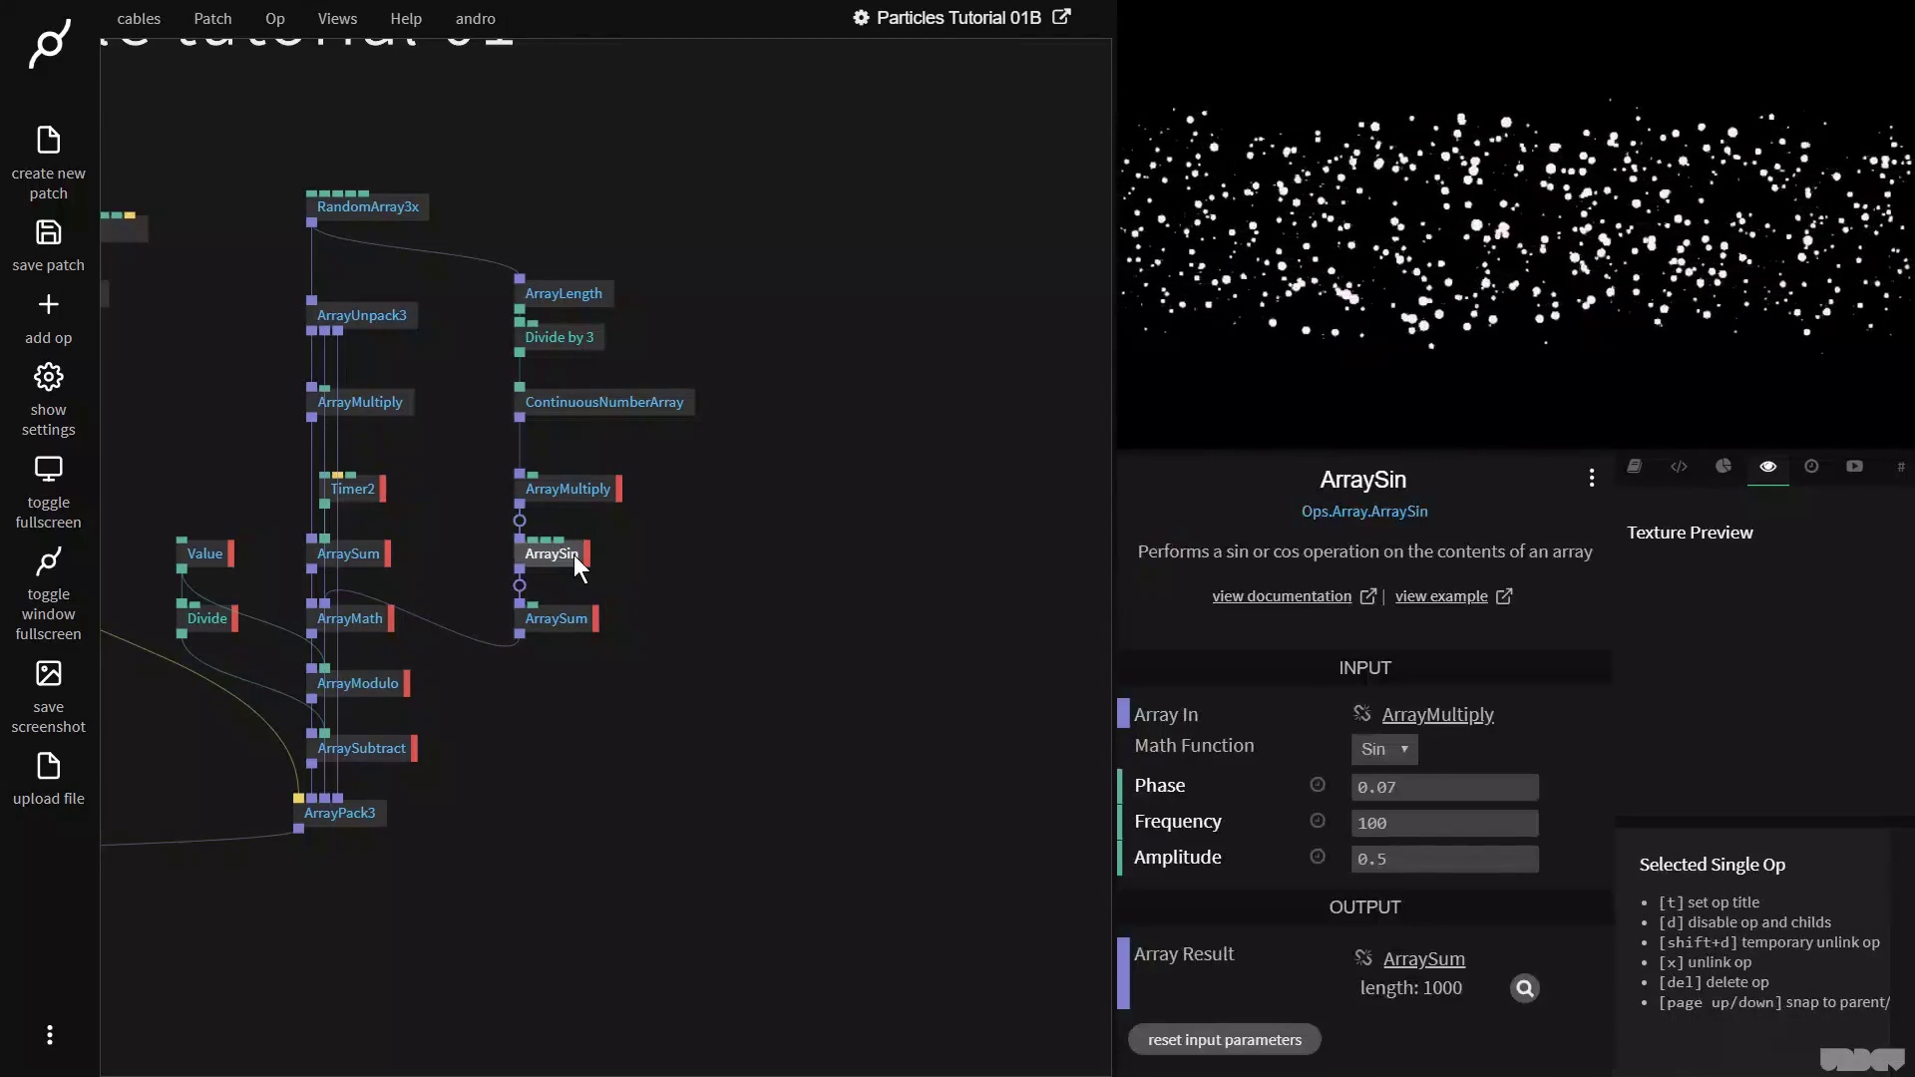
pyautogui.click(577, 406)
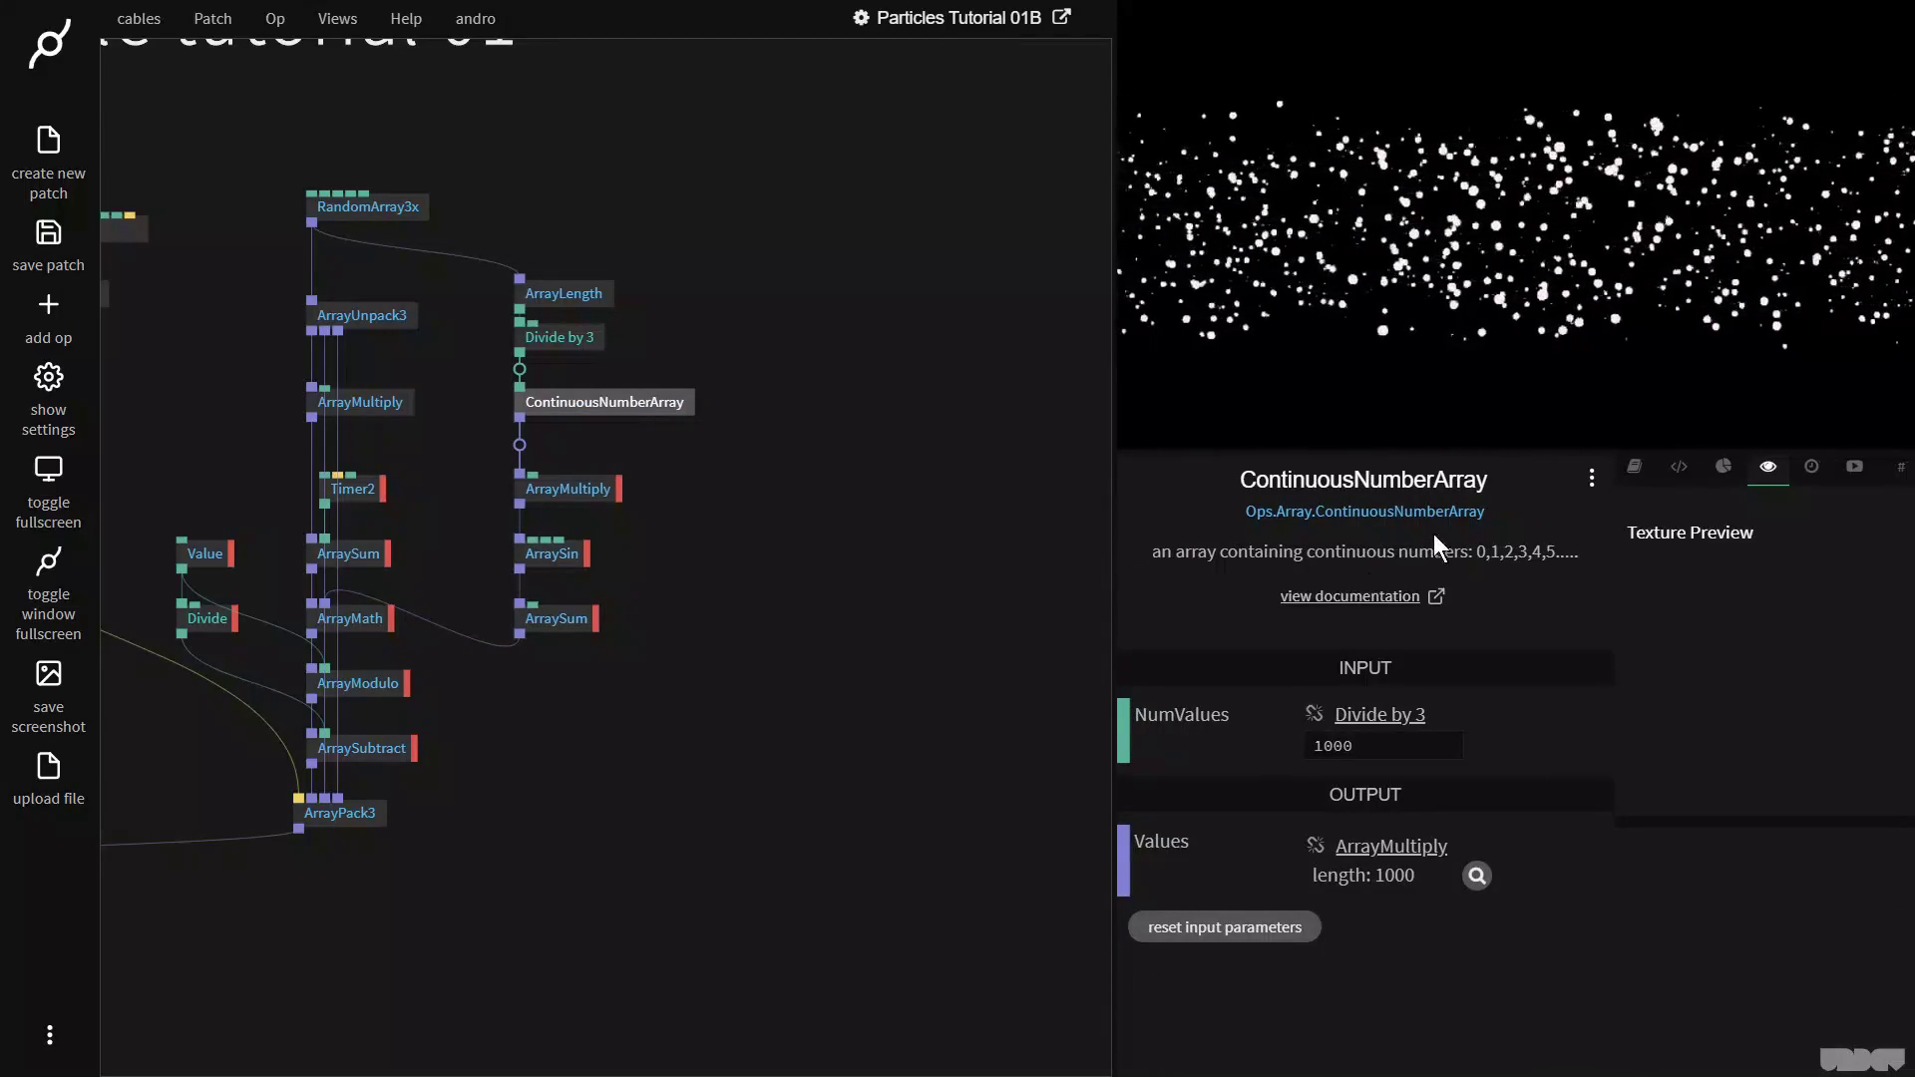
# Step: Retype the sine branch ArrayMultiply's multiplier, lowering it from 0.01 to a smaller decimal
pyautogui.click(568, 488)
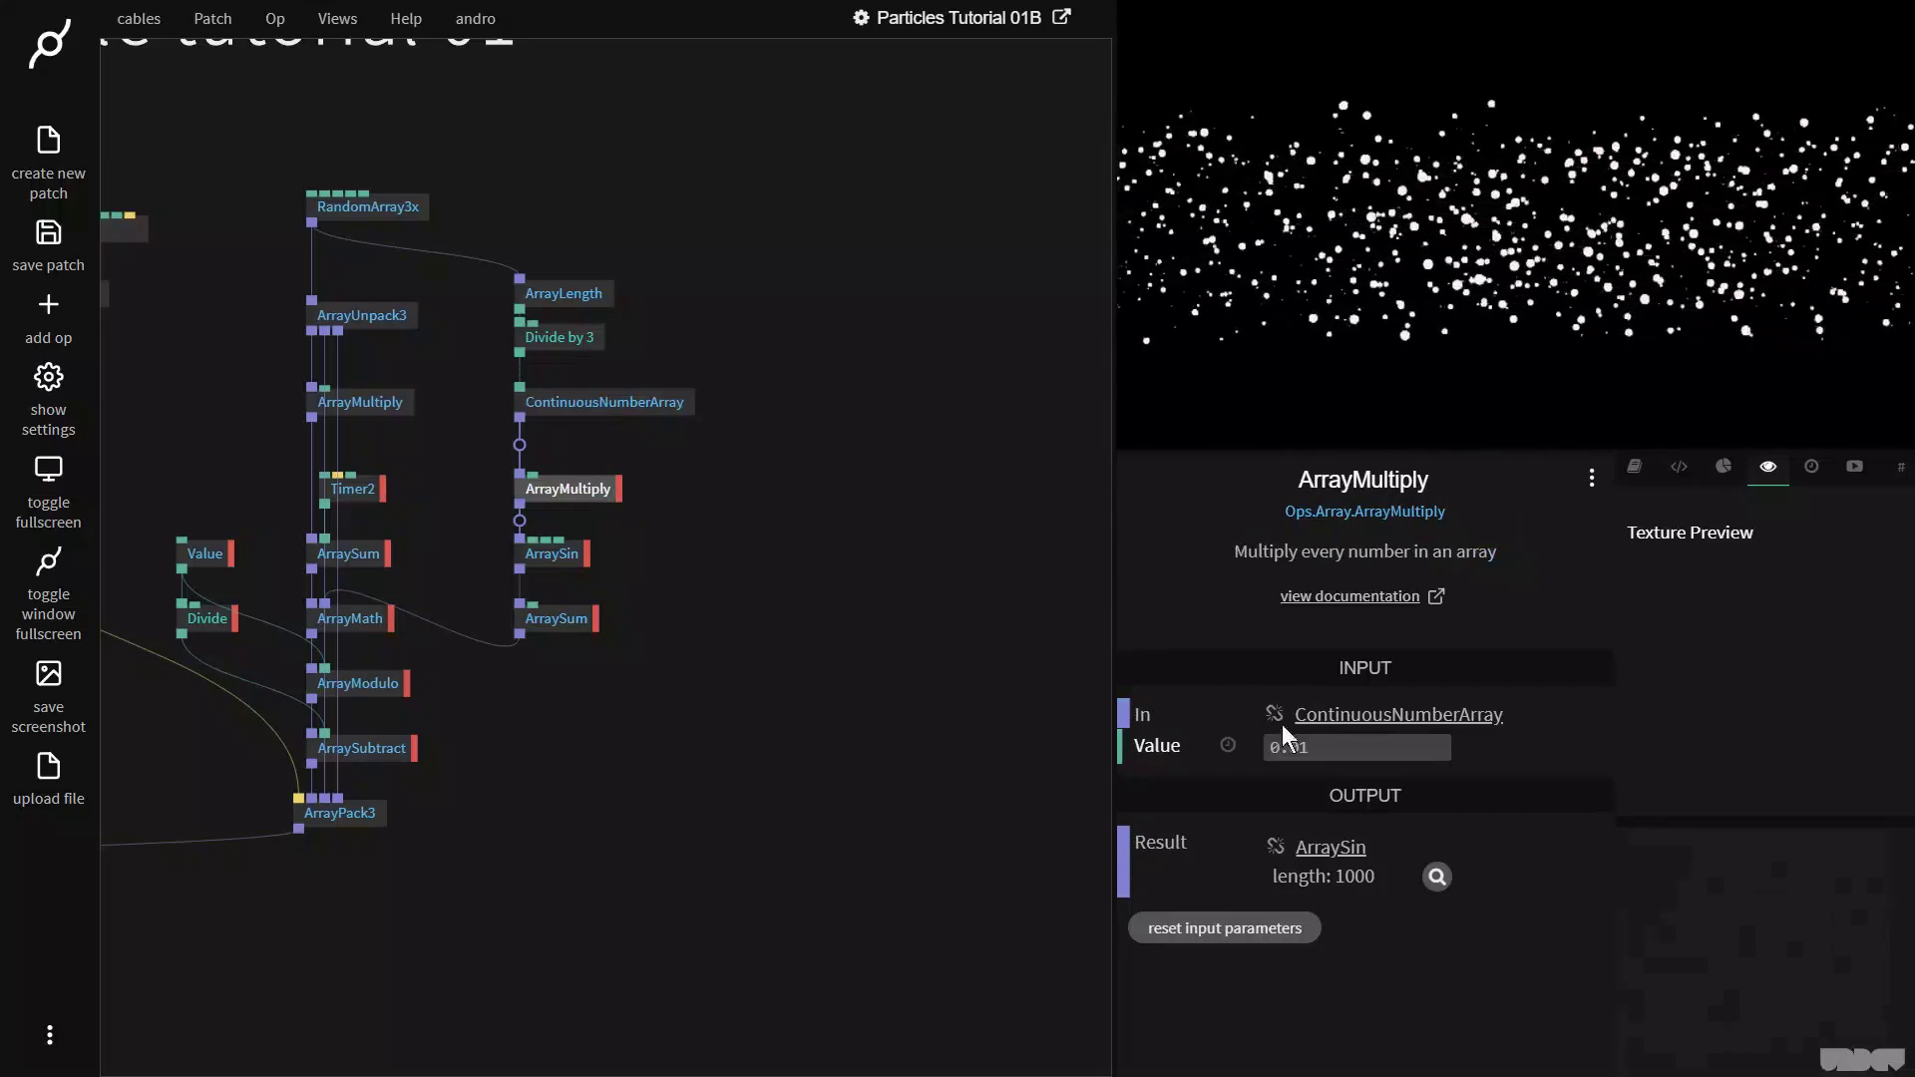
pyautogui.click(1312, 748)
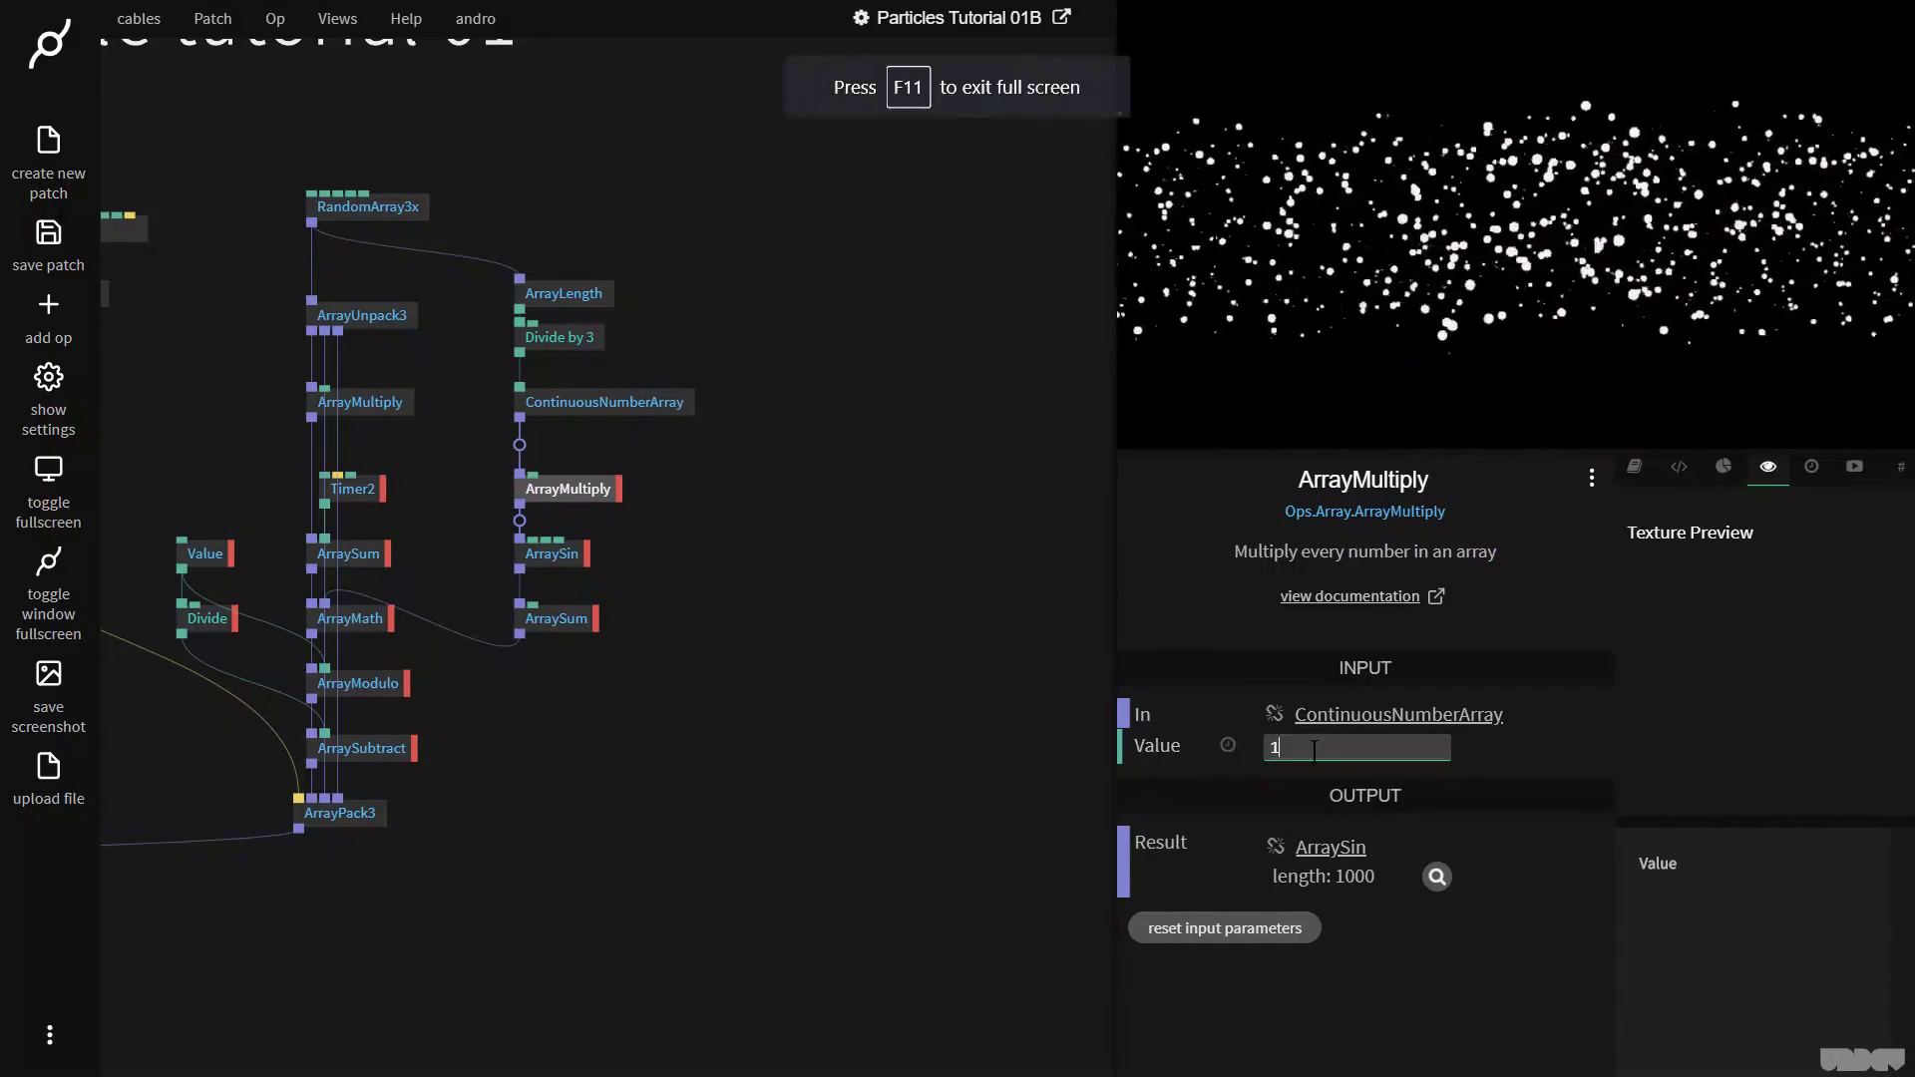
pyautogui.press('BackSpace')
pyautogui.write('0.')
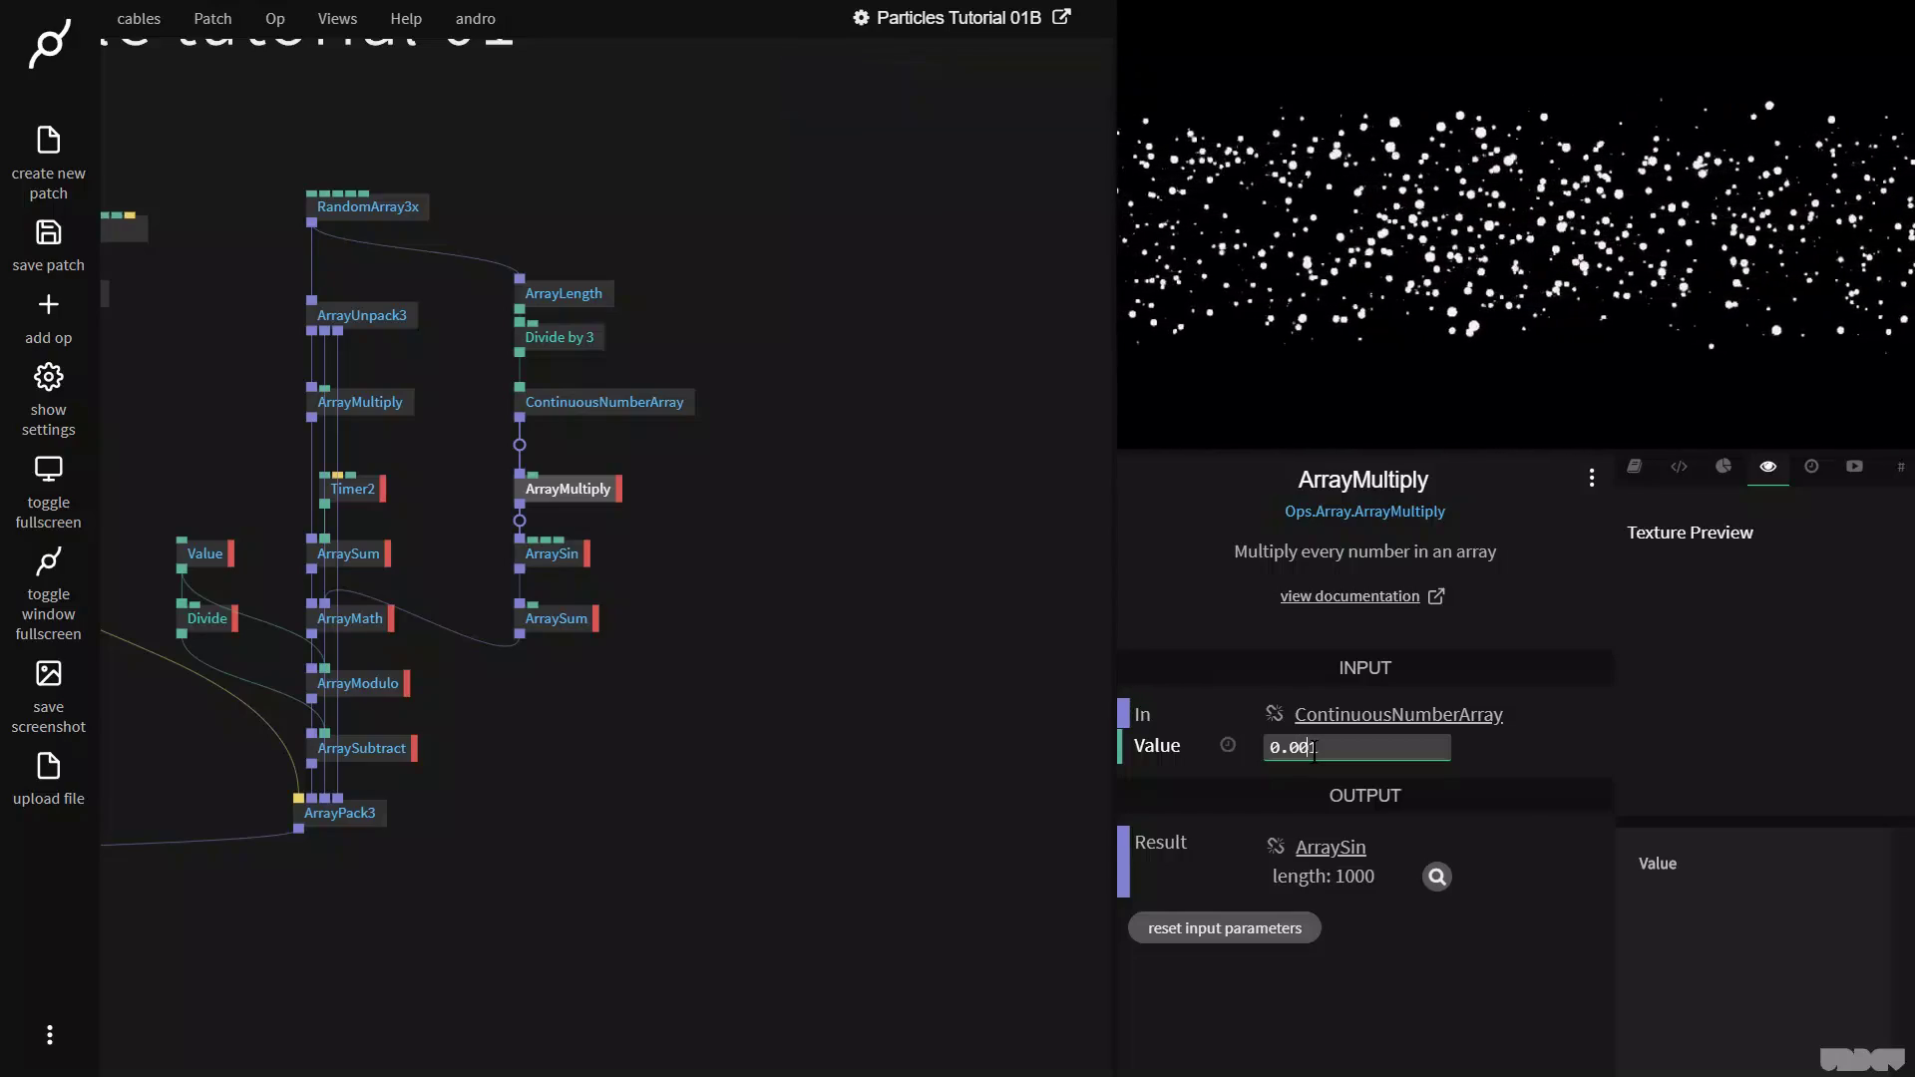
pyautogui.click(724, 618)
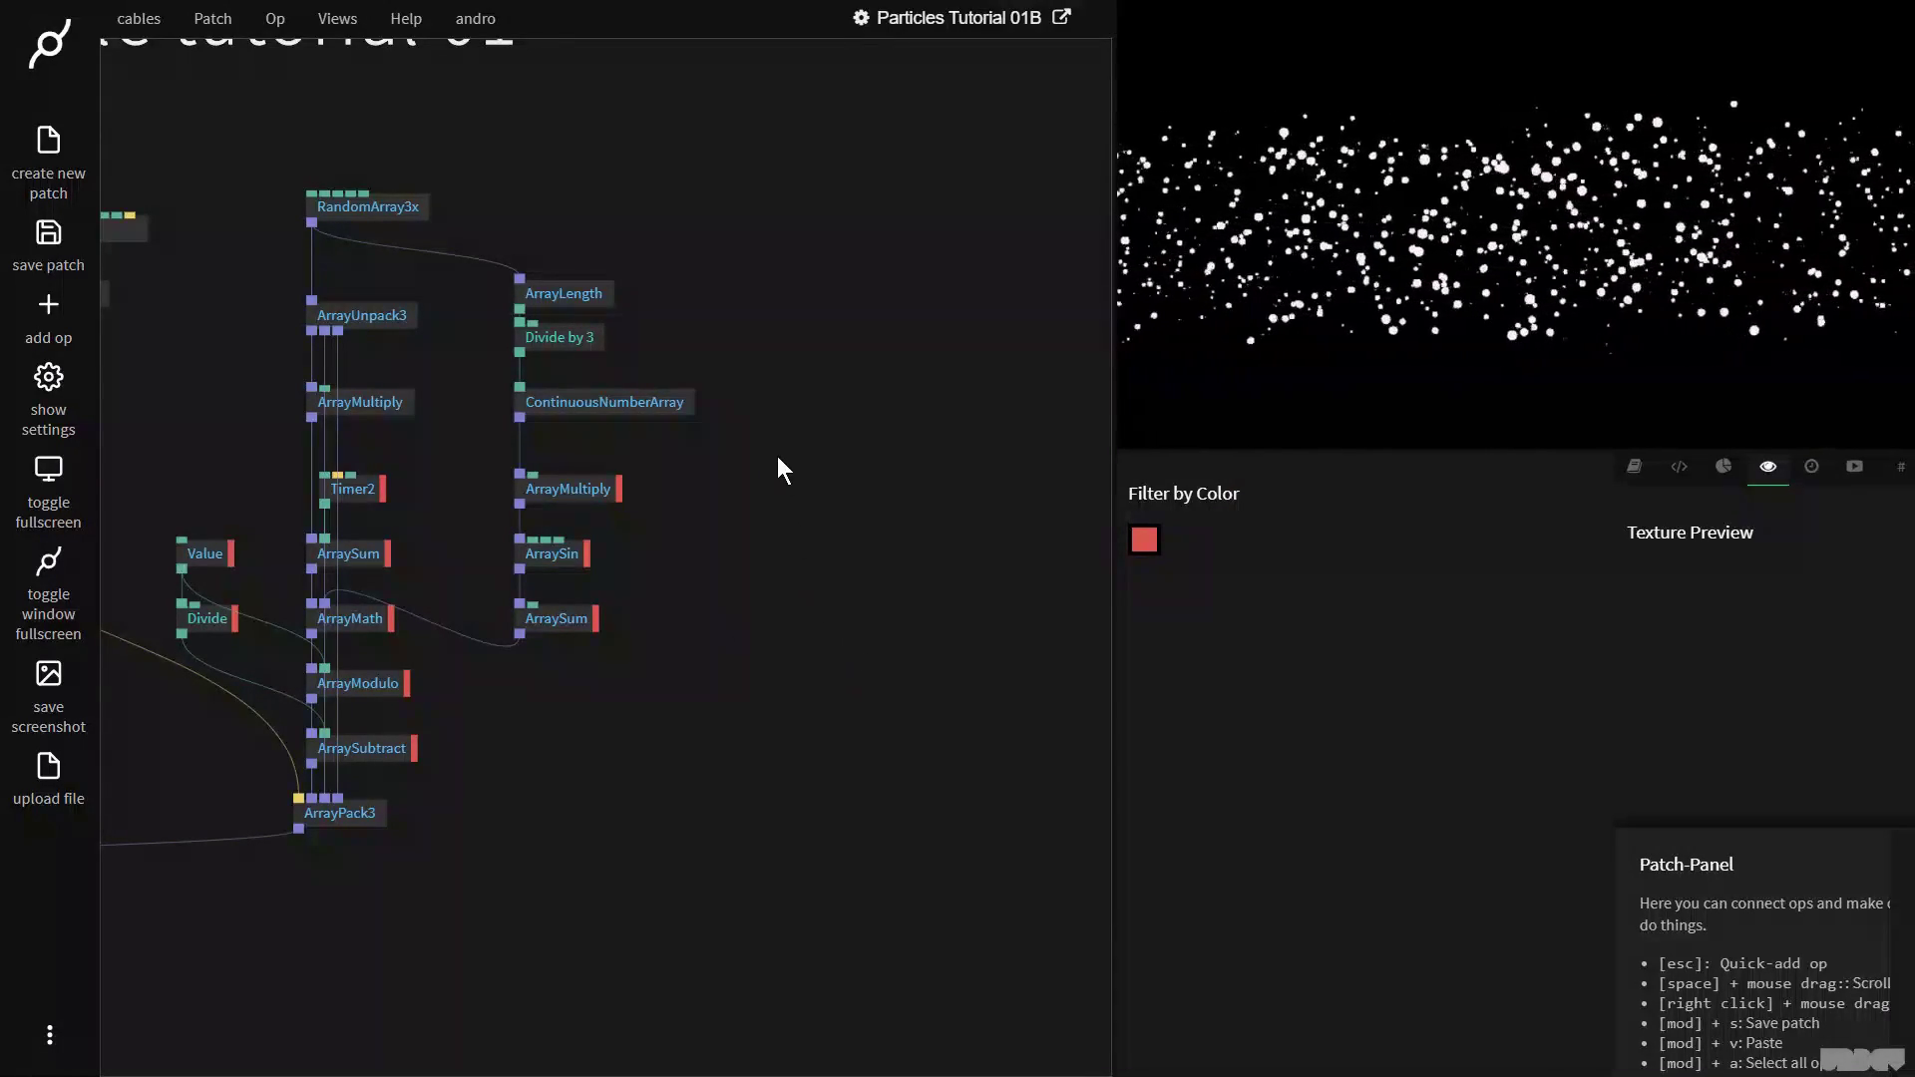
# Step: Add a second ArraySin from ArrayMultiply into ArrayPack3's second input, with phase about 5.85
pyautogui.moveTo(565, 486); pyautogui.dragTo(806, 528)
pyautogui.write('array')
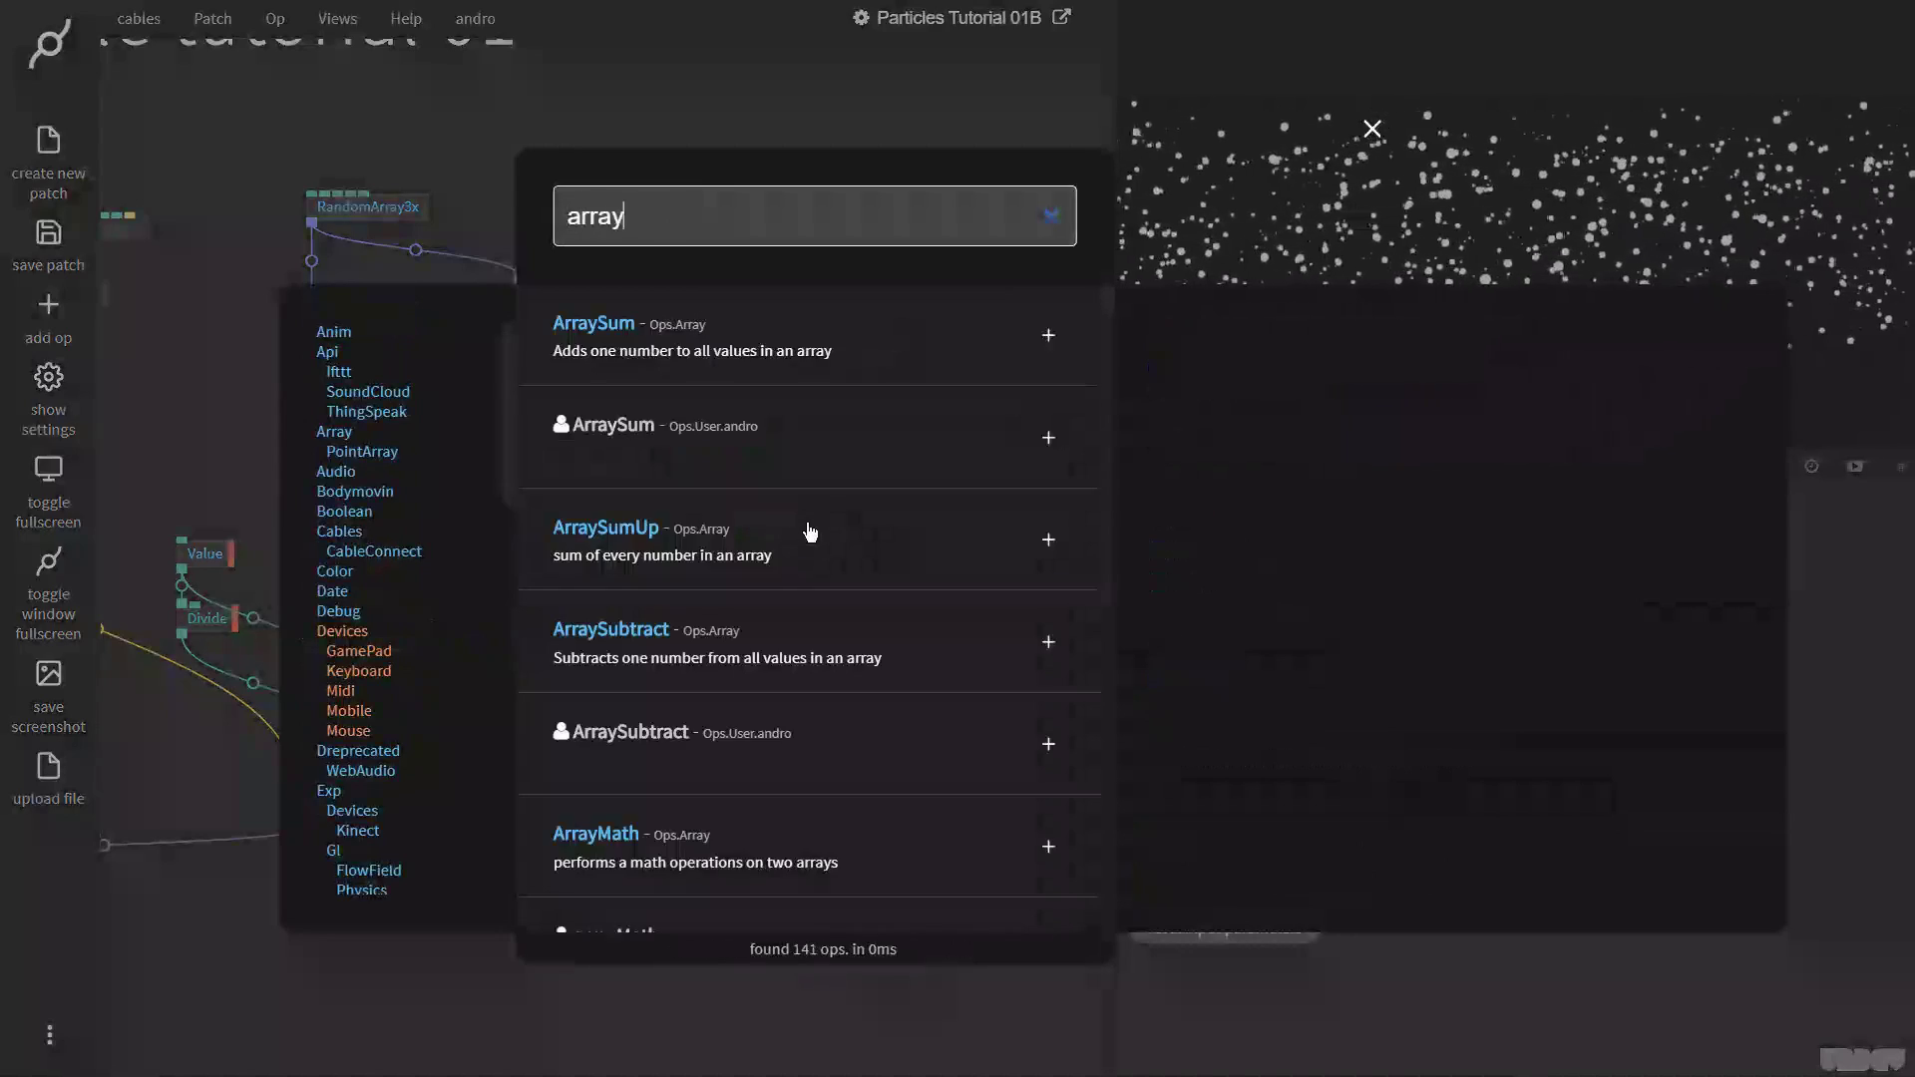
pyautogui.write('sin')
pyautogui.press('Return')
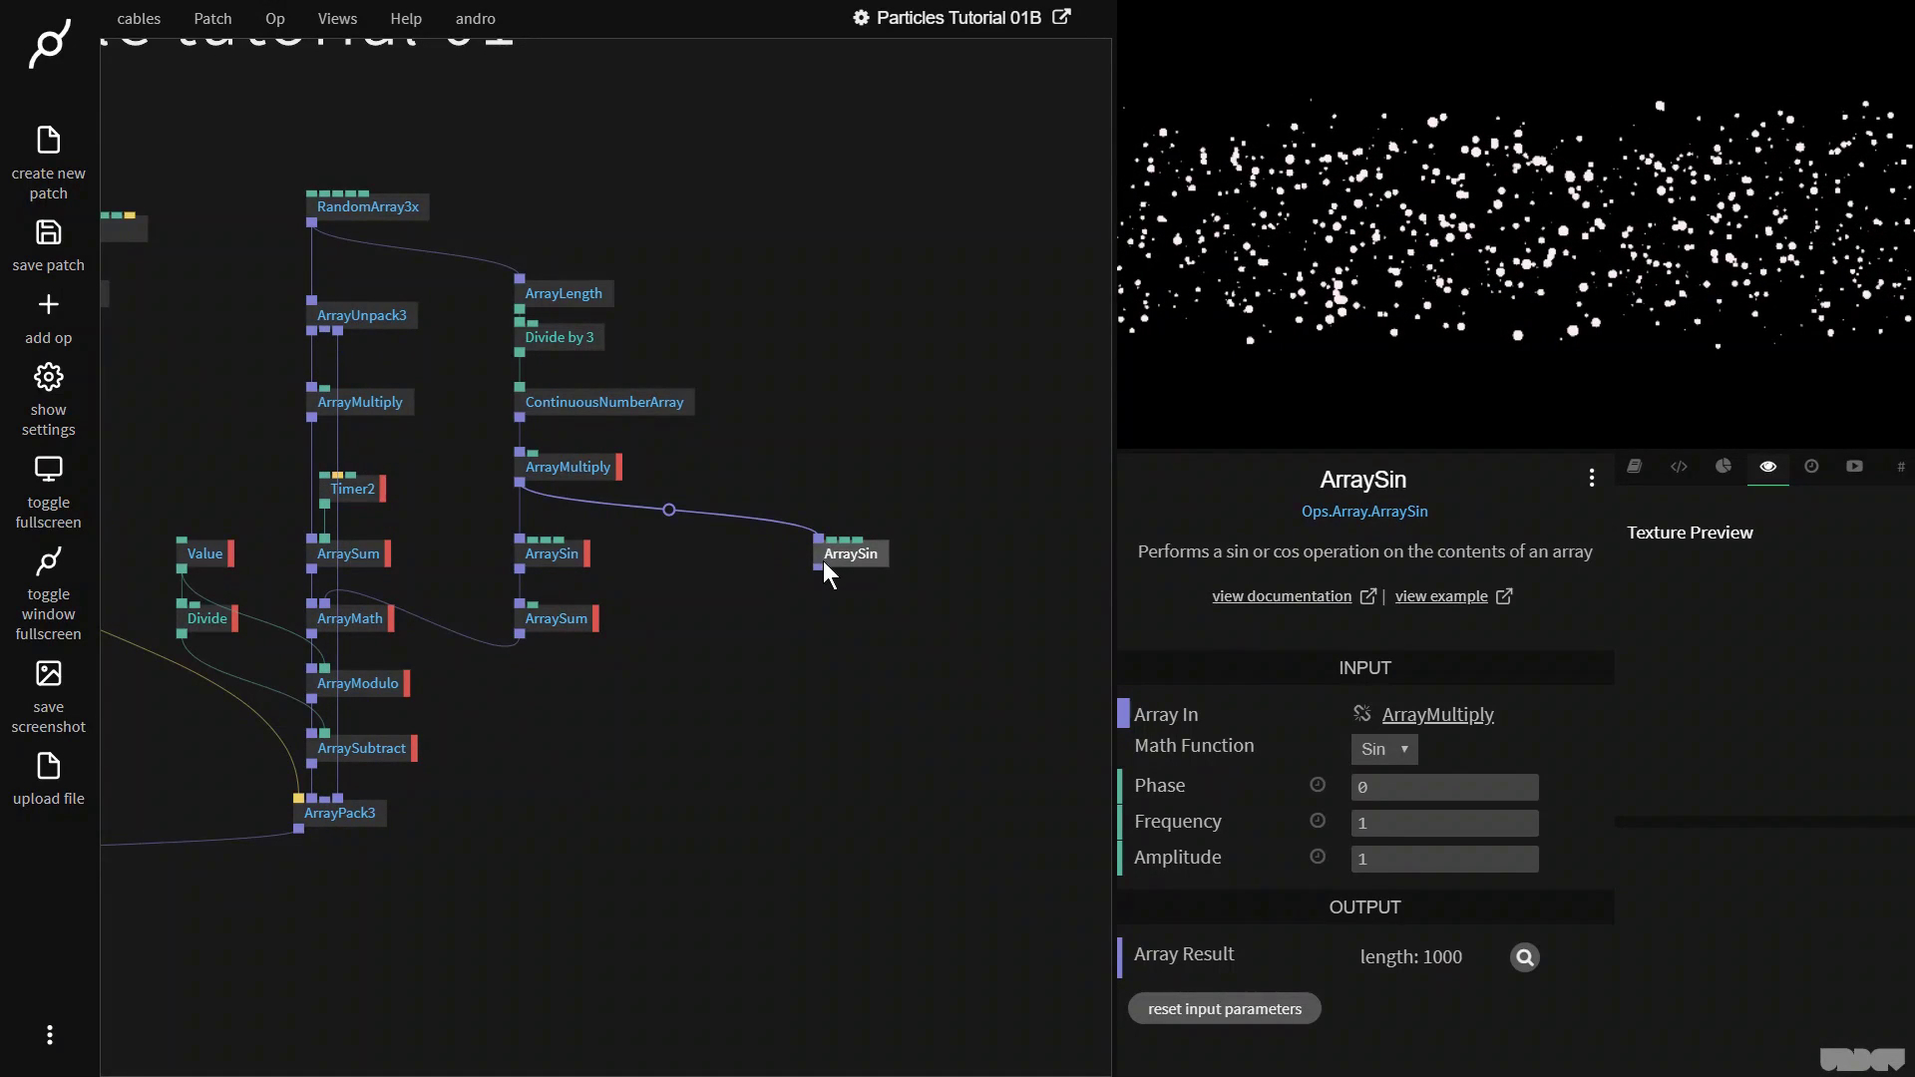
pyautogui.moveTo(822, 566); pyautogui.dragTo(328, 807)
pyautogui.click(860, 558)
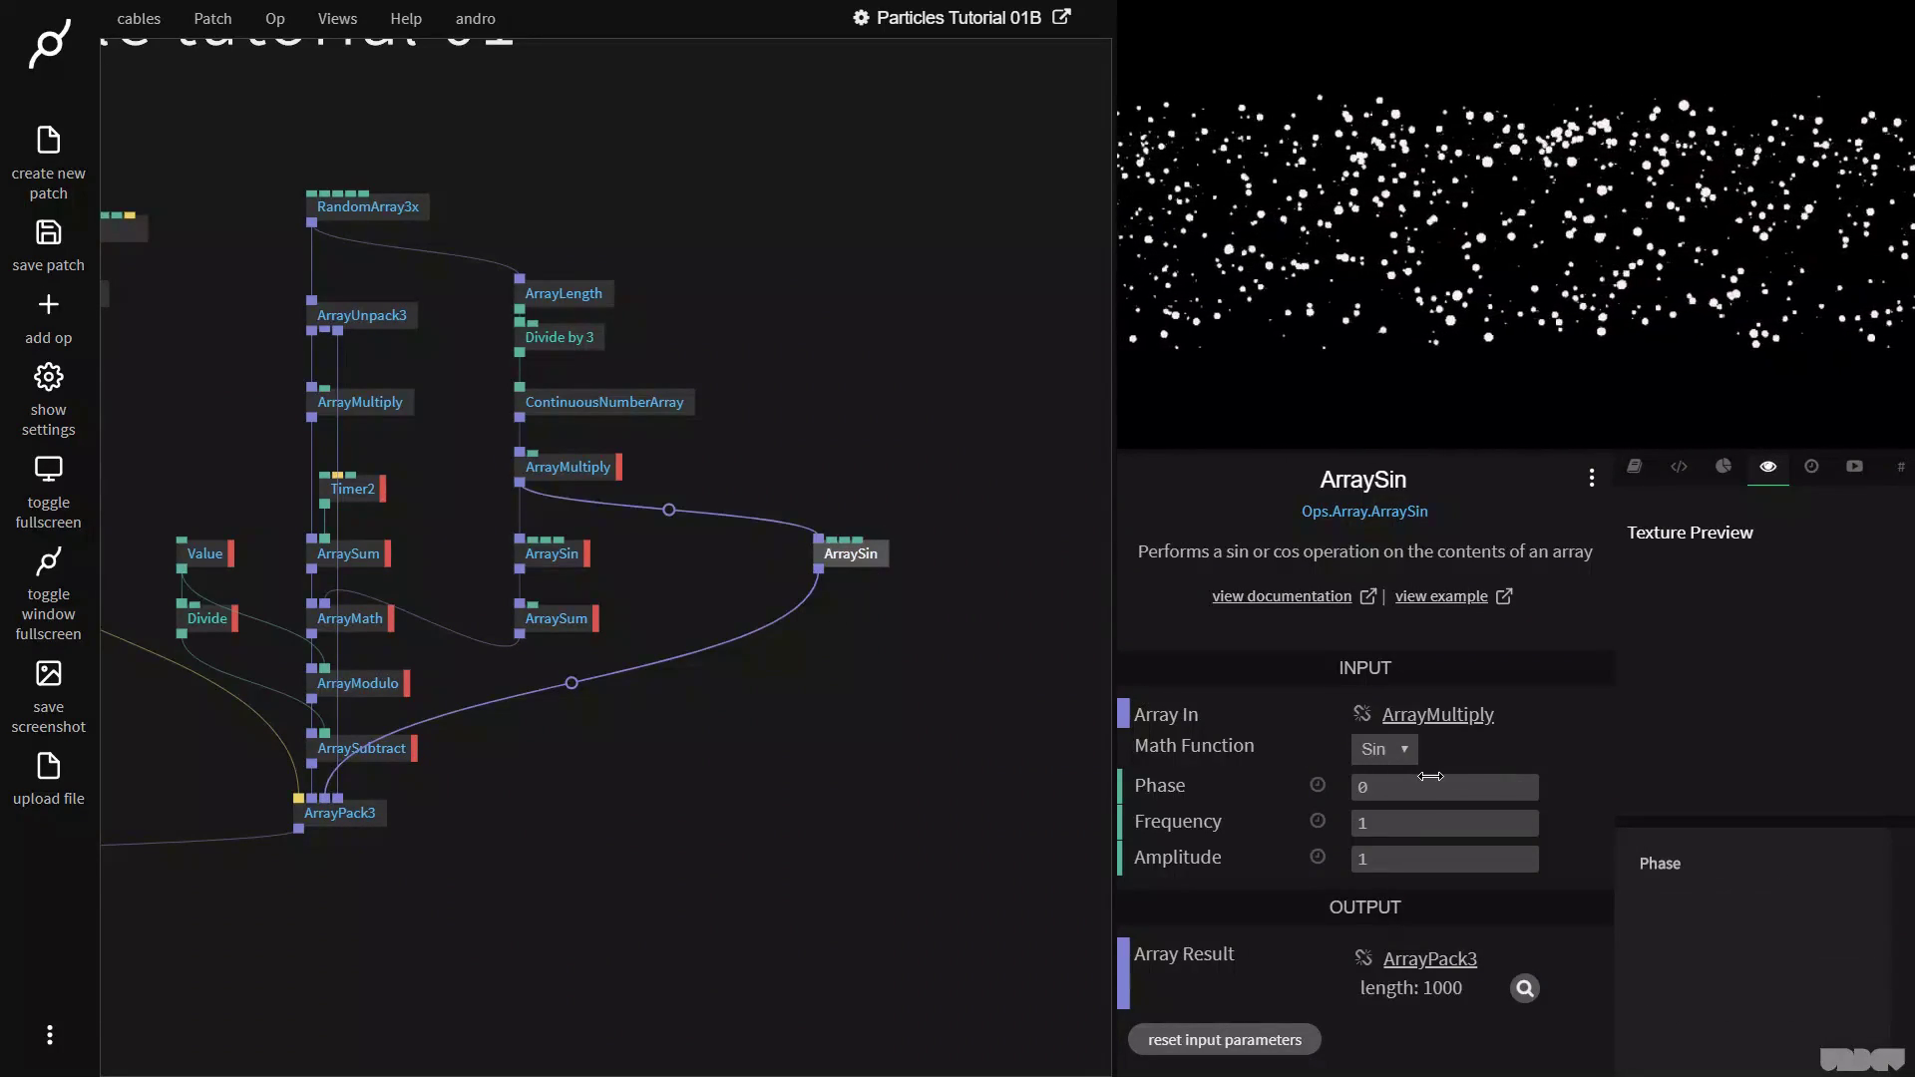
pyautogui.moveTo(1436, 787); pyautogui.dragTo(1464, 787)
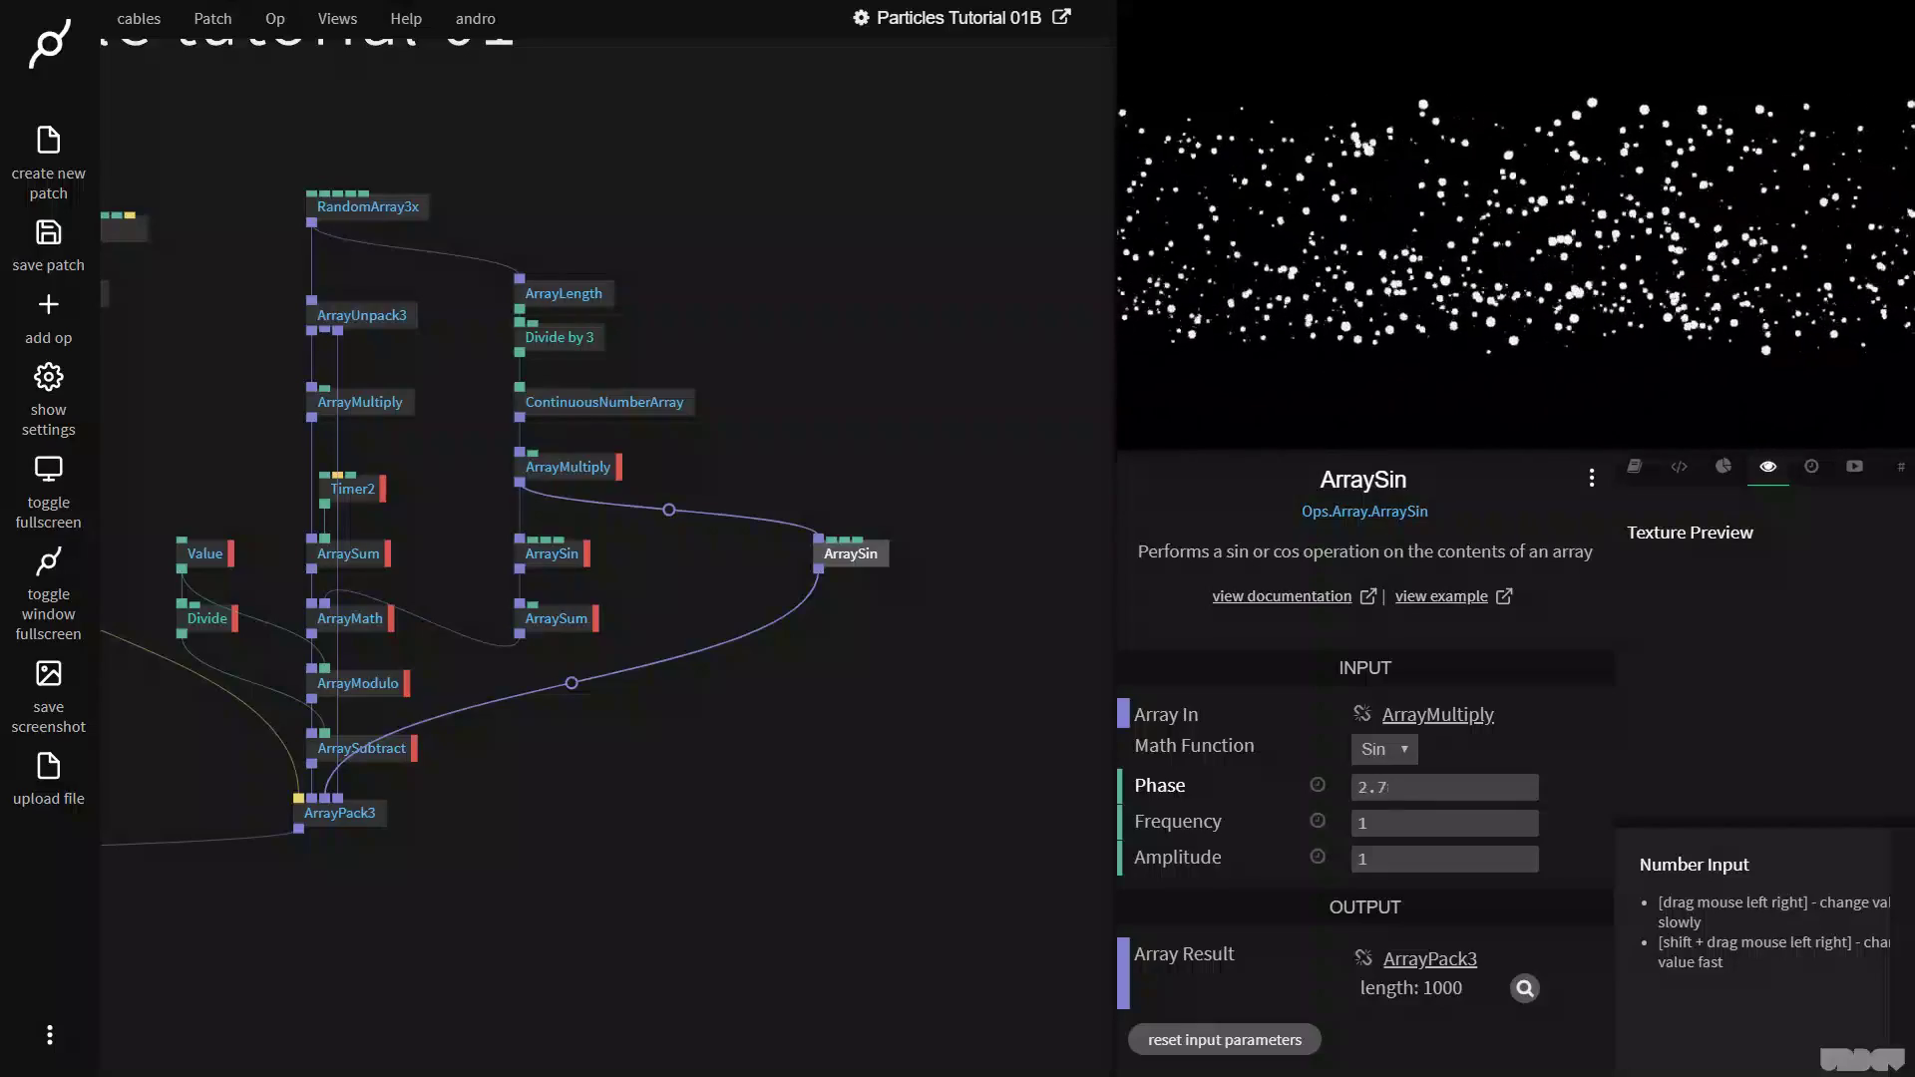
pyautogui.moveTo(1444, 787); pyautogui.dragTo(1754, 787)
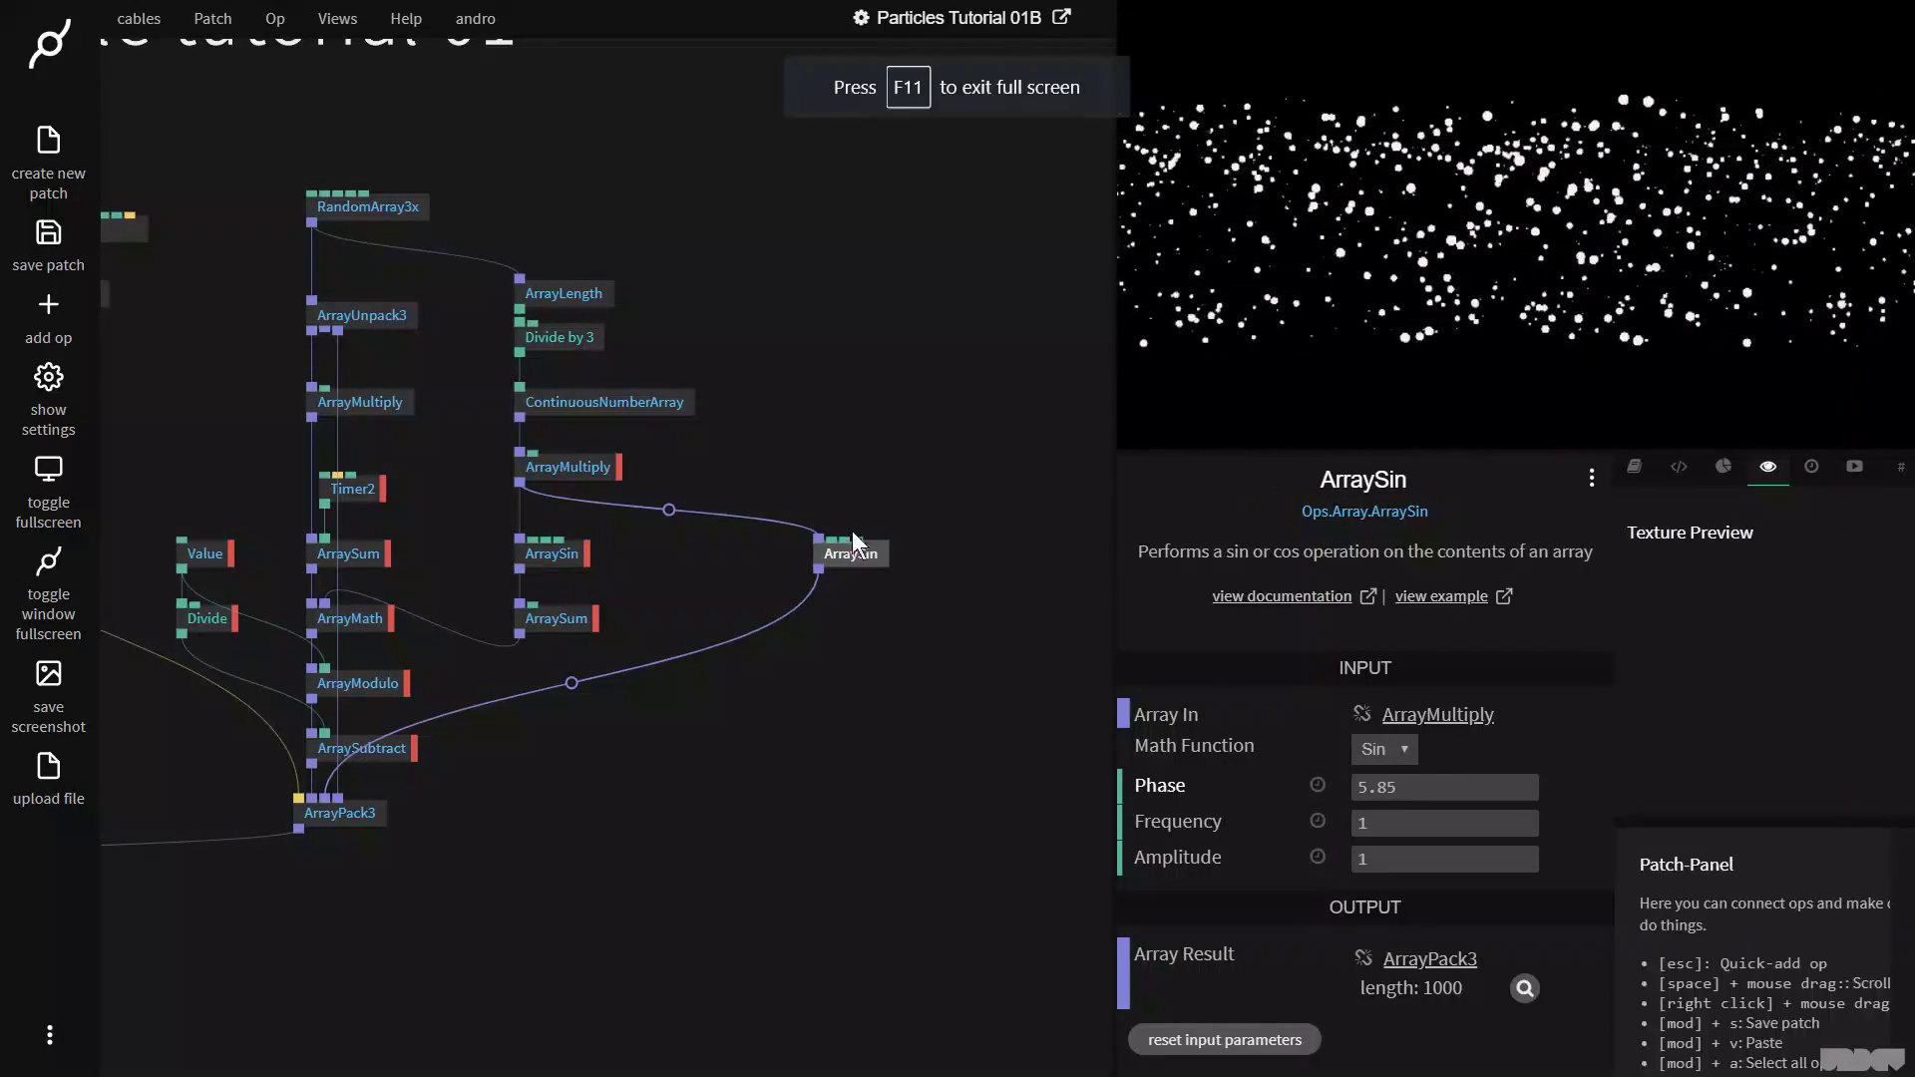
# Step: Drive the second ArraySin's phase with a Timer2 at speed 0.25, placed above it
pyautogui.press('Escape')
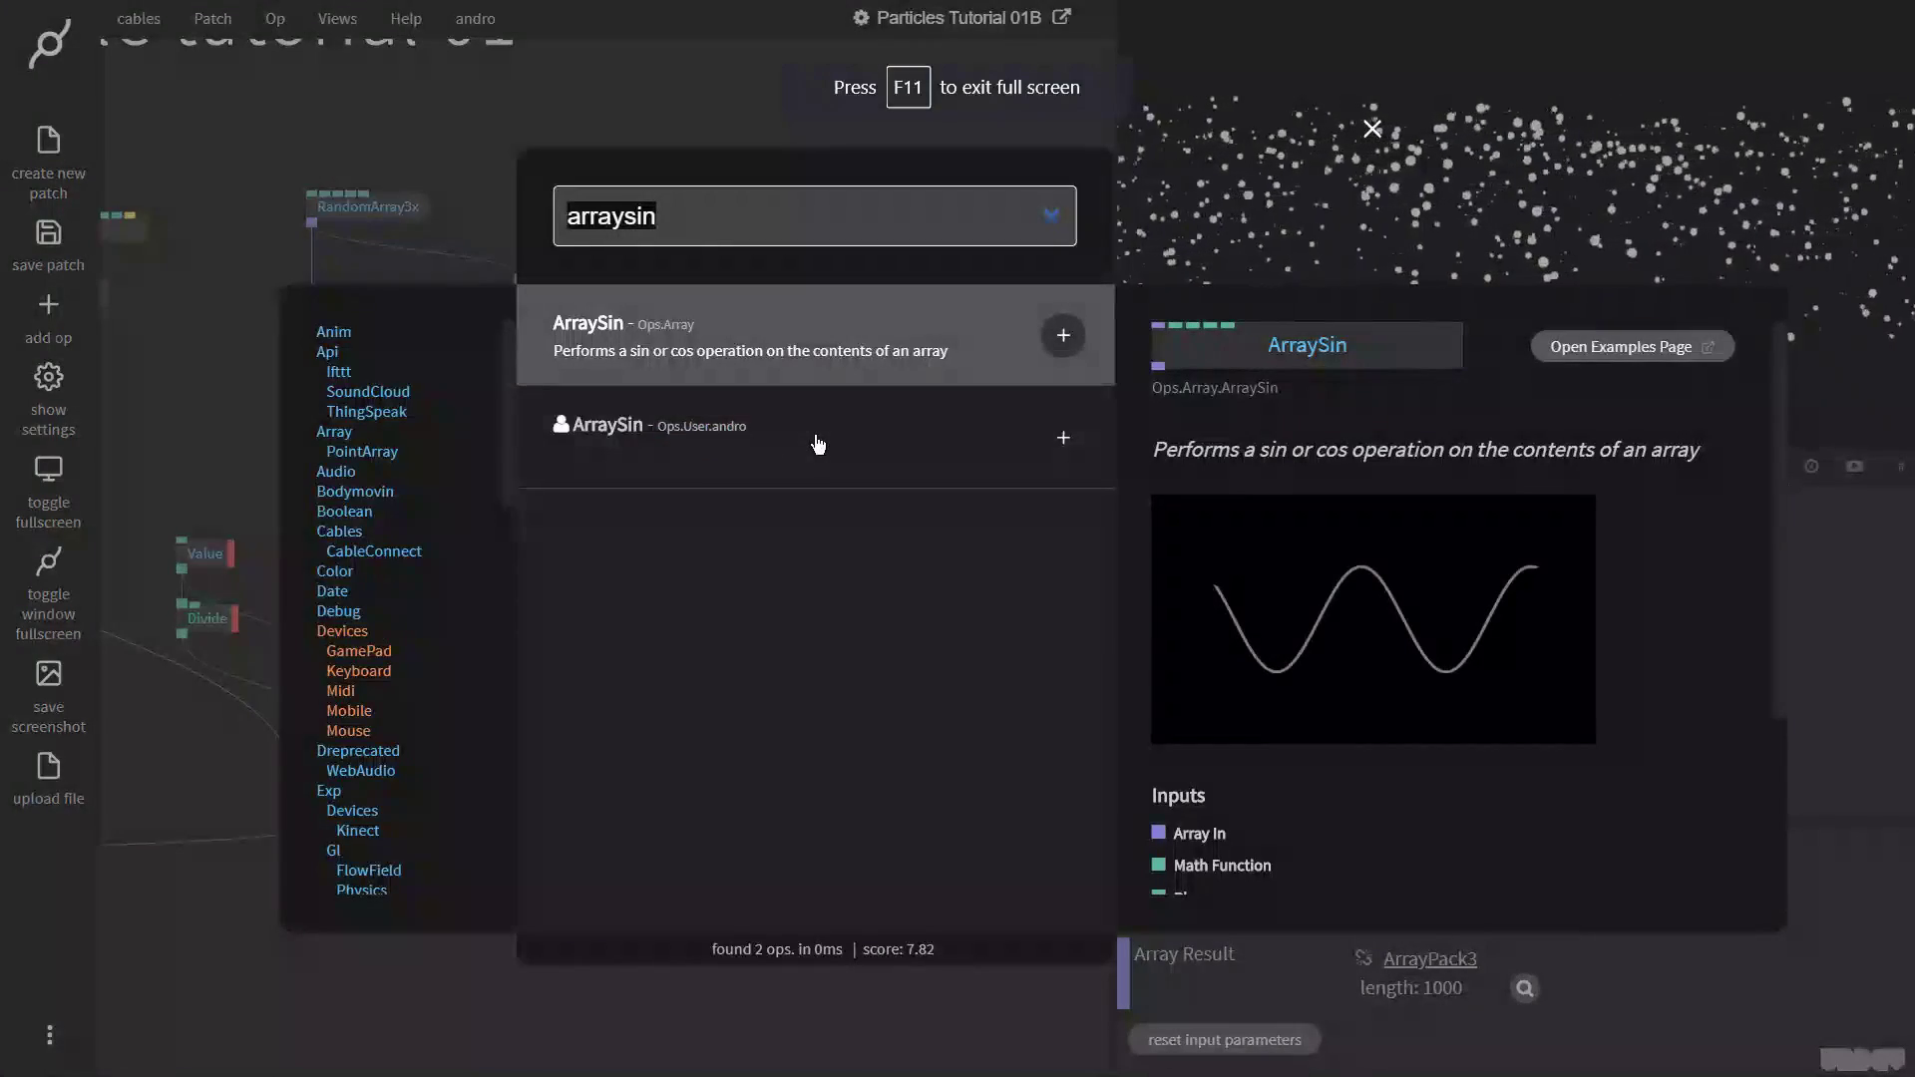
pyautogui.write('timer2')
pyautogui.press('Return')
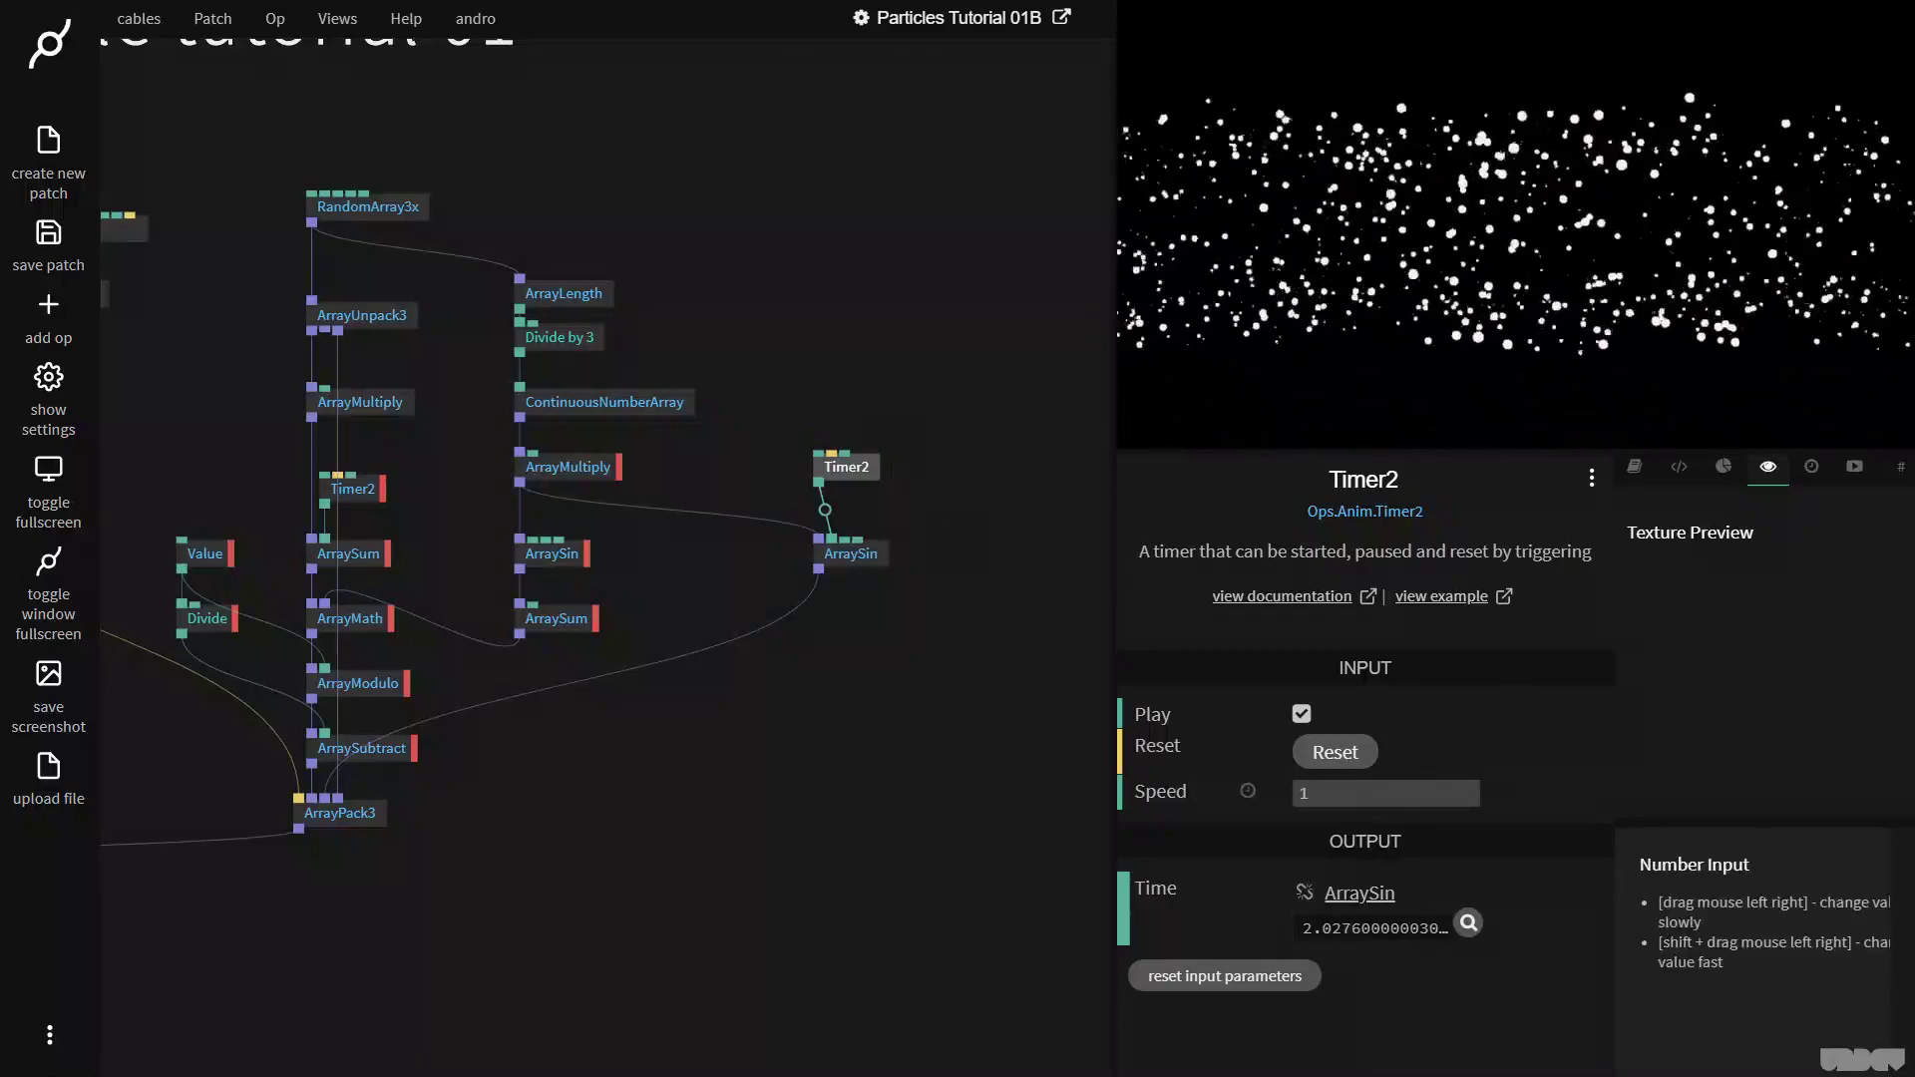
pyautogui.click(1409, 786)
pyautogui.write('0.25')
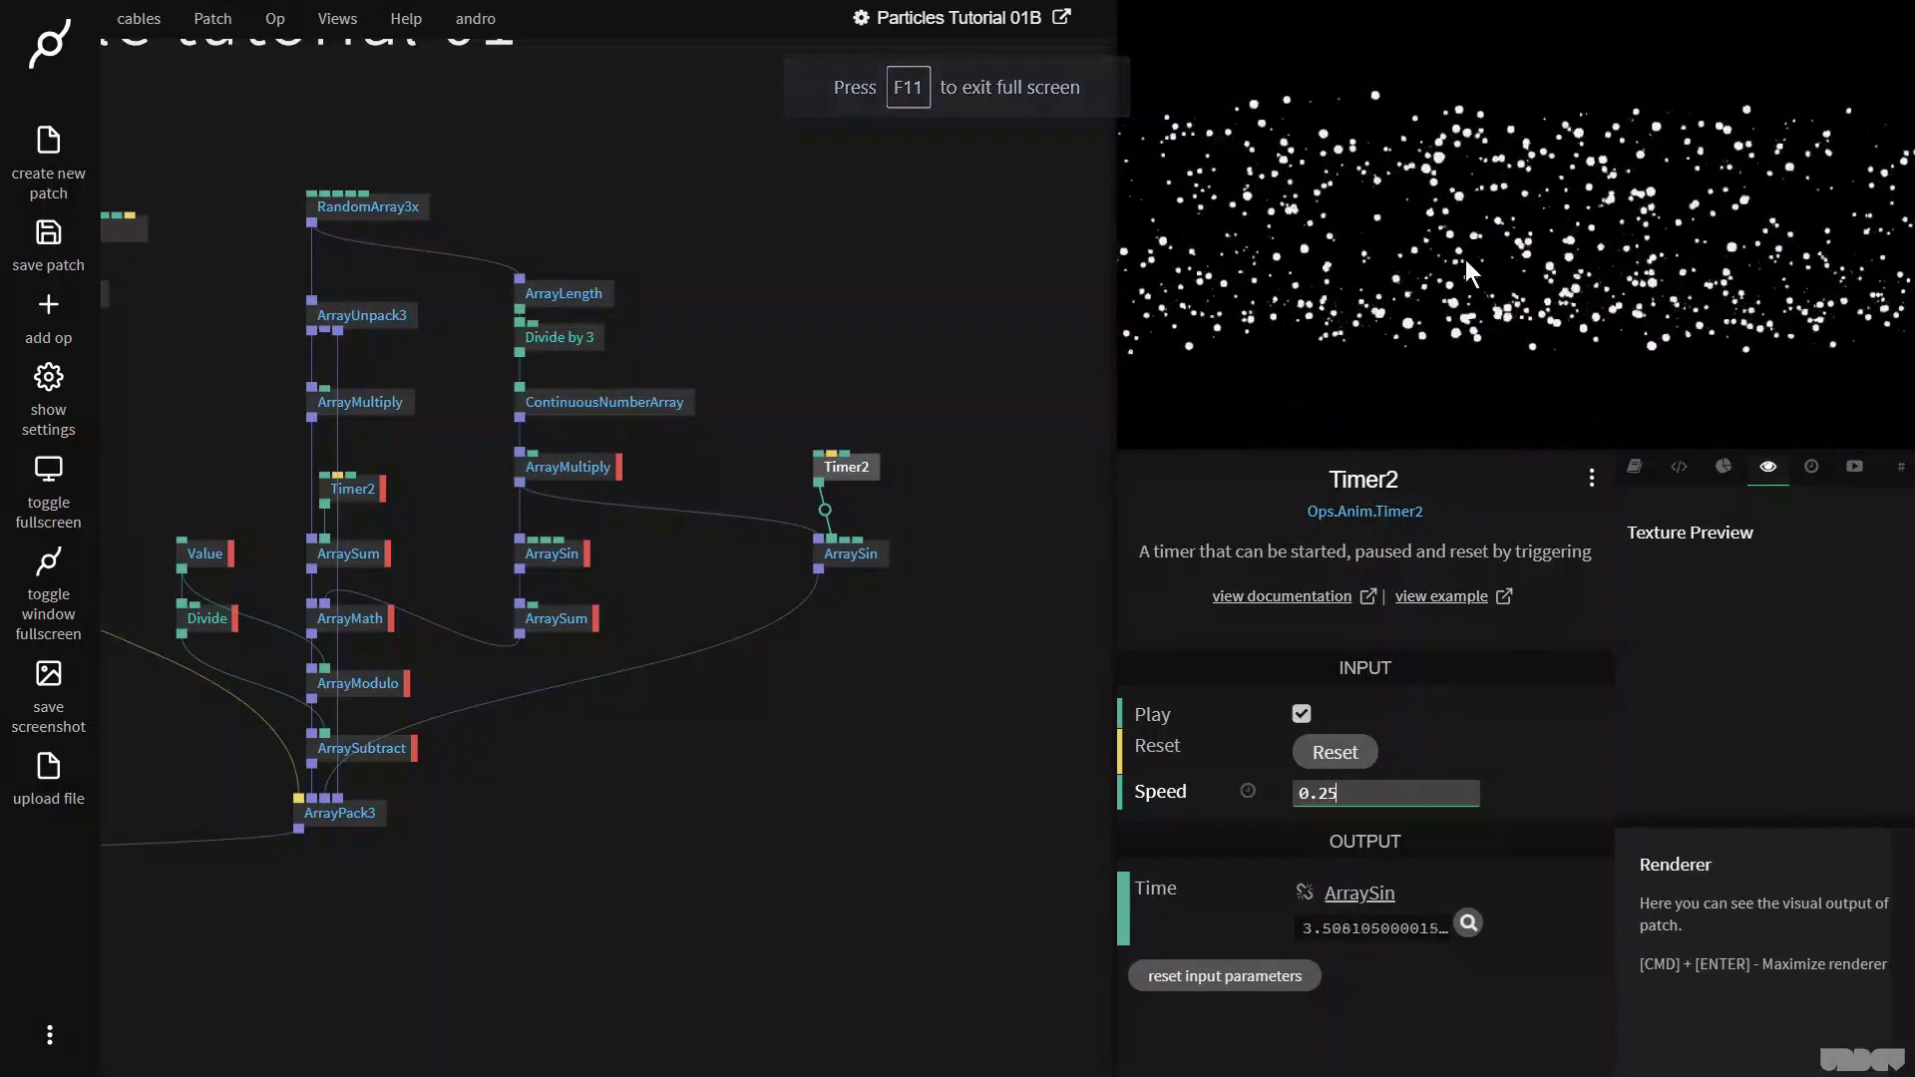
pyautogui.moveTo(864, 462); pyautogui.dragTo(874, 462)
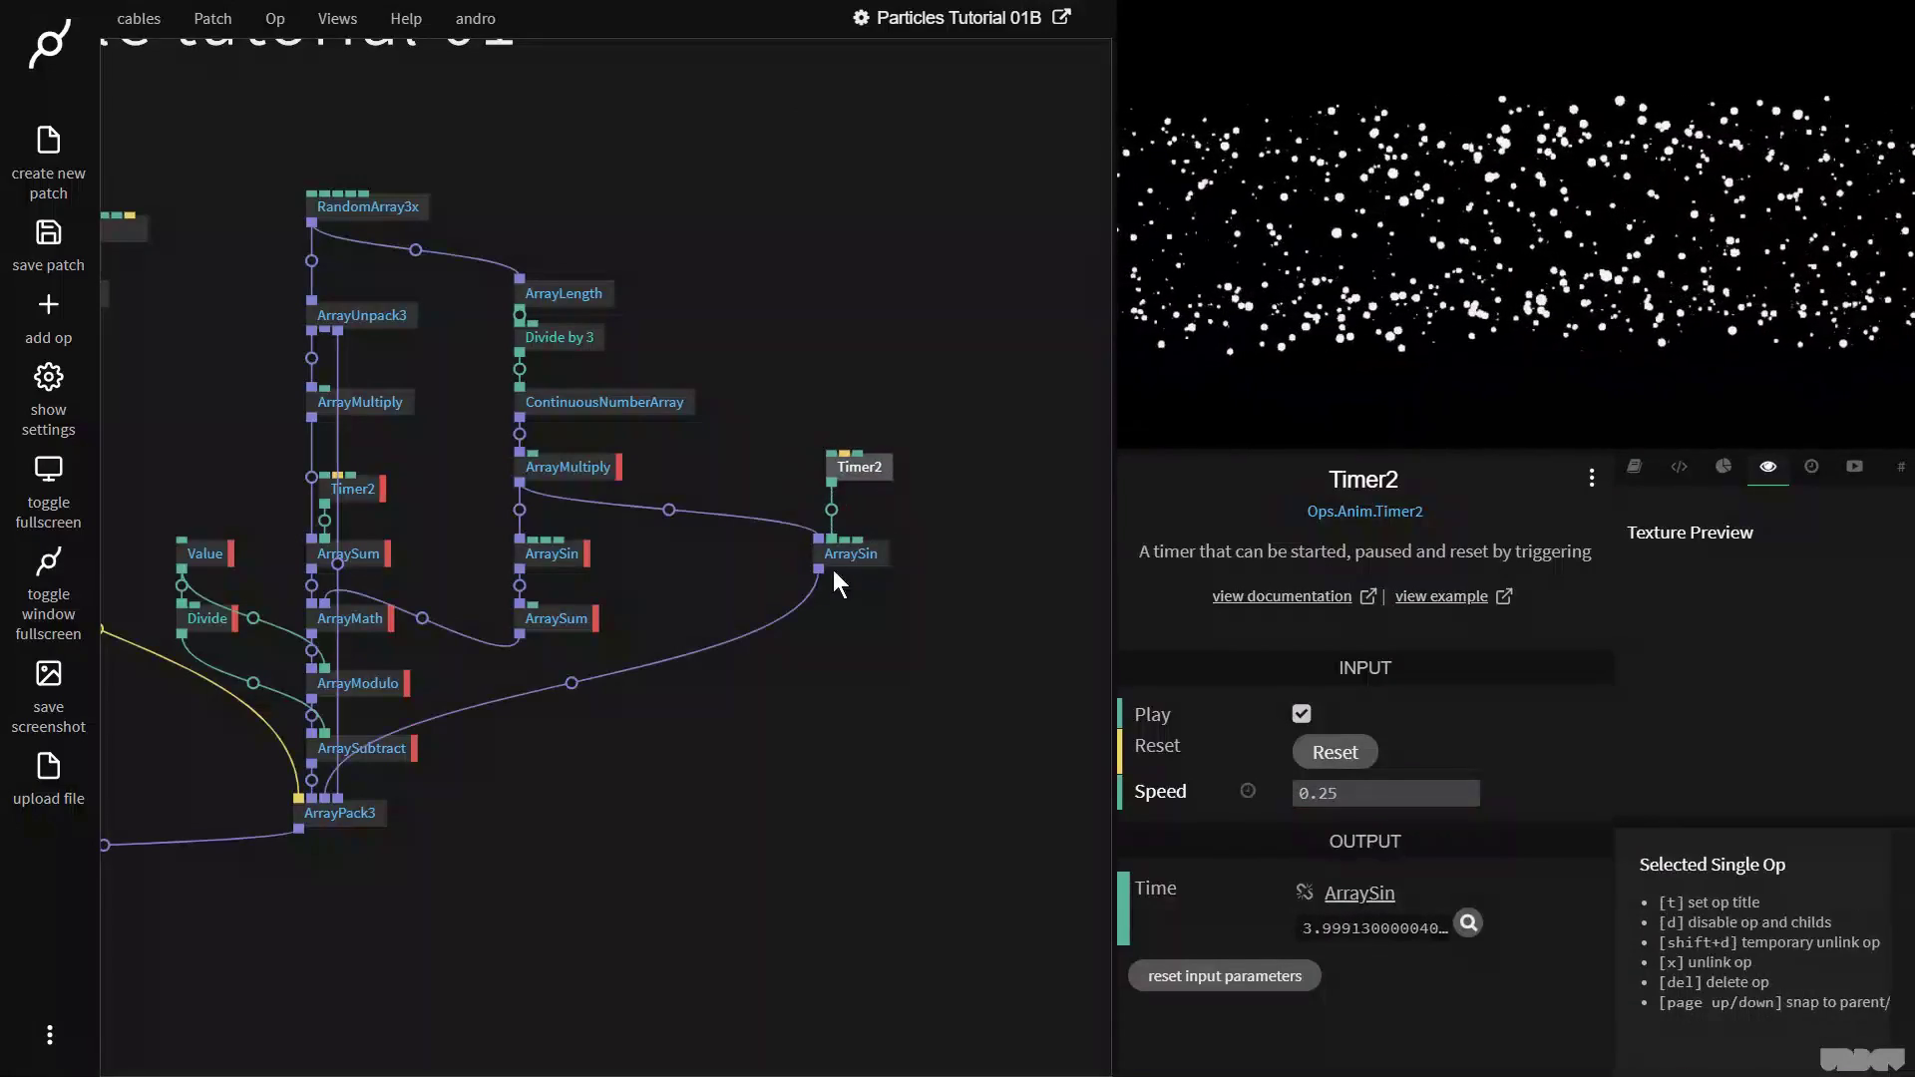
# Step: Insert a multiplying ArrayMath between the second ArraySin and ArrayPack3, placed below the sine
pyautogui.click(570, 684)
pyautogui.write('array')
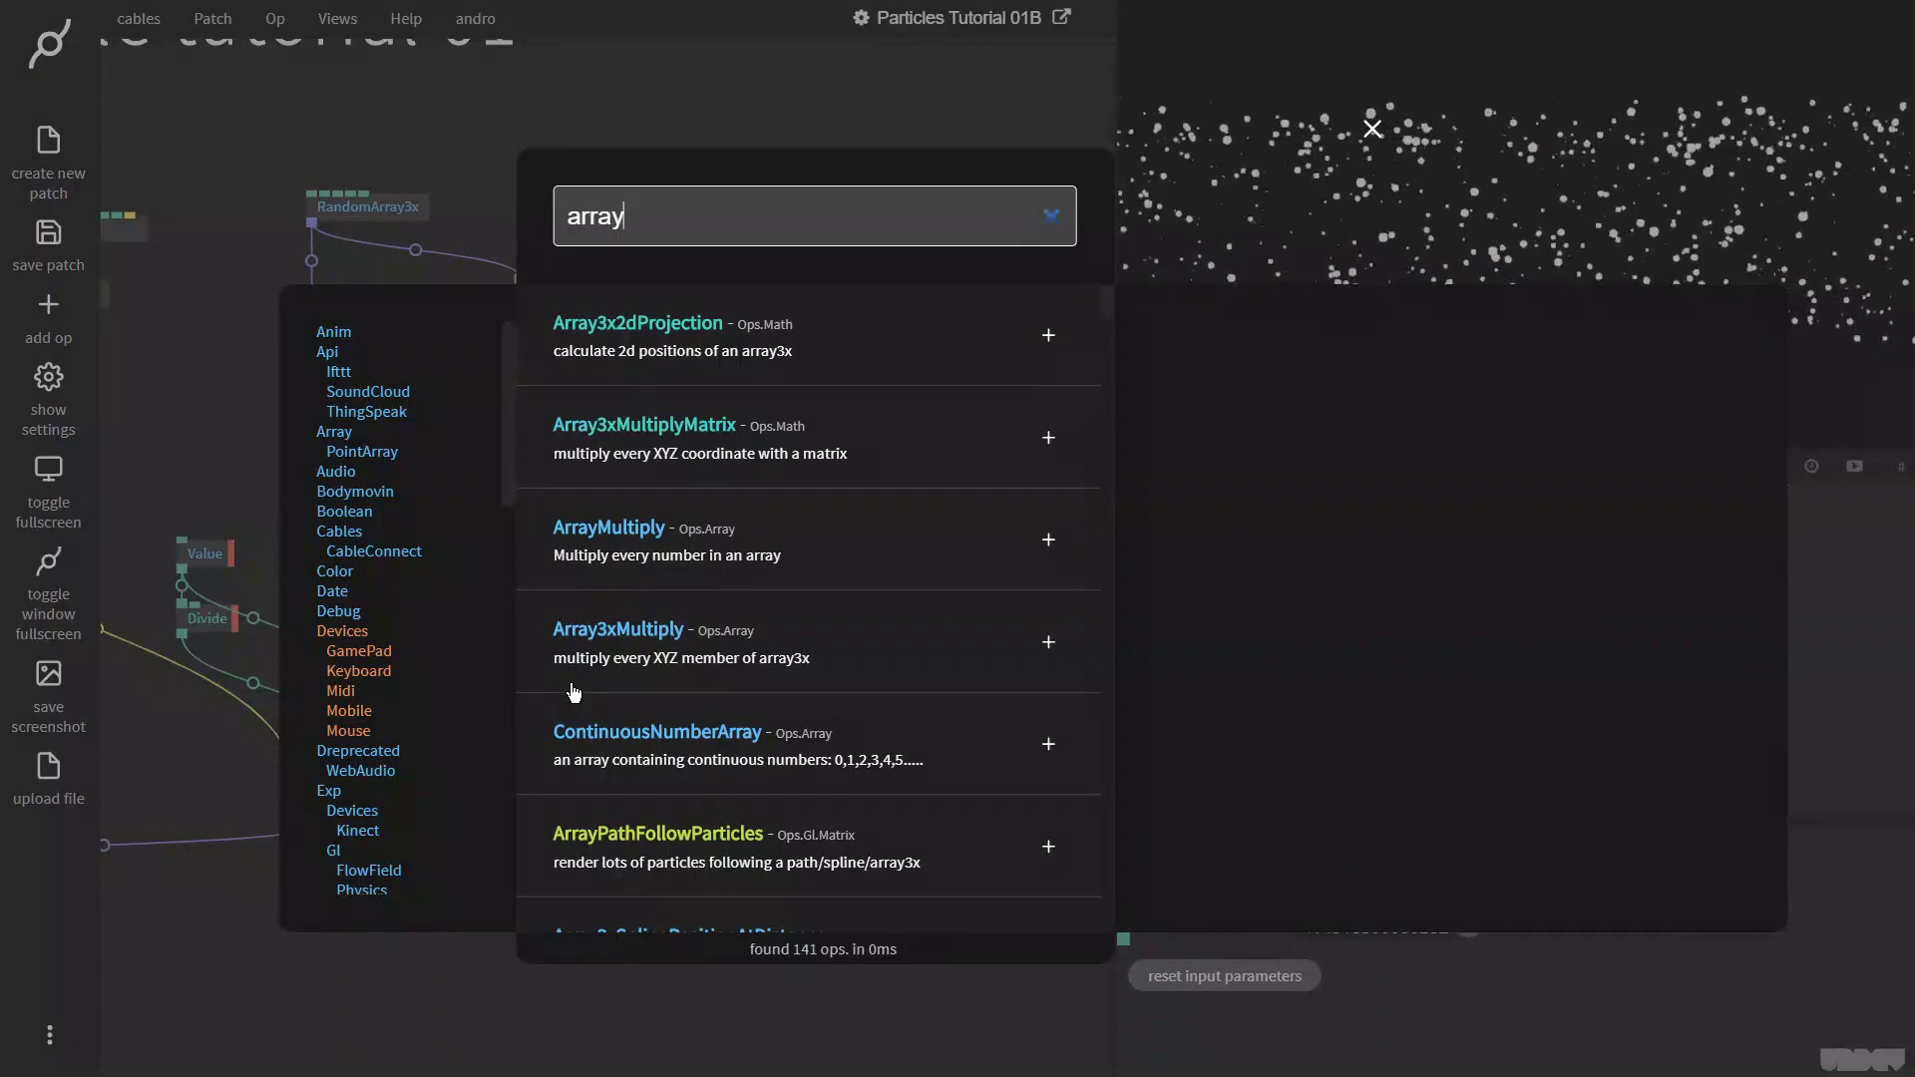
pyautogui.write('m')
pyautogui.press('Down')
pyautogui.press('Down')
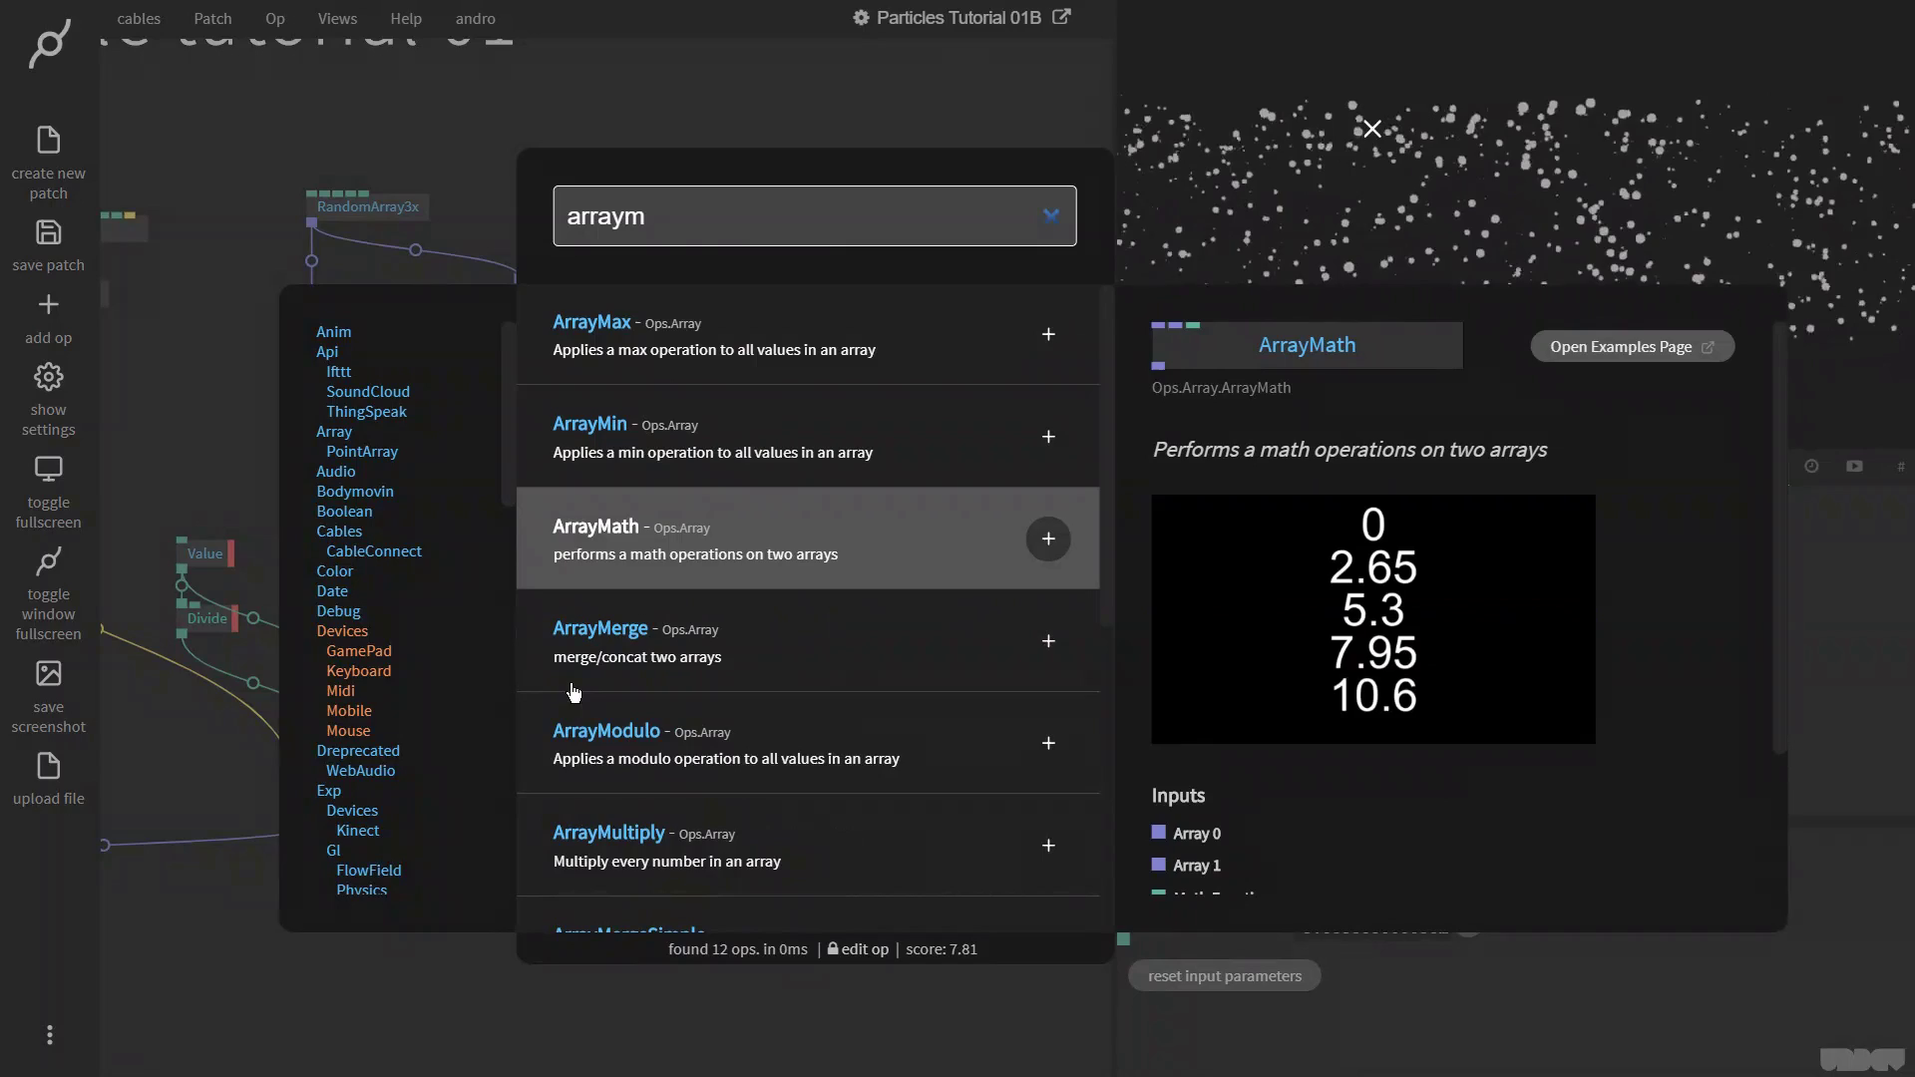
pyautogui.press('Return')
pyautogui.moveTo(368, 702); pyautogui.dragTo(878, 614)
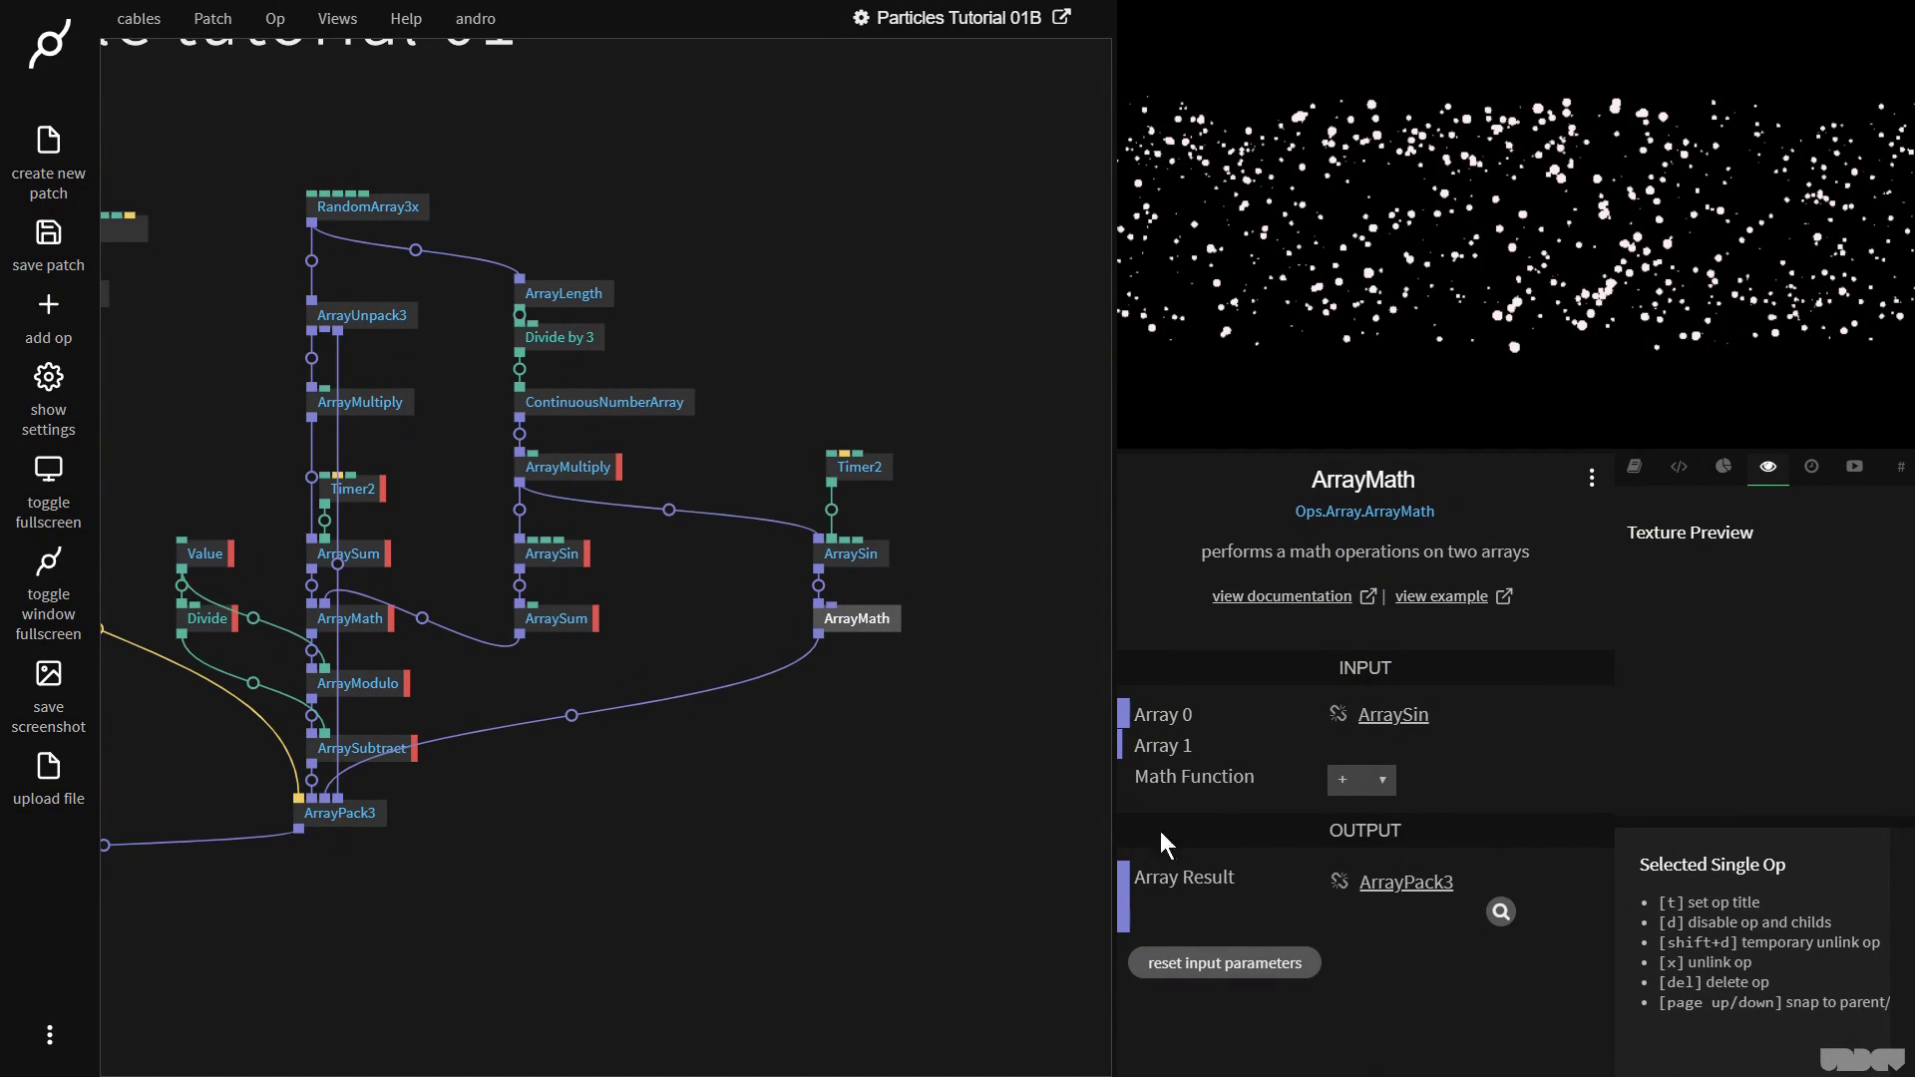
pyautogui.click(1381, 780)
pyautogui.click(1357, 860)
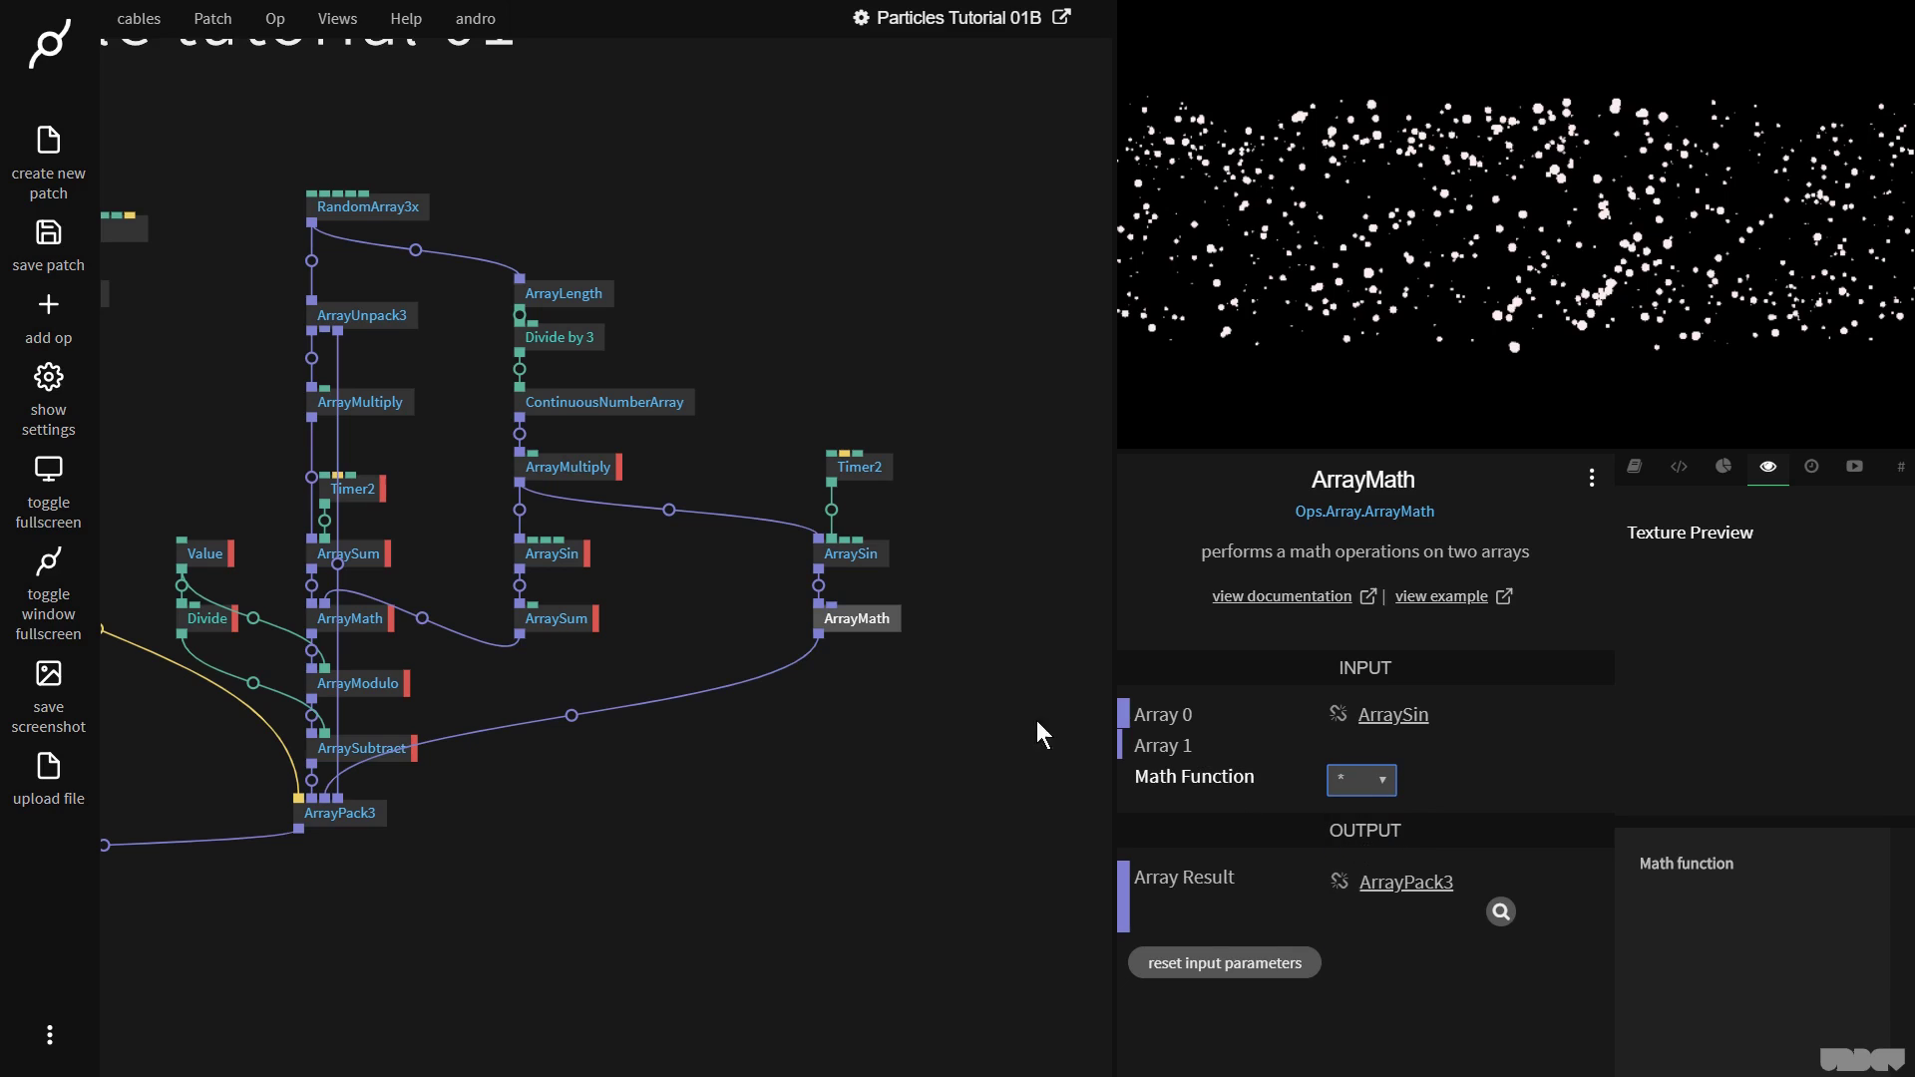
# Step: Wire an ArrayUnpack3 output into ArrayMath's Array 1 and set the sine amplitude to about 2.03
pyautogui.moveTo(328, 333); pyautogui.dragTo(472, 456)
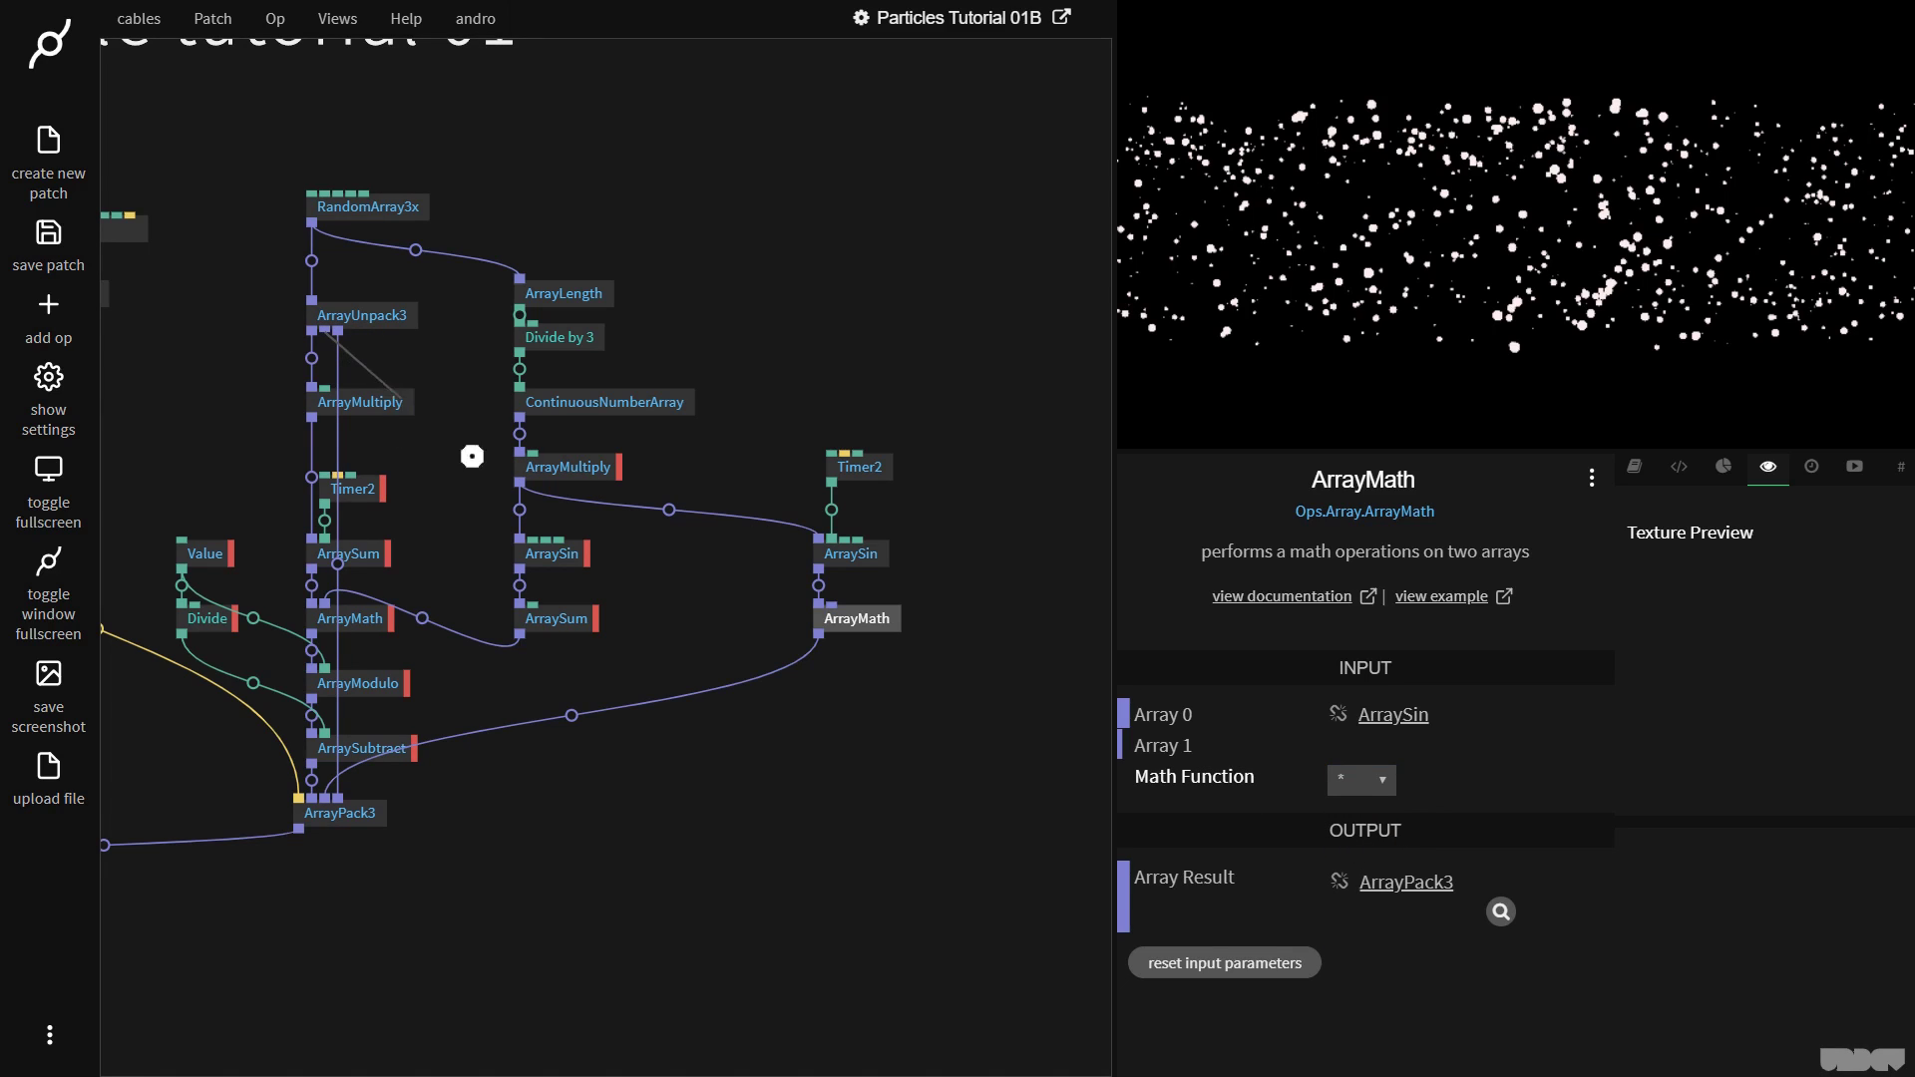
pyautogui.moveTo(850, 622); pyautogui.dragTo(856, 620)
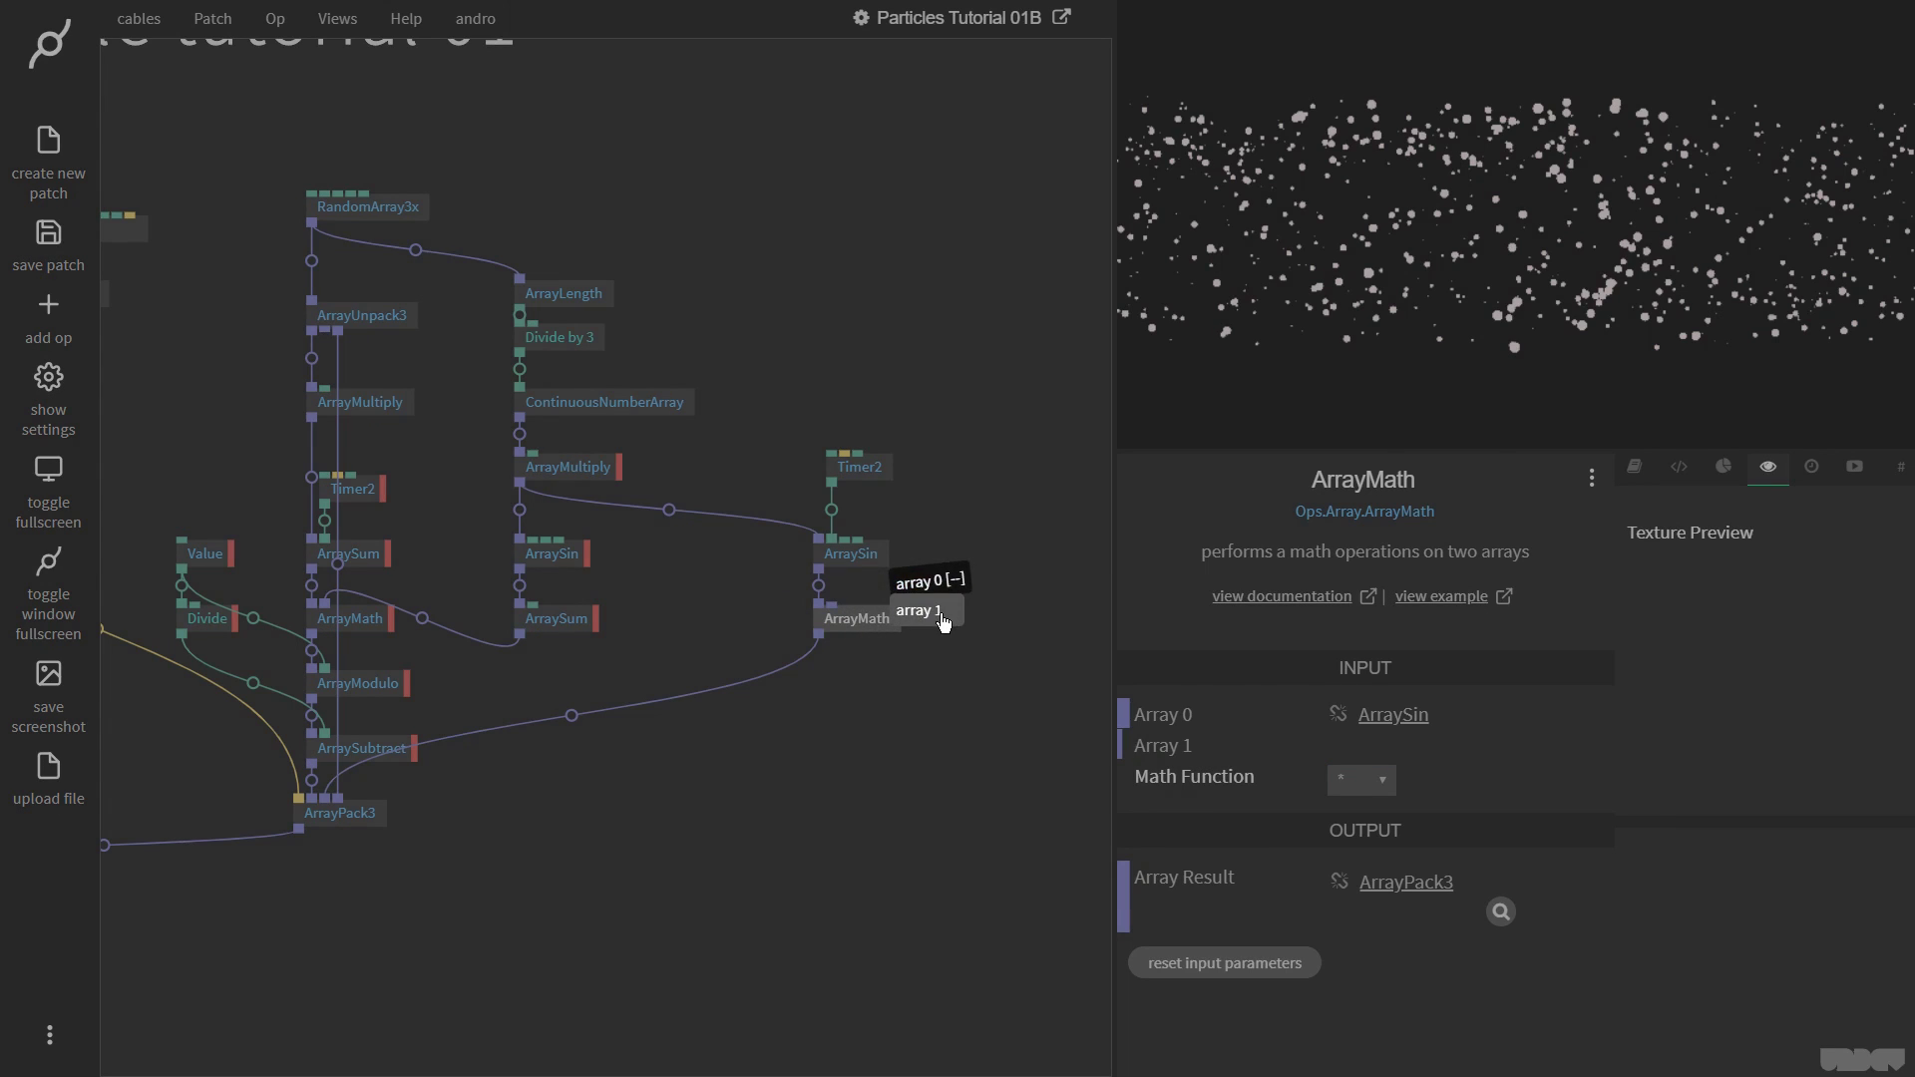
pyautogui.click(931, 611)
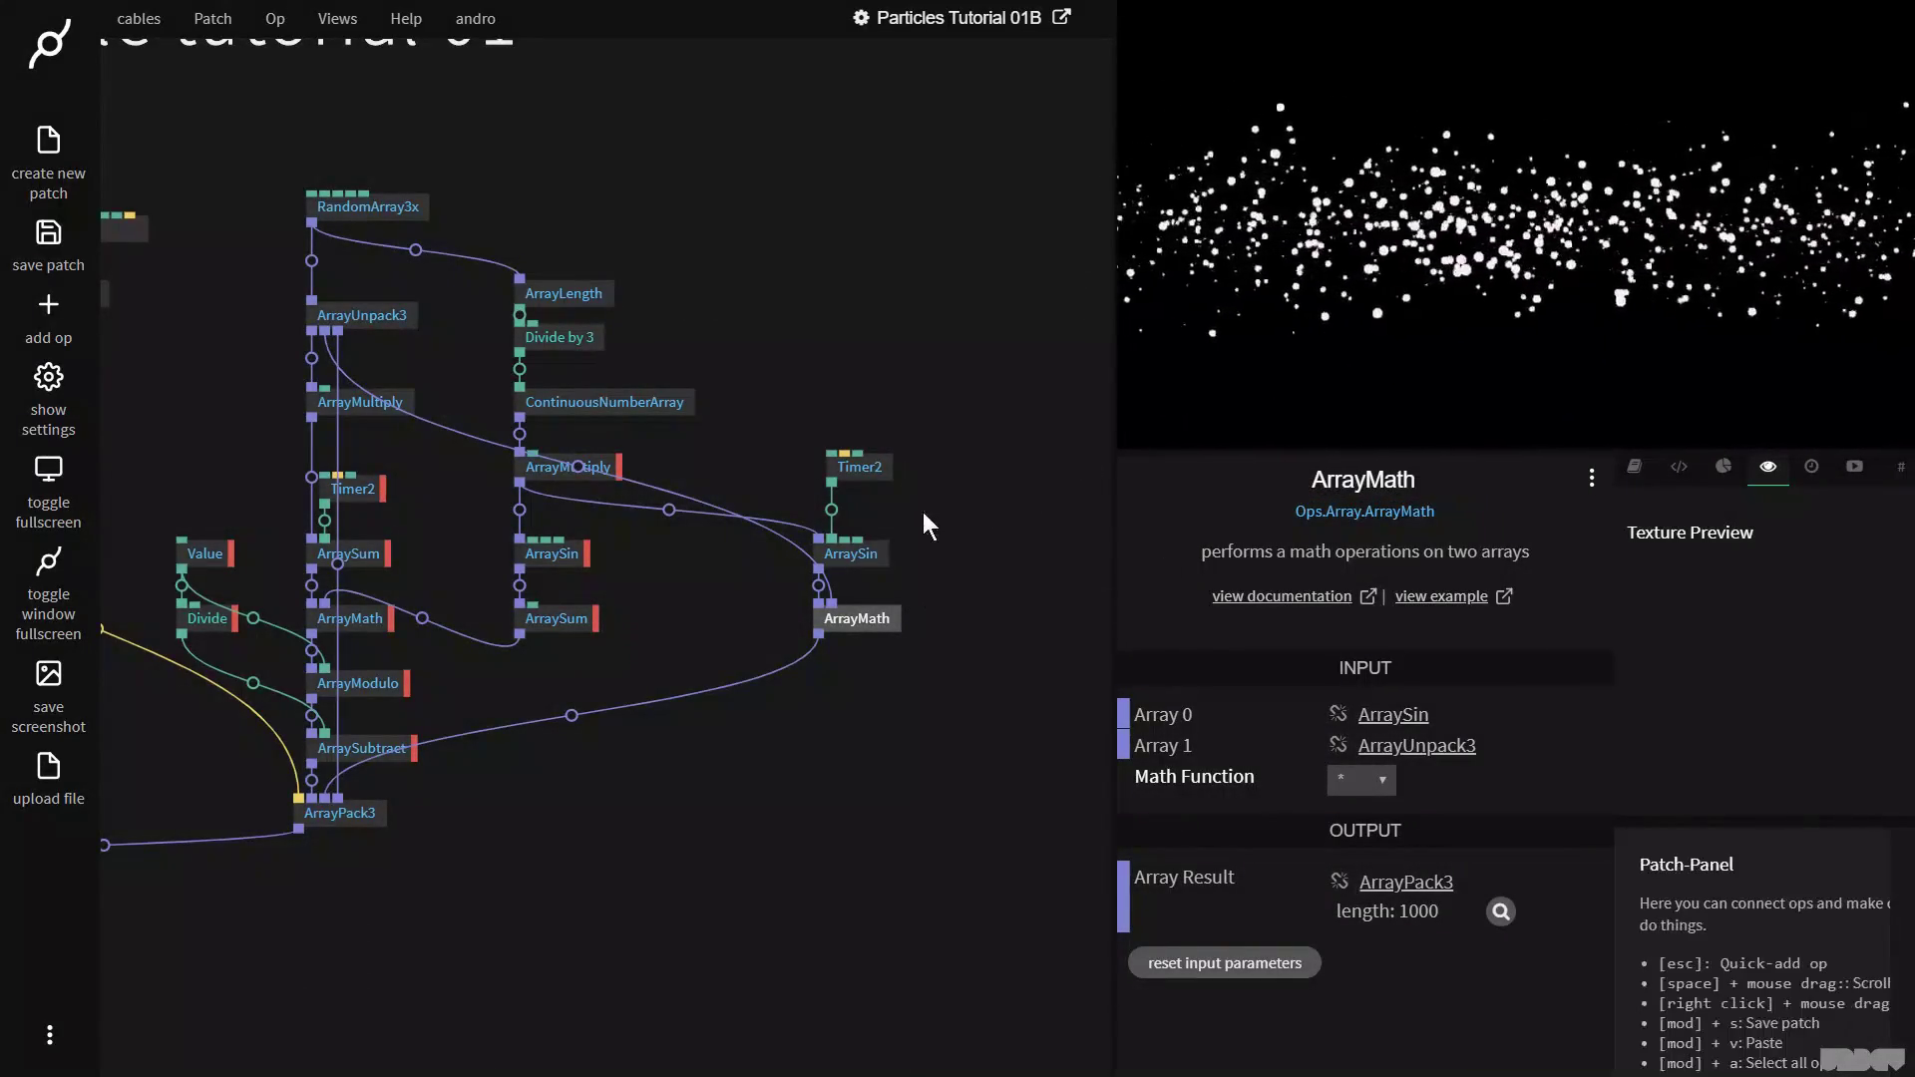
pyautogui.click(851, 557)
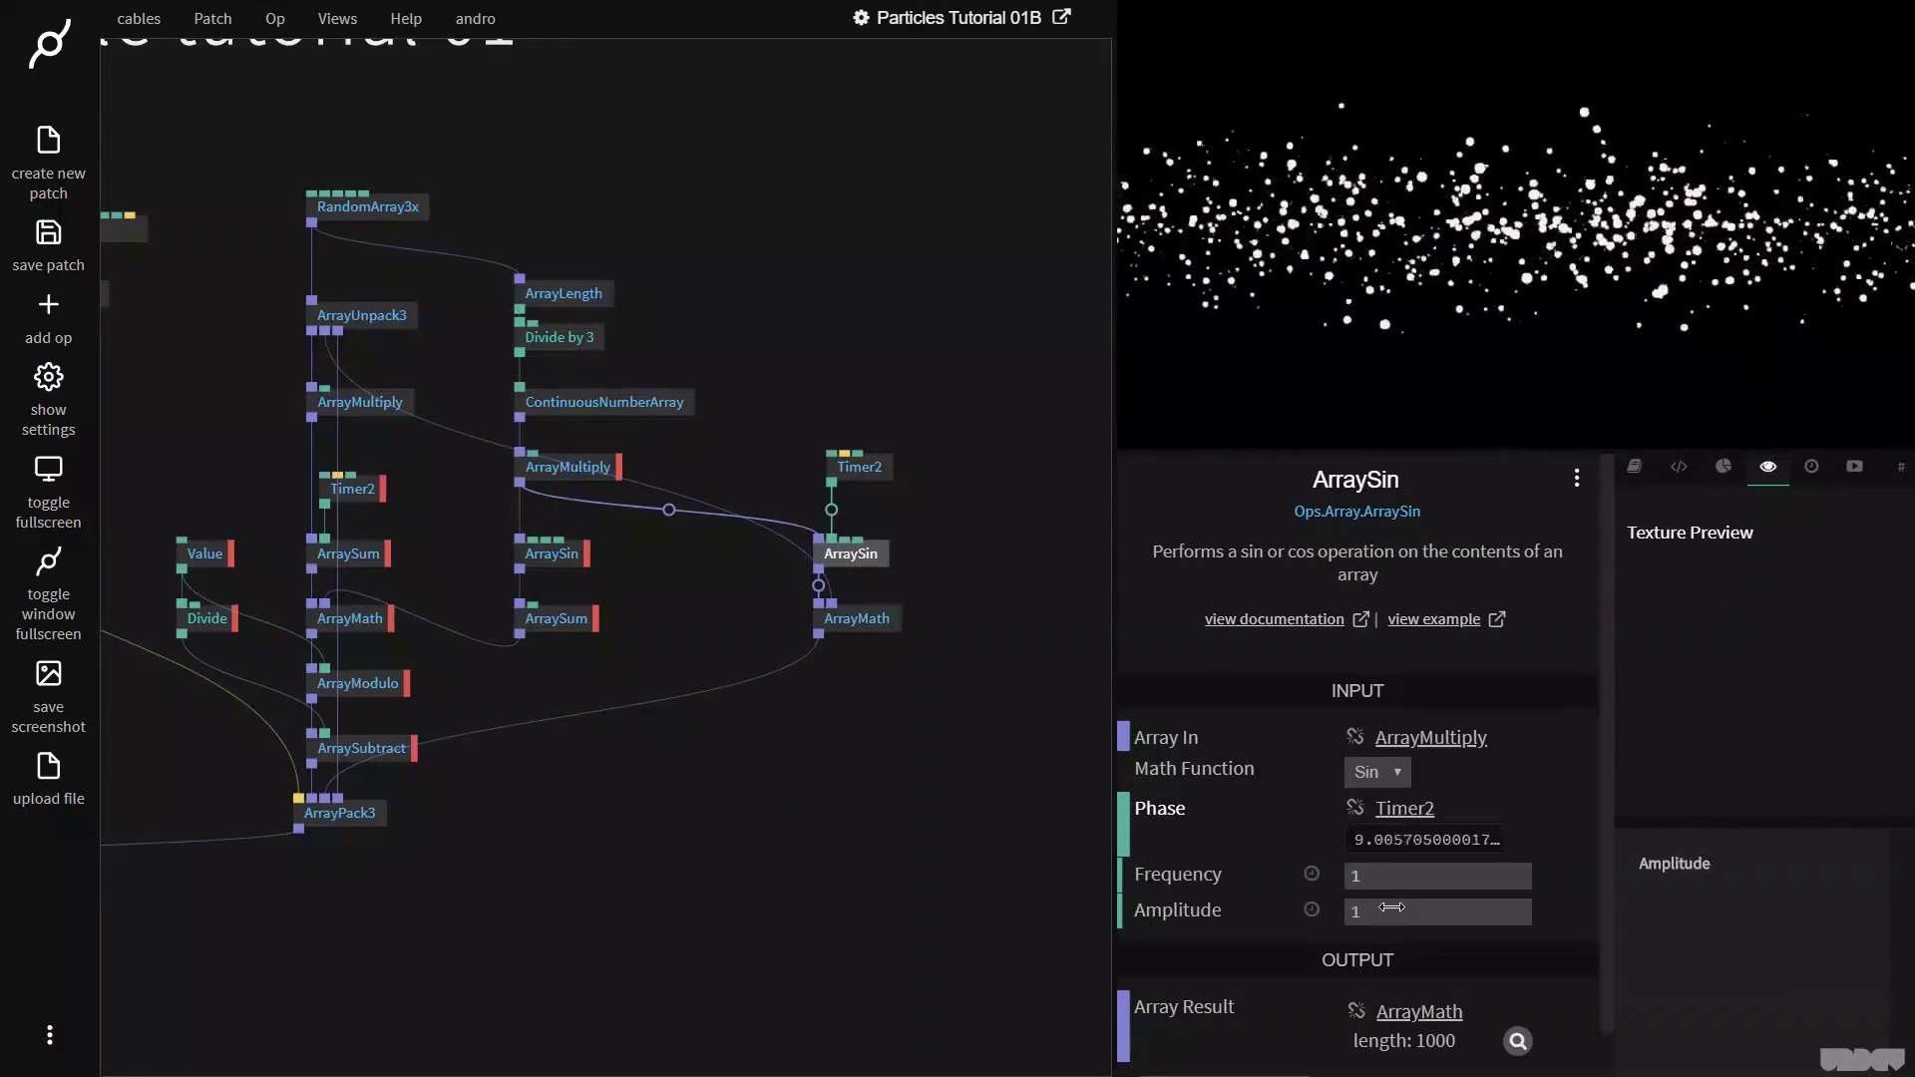
pyautogui.moveTo(1397, 911); pyautogui.dragTo(1486, 910)
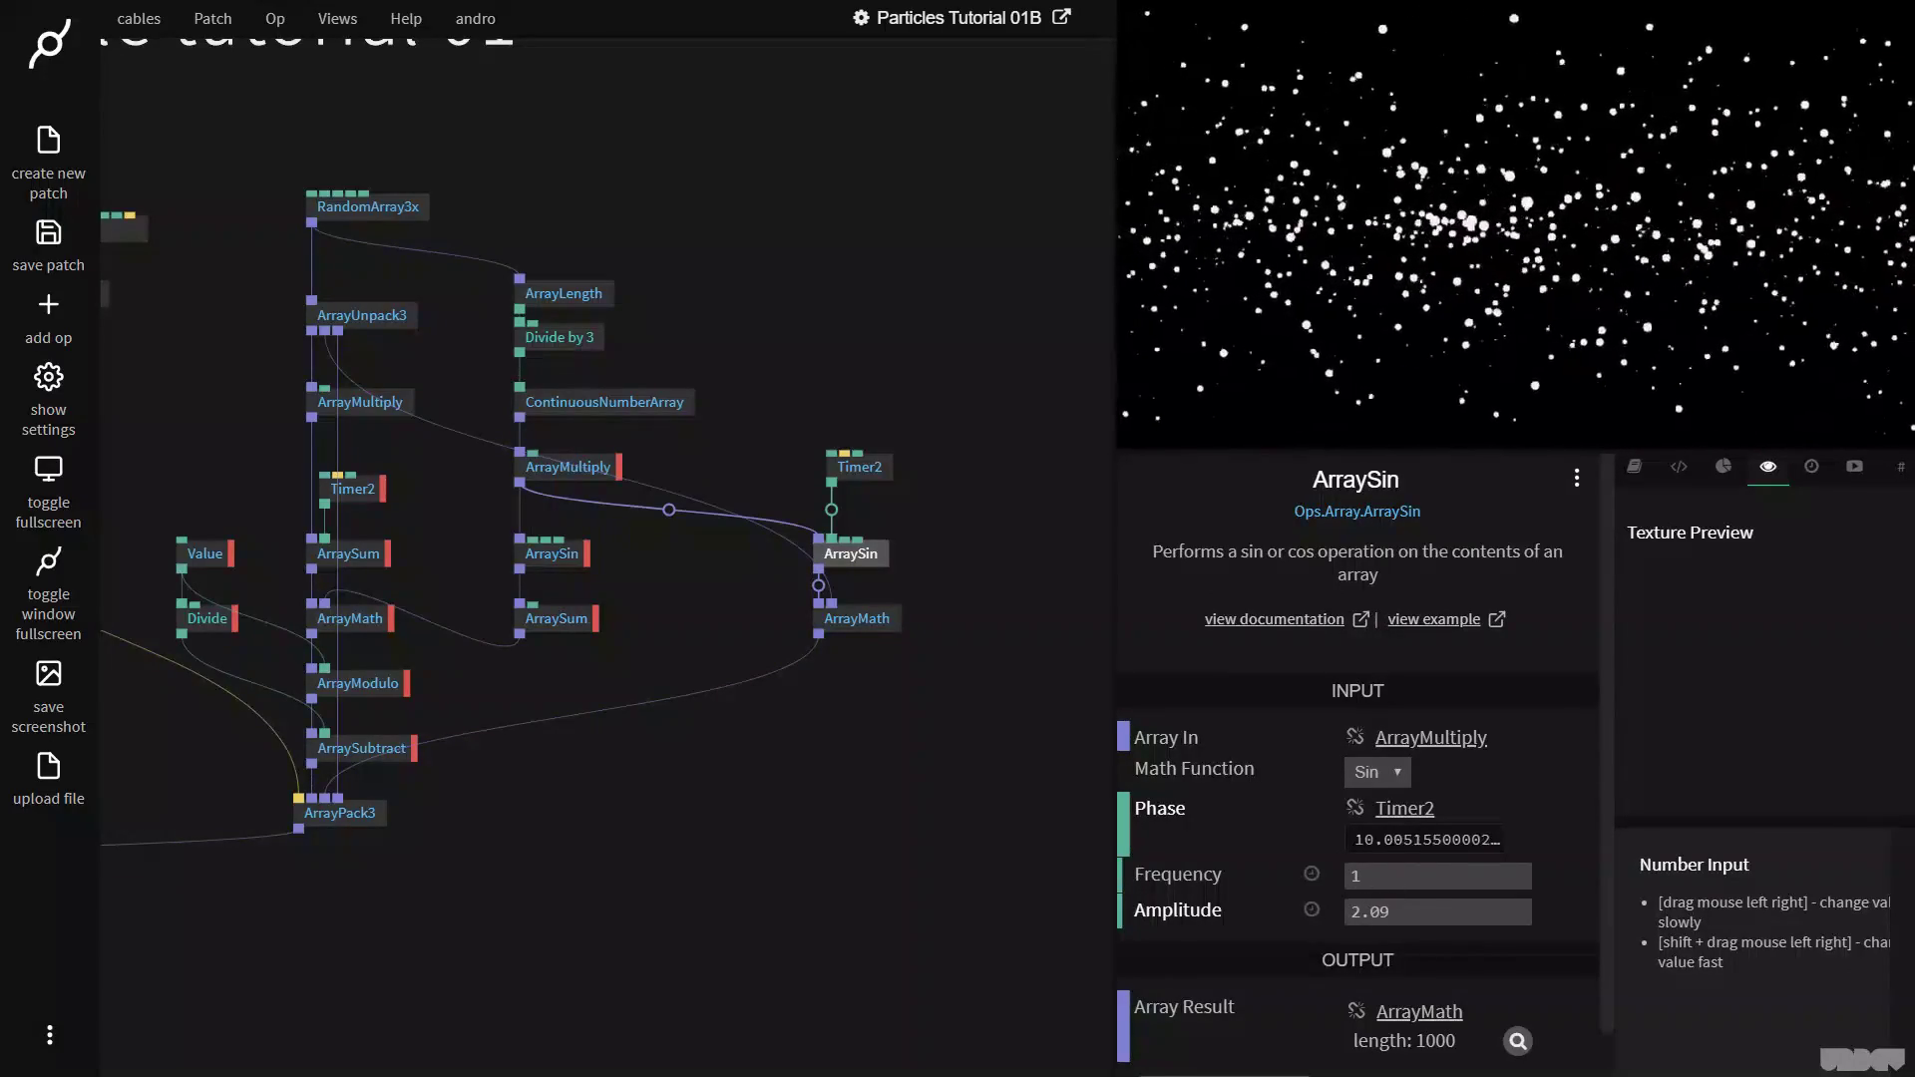
pyautogui.press('F11')
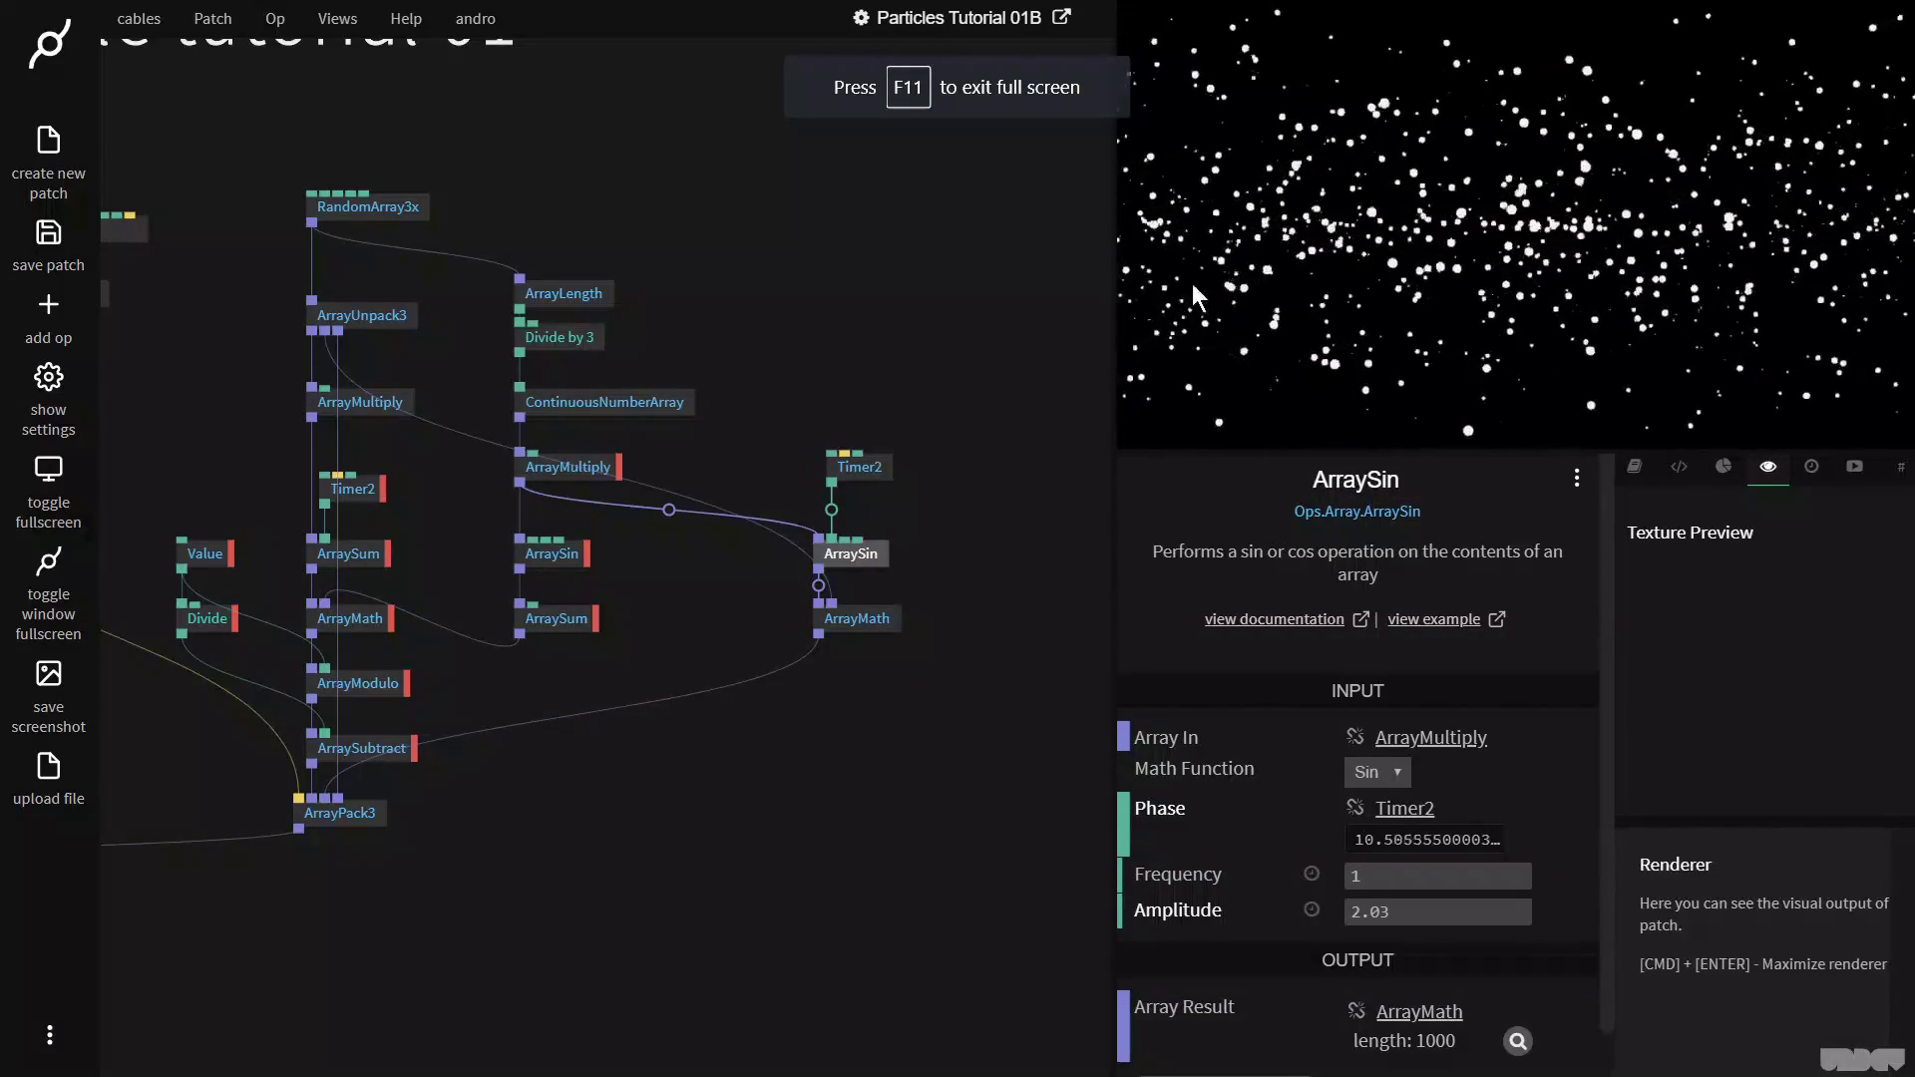
# Step: Colour the Timer2, ArraySin and ArrayMath group green and shift it left
pyautogui.click(966, 344)
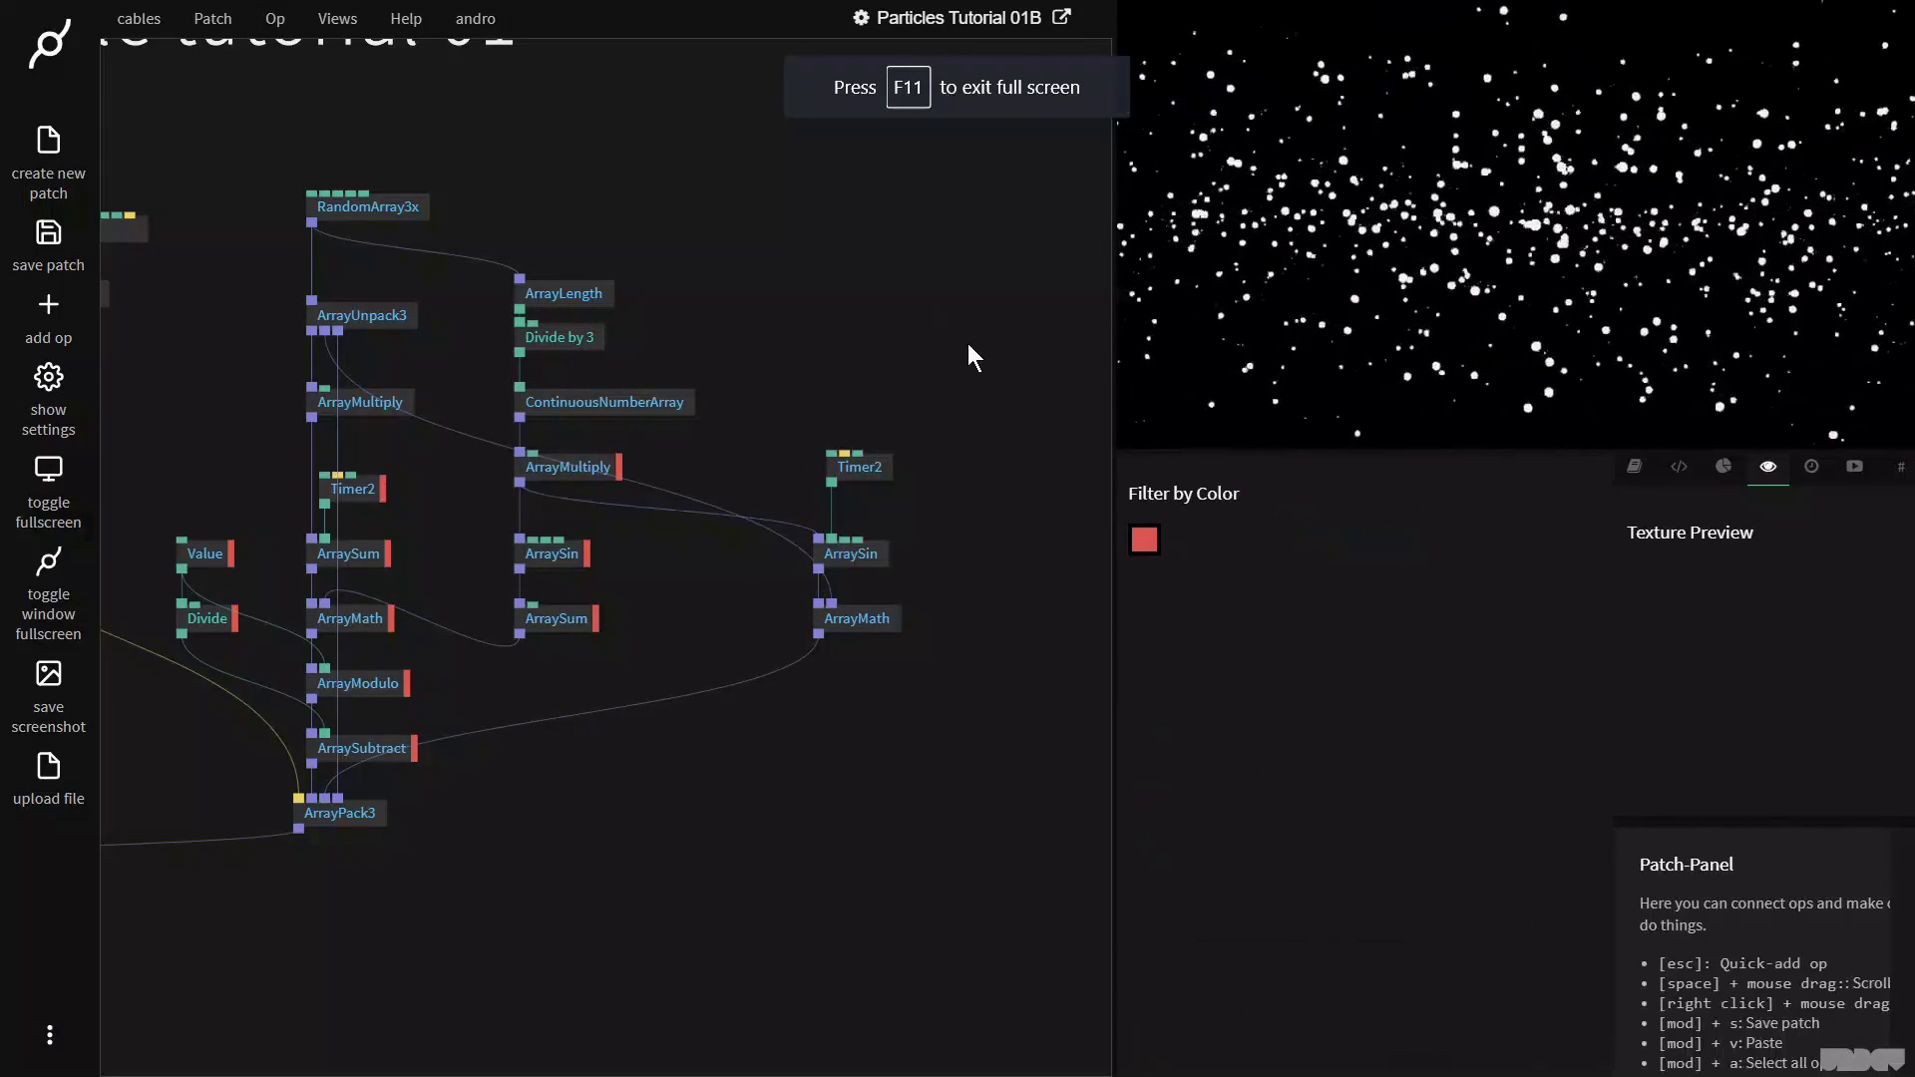
pyautogui.moveTo(934, 709); pyautogui.dragTo(786, 393)
pyautogui.click(1144, 579)
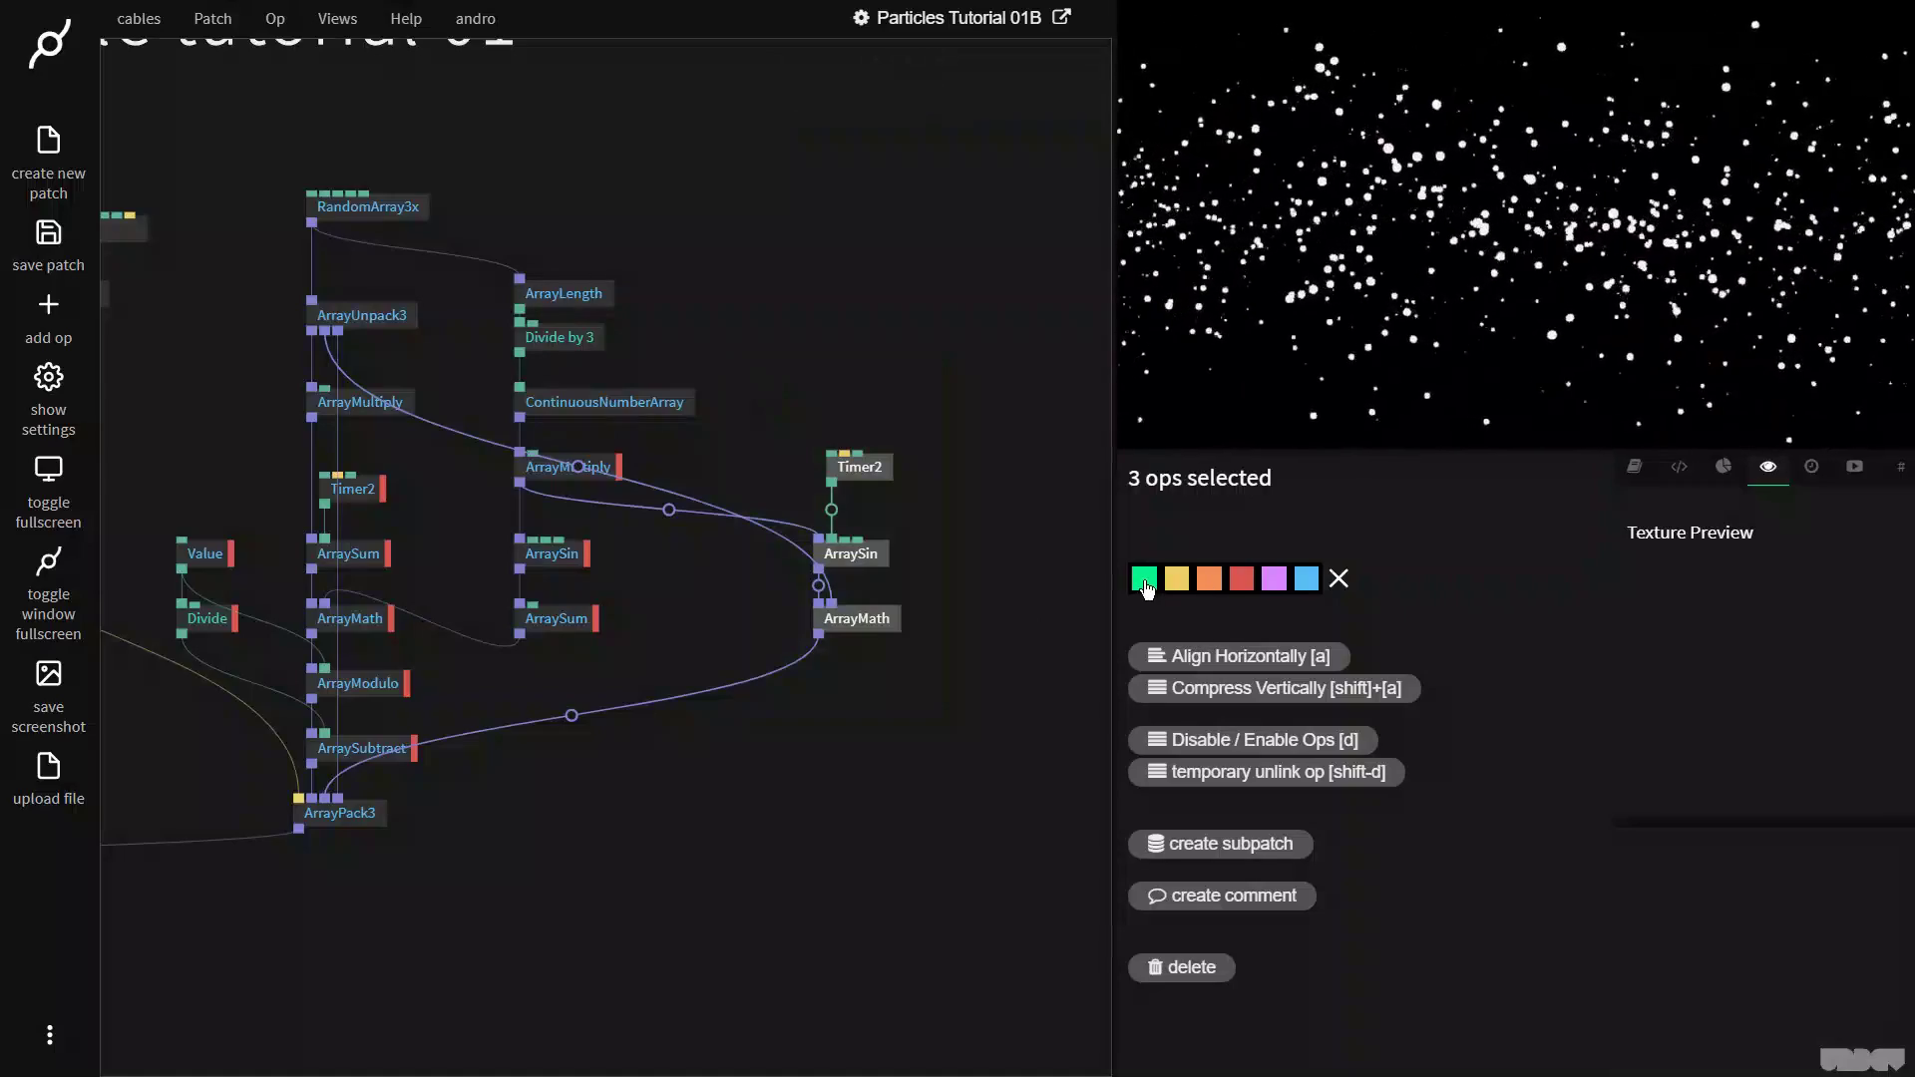
pyautogui.moveTo(948, 688); pyautogui.dragTo(816, 470)
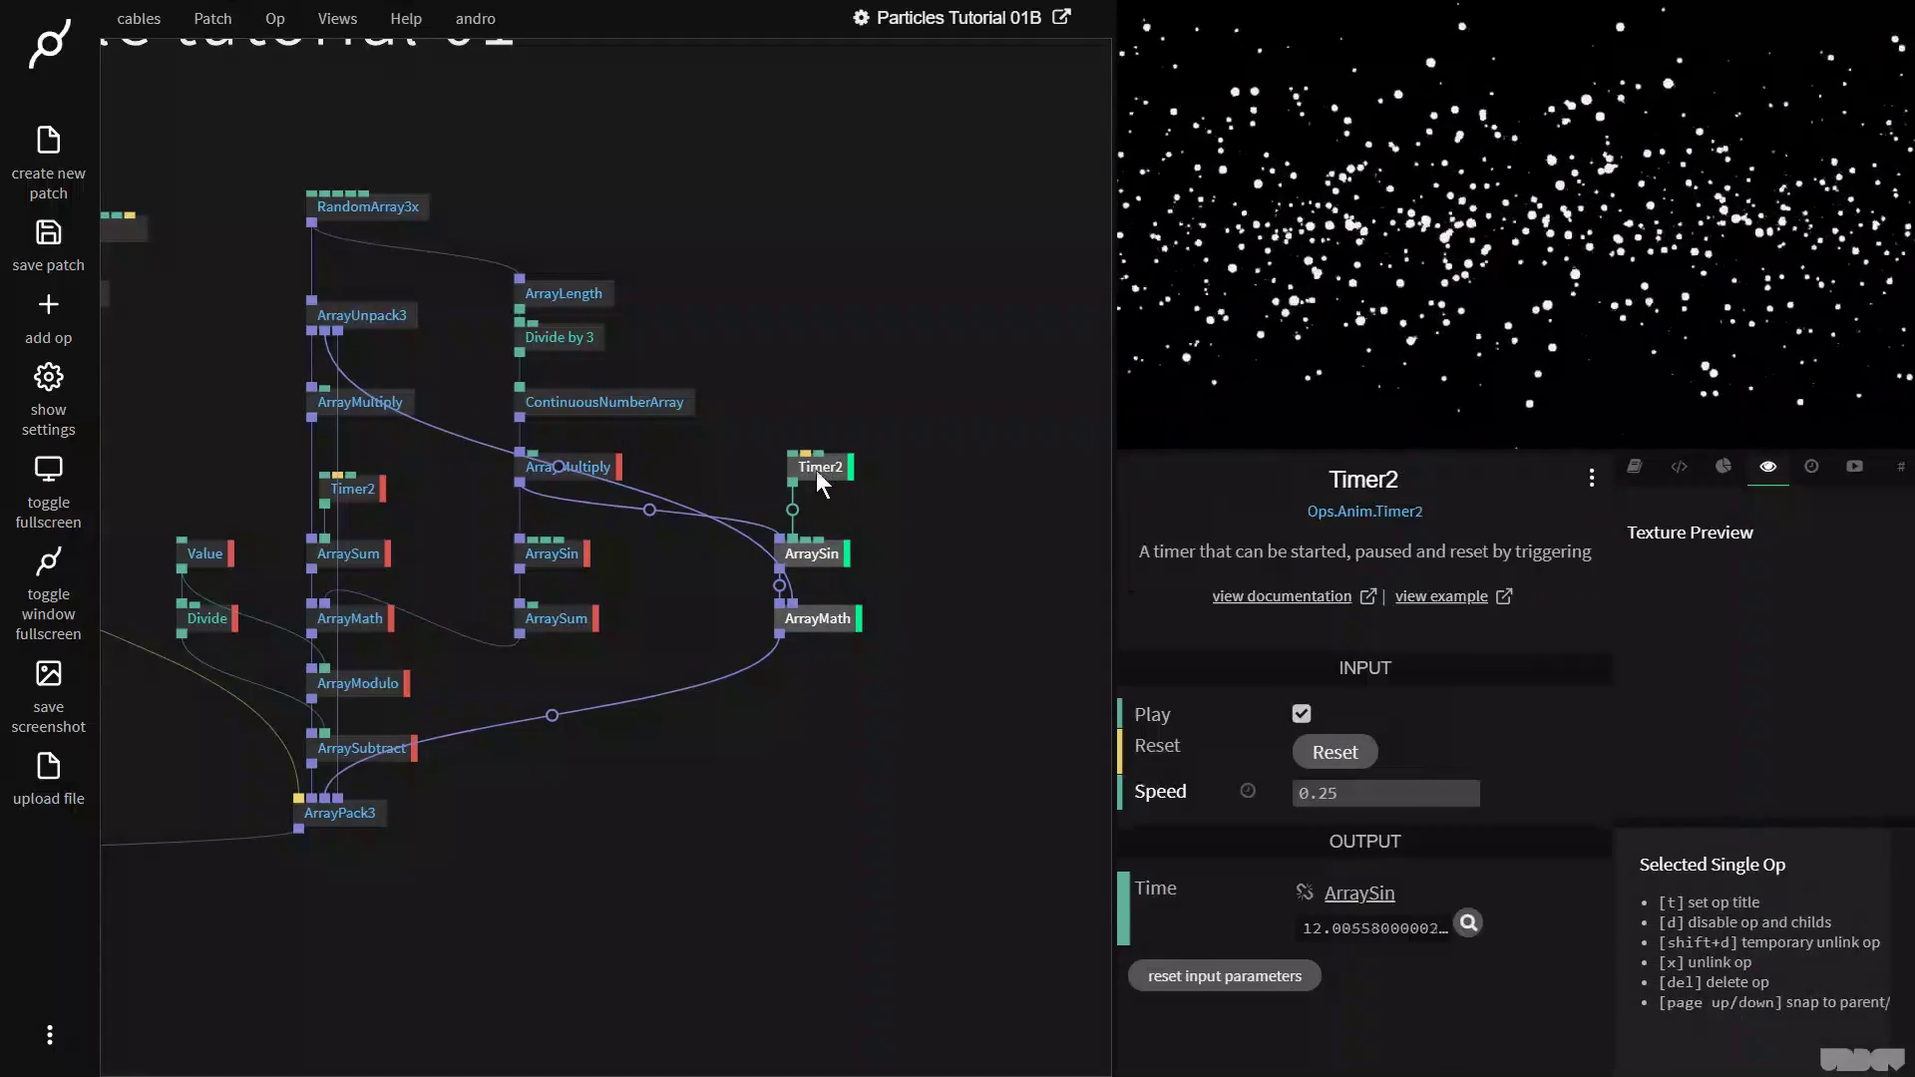
pyautogui.click(962, 620)
# Step: Duplicate the green three-op group and place the copy to the right
pyautogui.moveTo(948, 688); pyautogui.dragTo(739, 383)
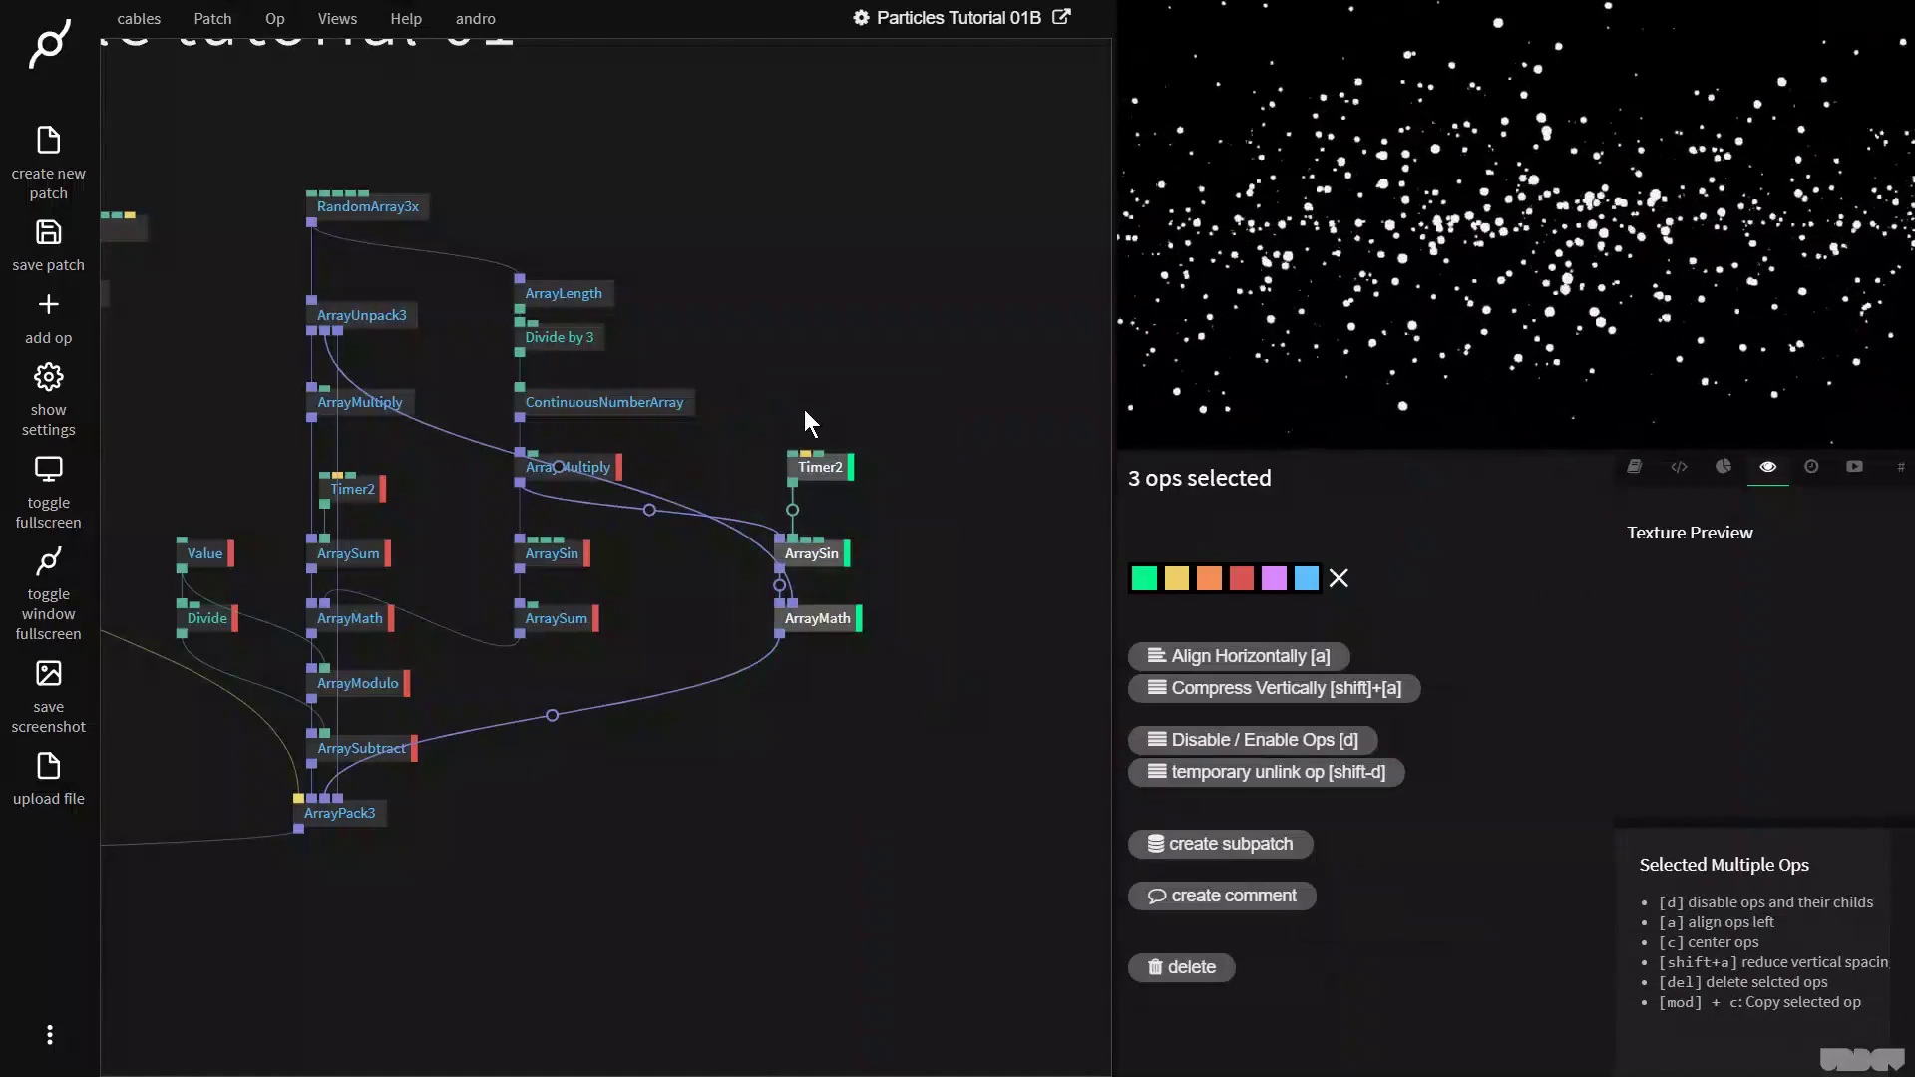
pyautogui.hotkey('ctrl', 'c')
pyautogui.hotkey('ctrl', 'v')
pyautogui.click(975, 618)
pyautogui.click(932, 394)
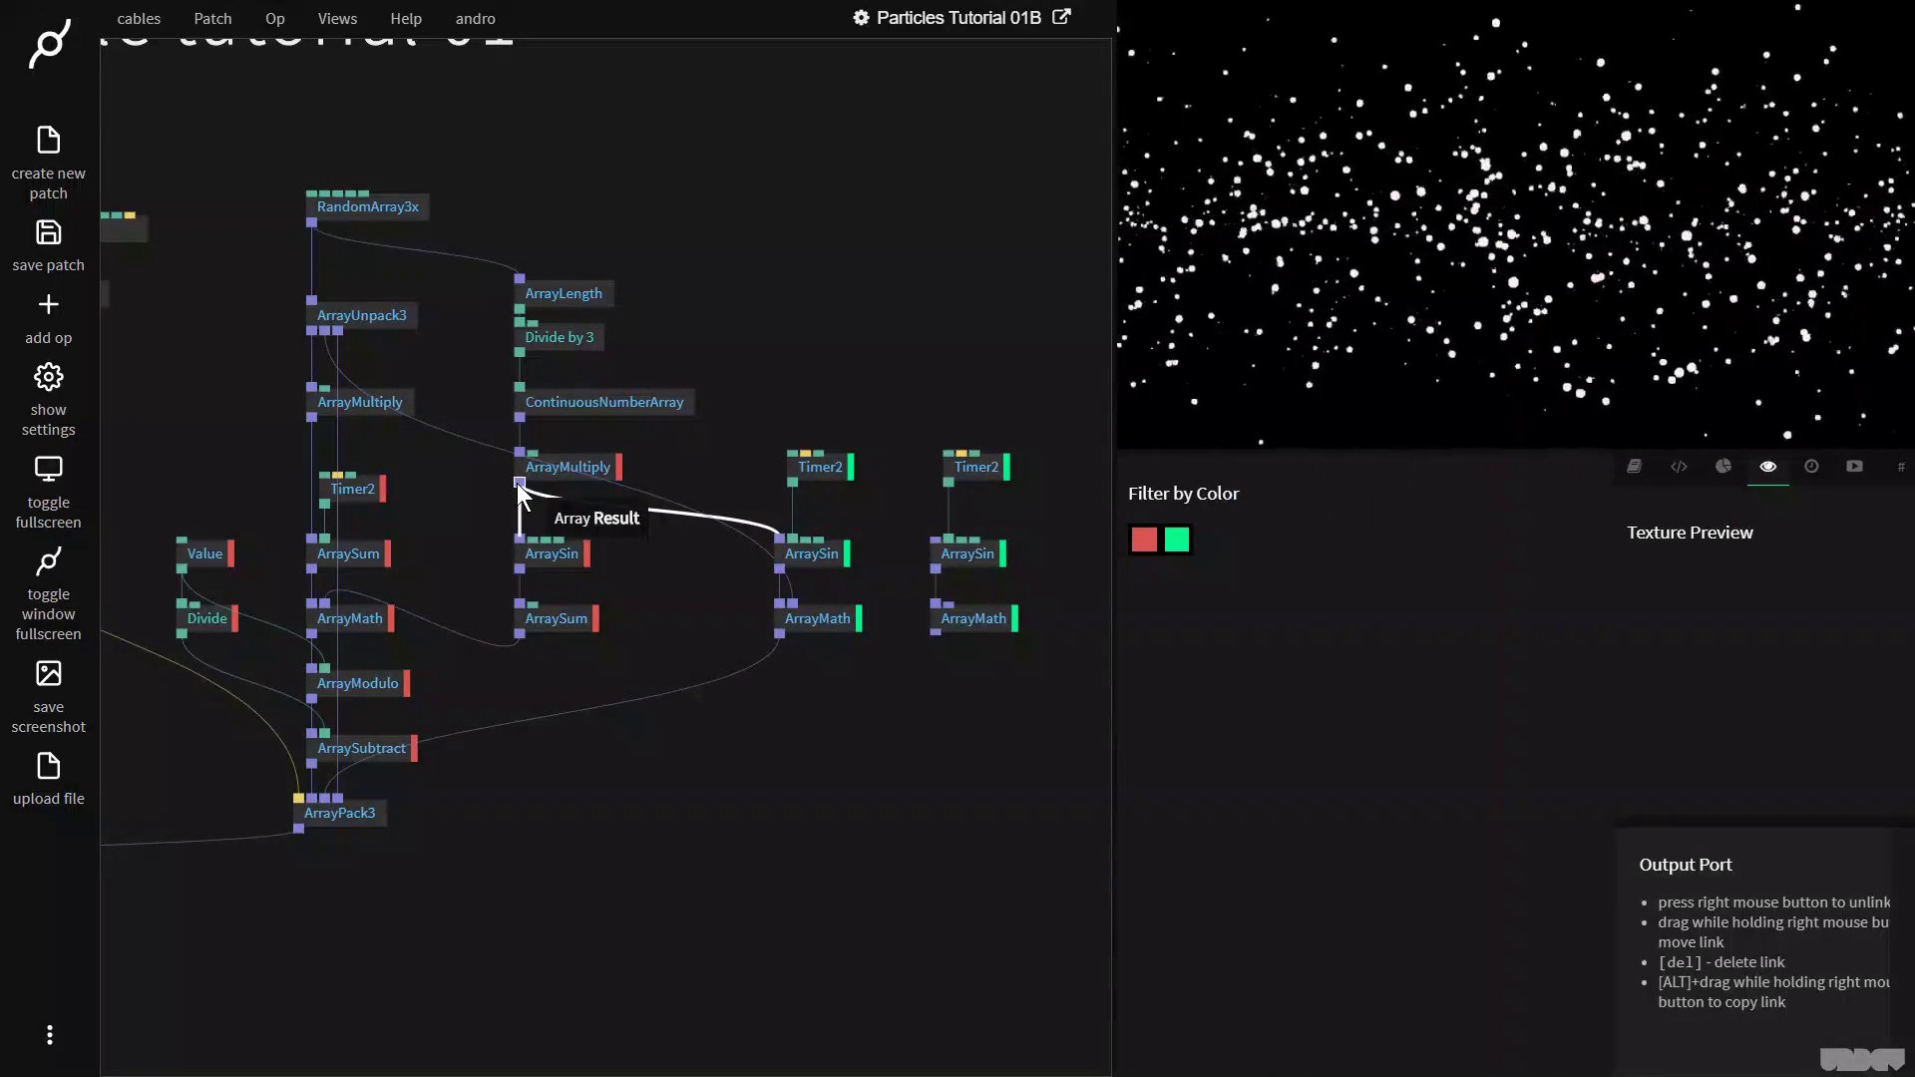
# Step: Rewire the copy: ArrayMultiply and ArrayUnpack3's third output in, ArrayPack3's third input out
pyautogui.moveTo(512, 482); pyautogui.dragTo(957, 554)
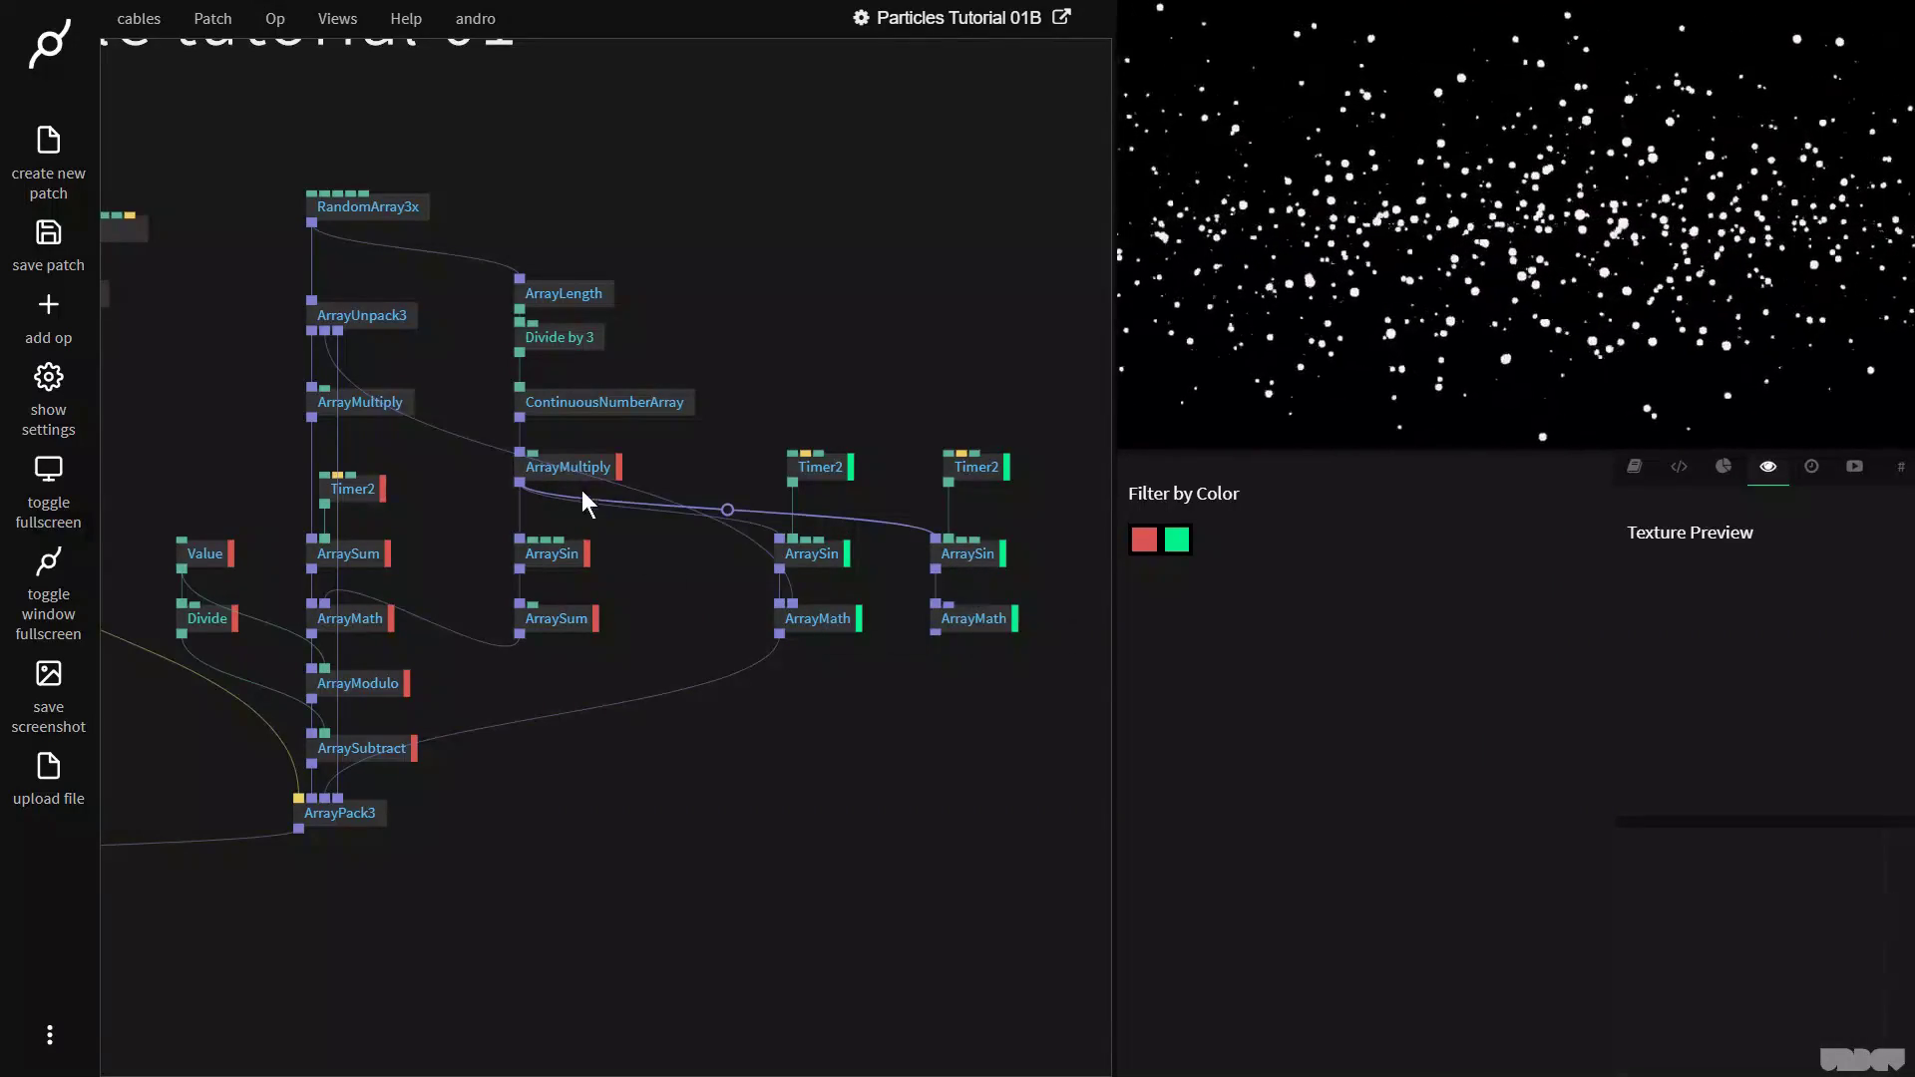
pyautogui.moveTo(338, 330); pyautogui.dragTo(985, 618)
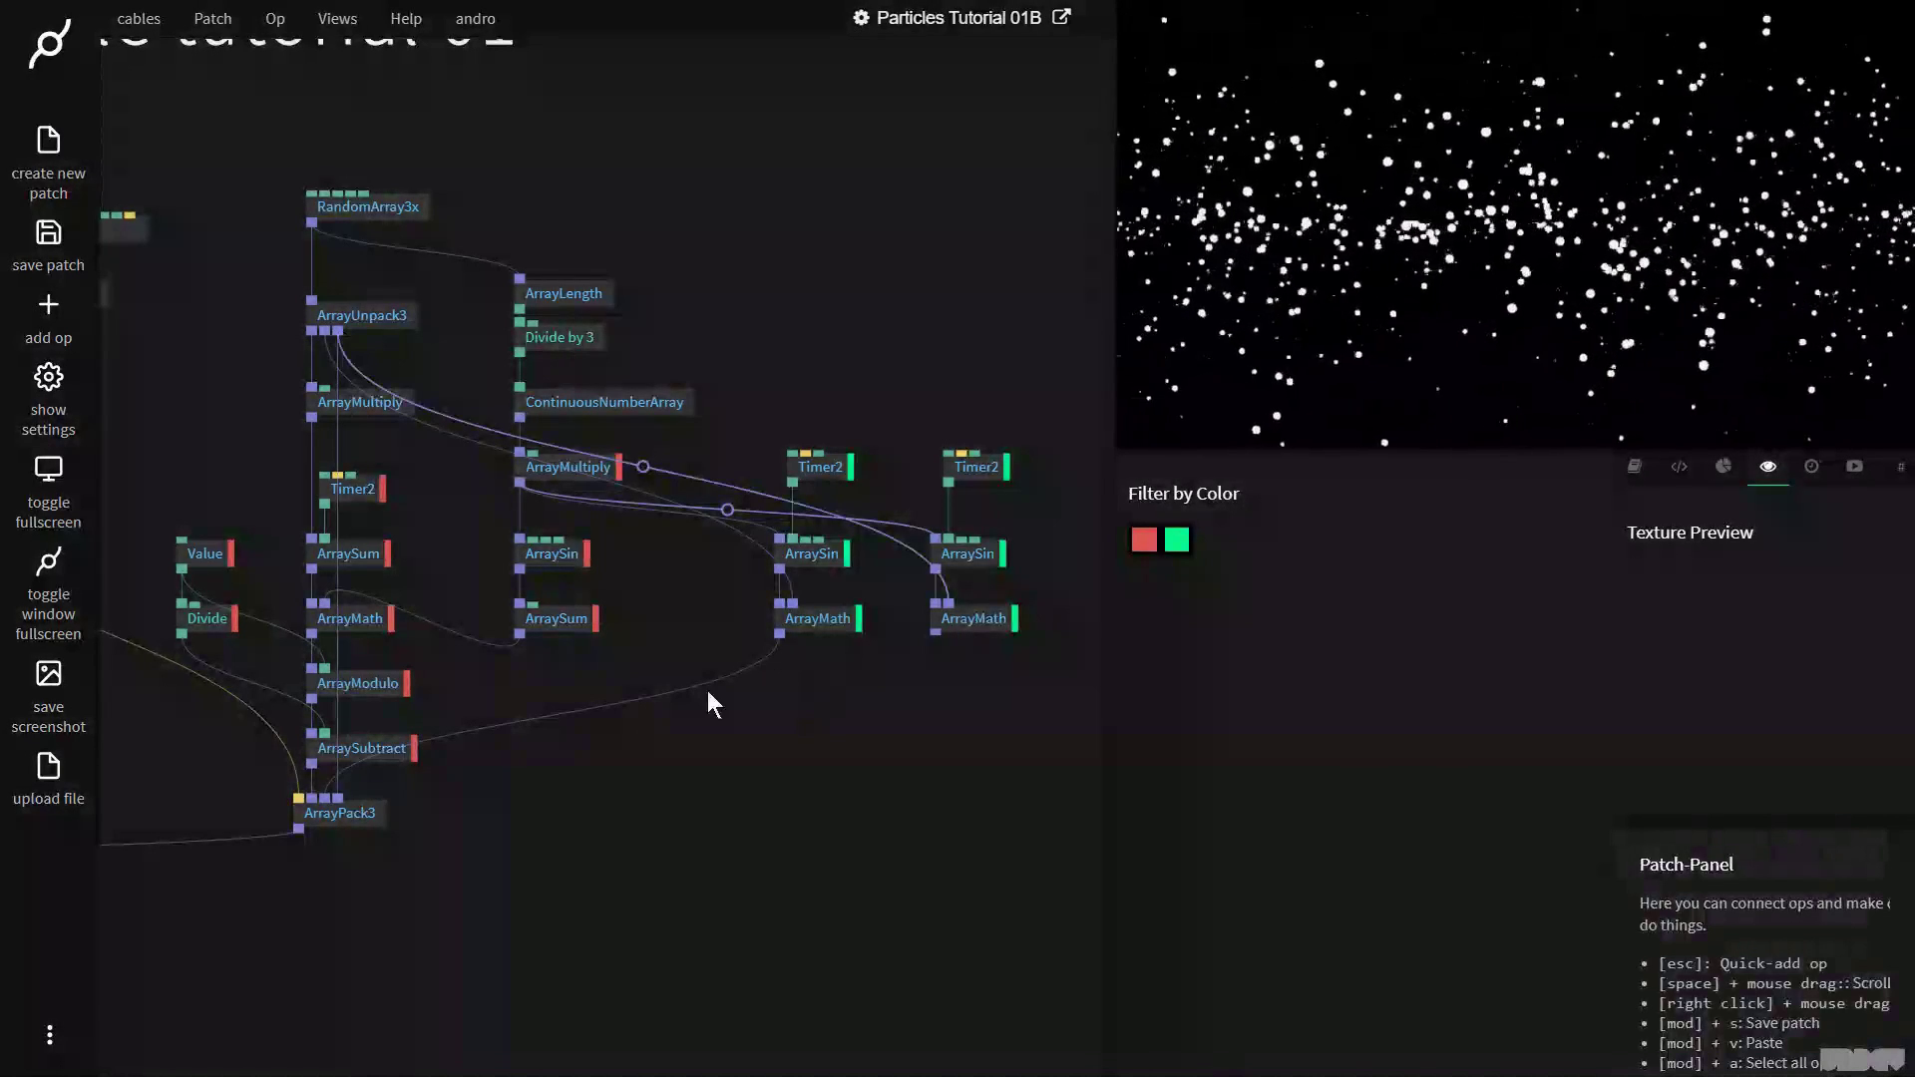
pyautogui.rightClick(338, 798)
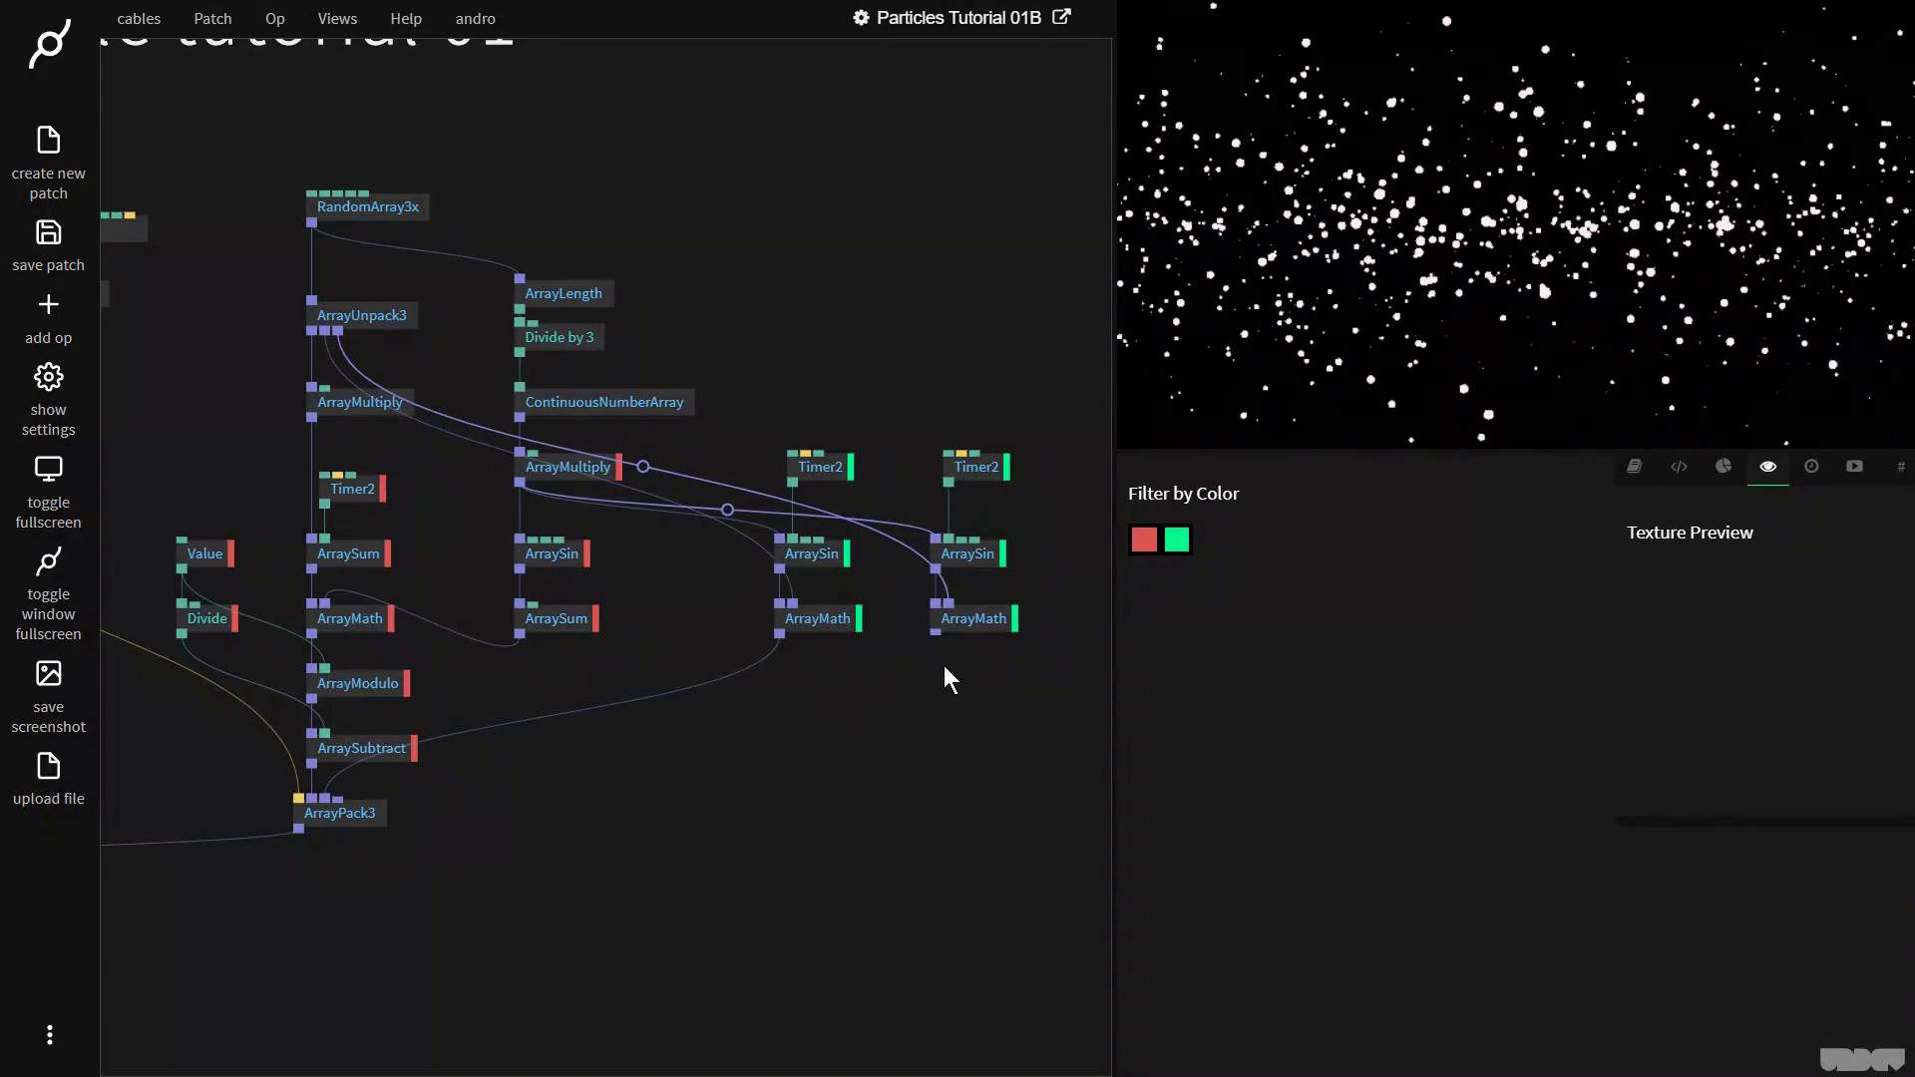
pyautogui.moveTo(937, 631); pyautogui.dragTo(351, 803)
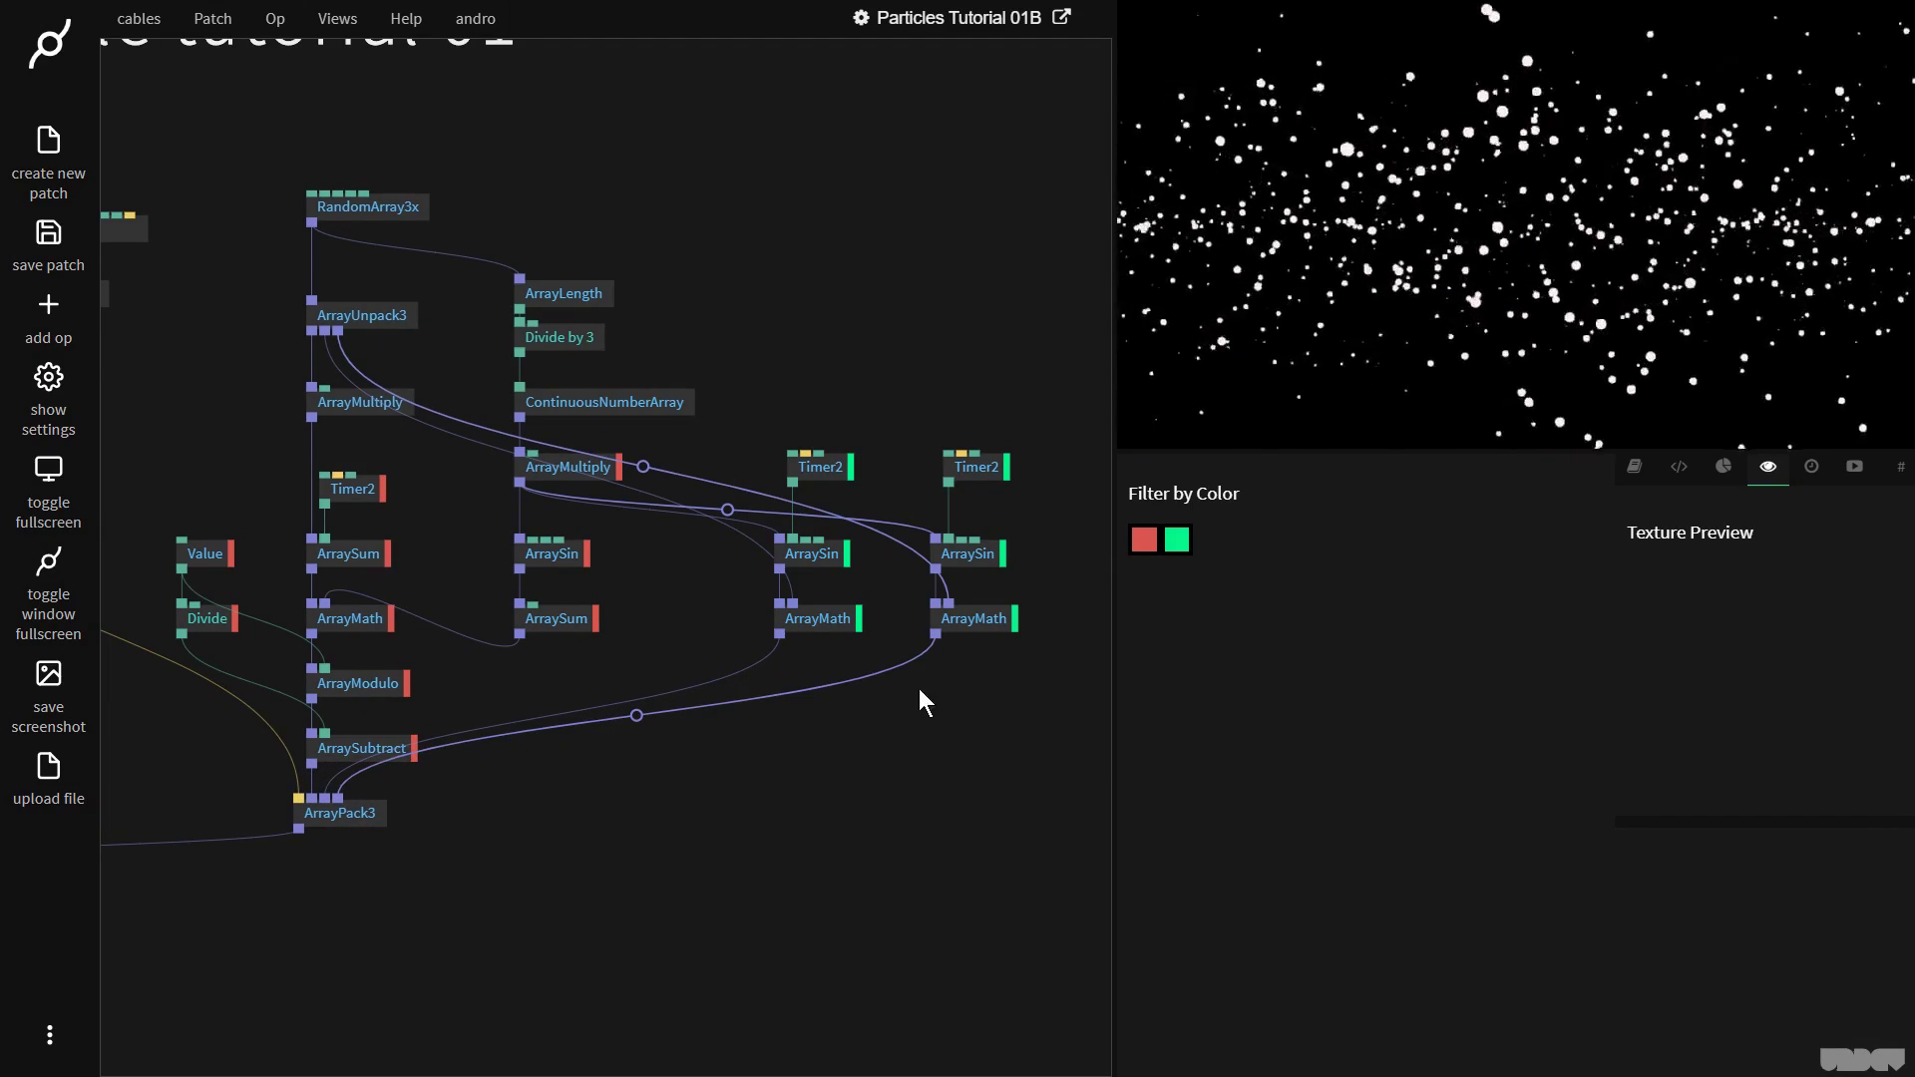
# Step: Set the copied ArraySin's amplitude to 5
pyautogui.click(983, 618)
pyautogui.click(973, 557)
pyautogui.click(1398, 913)
pyautogui.press('F11')
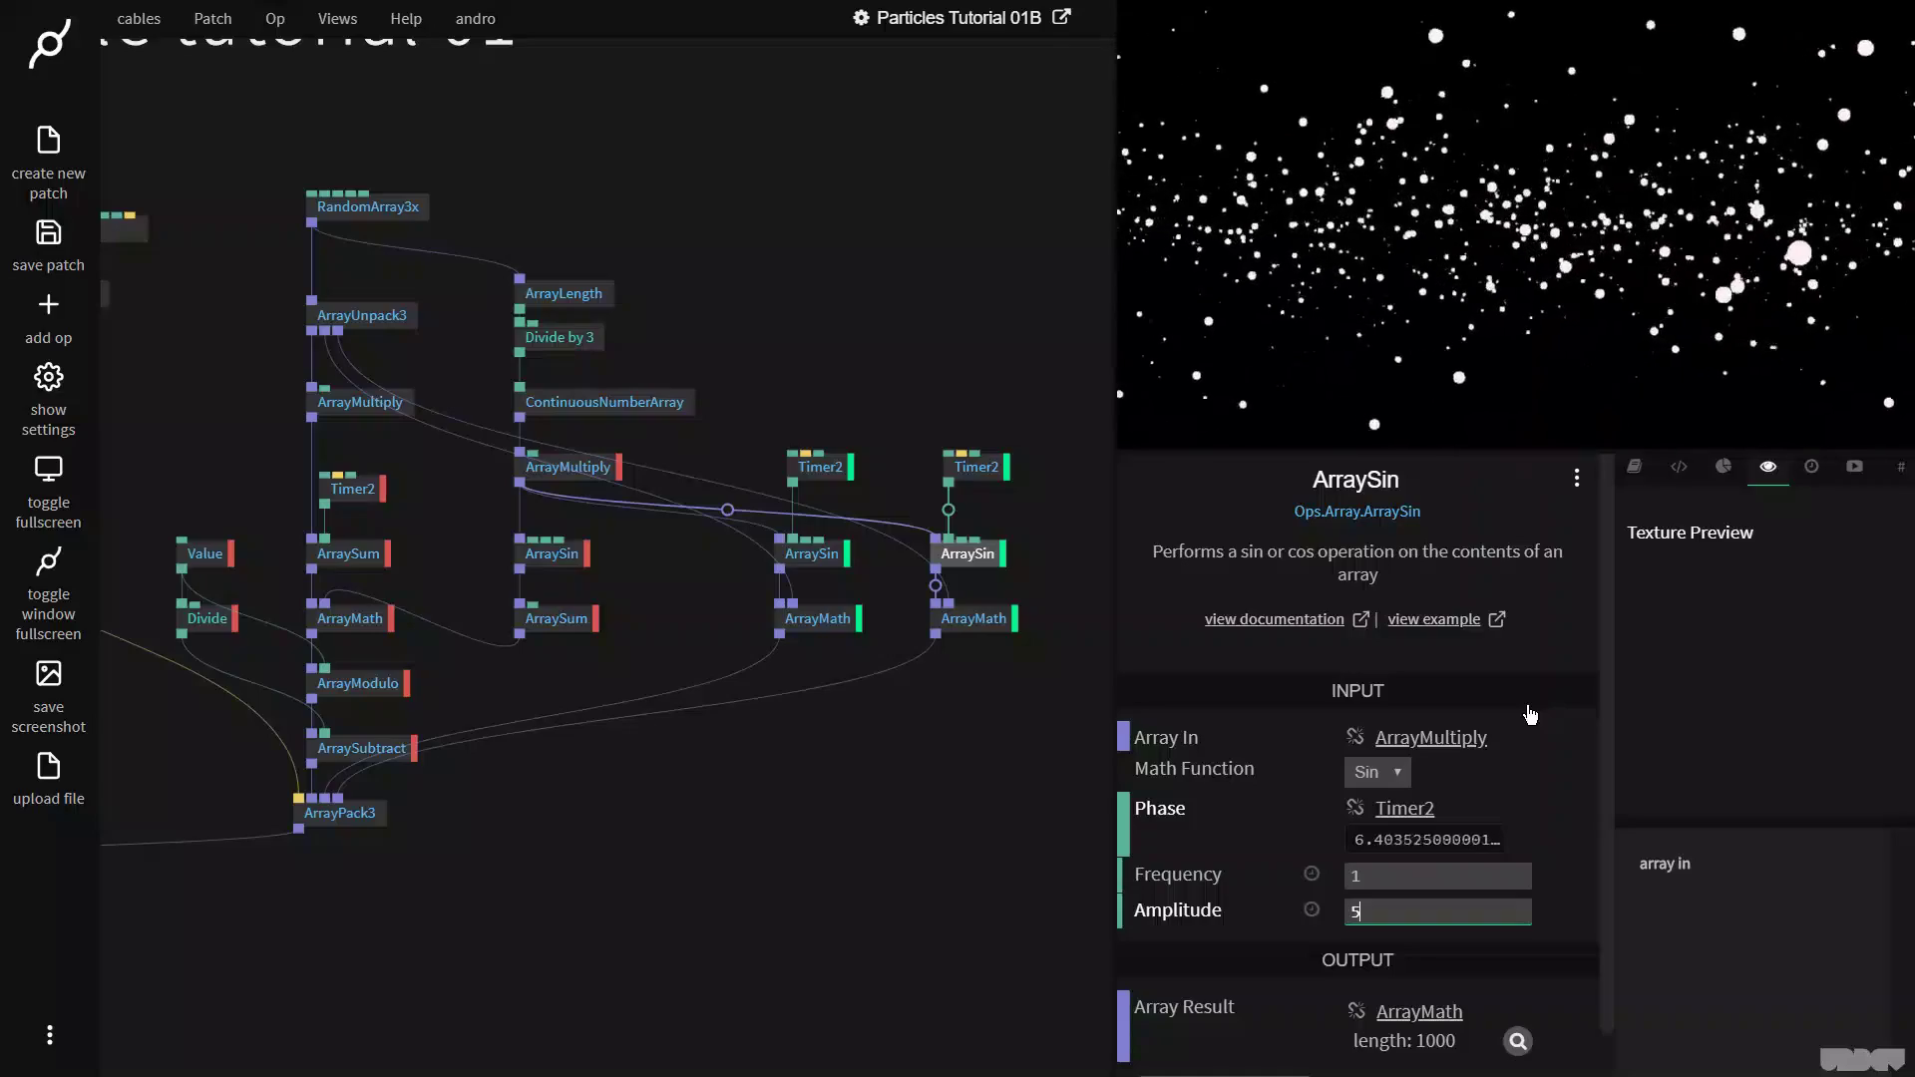
# Step: Slow the right Timer2 to speed 0.18 and raise the left Timer2 speed to about 3.62
pyautogui.click(995, 461)
pyautogui.moveTo(1410, 806)
pyautogui.mouseDown()
pyautogui.moveTo(1391, 806)
pyautogui.moveTo(1433, 799)
pyautogui.mouseUp()
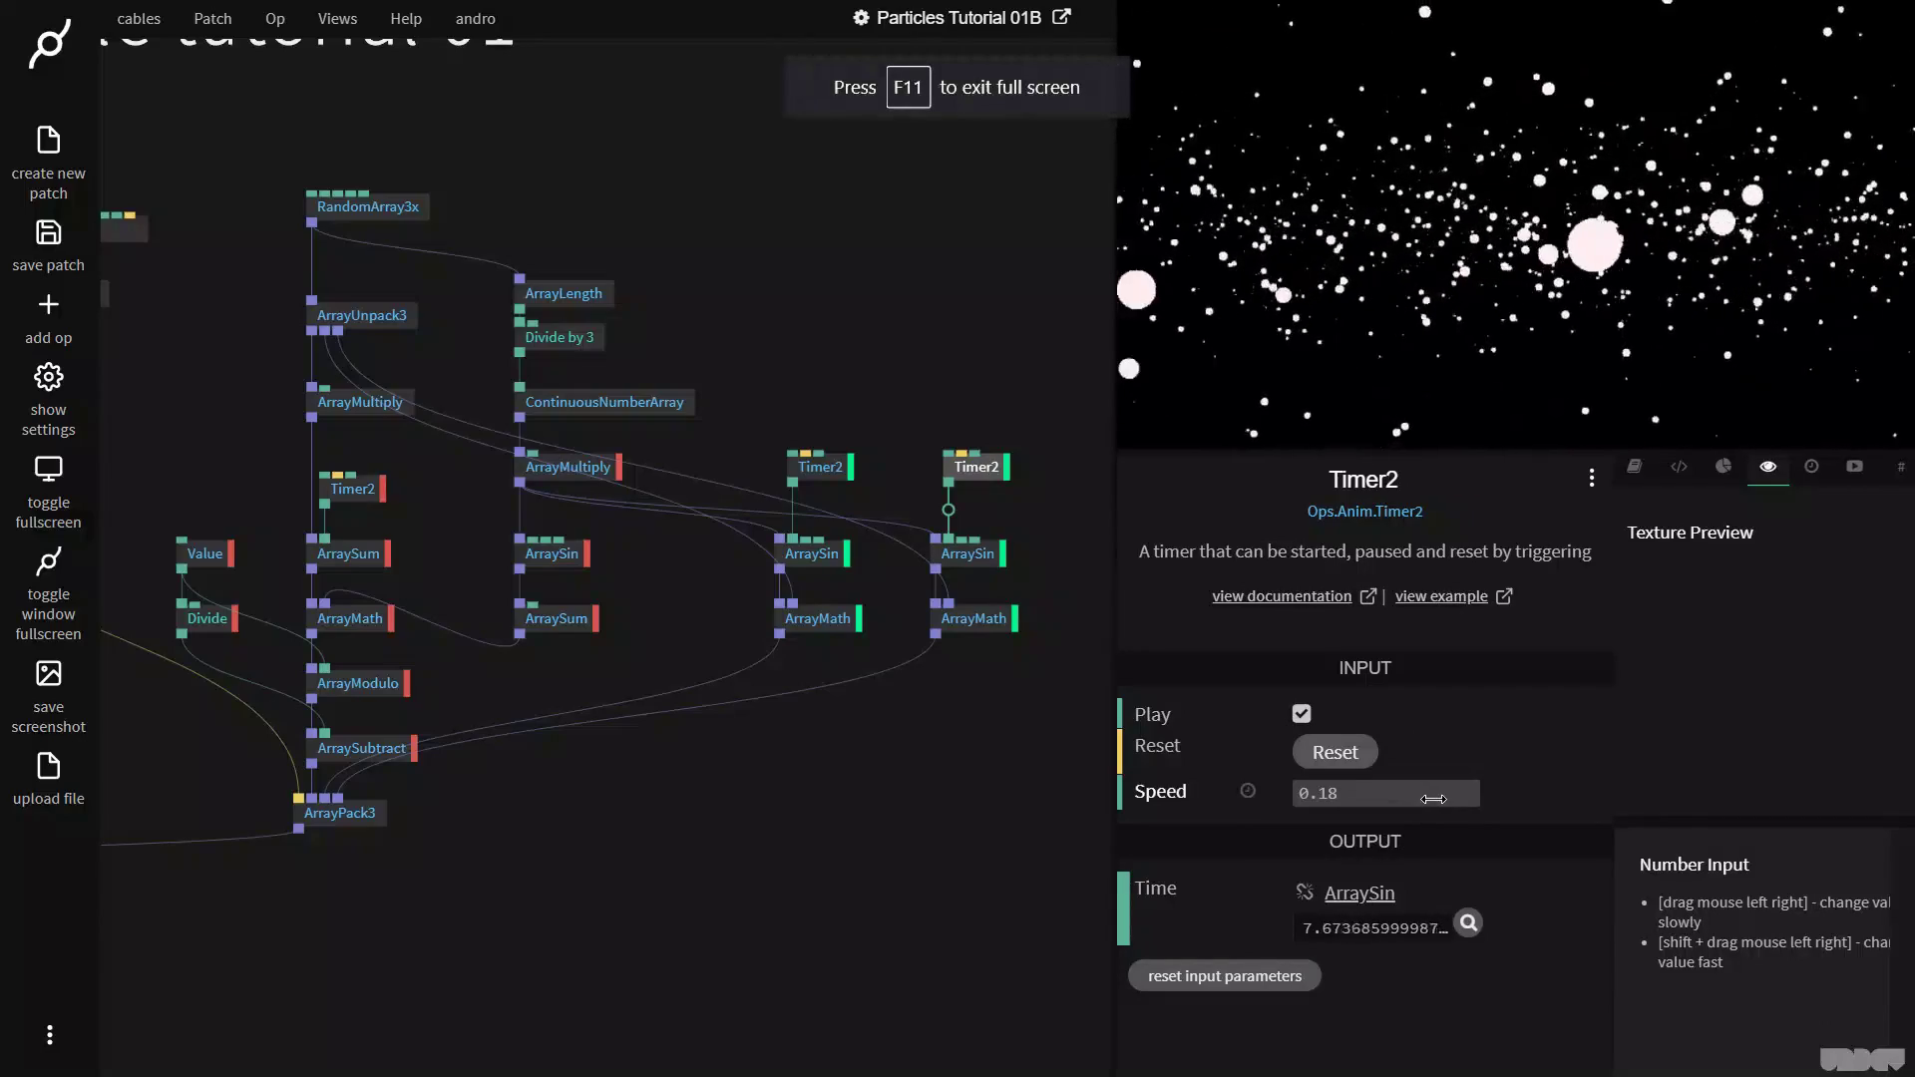
pyautogui.click(364, 487)
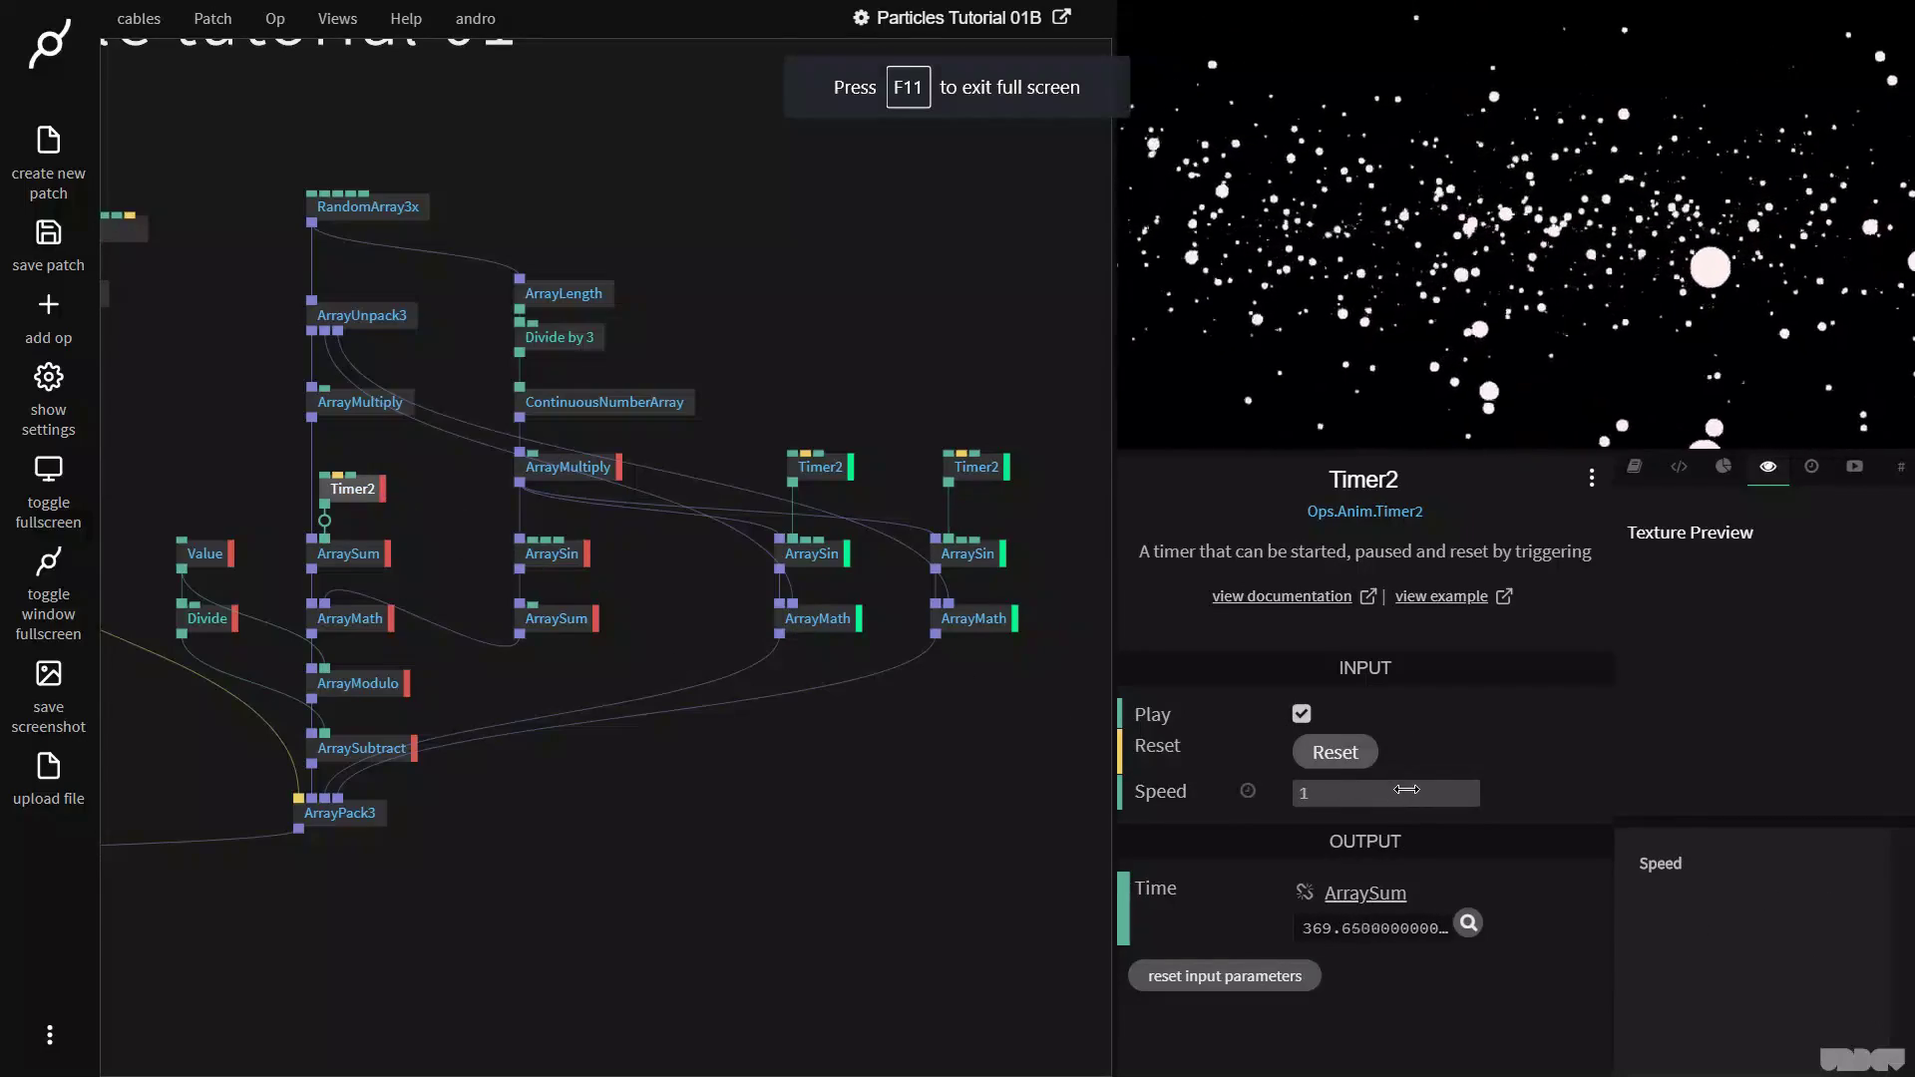
pyautogui.moveTo(1406, 789)
pyautogui.mouseDown()
pyautogui.moveTo(1358, 789)
pyautogui.moveTo(1408, 789)
pyautogui.mouseUp()
# Step: Deselect the timer and watch the white particles drift as a wide 3D starfield band
pyautogui.click(739, 777)
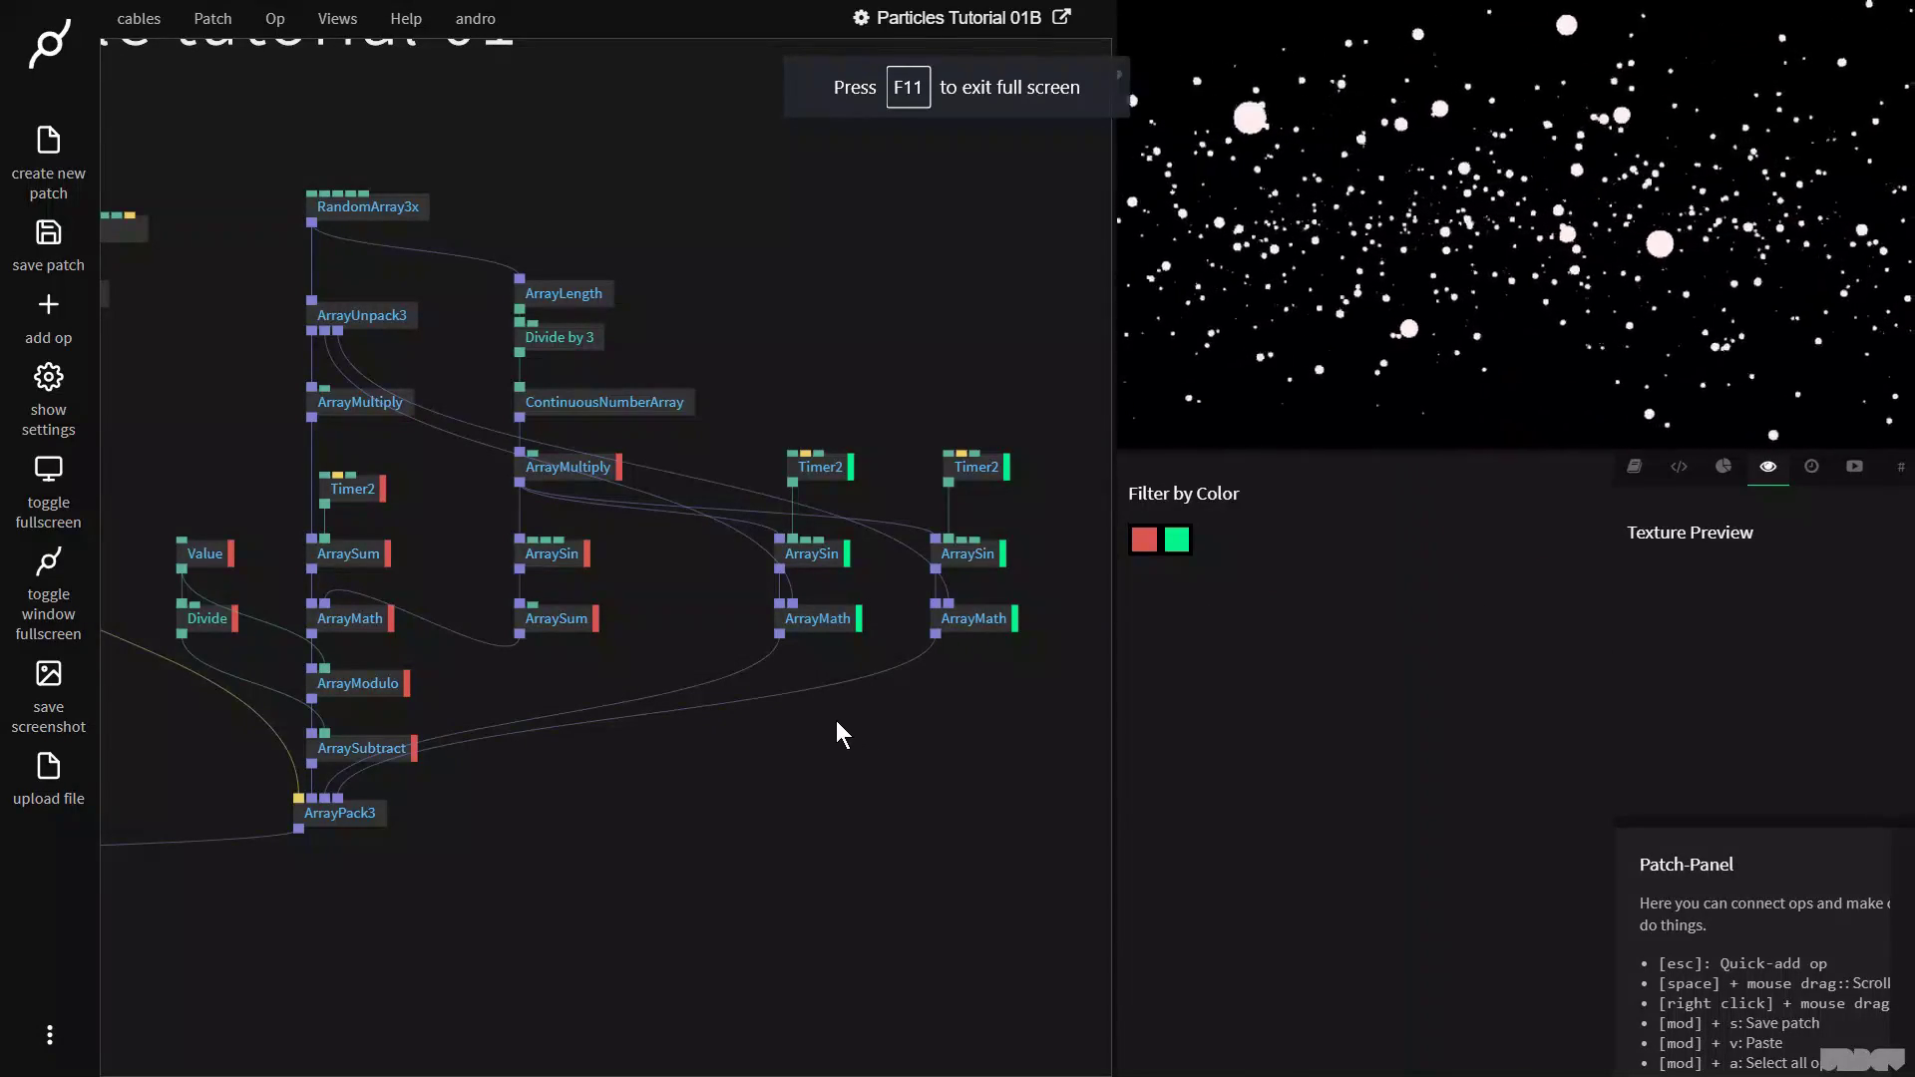
pyautogui.moveTo(1711, 375)
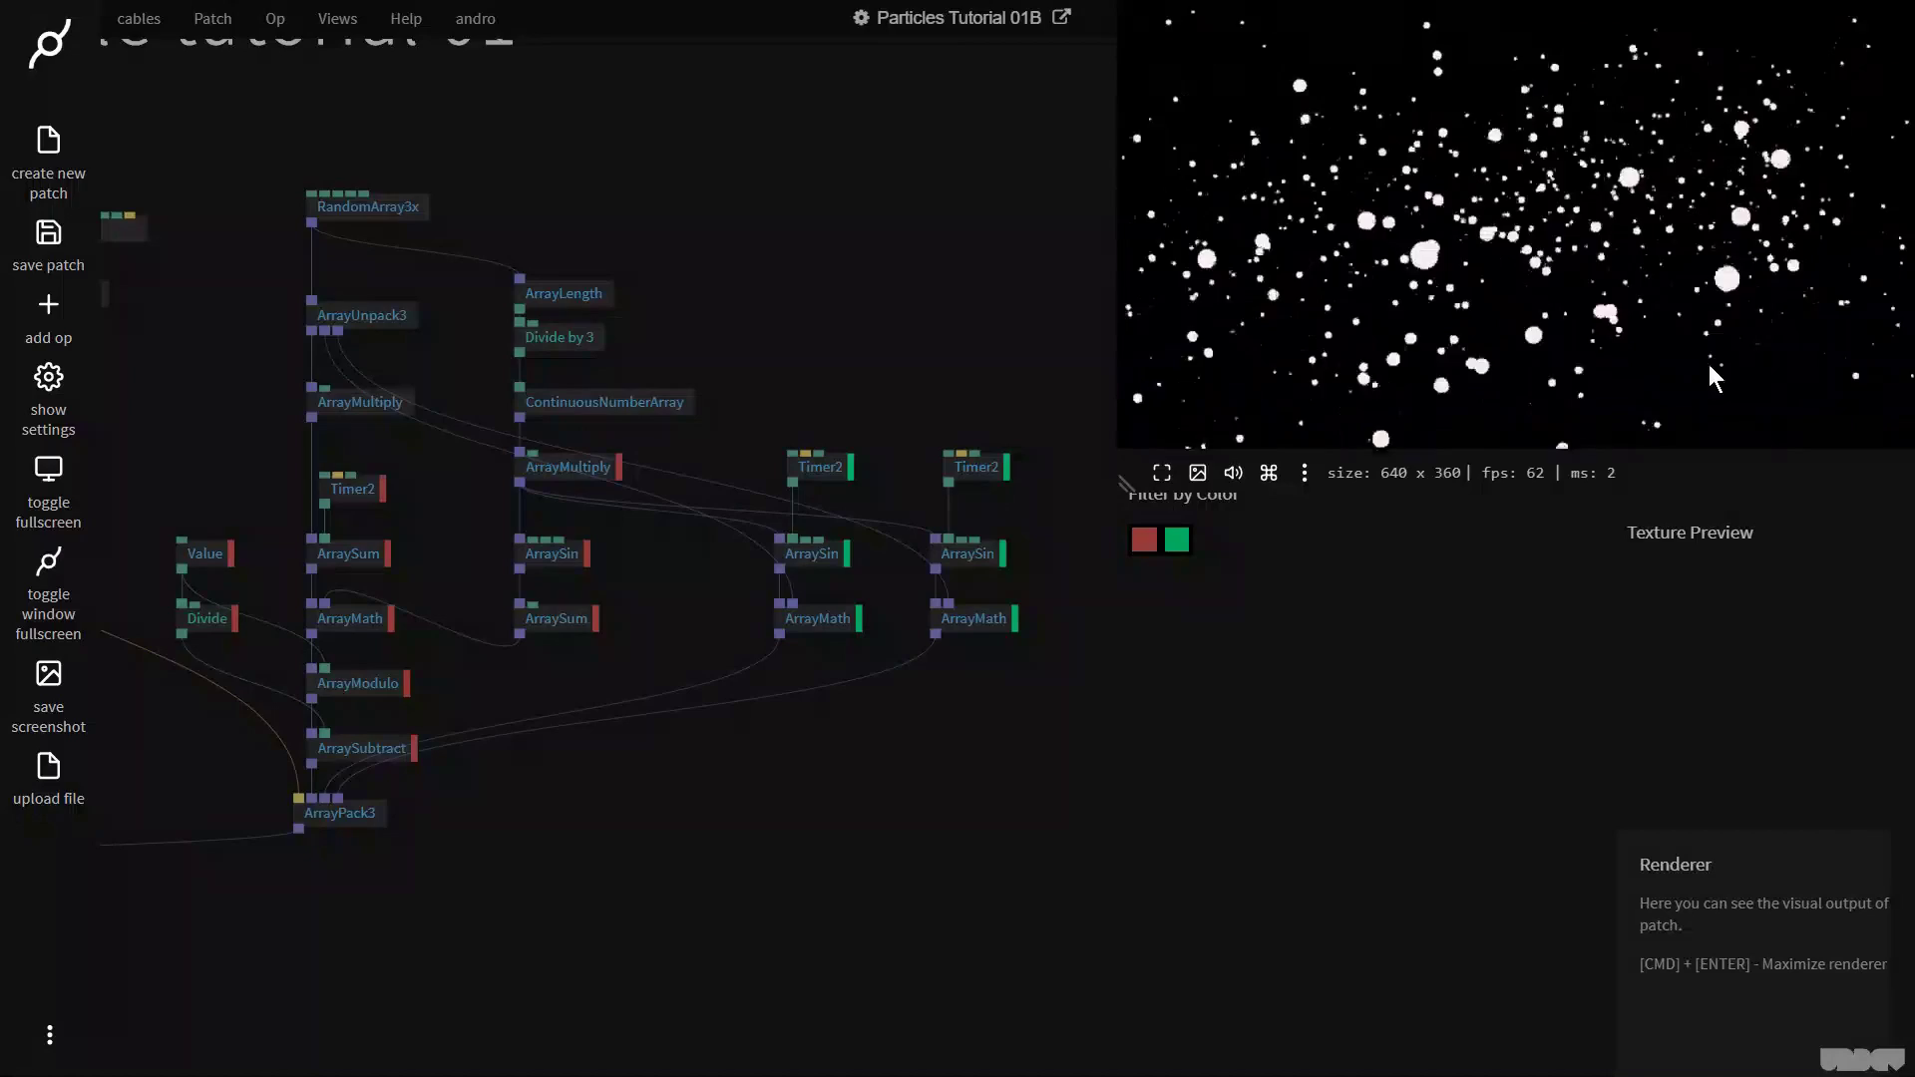